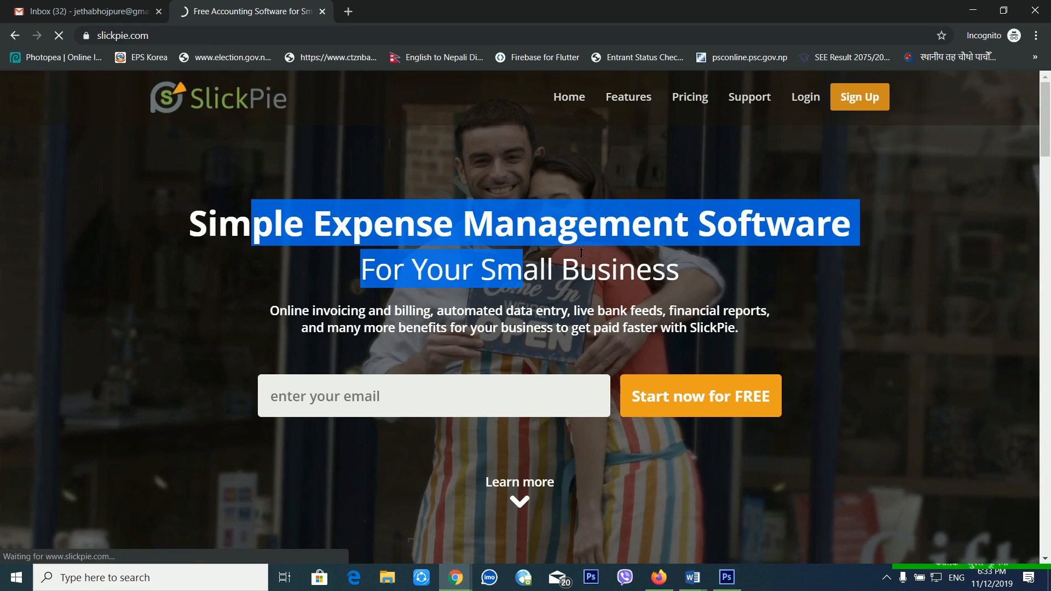
Highlight and clear the homepage headline text, then go to the Sign Up page.
click(464, 271)
drag(465, 271, 692, 294)
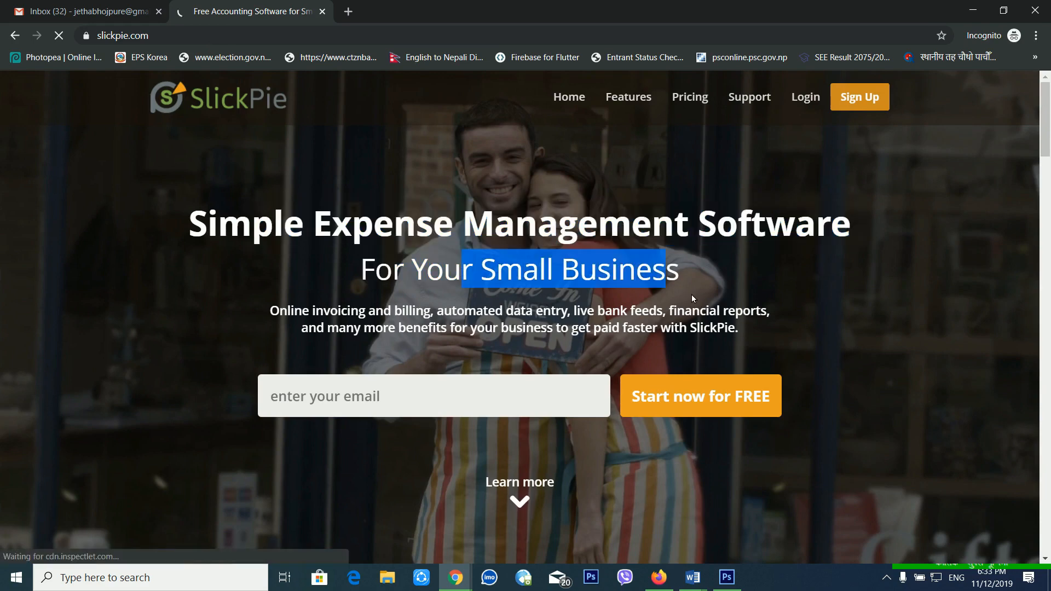
click(705, 306)
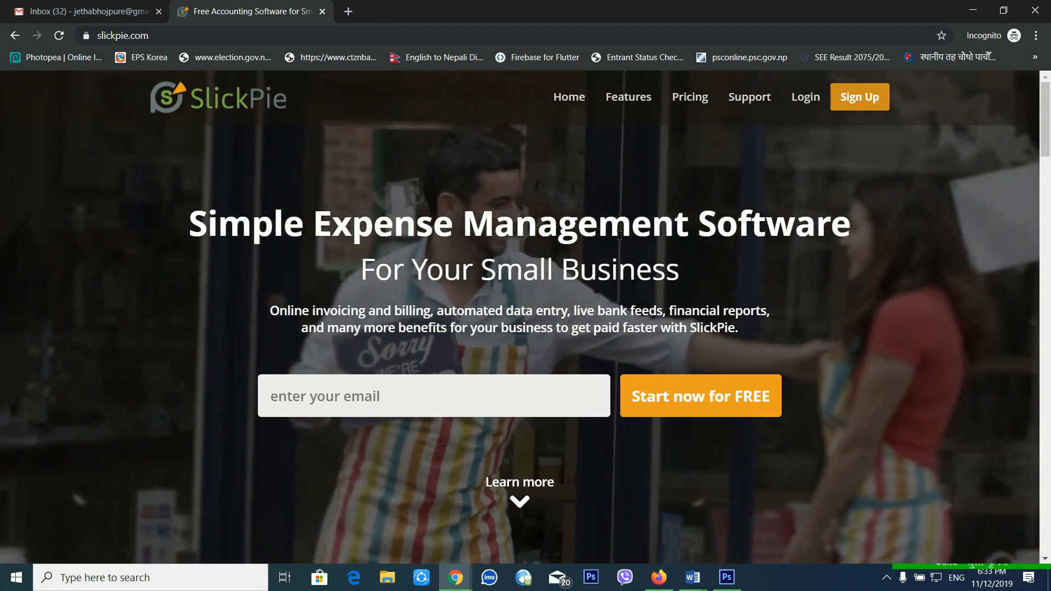
drag(515, 225, 665, 271)
click(668, 274)
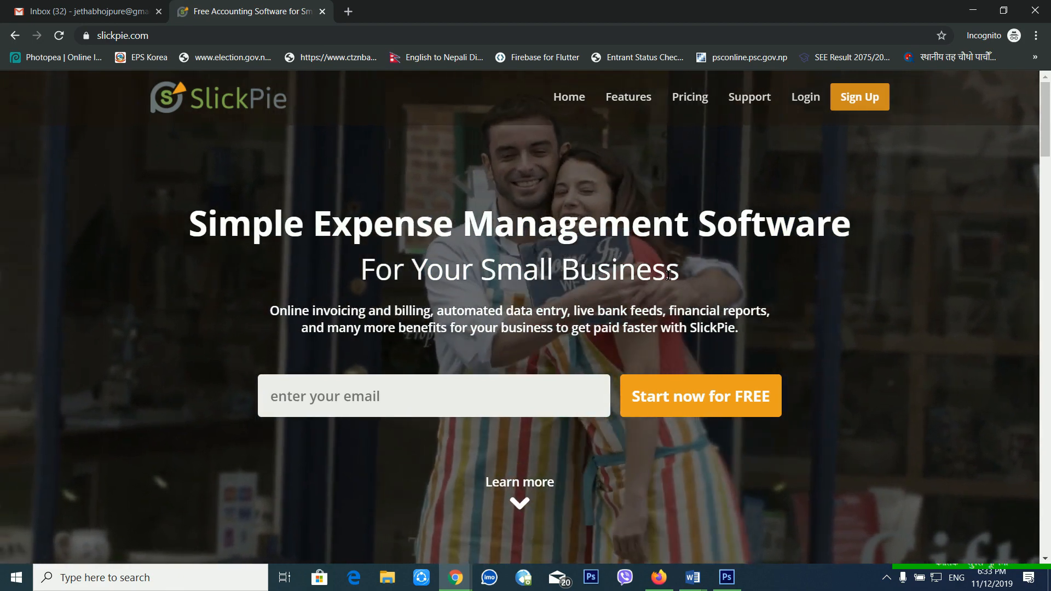
click(857, 99)
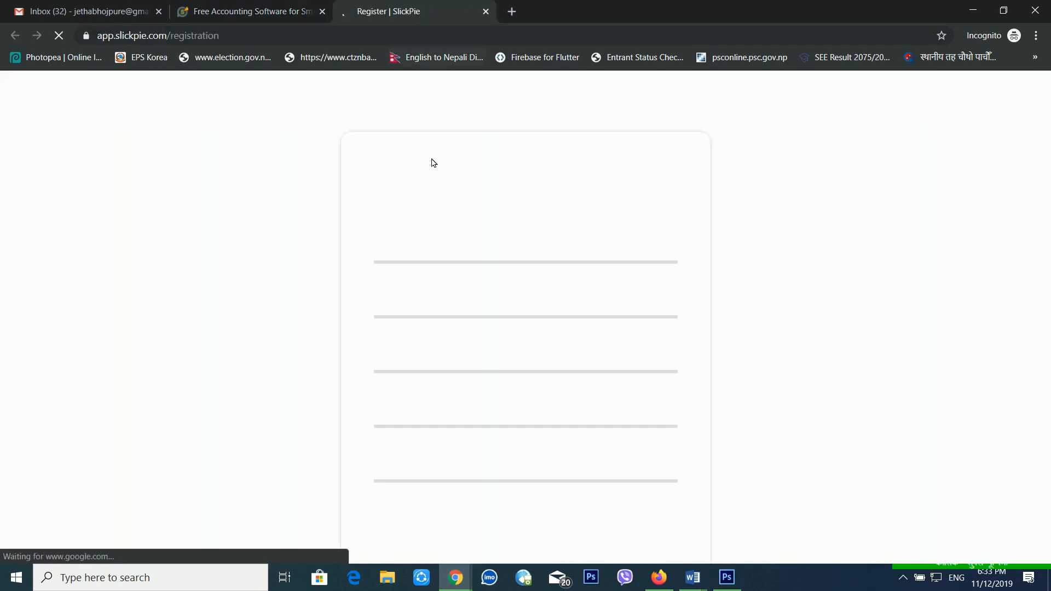
Enter the first name, last name and Gmail e-mail address in the sign-up form.
click(445, 267)
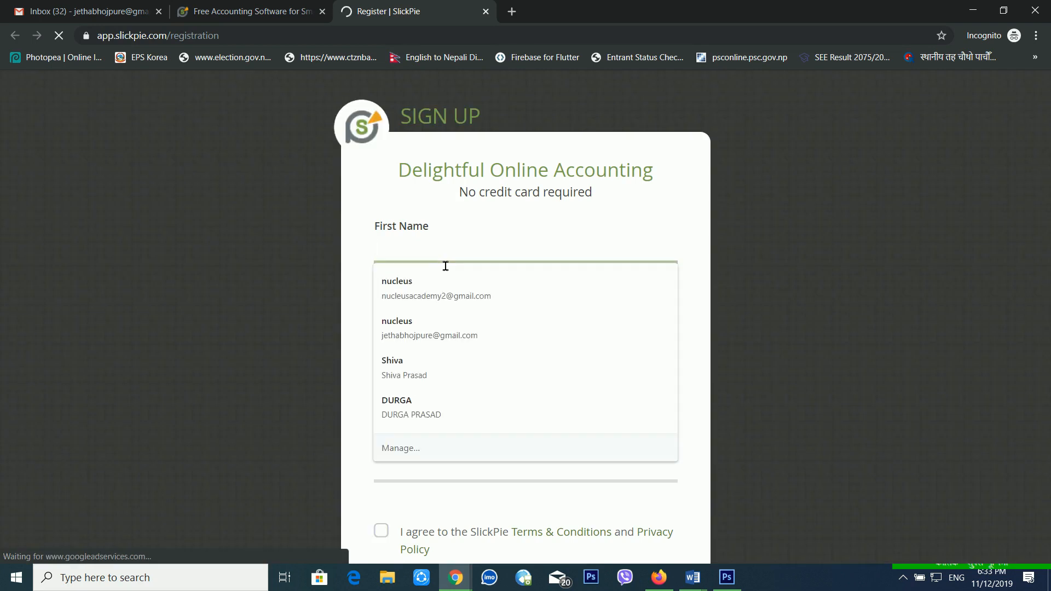
key(Tab)
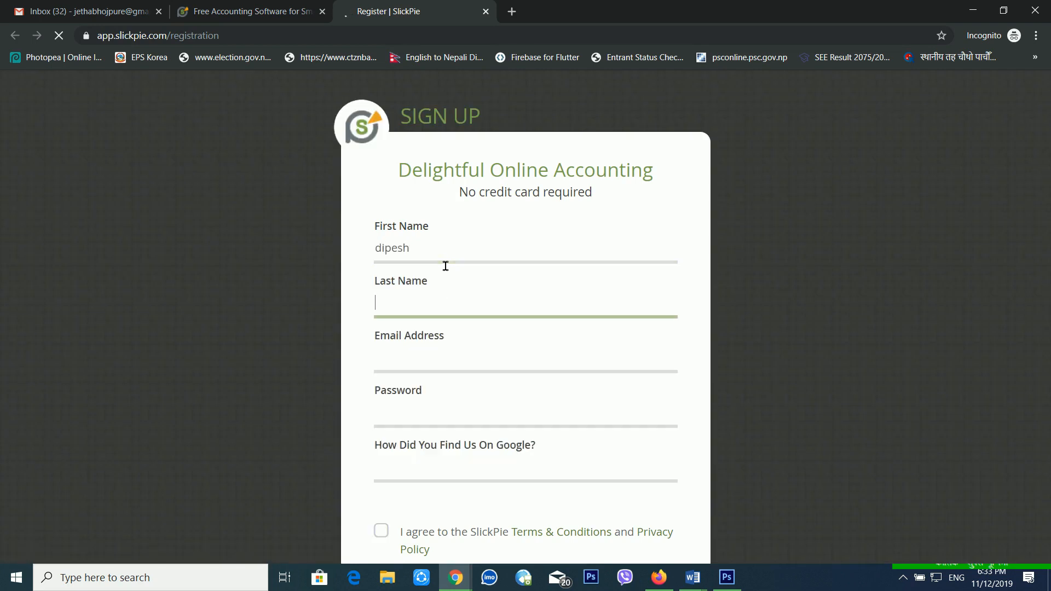
key(Tab)
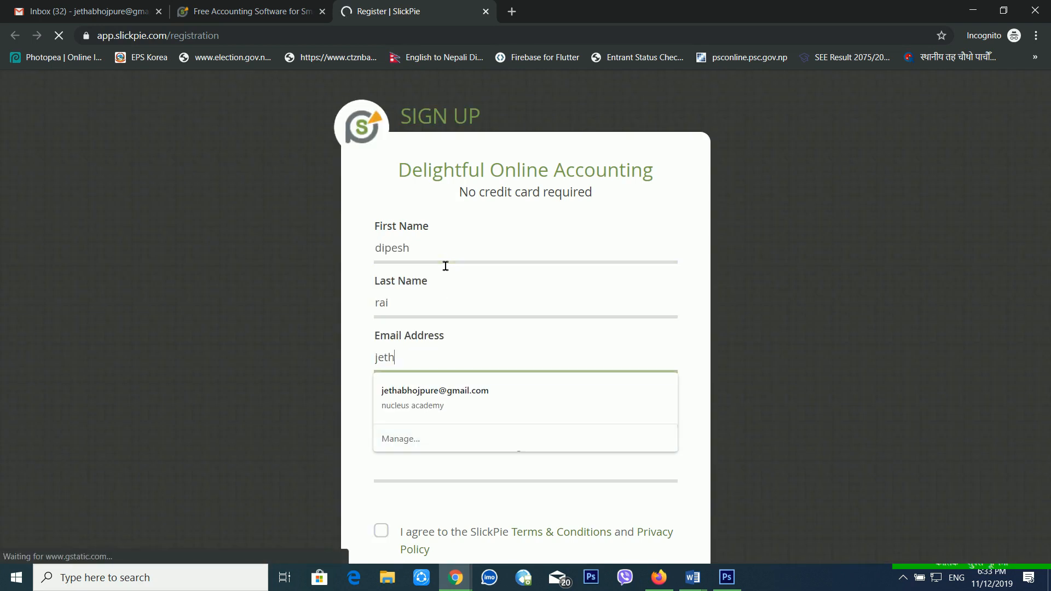
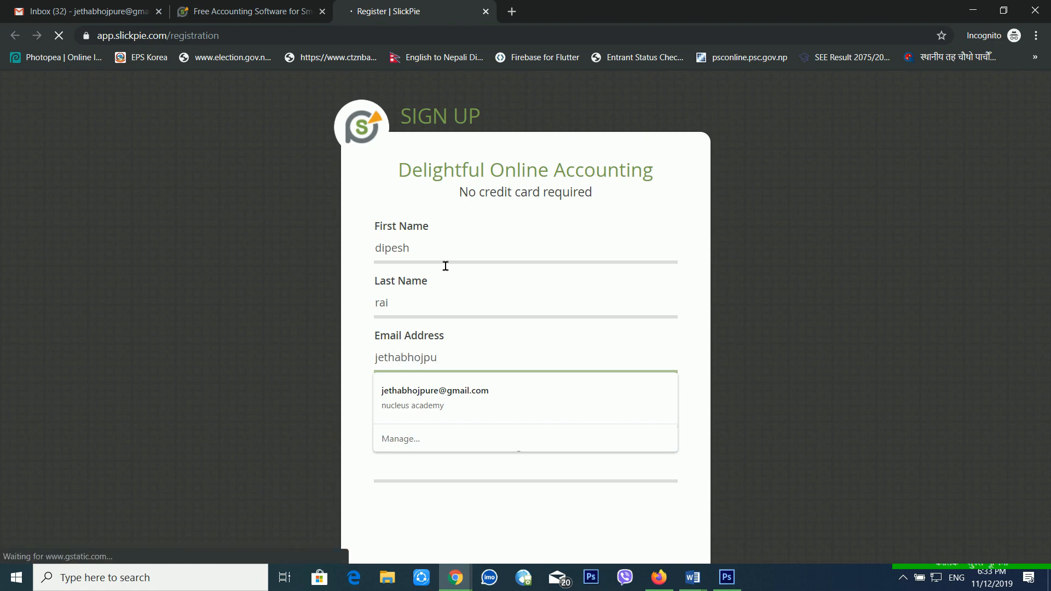
click(445, 266)
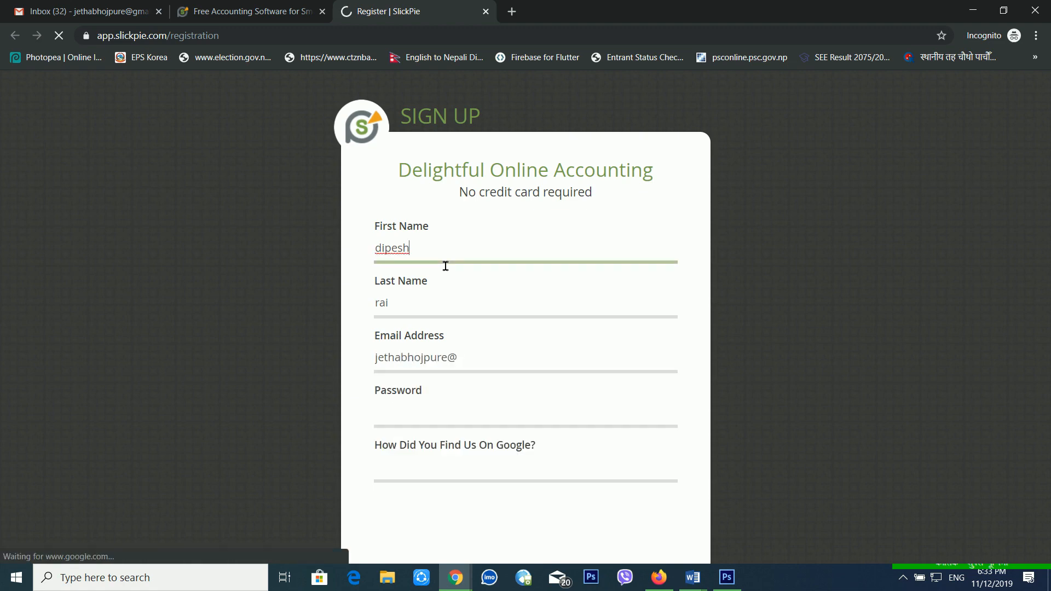
text(gma)
key(BackSpace)
key(BackSpace)
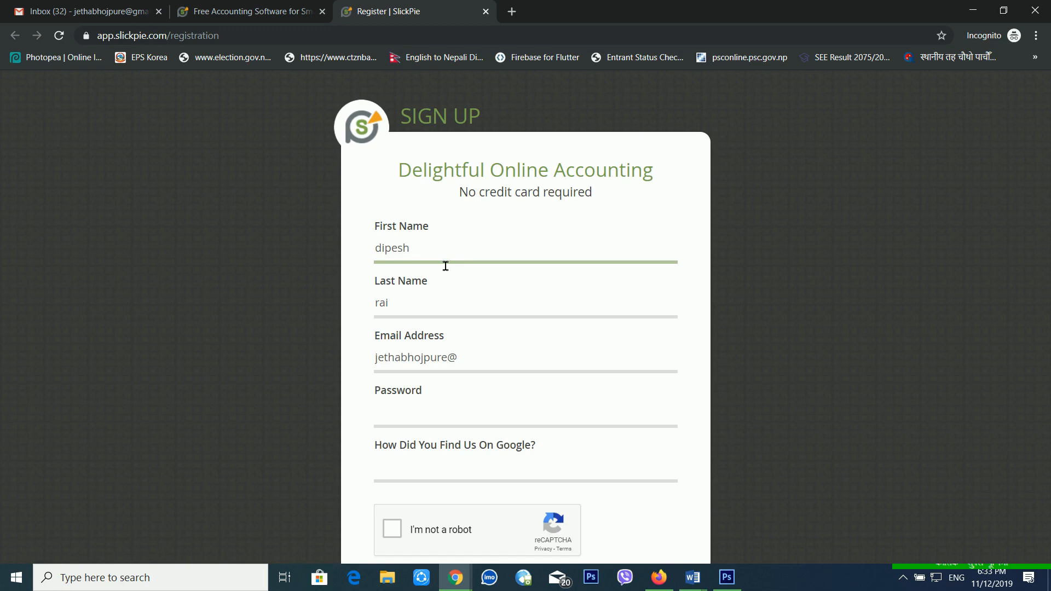
click(496, 372)
text(g)
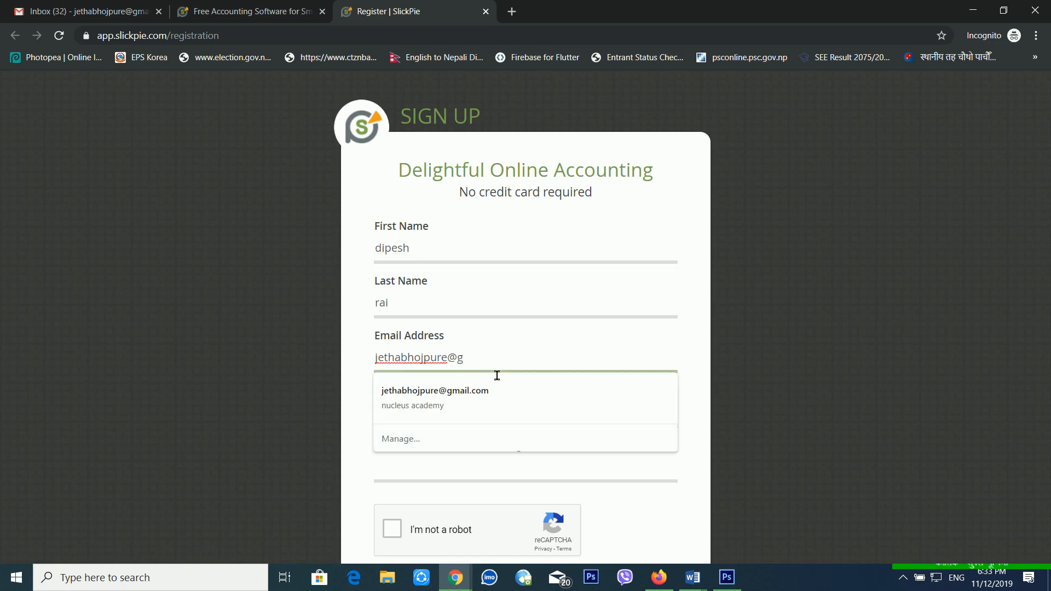
click(435, 393)
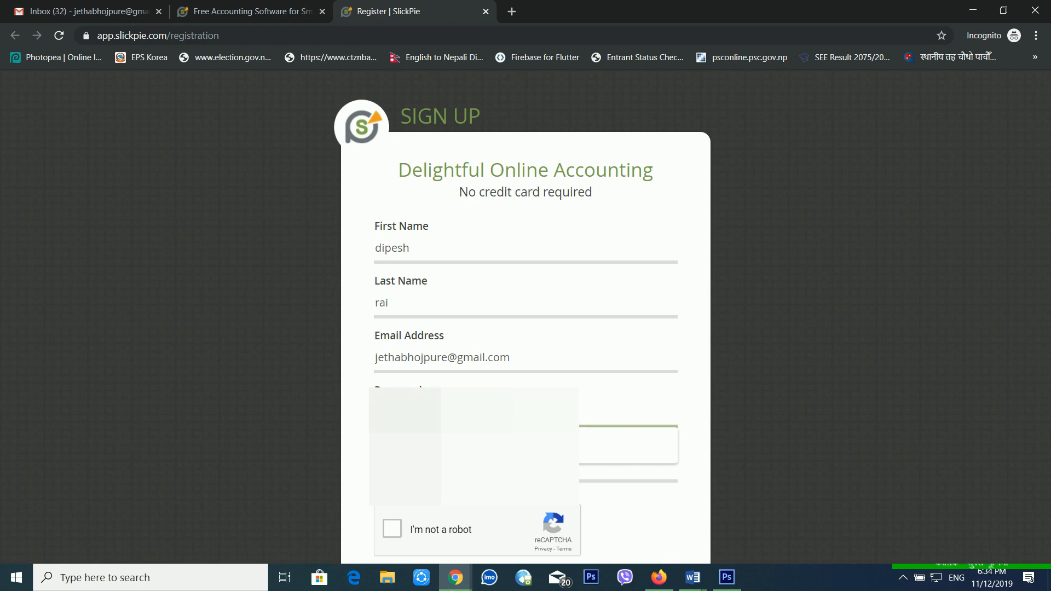
Enter the account password and answer 'searching' for How Did You Find Us.
text(•)
key(BackSpace)
text(•)
click(471, 467)
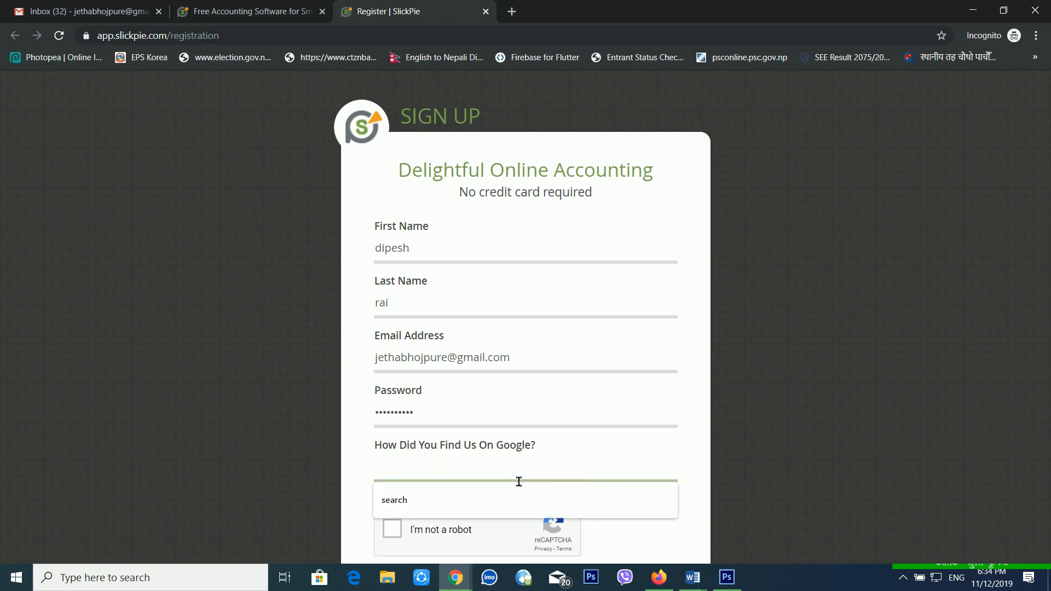
text(searcjomg)
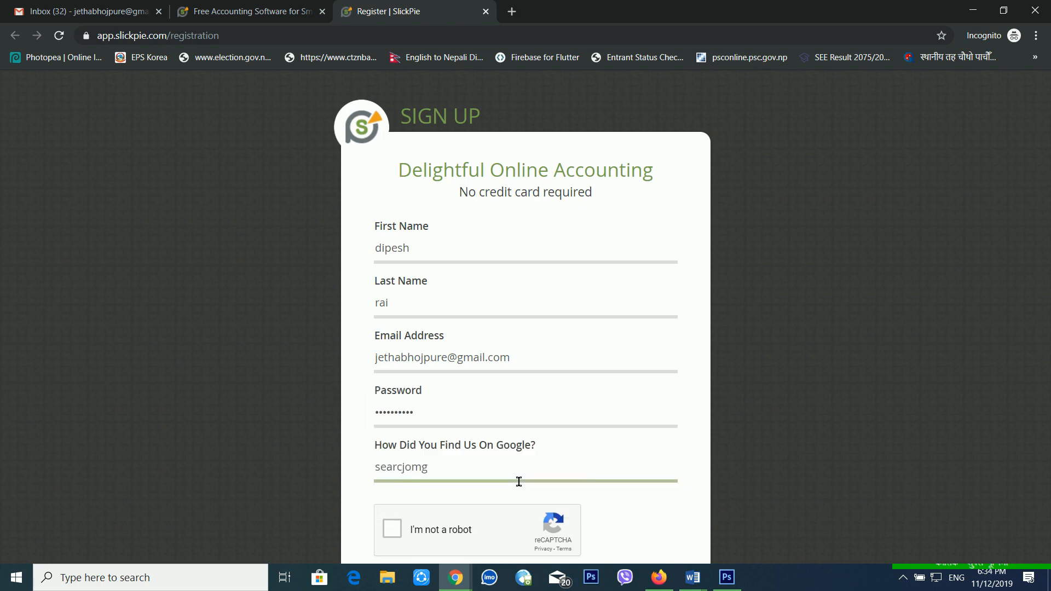
key(ctrl+a)
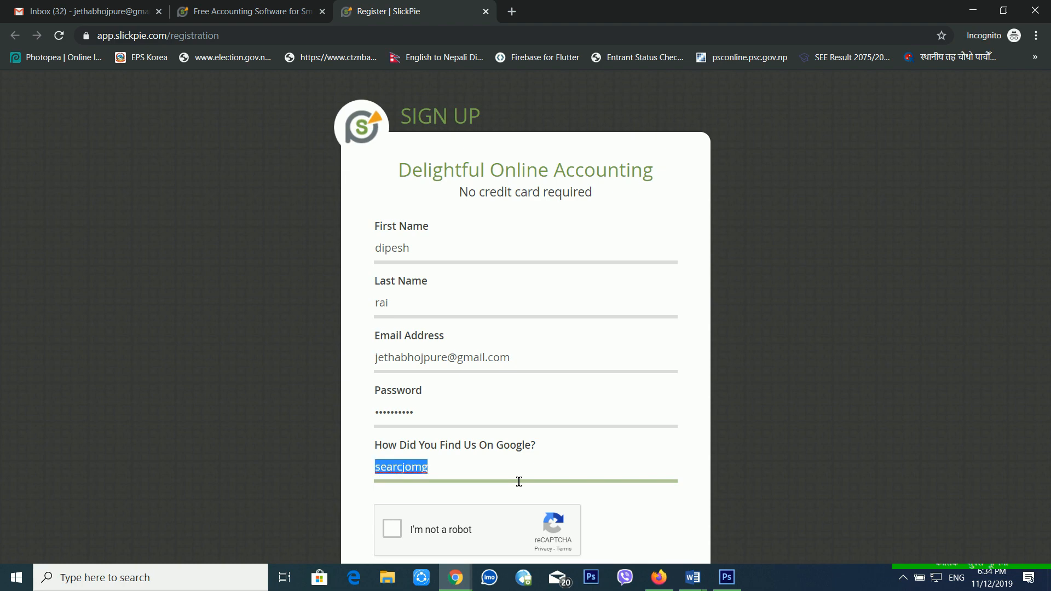
text(searching)
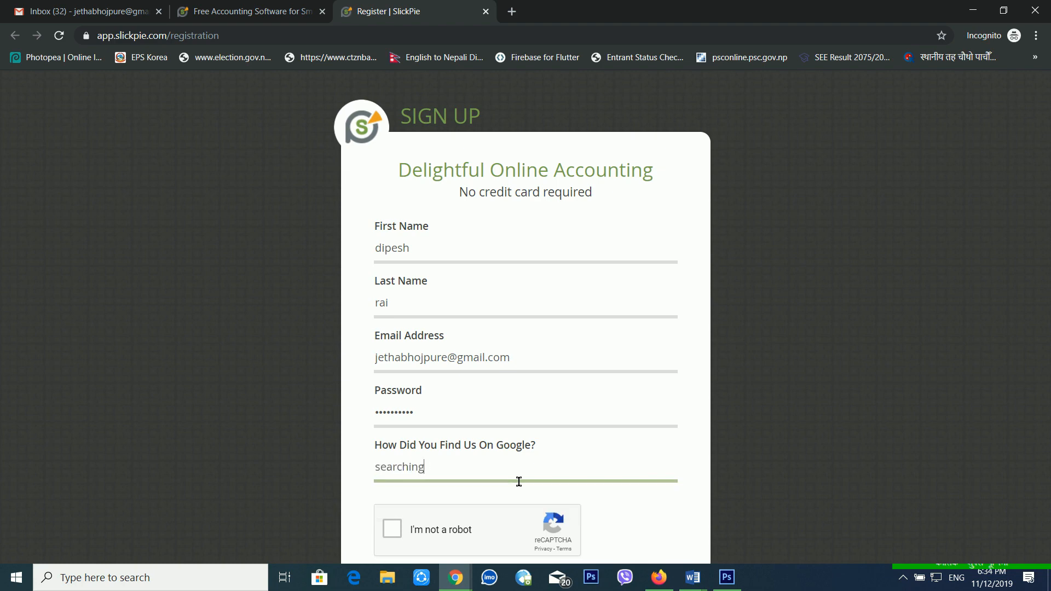
Complete the reCAPTCHA, tick the terms and updates checkboxes, and submit the form.
scroll(462, 493, down, 4)
click(393, 323)
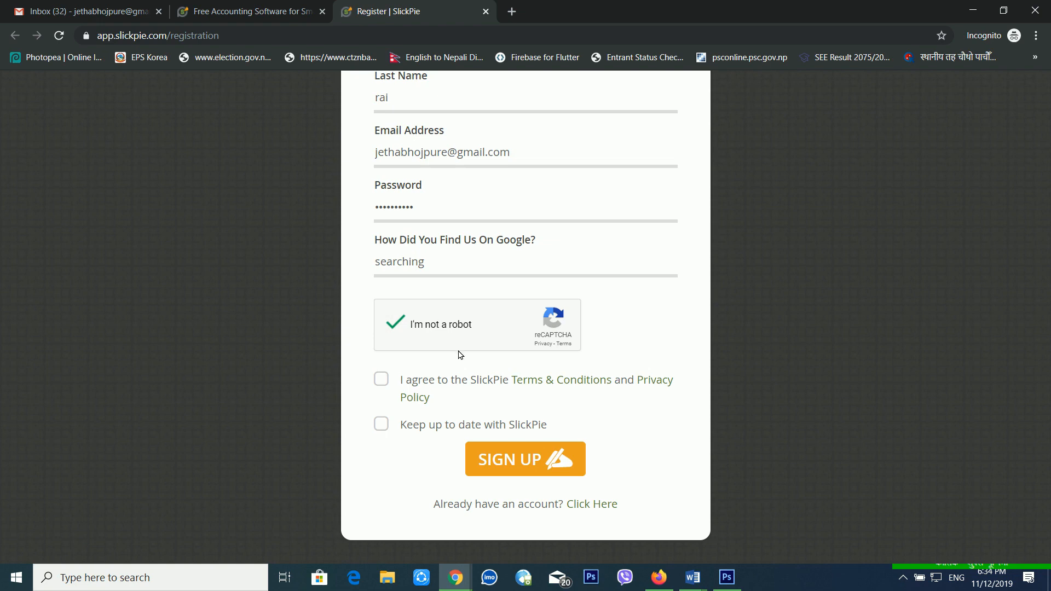
click(382, 378)
click(385, 428)
click(385, 428)
click(522, 464)
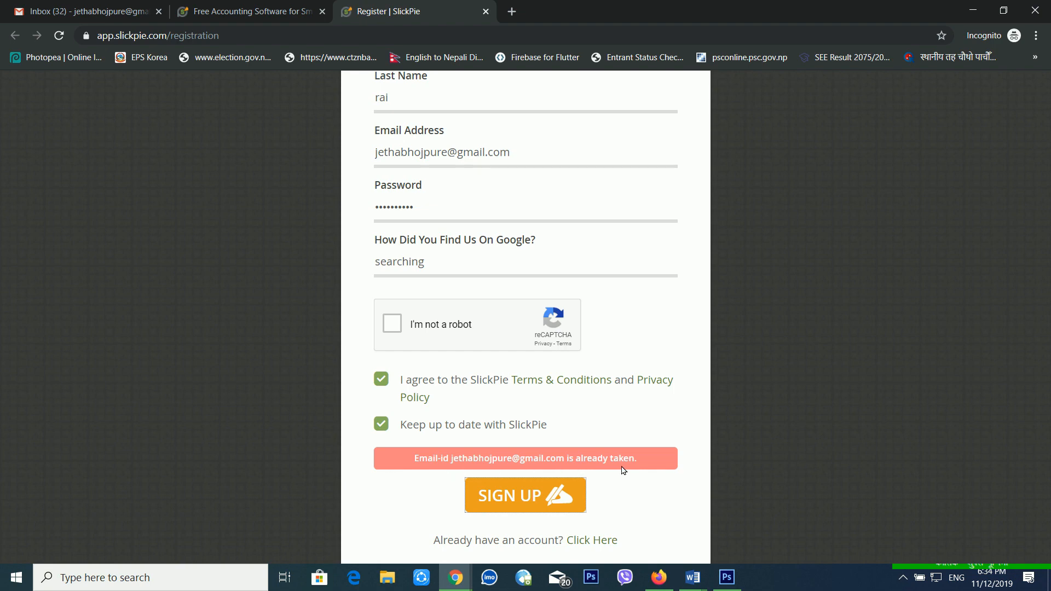
Check the already-taken e-mail error, then start a new browser tab.
scroll(622, 470, up, 4)
scroll(623, 470, down, 5)
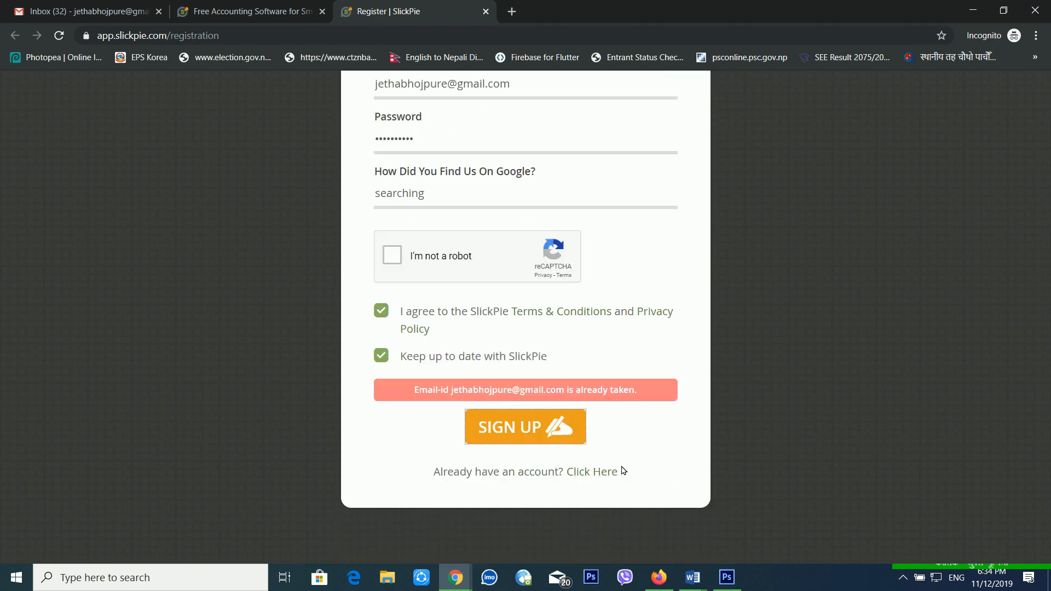
scroll(622, 469, up, 4)
scroll(622, 470, down, 3)
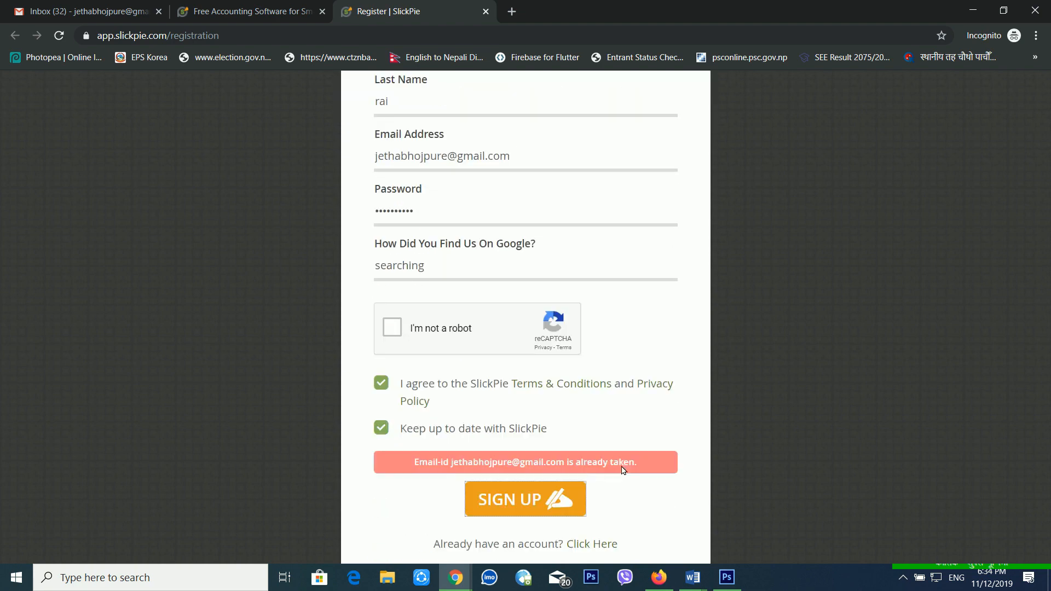
scroll(623, 470, down, 1)
scroll(622, 470, up, 3)
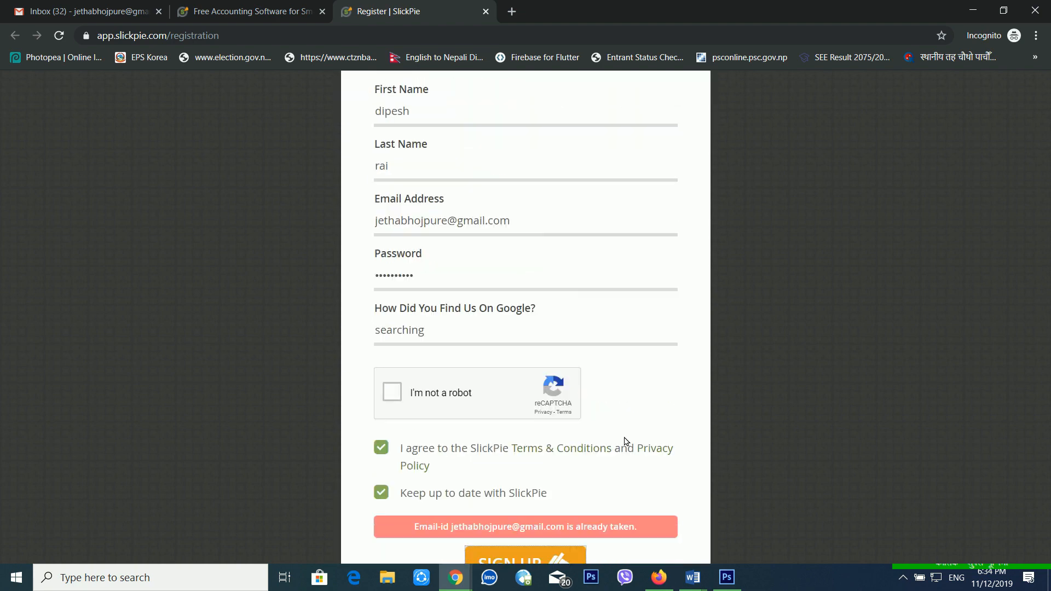
scroll(723, 198, up, 3)
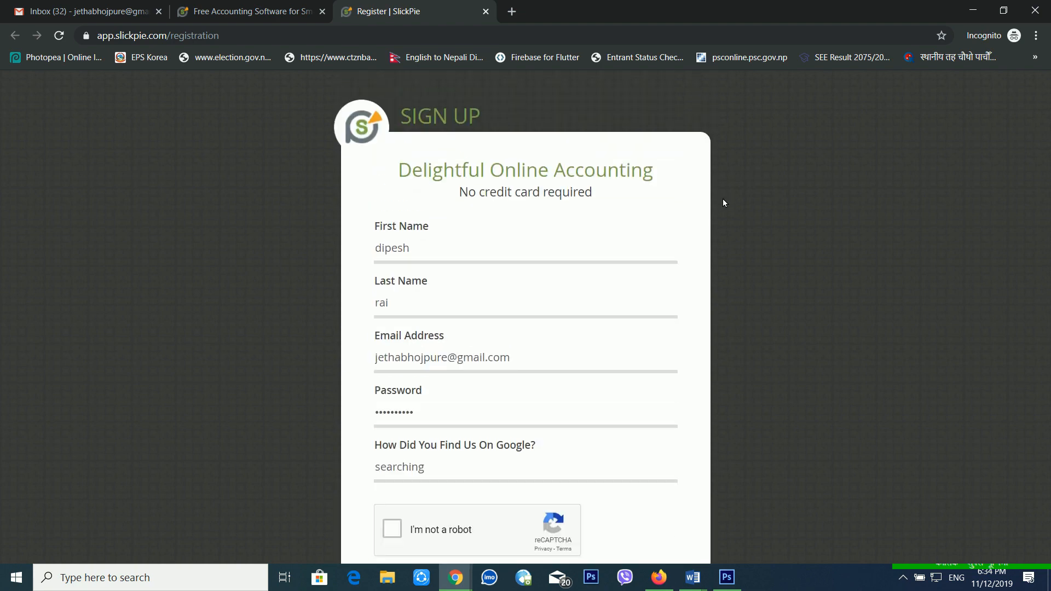
click(512, 11)
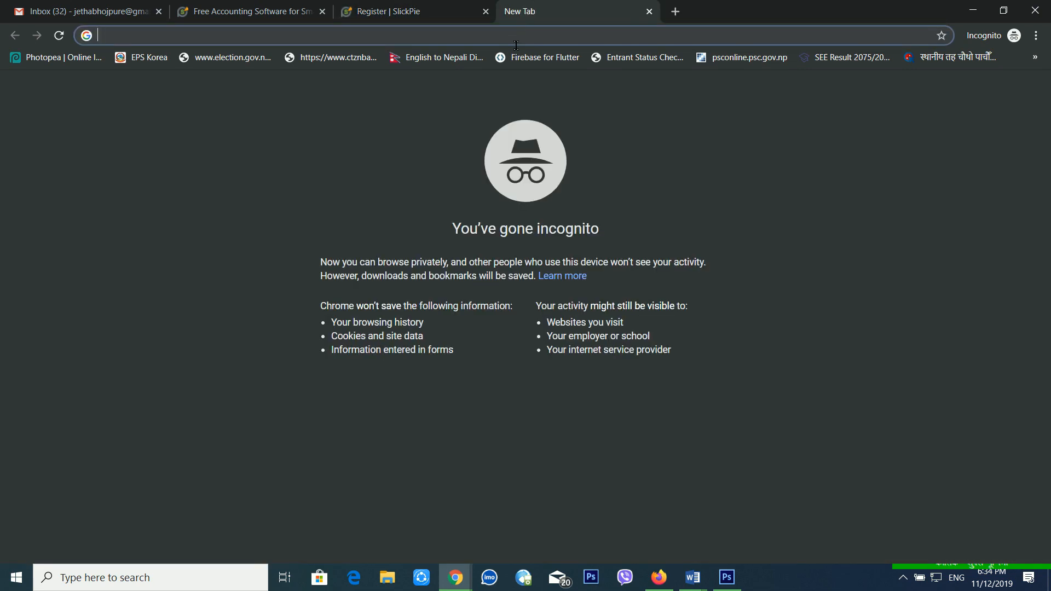
Load app.slickpie.com/#user in the new tab.
text(app)
key(BackSpace)
key(BackSpace)
key(BackSpace)
key(BackSpace)
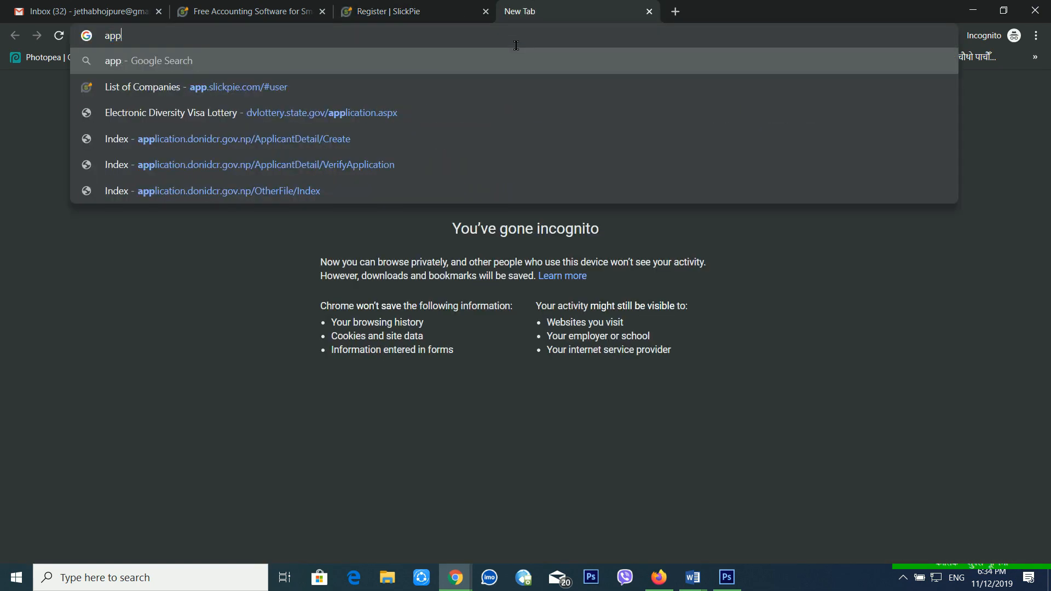
text(app)
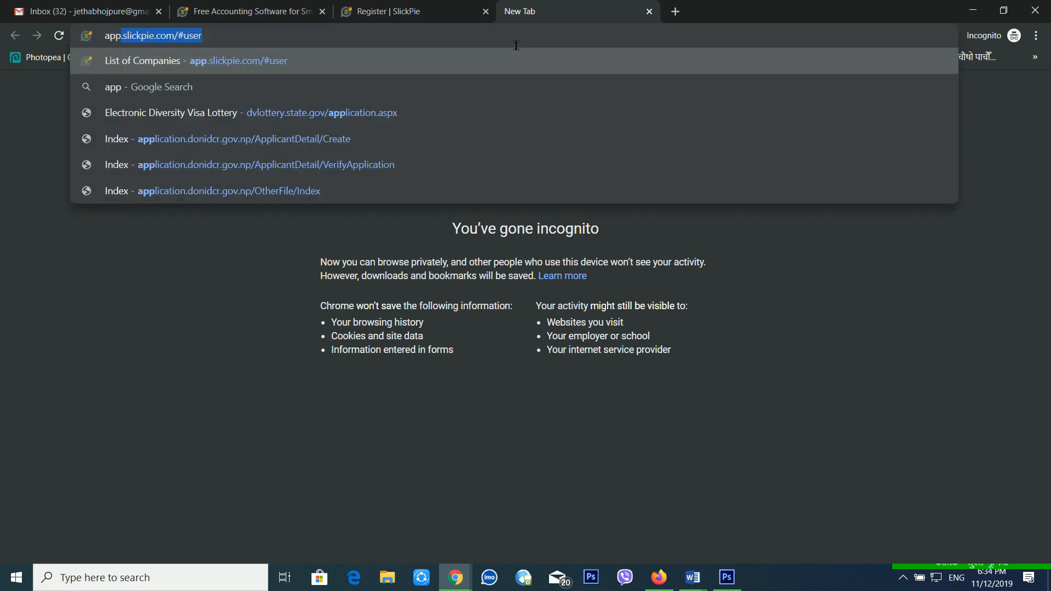
text(.)
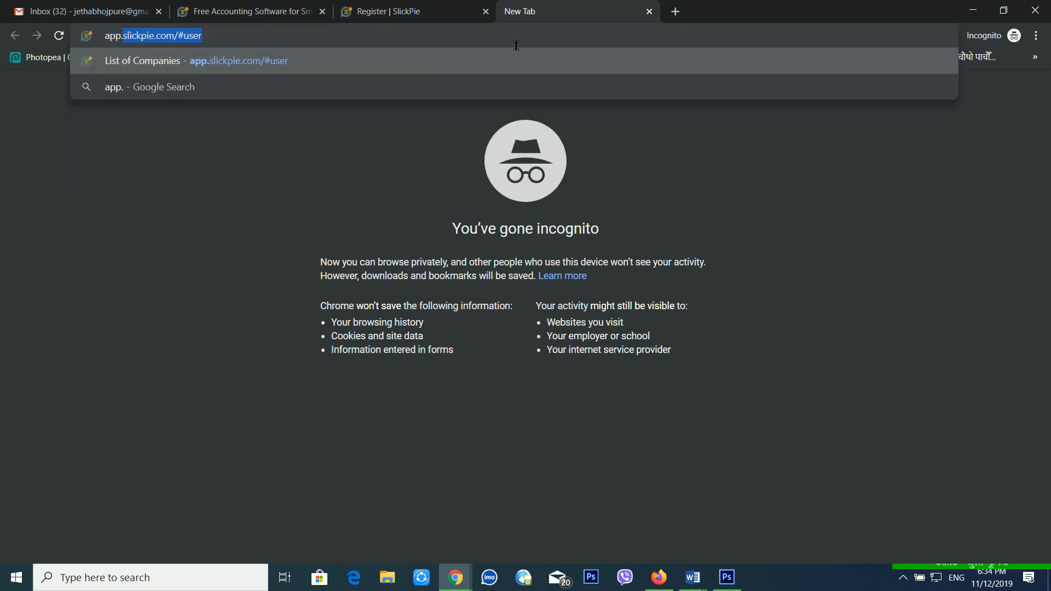
key(BackSpace)
key(BackSpace)
key(BackSpace)
key(BackSpace)
text(pp.)
key(Return)
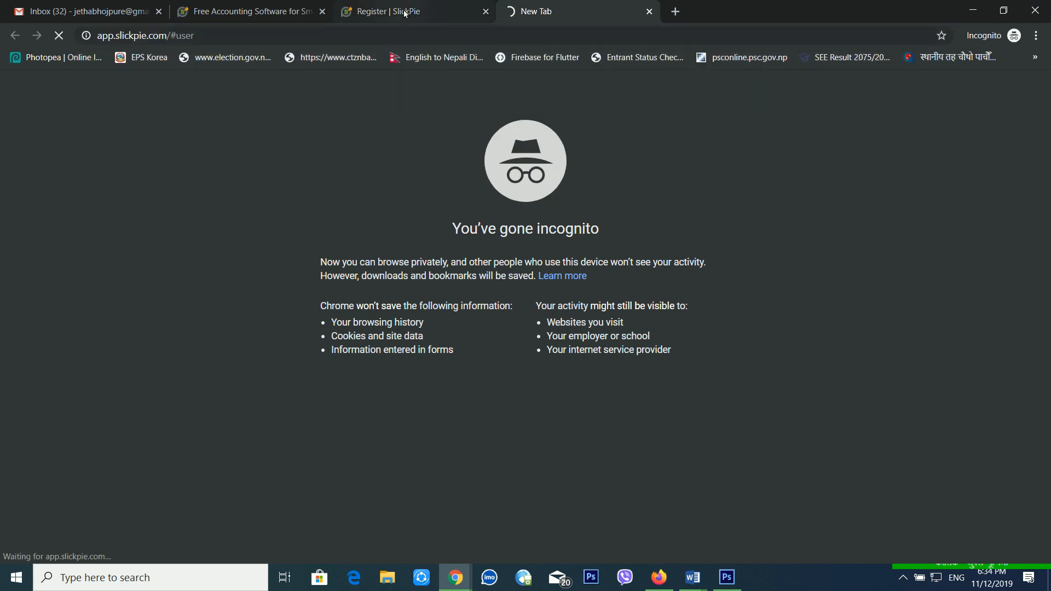
Switch between the registration tab and the loading SlickPie app tab.
click(450, 12)
click(539, 12)
click(465, 12)
click(539, 12)
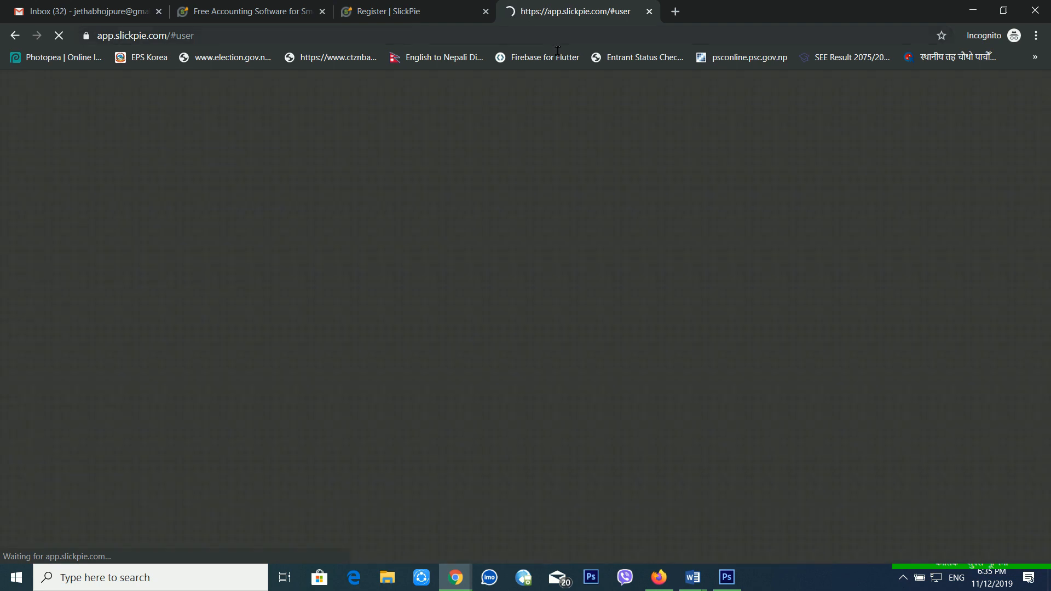
Log in to SlickPie with the saved account e-mail and the password.
click(471, 263)
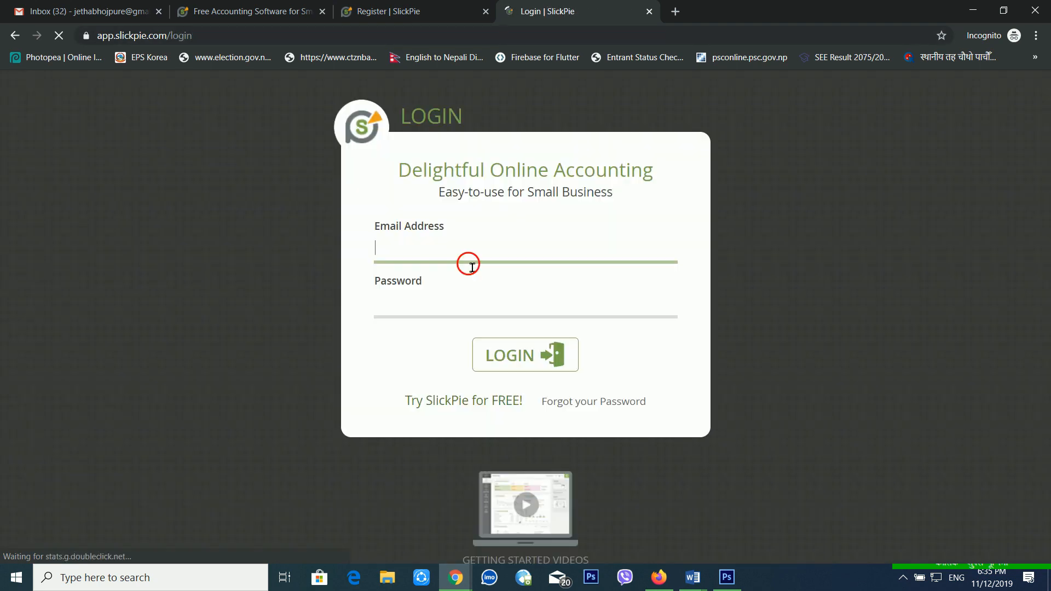
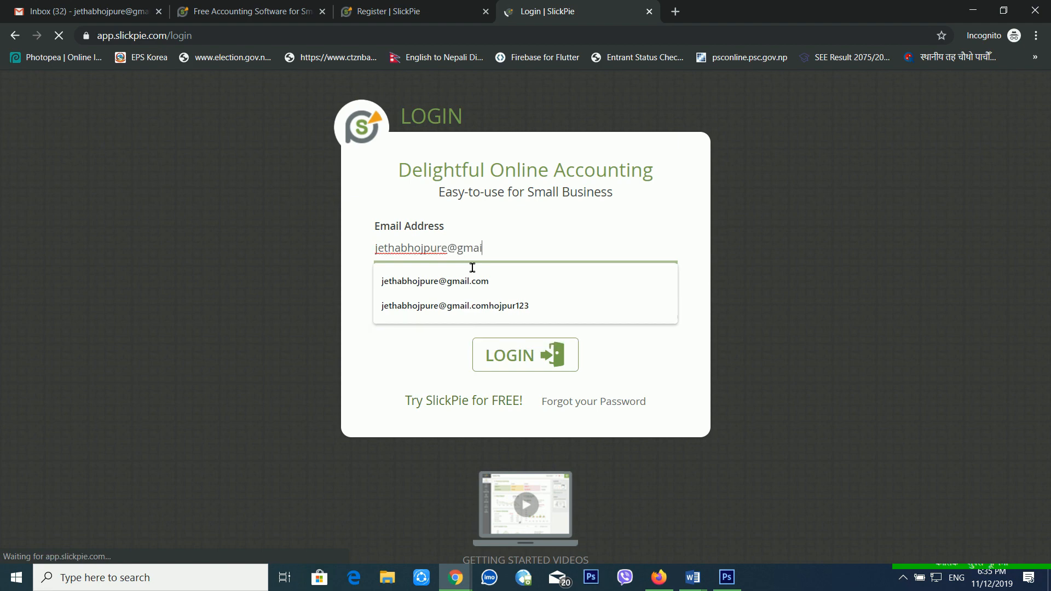
key(Tab)
text(•••)
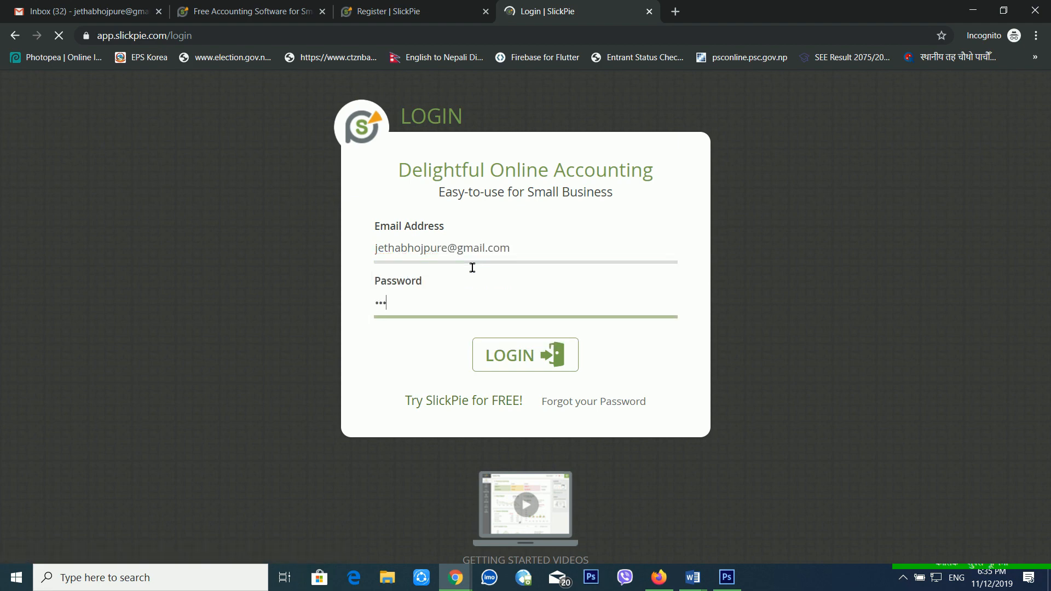
text(•••/)
key(BackSpace)
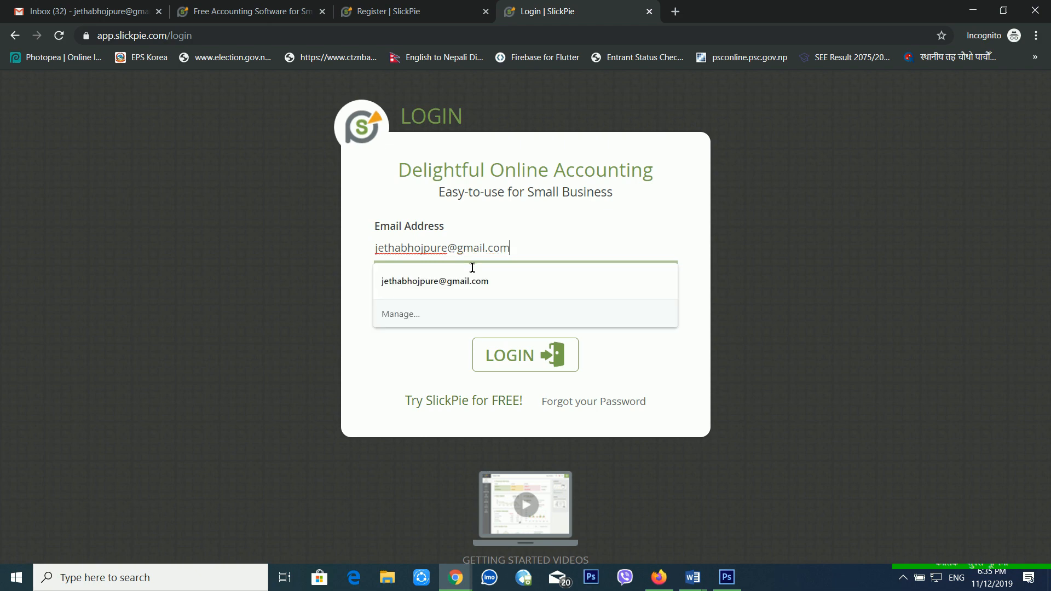
click(342, 334)
drag(427, 312, 177, 299)
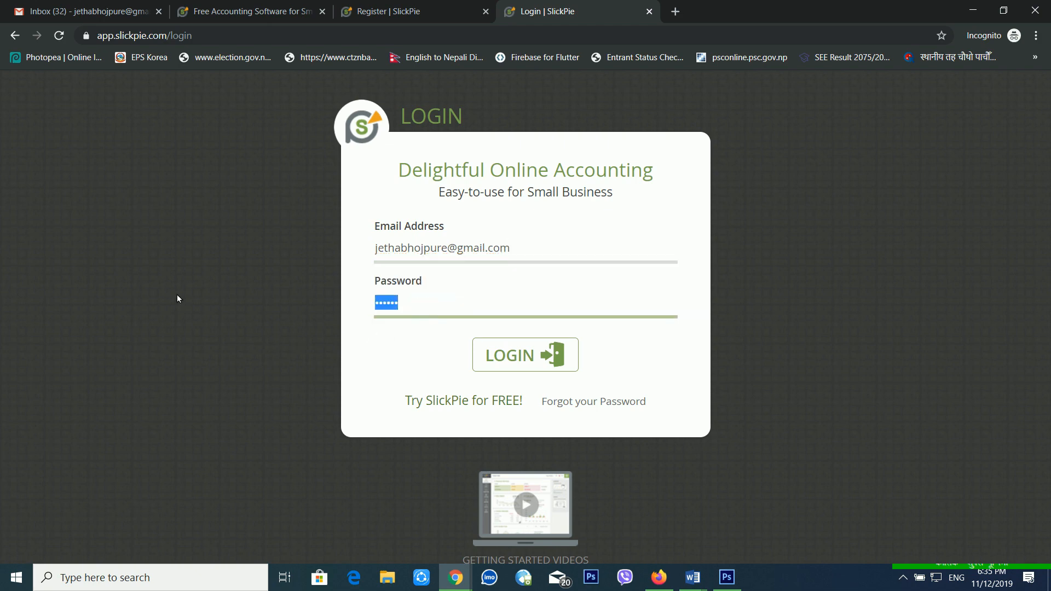
text(••)
key(Return)
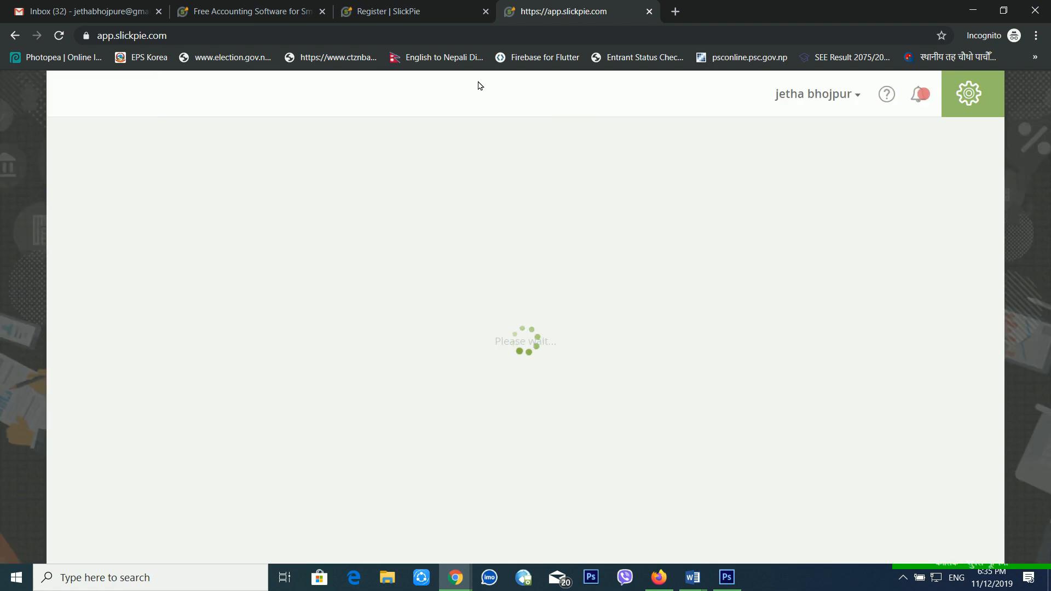
Look over the Welcome page, then choose Add Your Company.
scroll(762, 270, down, 4)
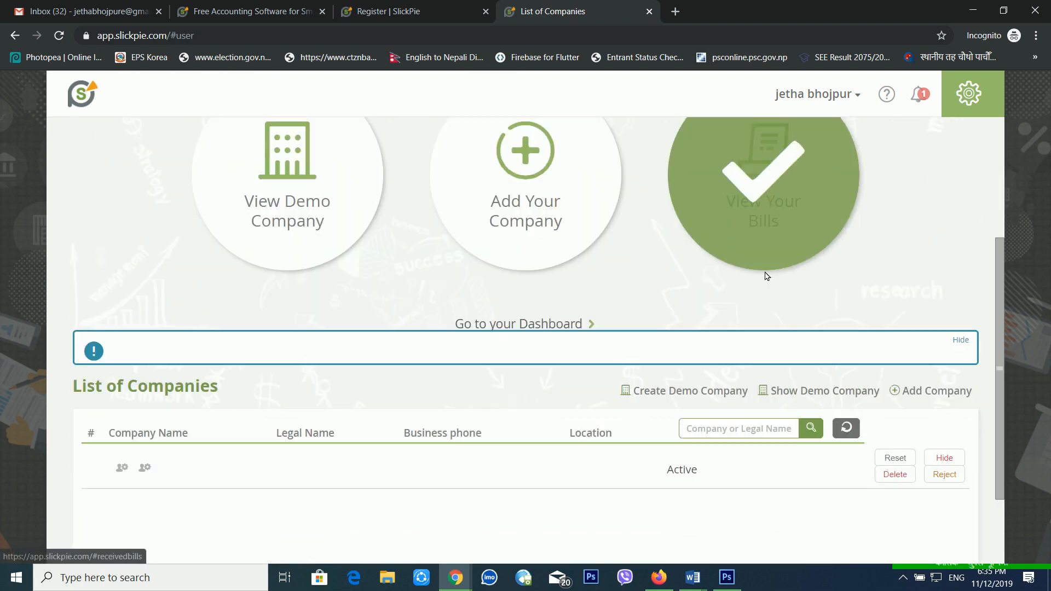
scroll(755, 266, down, 2)
scroll(756, 267, up, 6)
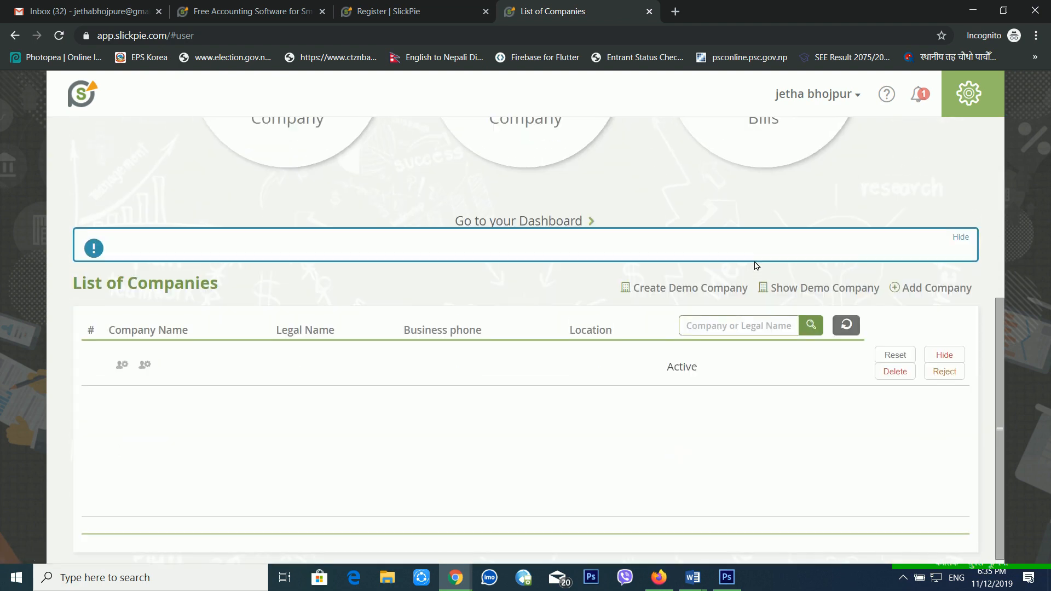
scroll(757, 269, down, 4)
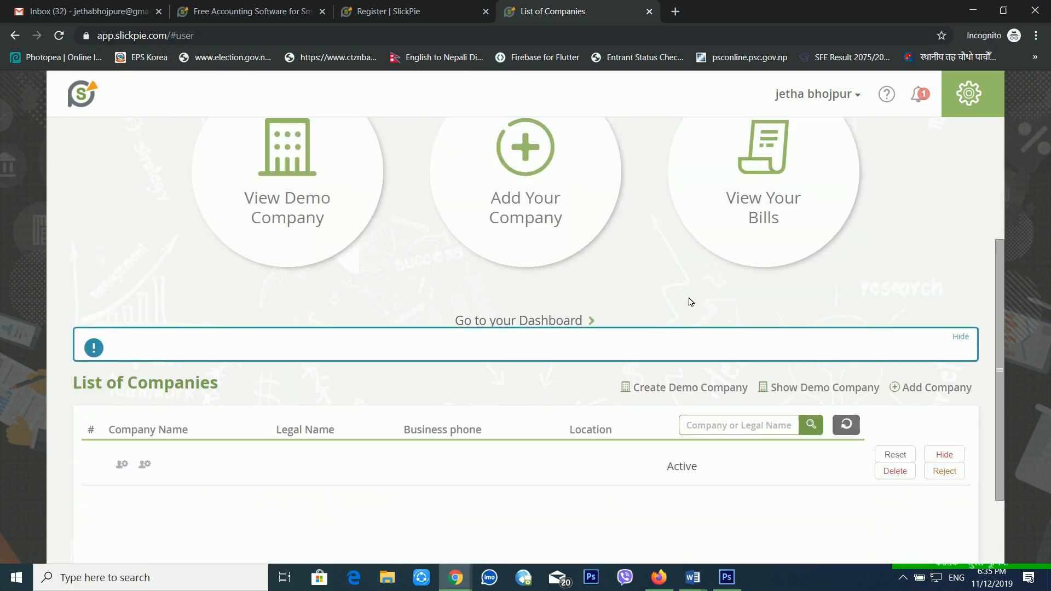
scroll(570, 225, up, 3)
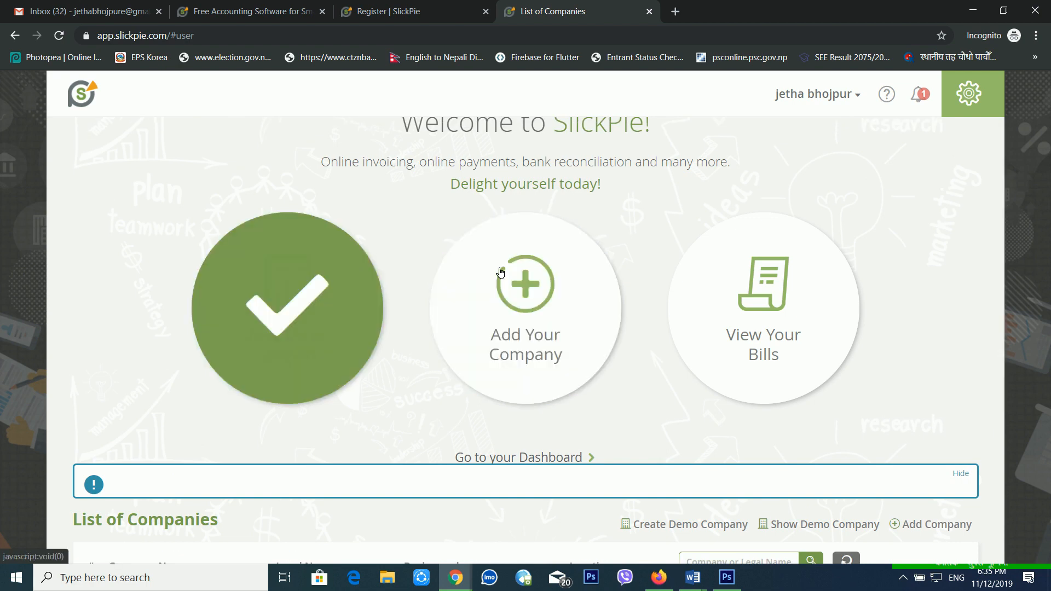
scroll(712, 295, up, 1)
scroll(723, 298, up, 1)
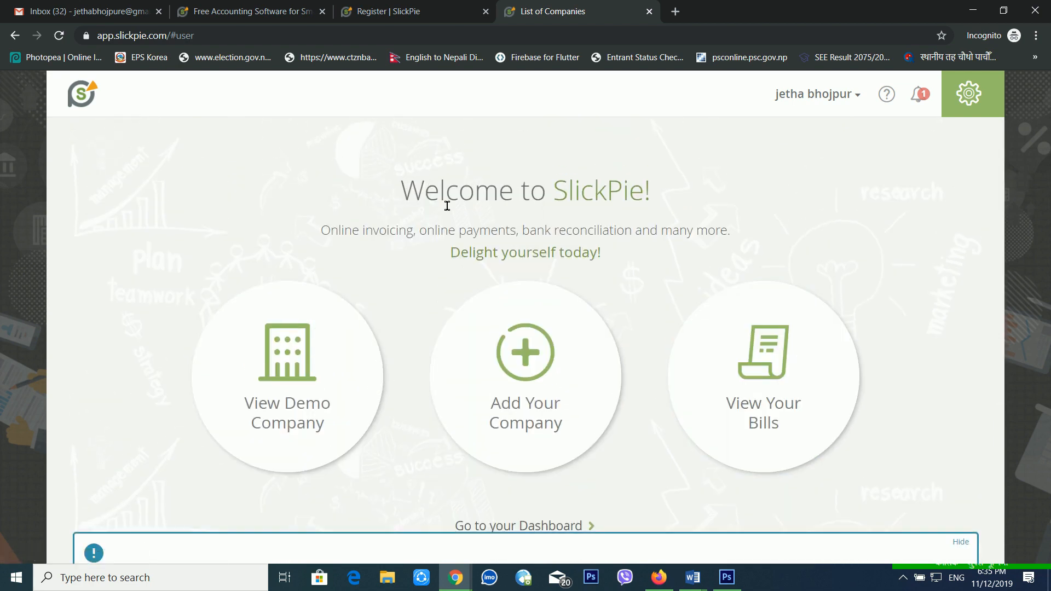
drag(352, 220, 696, 246)
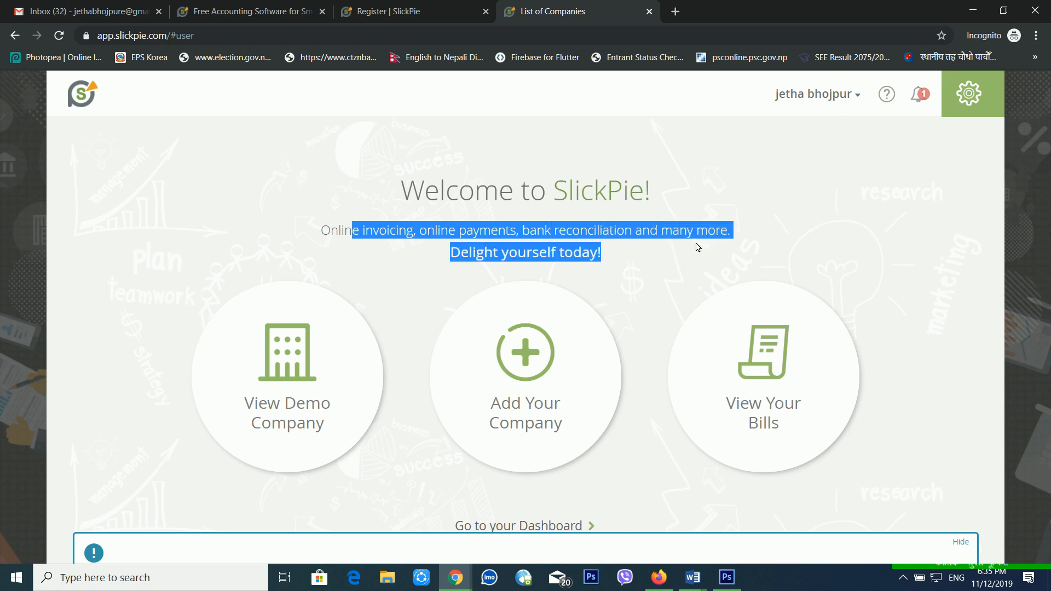
click(686, 253)
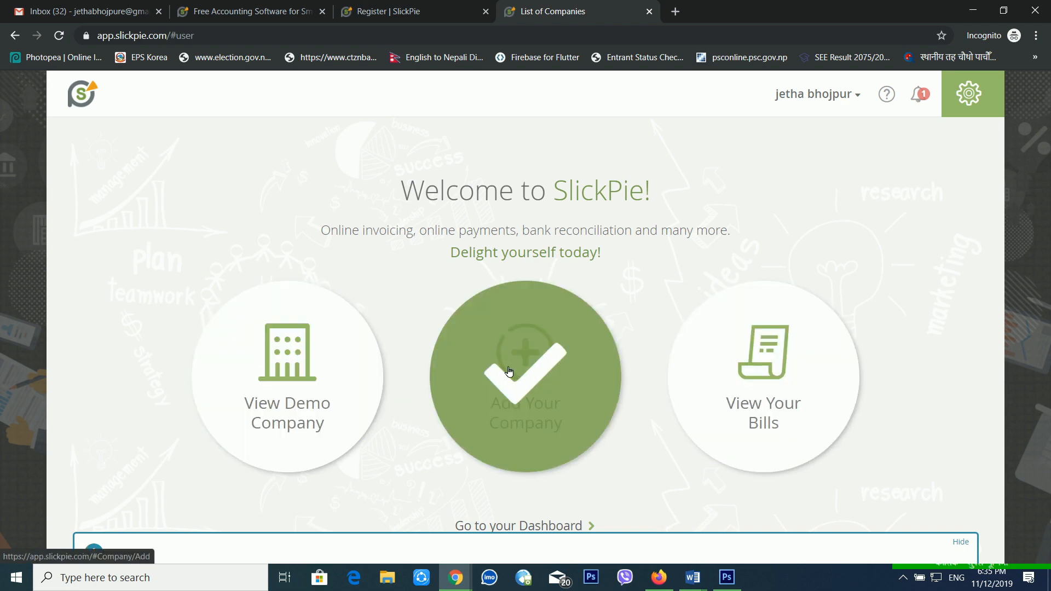
click(541, 370)
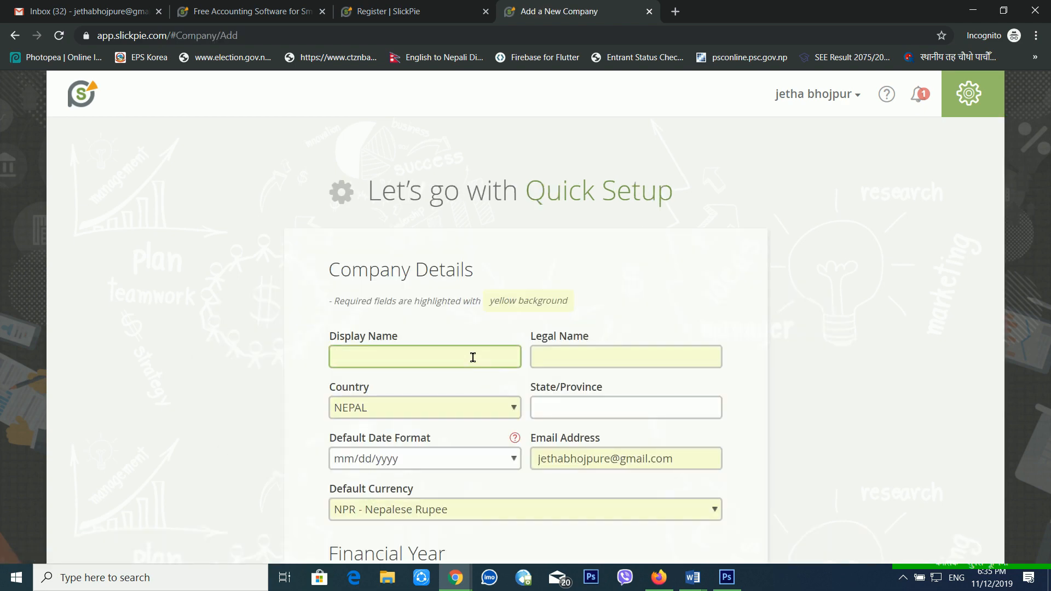
Enter 'Trial Company' as both the Display Name and Legal Name.
text(Trial)
key(Tab)
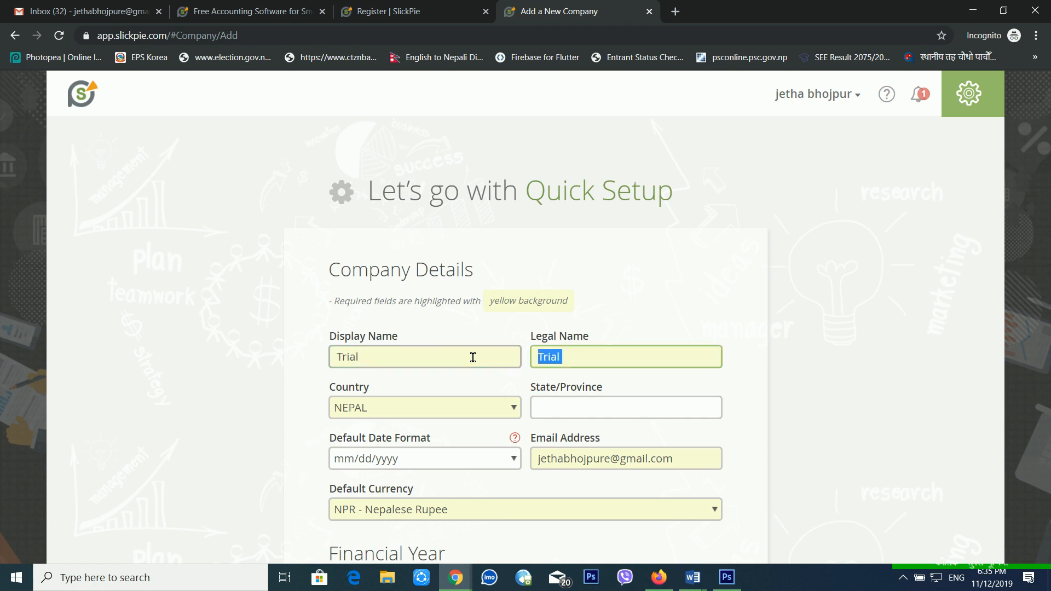
click(473, 357)
text(Comap)
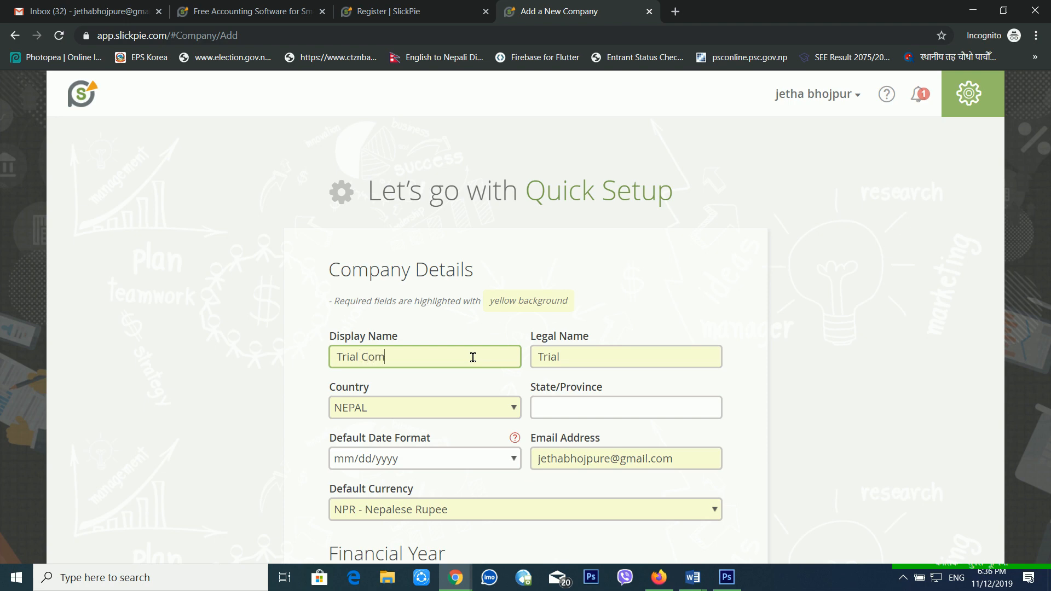
key(BackSpace)
key(BackSpace)
text(pany)
key(Tab)
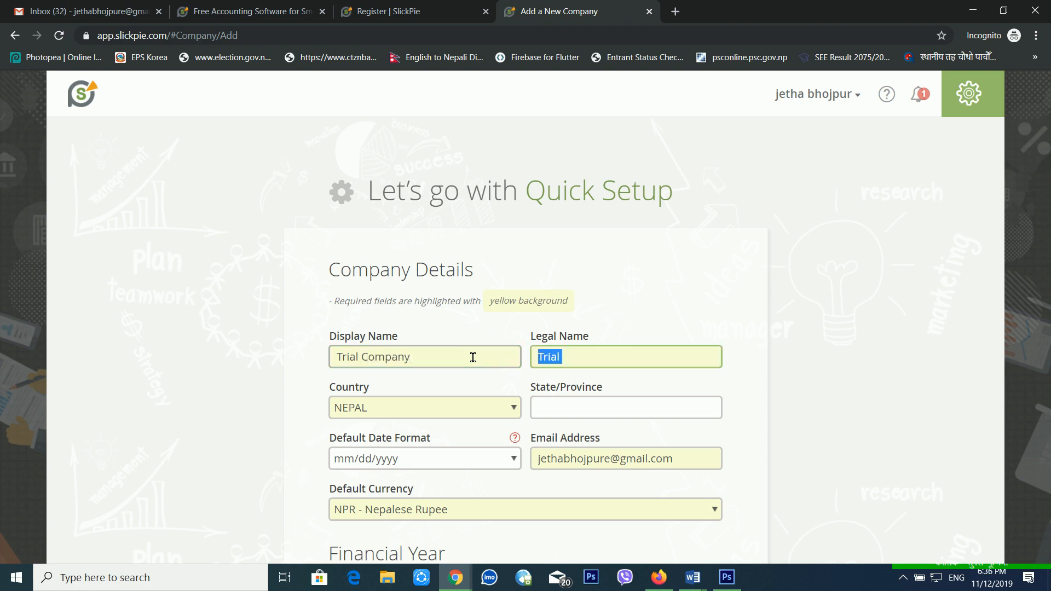
text(Trial Companyh)
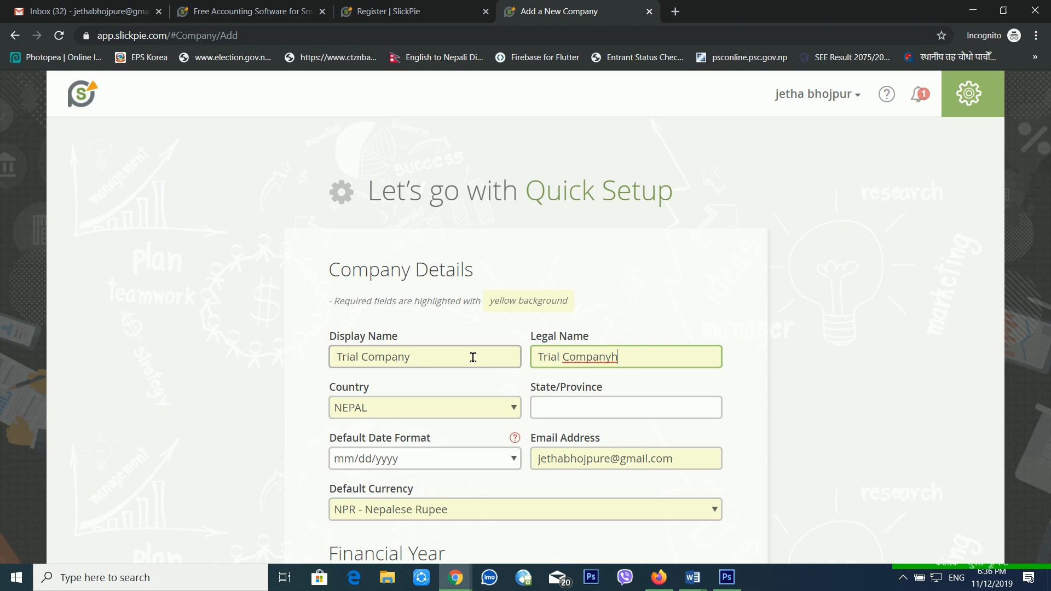
key(BackSpace)
Set State/Province to Koshi, keeping mm/dd/yyyy date format and NPR - Nepalese Rupee currency.
click(611, 422)
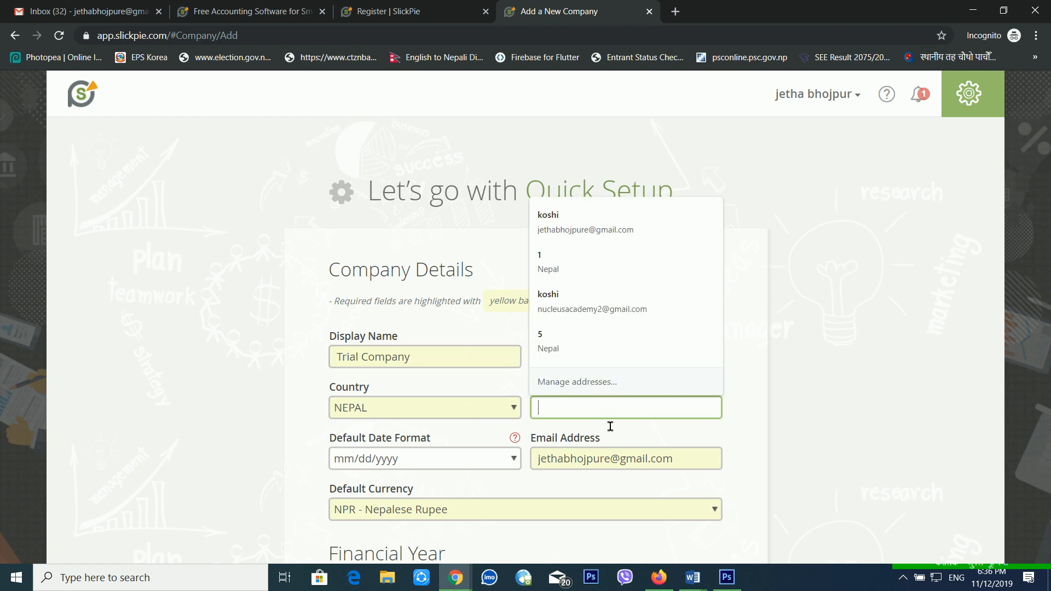
text(Koshi)
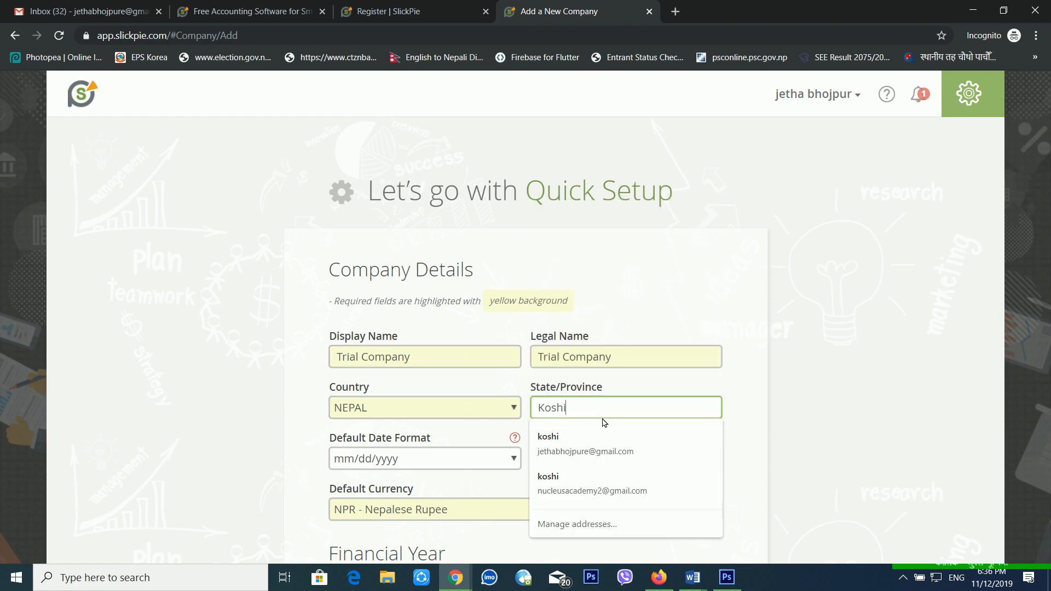
click(463, 473)
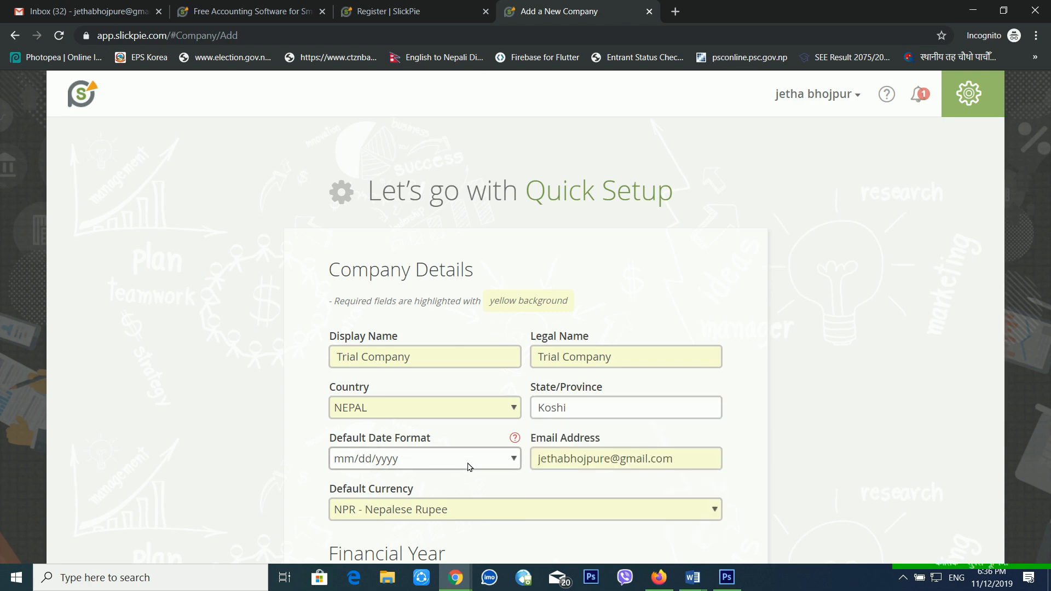
scroll(477, 444, down, 1)
click(518, 389)
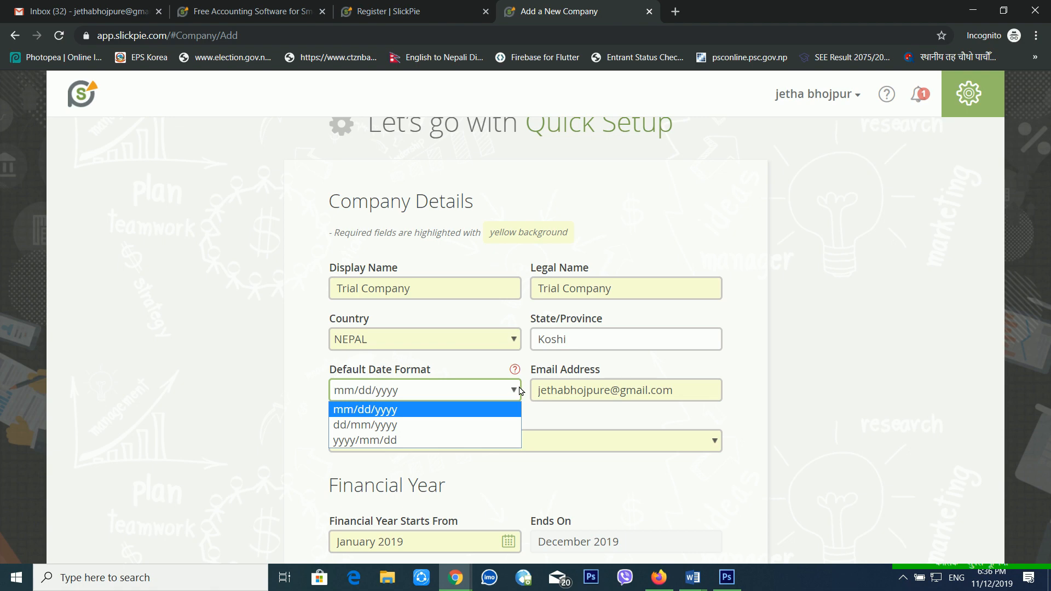
click(631, 372)
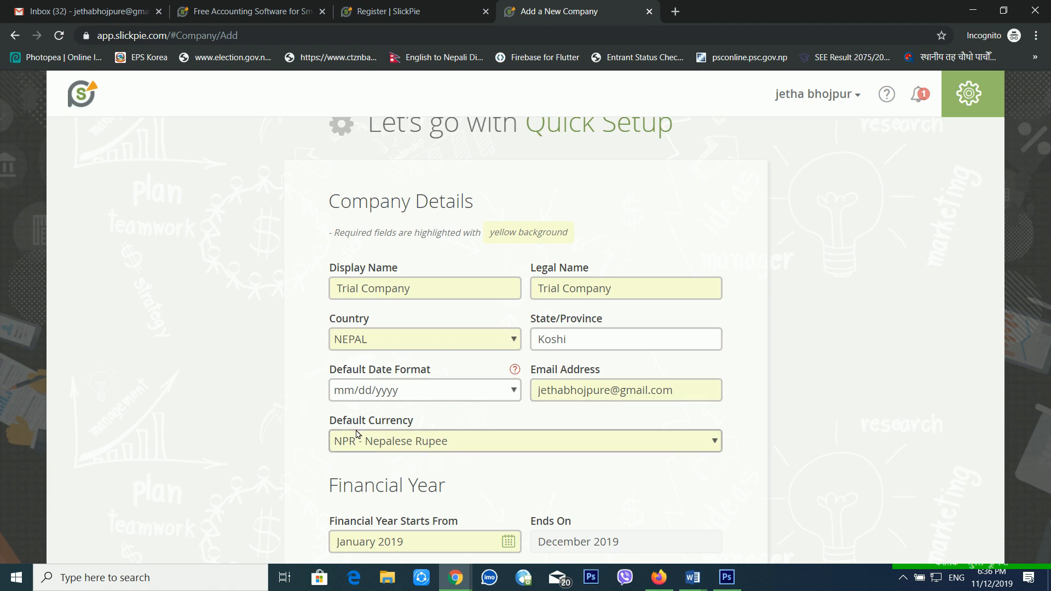
scroll(399, 454, down, 2)
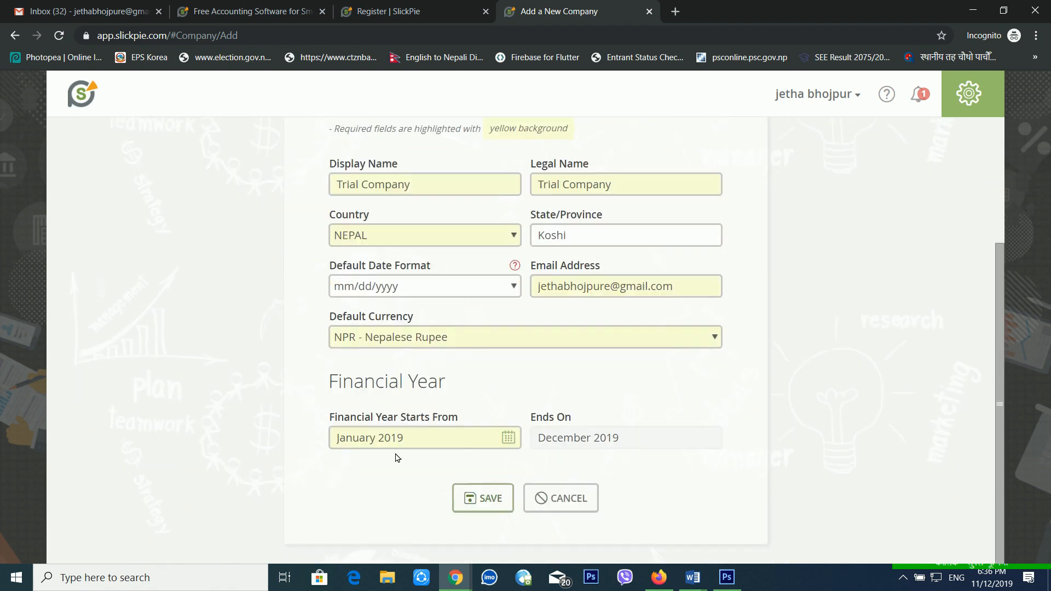
click(449, 345)
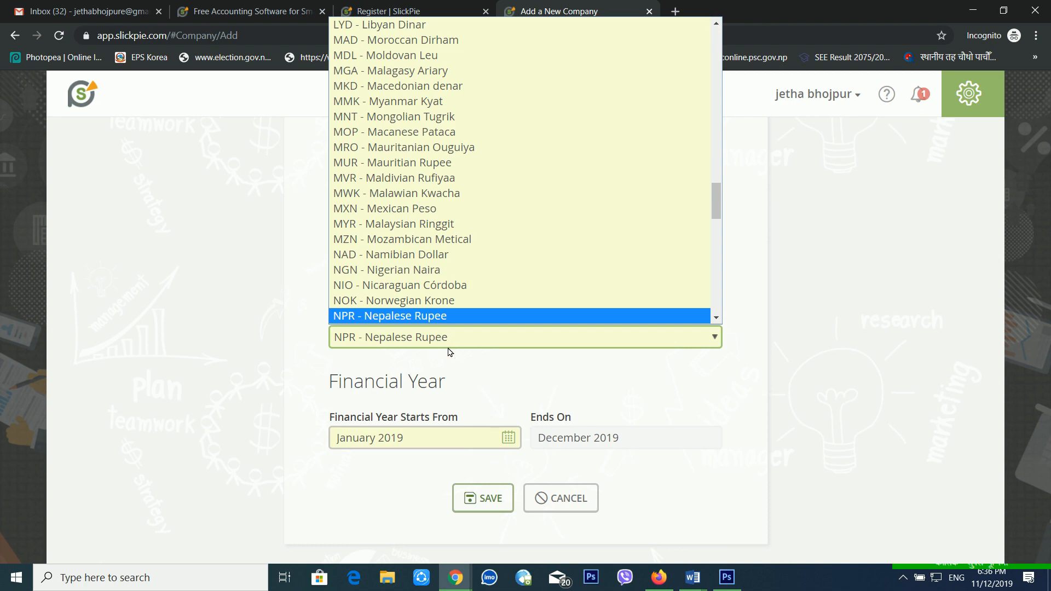
click(450, 357)
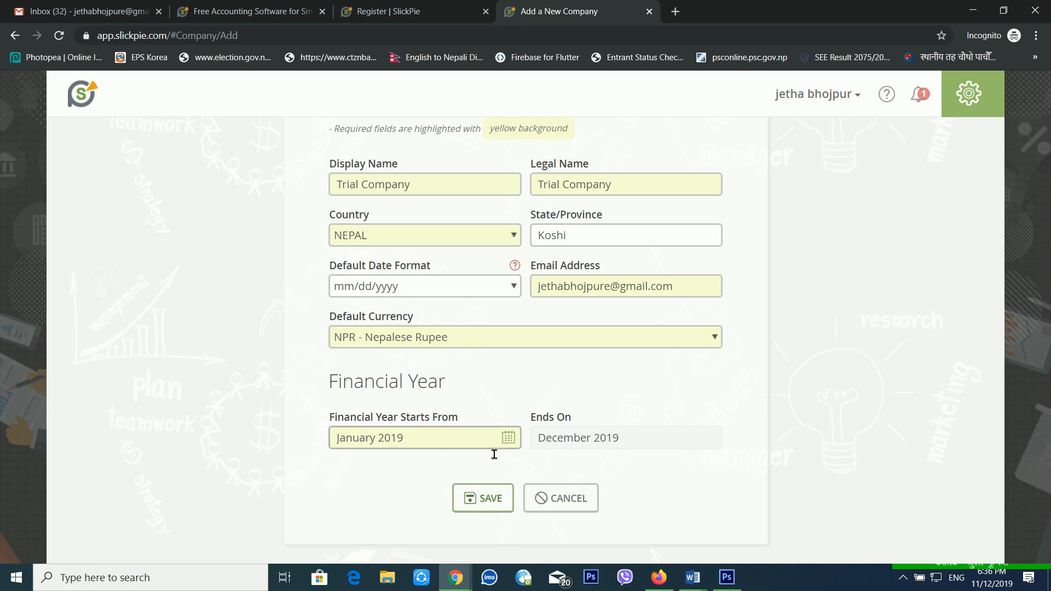
Save Trial Company and choose Go for Quick Invoicing on the What's Next page.
click(493, 501)
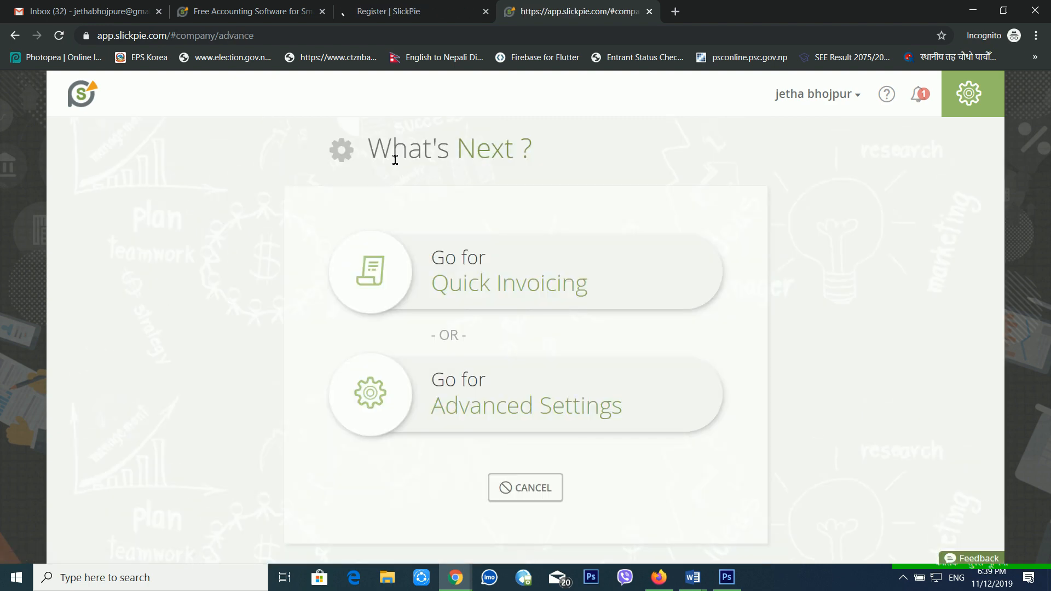
drag(396, 160, 534, 162)
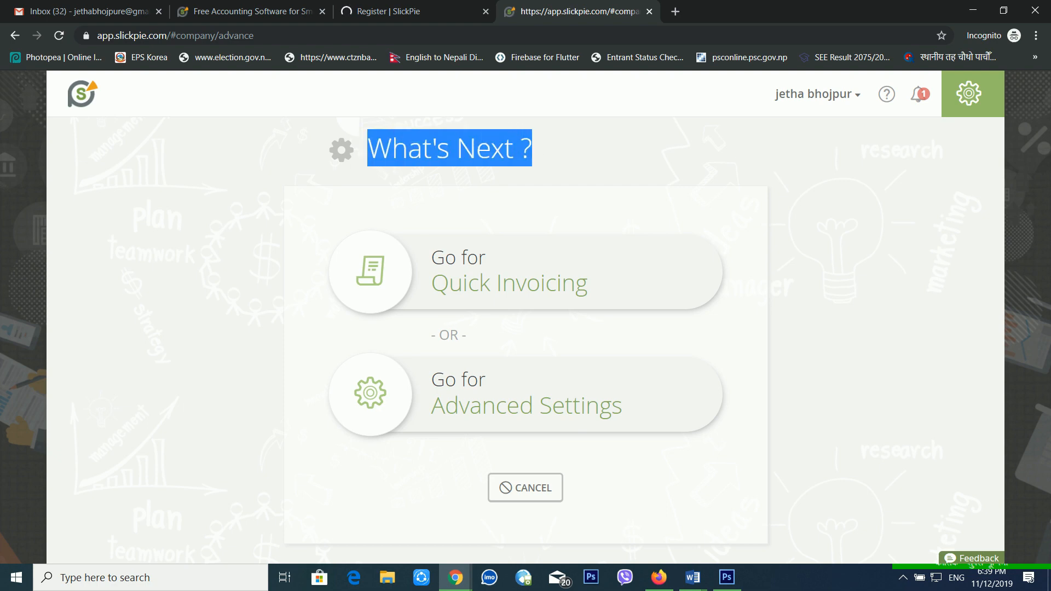
click(546, 159)
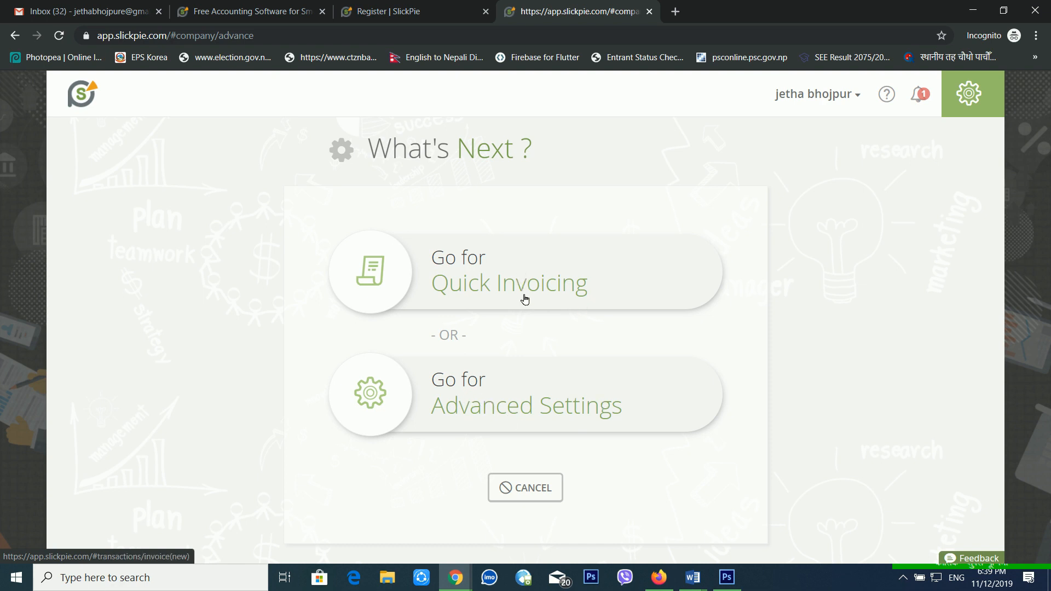
click(480, 289)
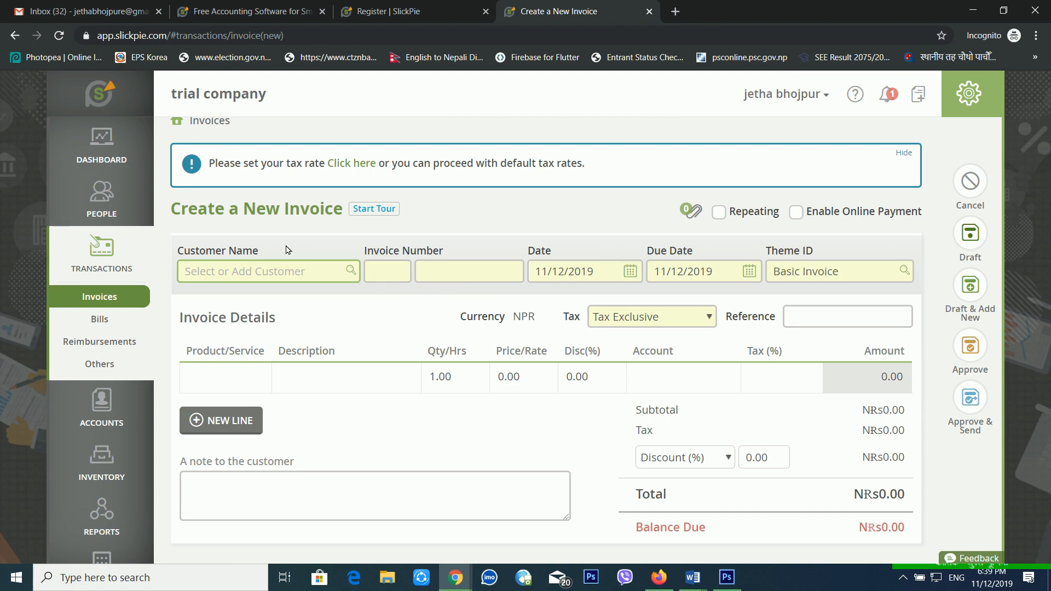
Go to the dashboard, then open PEOPLE > Customers.
click(97, 145)
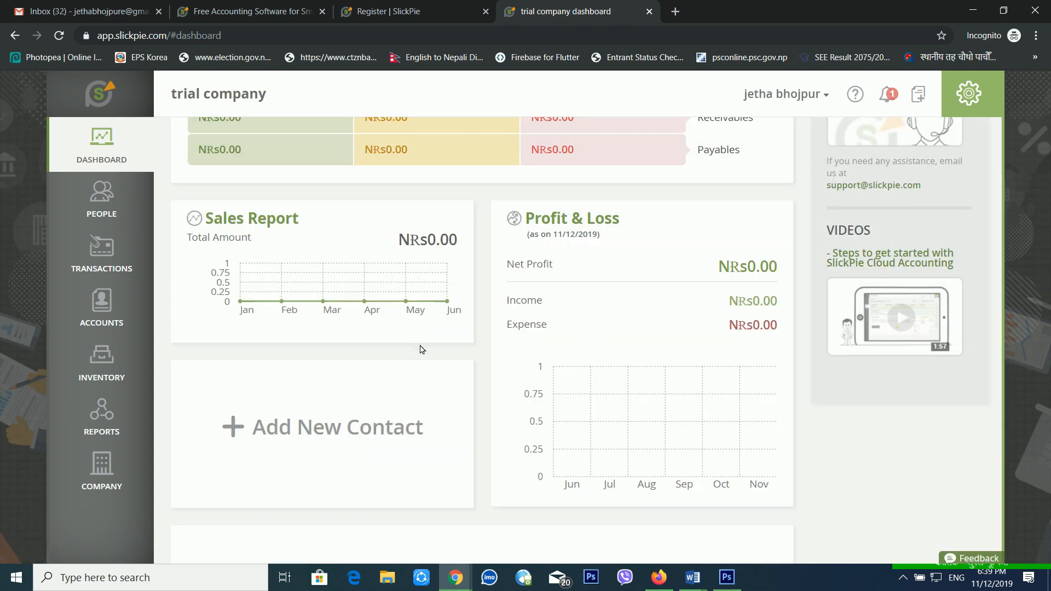
scroll(383, 293, up, 2)
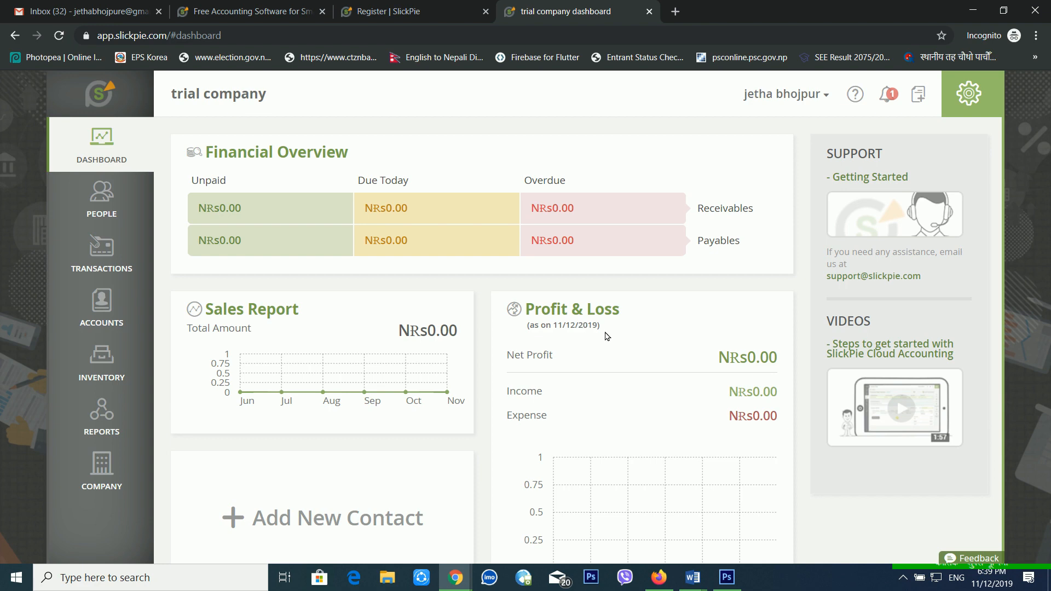
scroll(607, 336, down, 5)
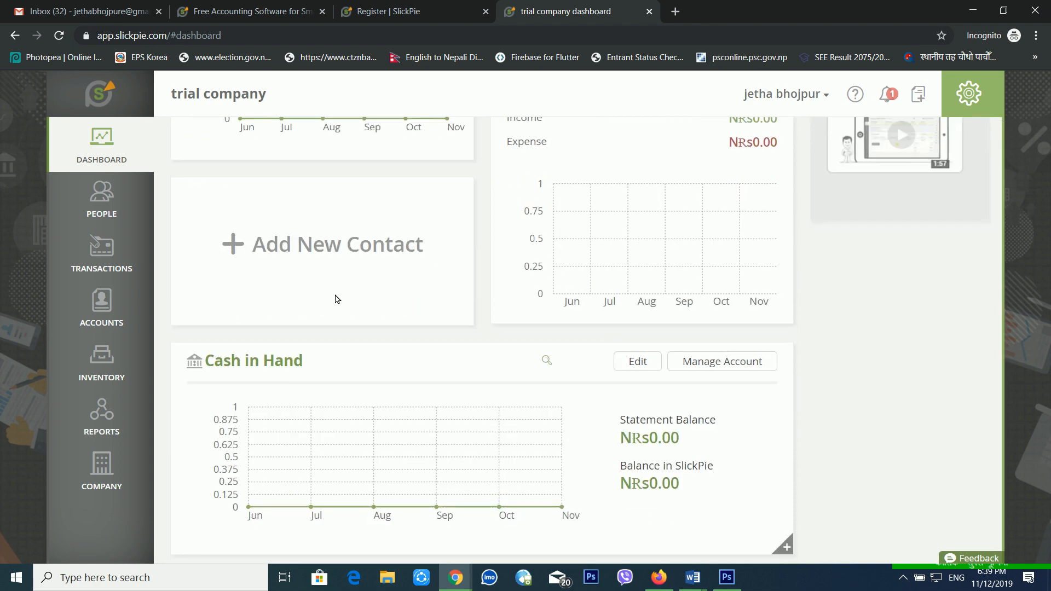
scroll(335, 364, down, 1)
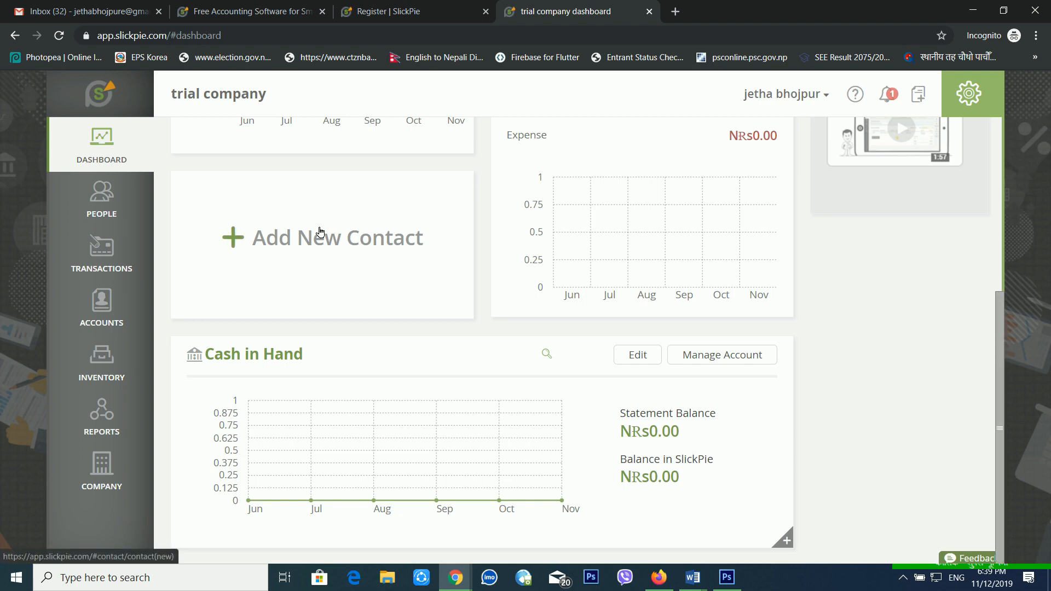
click(102, 211)
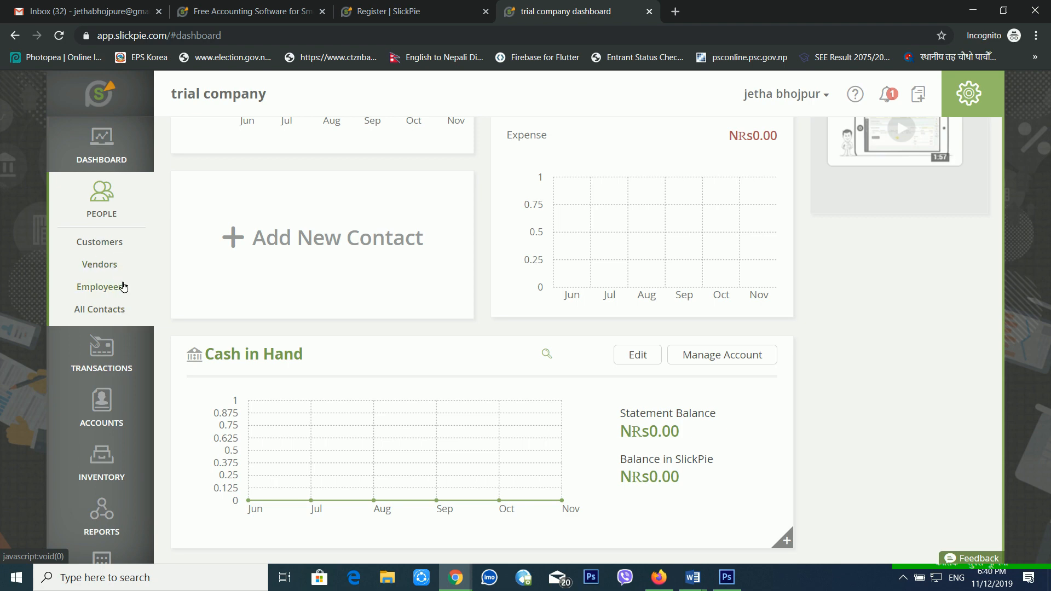
click(114, 241)
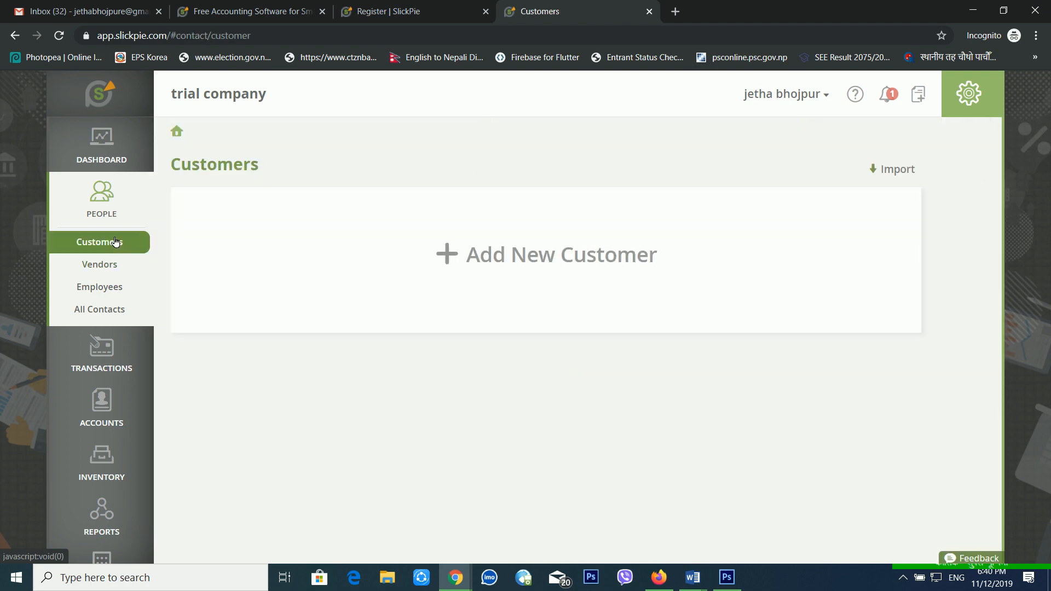
Start a new customer with contact type Customer.
click(490, 260)
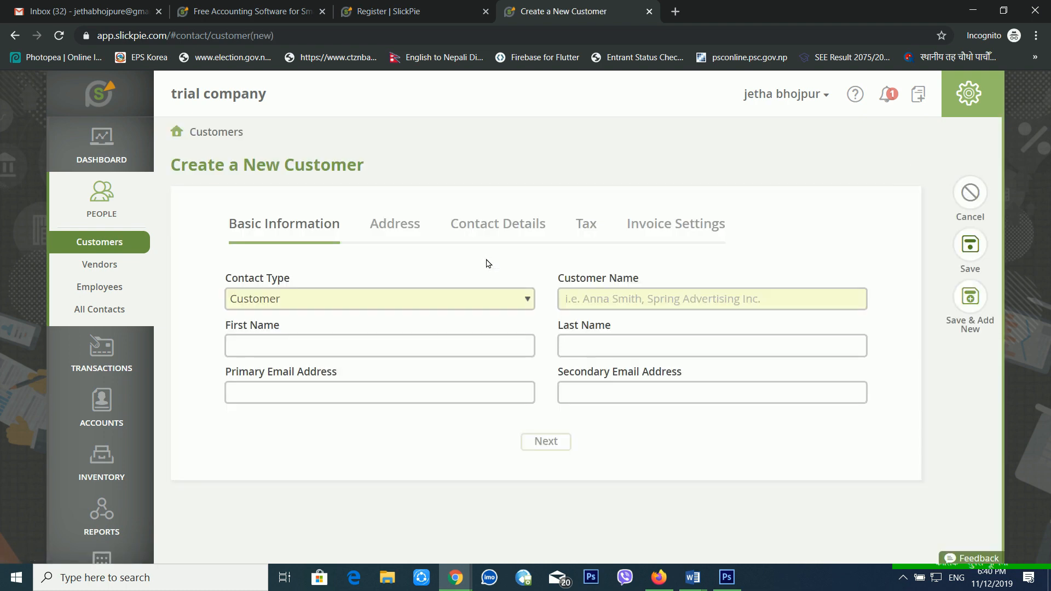
click(488, 294)
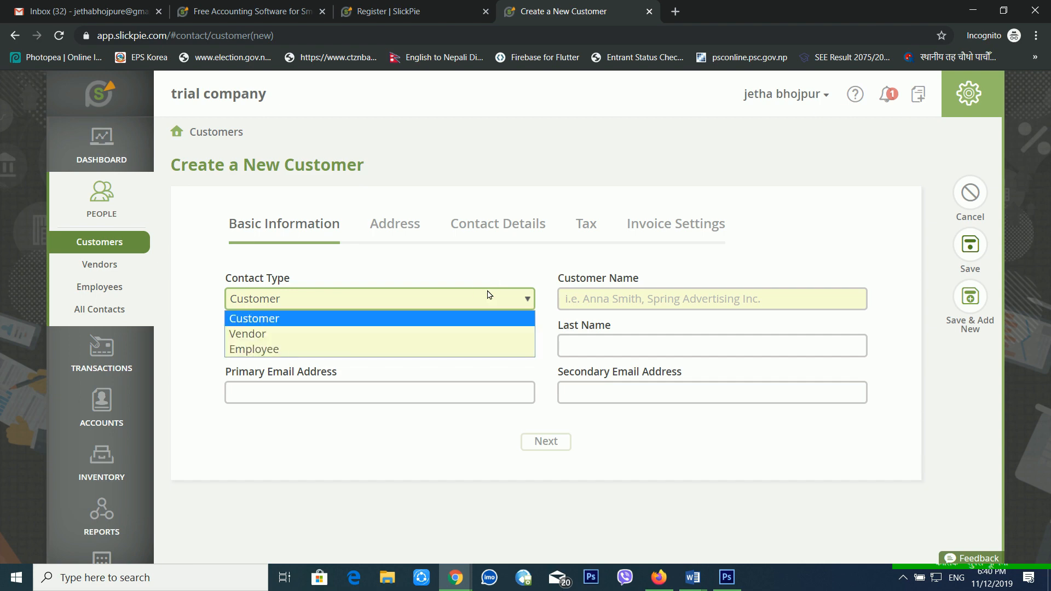
click(488, 295)
Enter the customer's name, first and last names, and primary e-mail address.
click(628, 299)
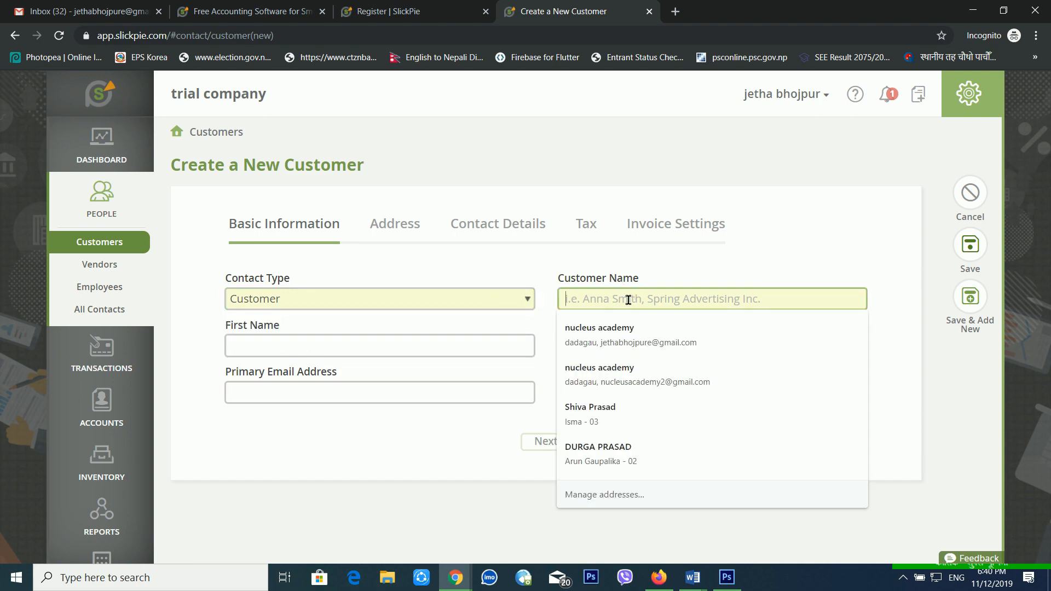
text(hel)
key(BackSpace)
key(BackSpace)
key(BackSpace)
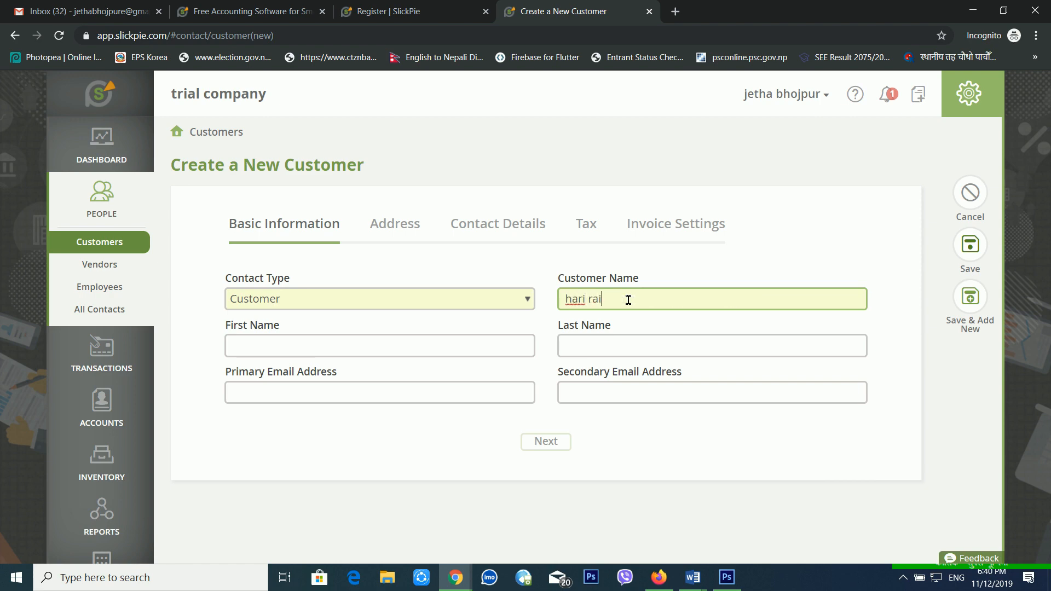
key(Tab)
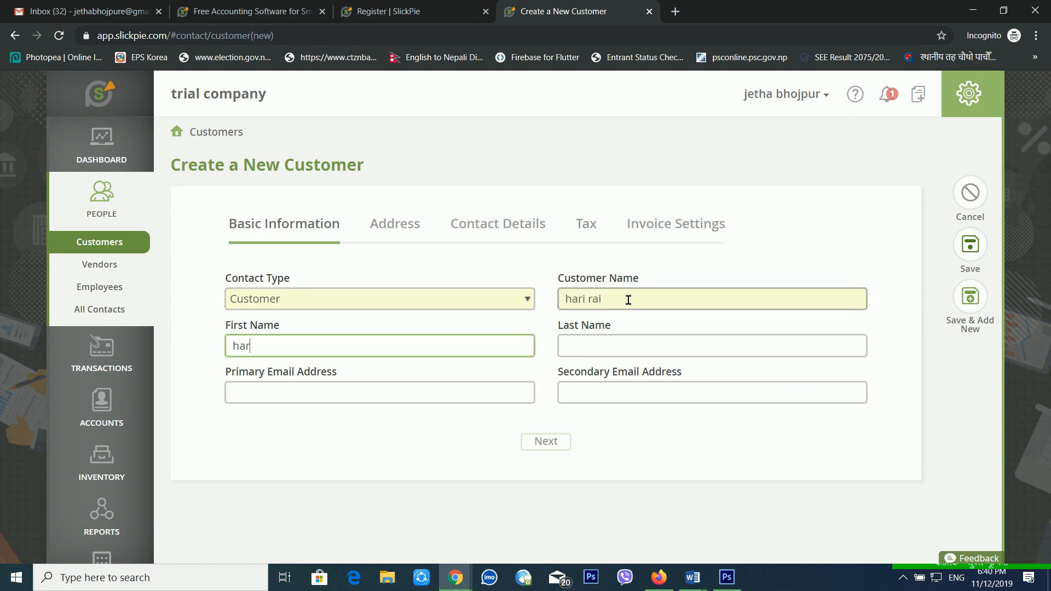
key(Tab)
key(Tab)
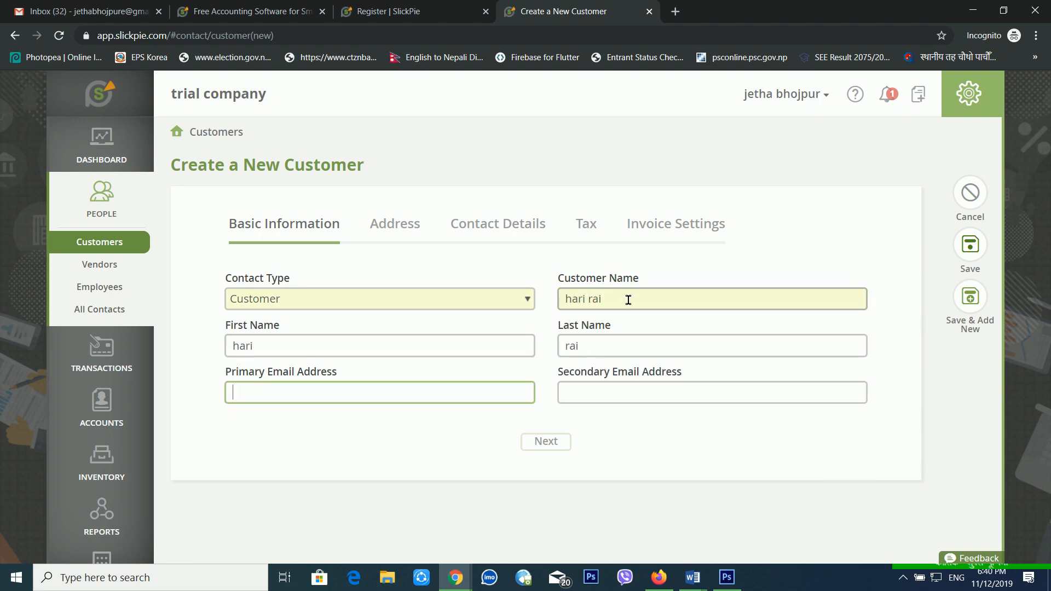
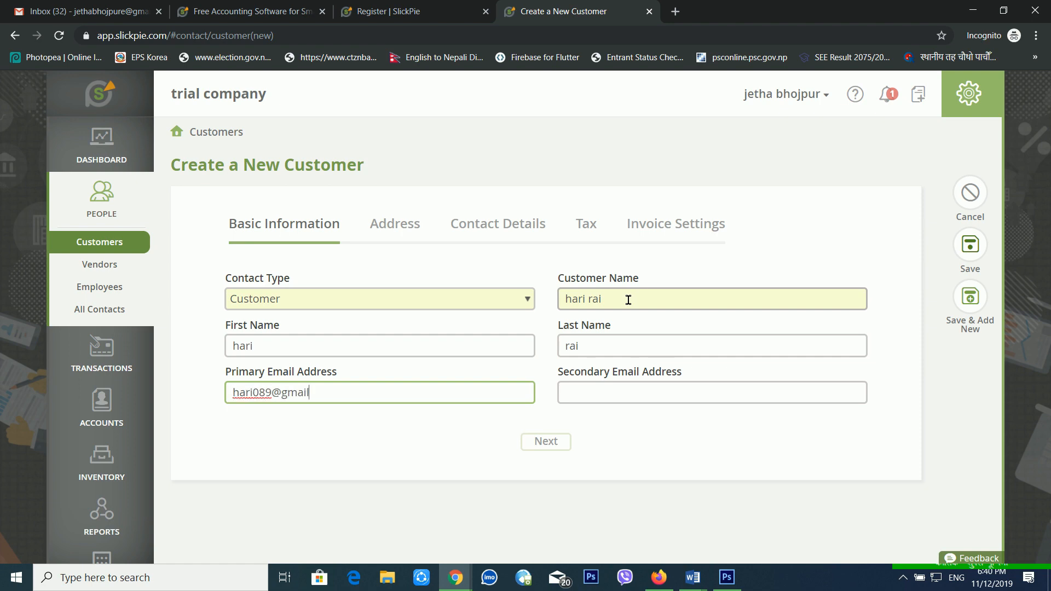
click(644, 391)
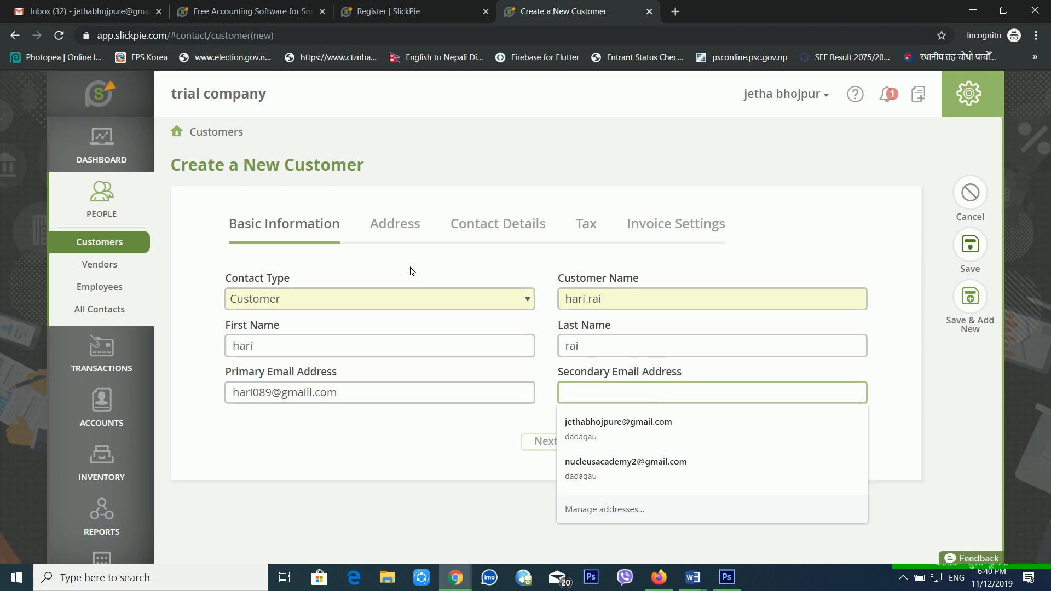
Fill in the customer's mailing address: street, city, NEPAL country and koshi province.
click(390, 230)
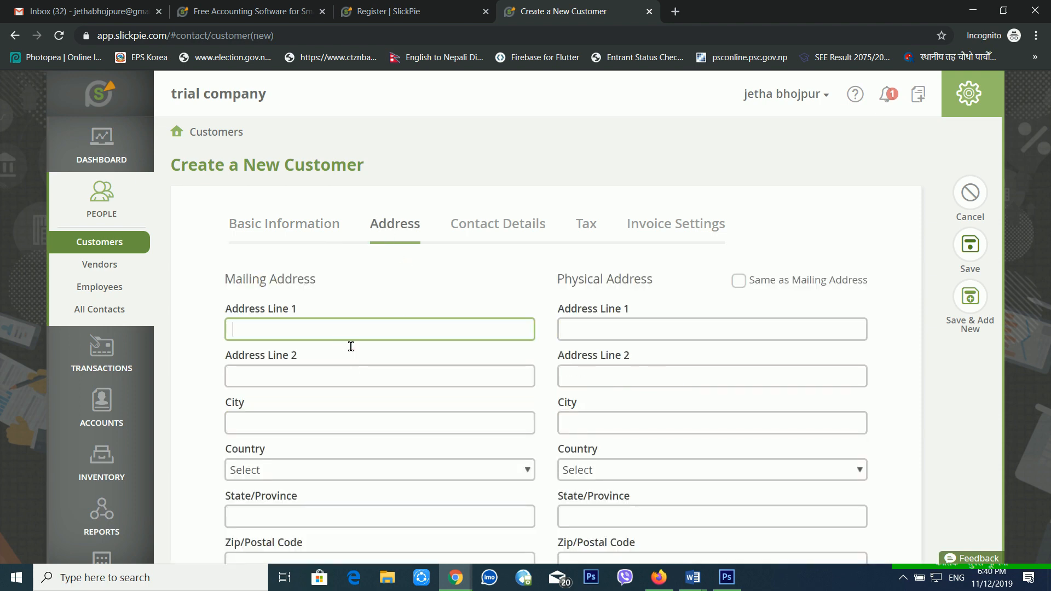
click(351, 344)
text(sunsari)
key(Tab)
key(Tab)
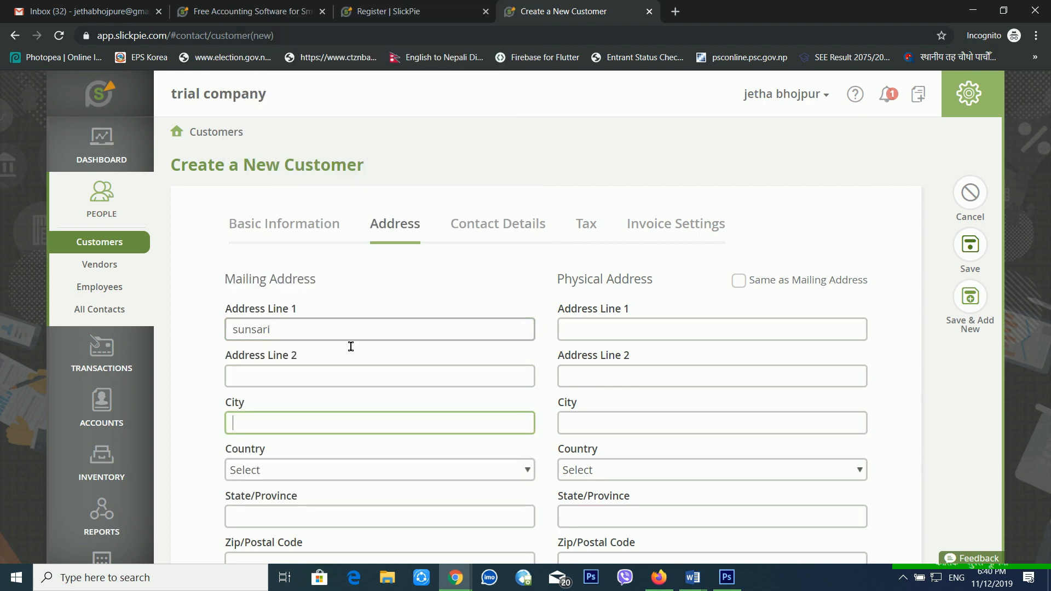
text(sunsari)
key(Tab)
text(ne)
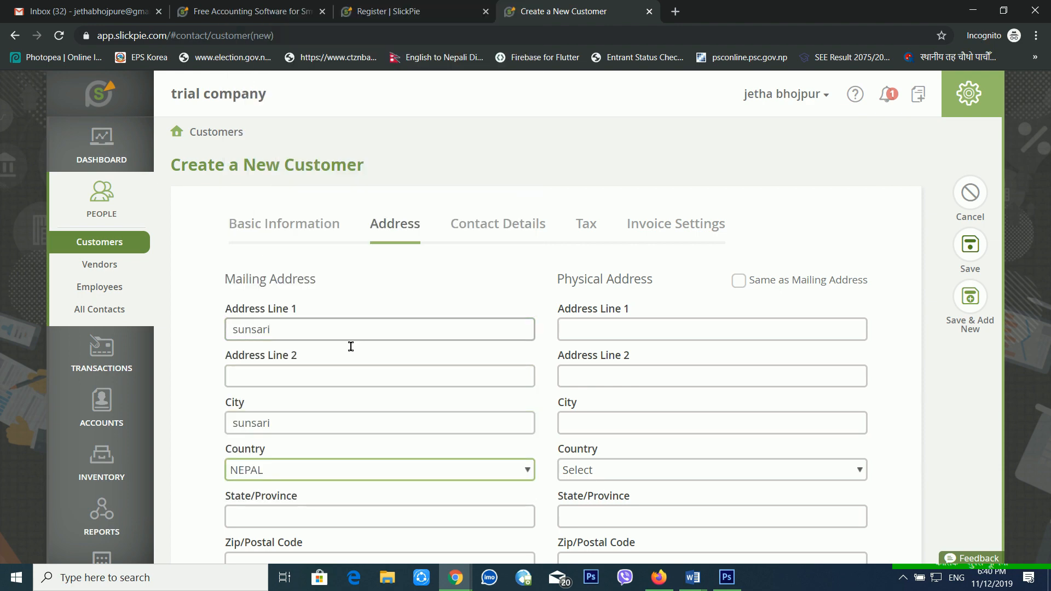
key(Tab)
text(koshi)
key(Tab)
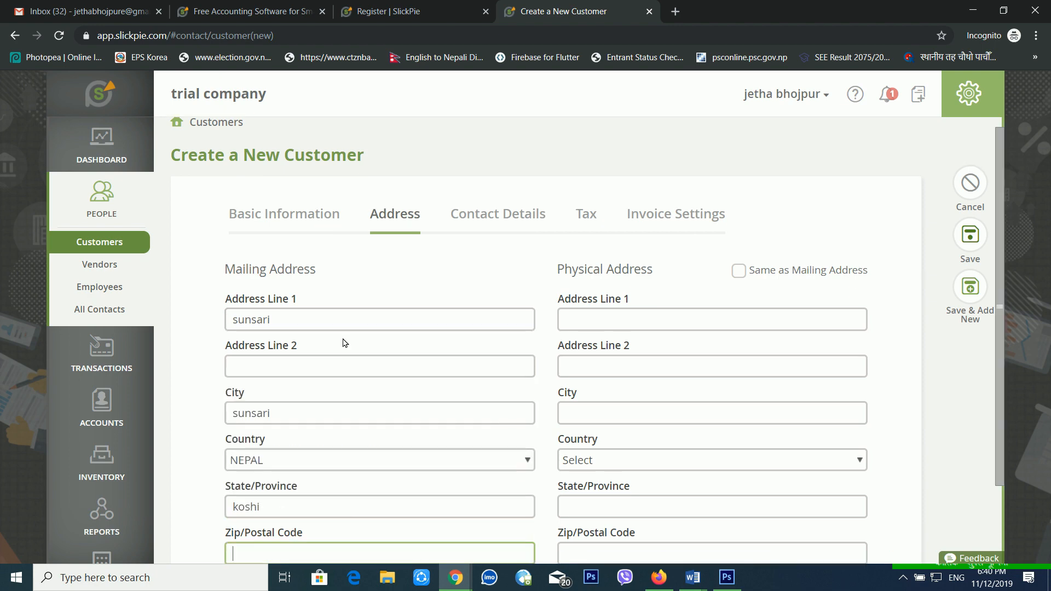
Tick Same as Mailing Address to copy it into the physical address.
scroll(345, 343, down, 2)
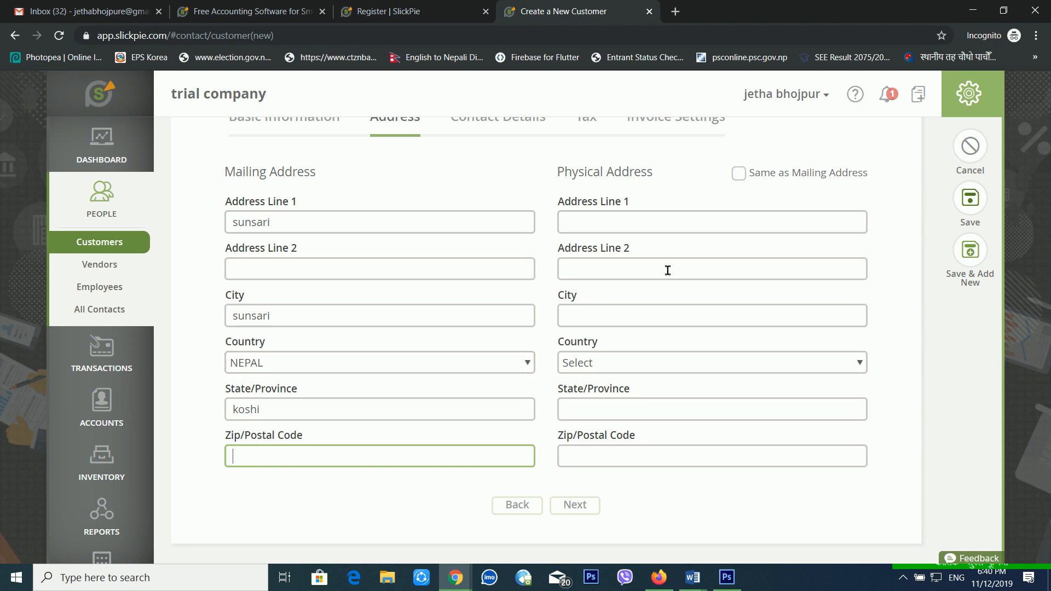
scroll(723, 199, up, 1)
click(753, 242)
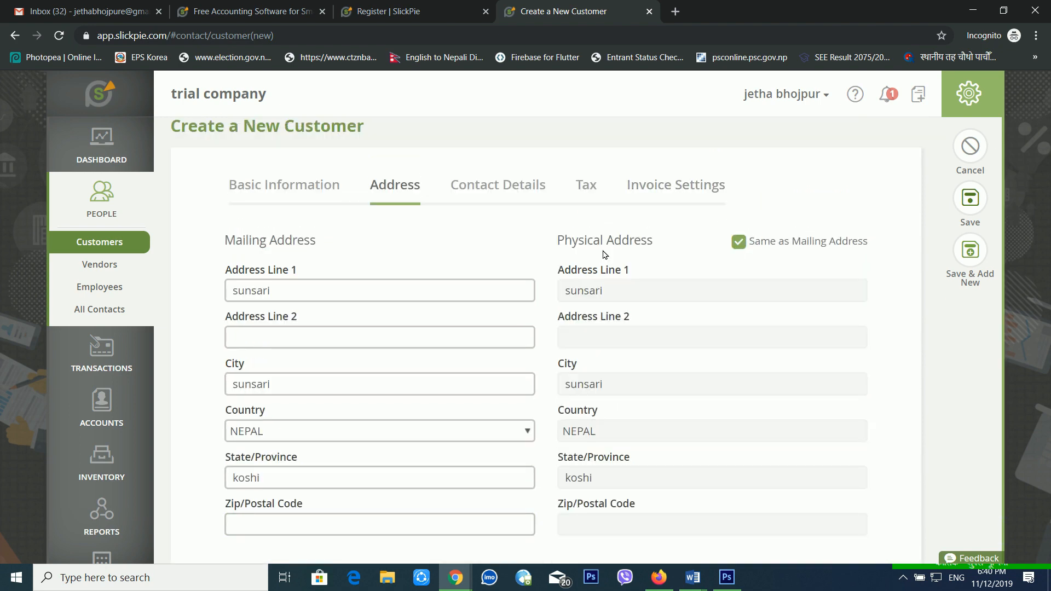
scroll(696, 388, down, 1)
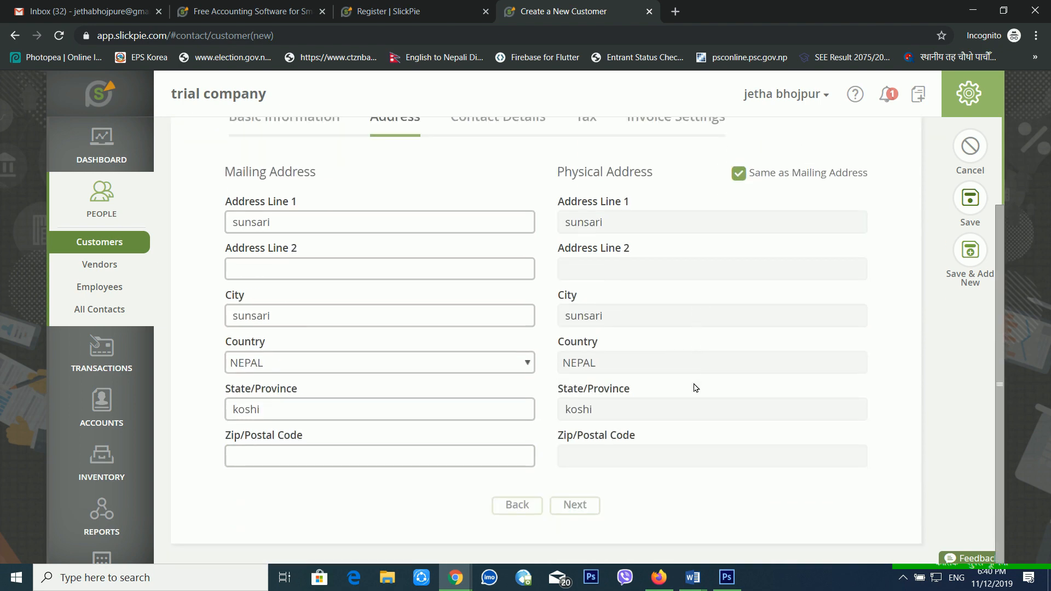
scroll(669, 225, up, 2)
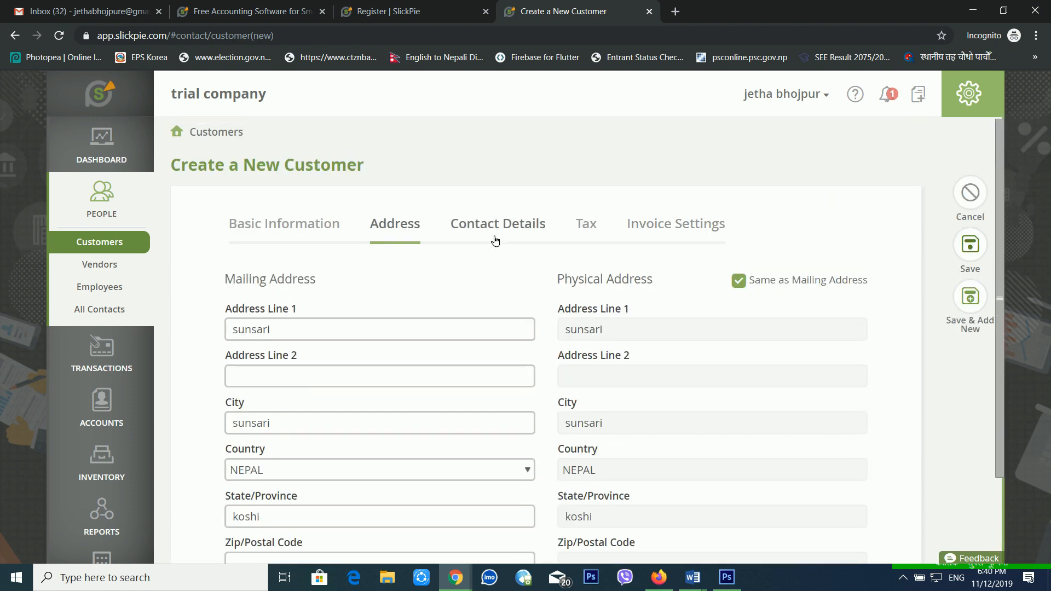
Review Contact Details and Tax, keeping Days After Invoice as the due-date basis.
click(495, 241)
click(379, 298)
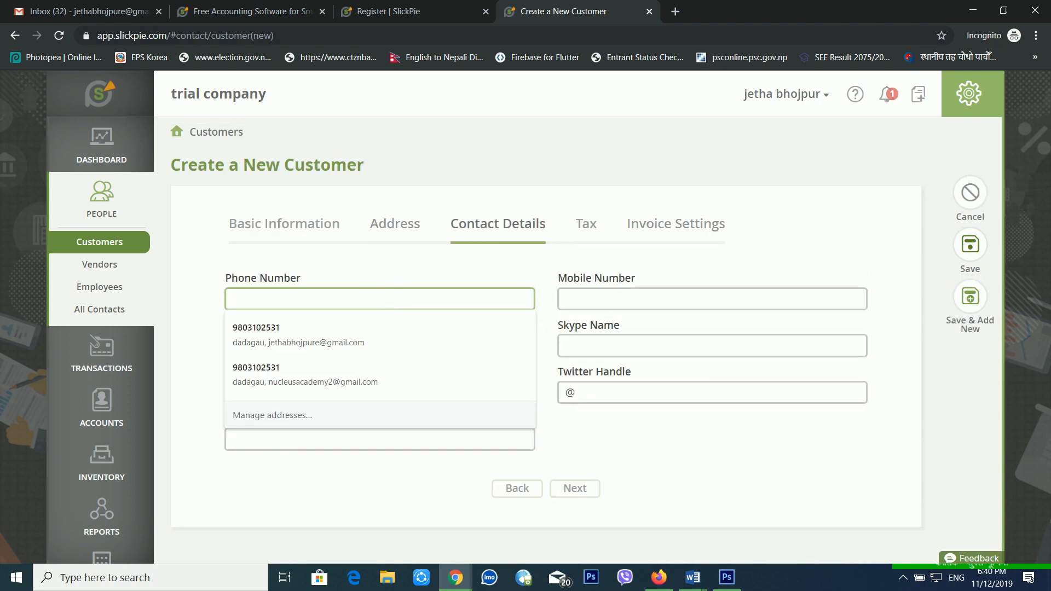
click(587, 225)
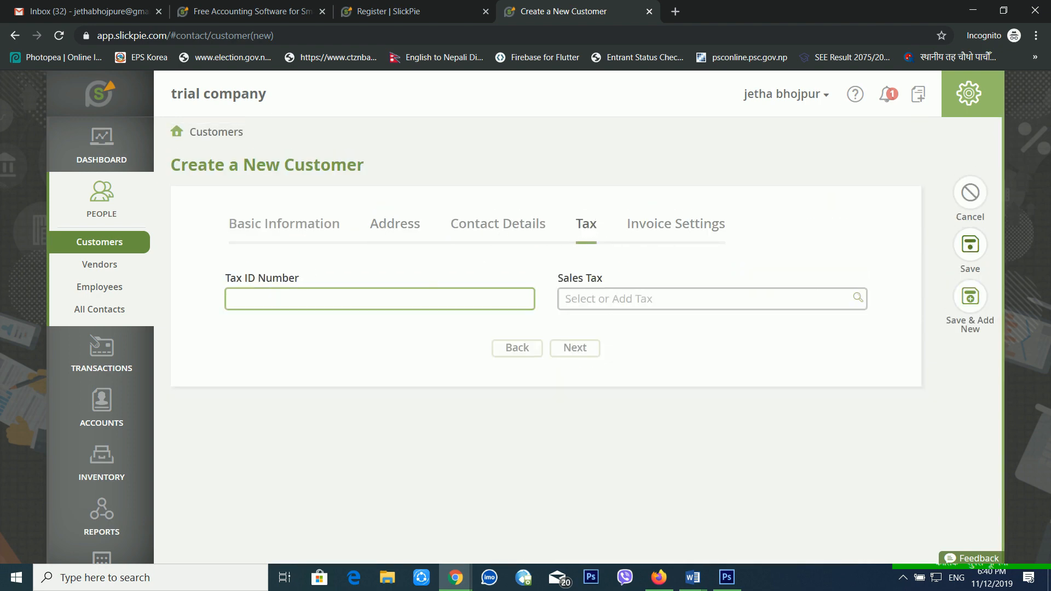
click(685, 241)
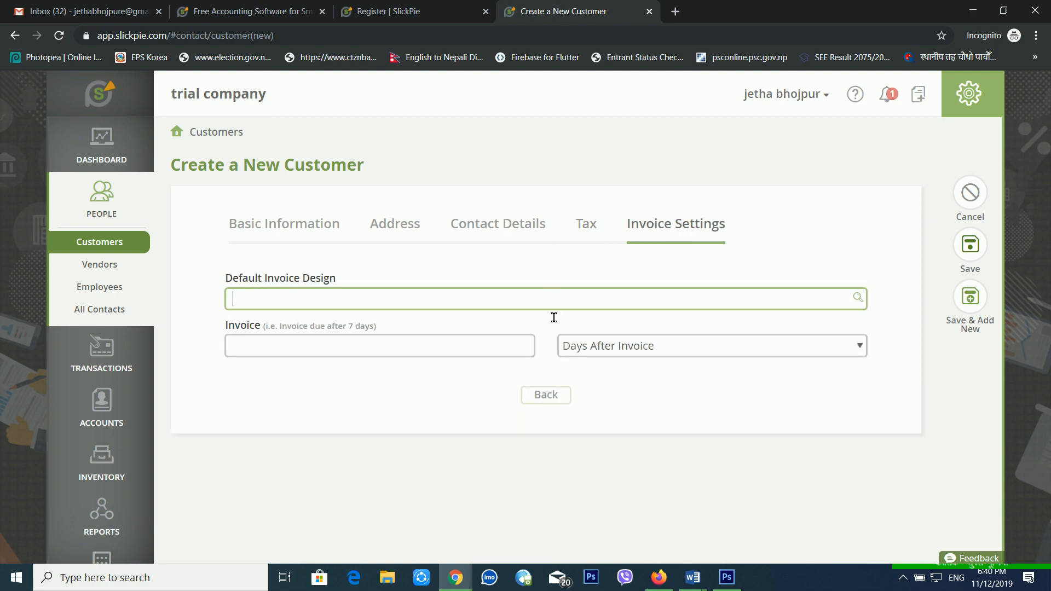
click(600, 344)
click(601, 343)
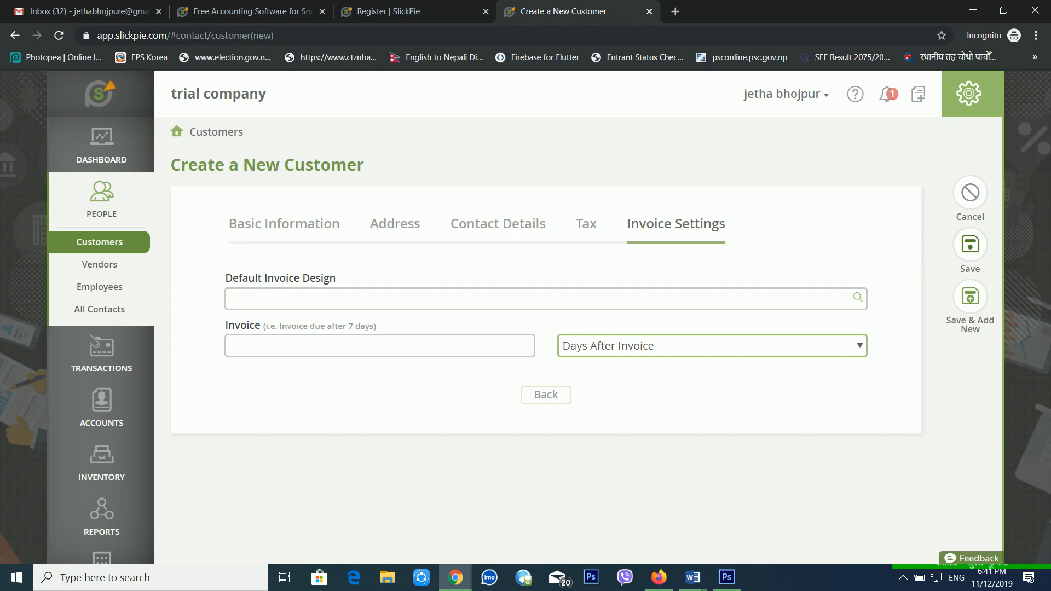
Set the Default Invoice Design to Basic Invoice and save the customer.
click(346, 305)
click(866, 298)
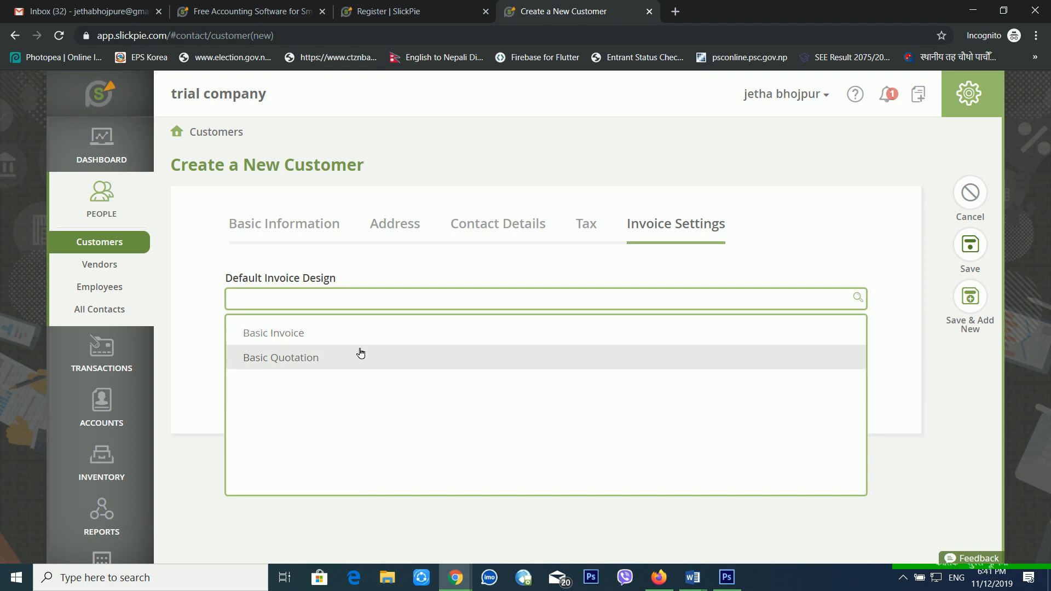
click(289, 343)
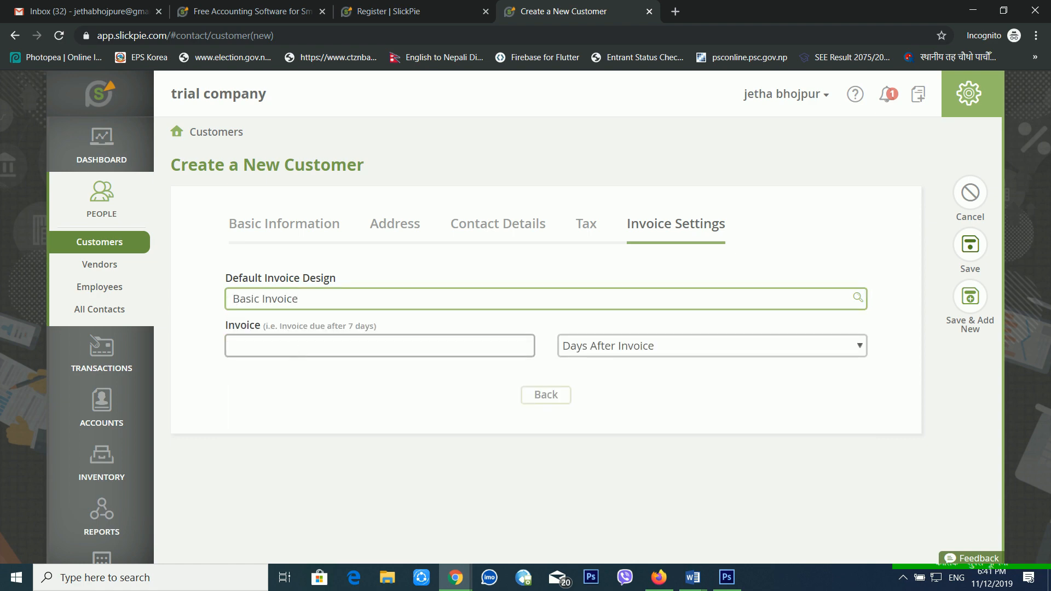
click(769, 418)
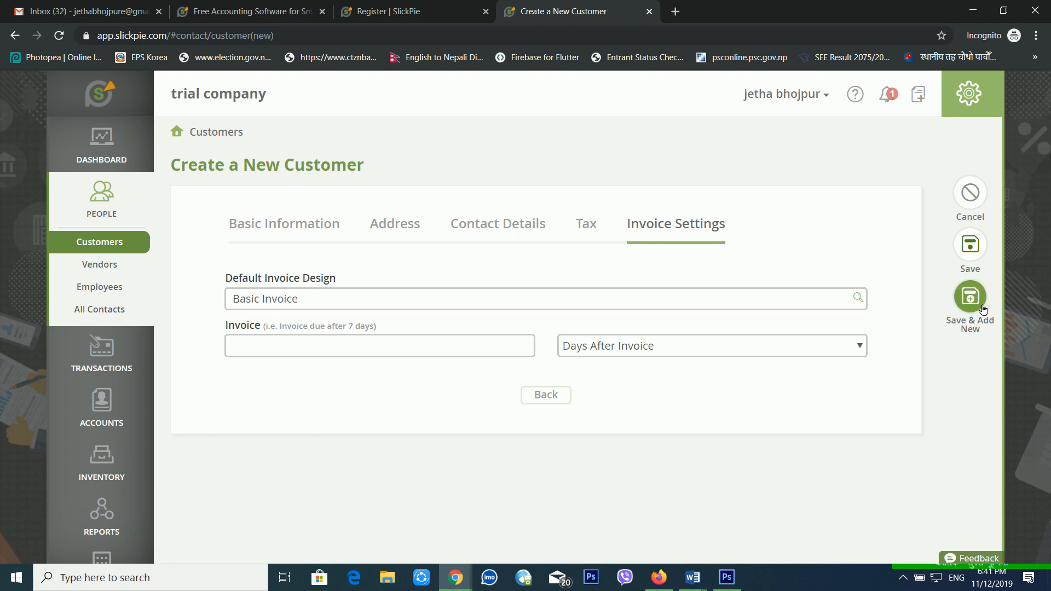
click(970, 244)
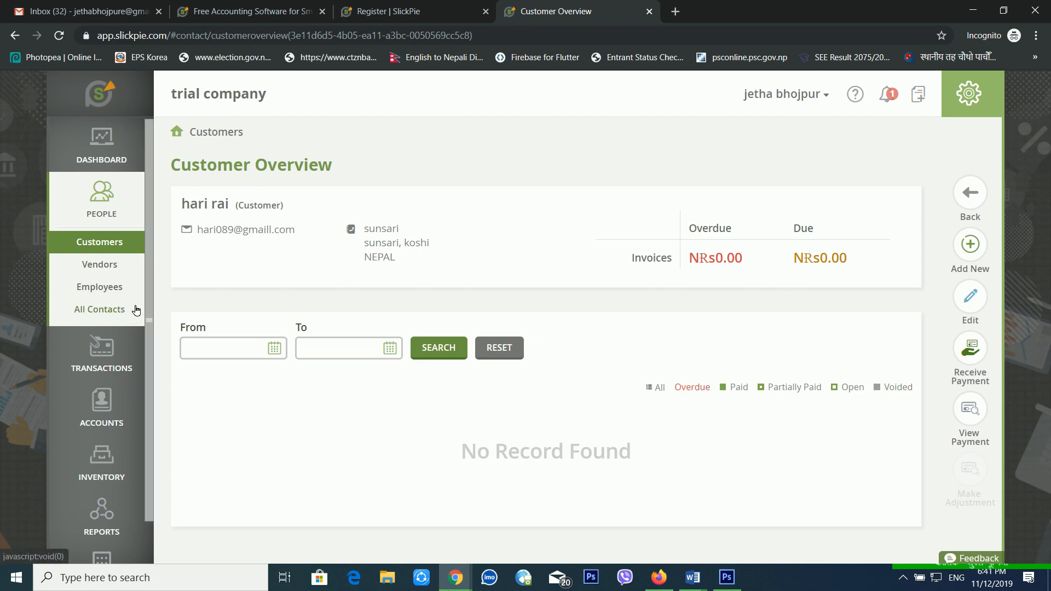
Start a new vendor named 'abc pvt ltd'.
click(113, 263)
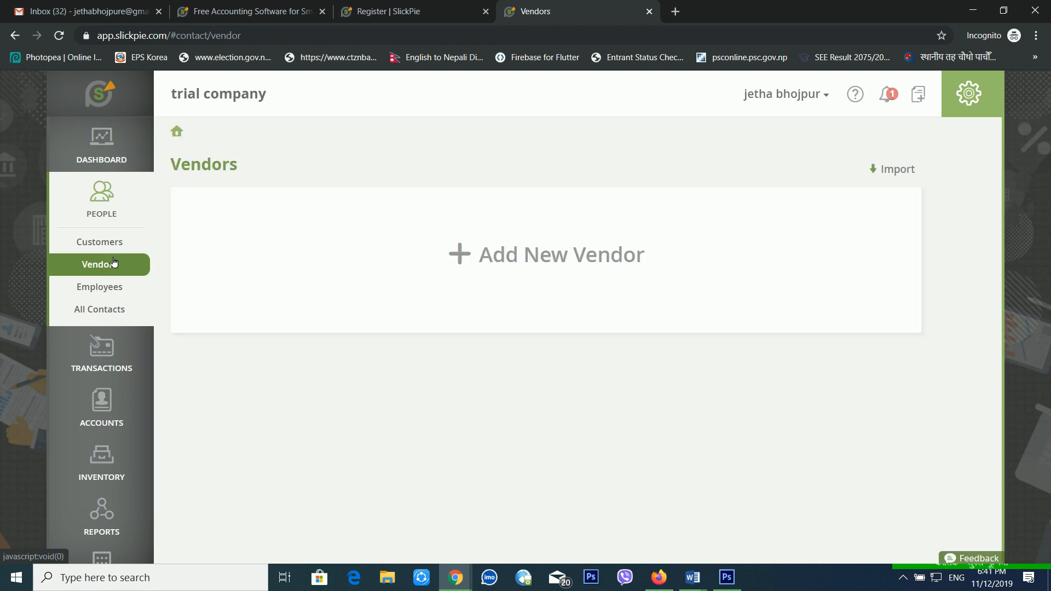
click(476, 259)
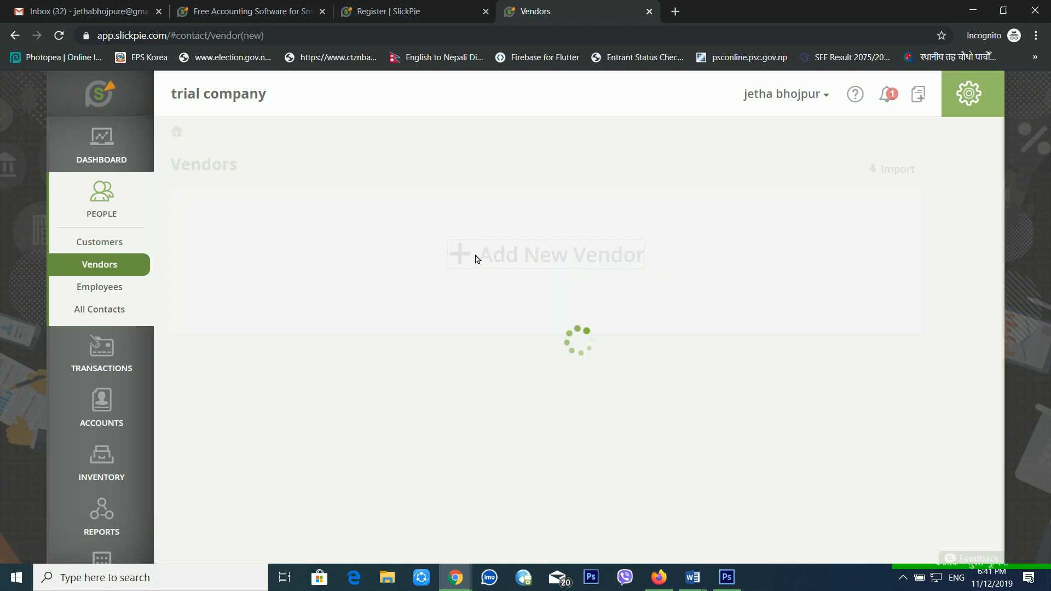
click(637, 310)
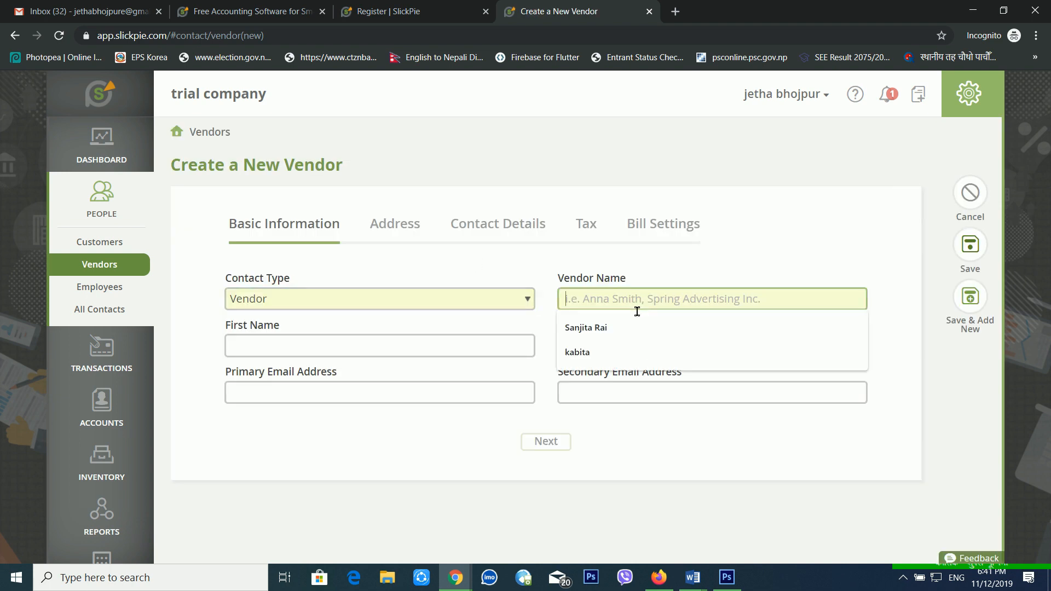
text(abc pvt)
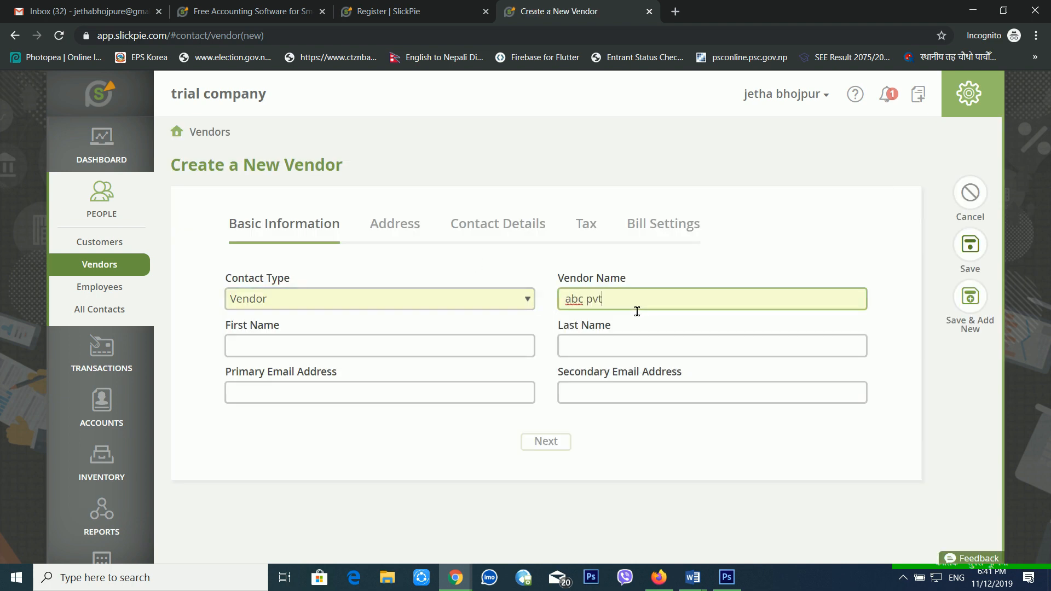
text( ltd)
Enter last name 'pvt ltd' and the vendor's primary e-mail, then continue to Address.
key(Tab)
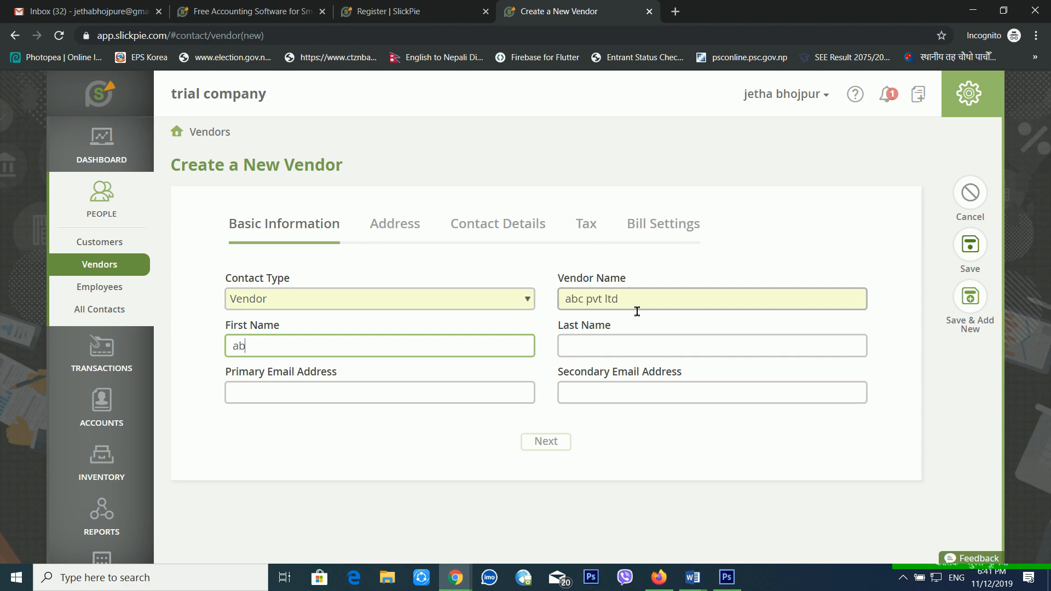
key(Tab)
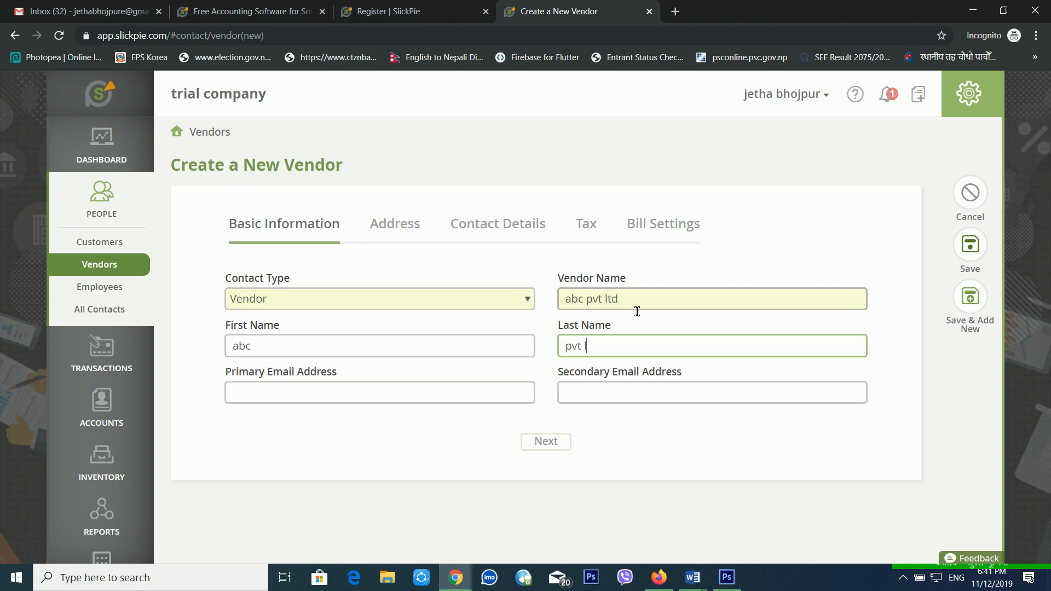
text(pvt ltd)
key(Tab)
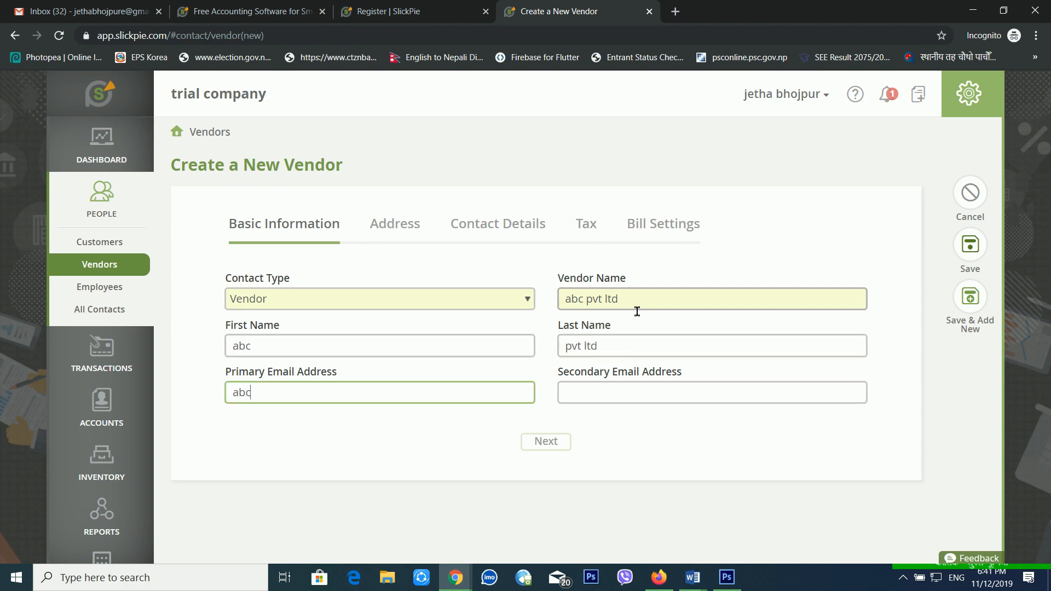
click(559, 442)
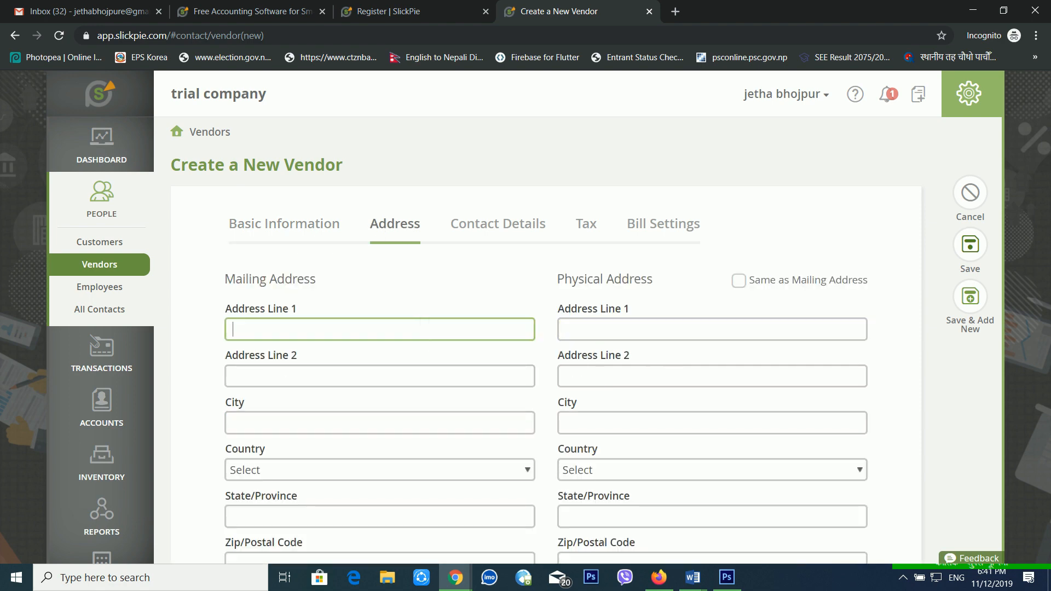
Fill the mailing Address Line 1 and City, accepting the saved address suggestion.
text(bhojpur)
key(Tab)
key(Tab)
text(bhojpu)
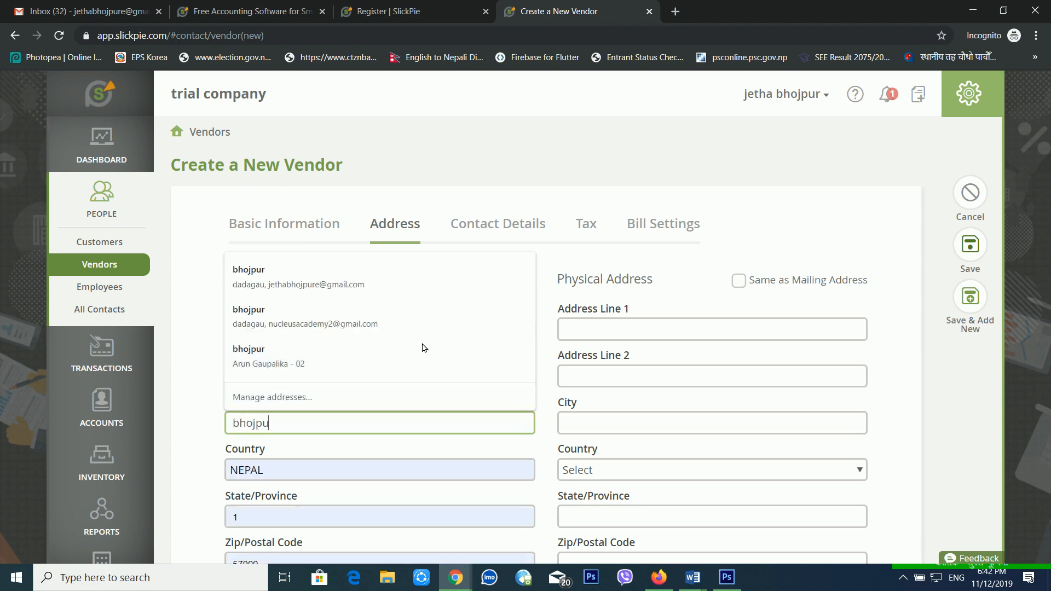
key(Tab)
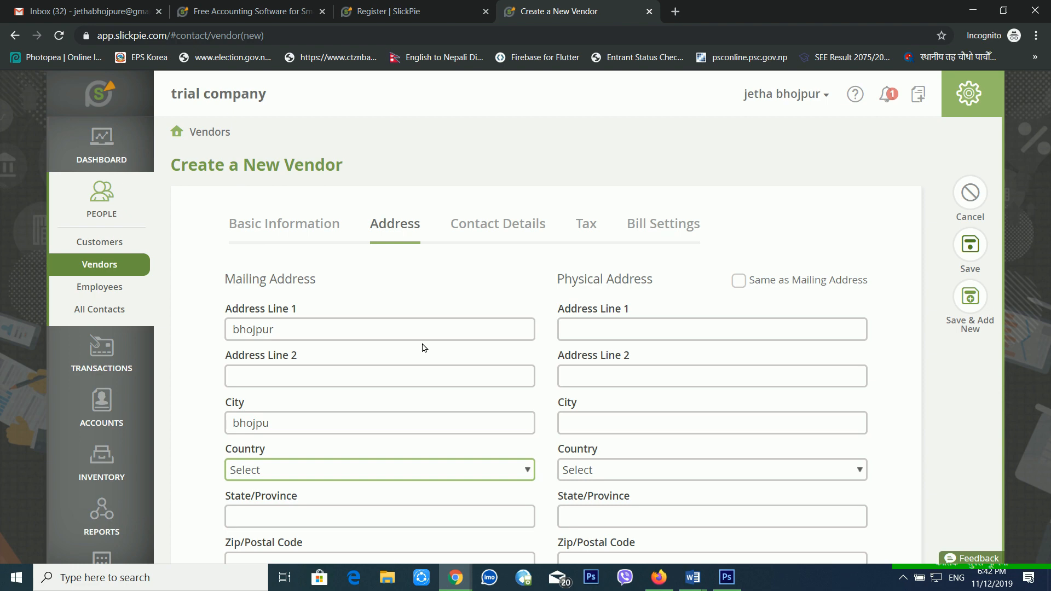
click(328, 429)
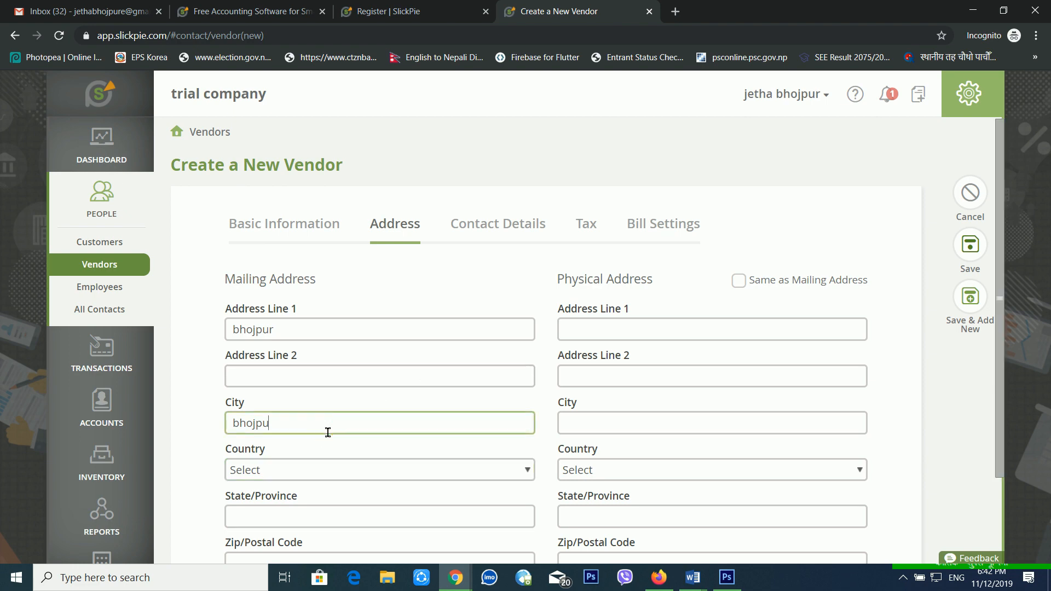
text(r)
click(306, 279)
Keep NEPAL as the country and set the physical address to match the mailing address.
scroll(383, 465, down, 2)
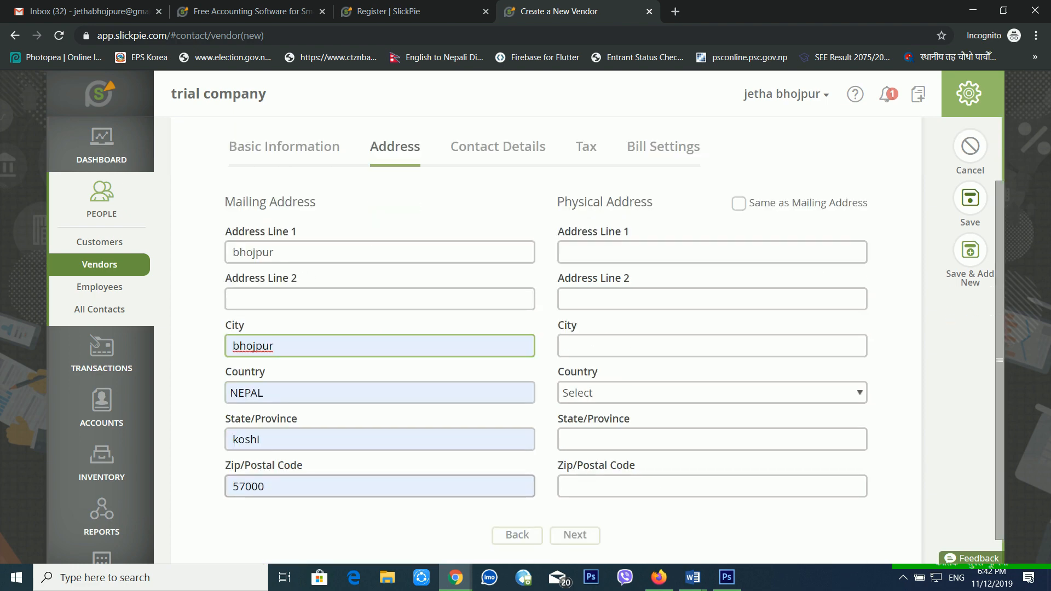
click(324, 363)
click(324, 363)
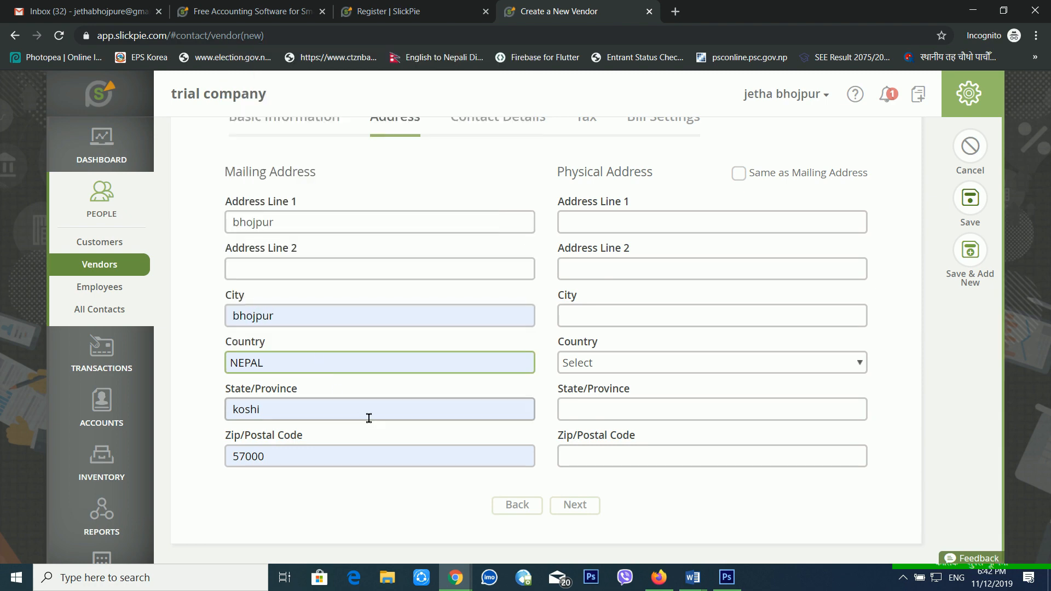
scroll(493, 396, up, 2)
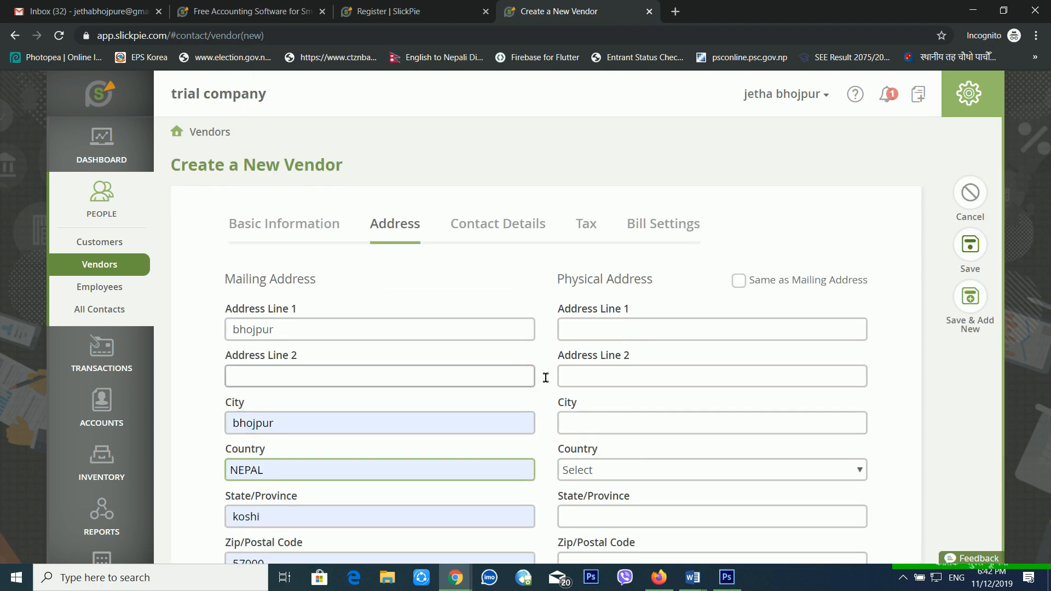
click(754, 285)
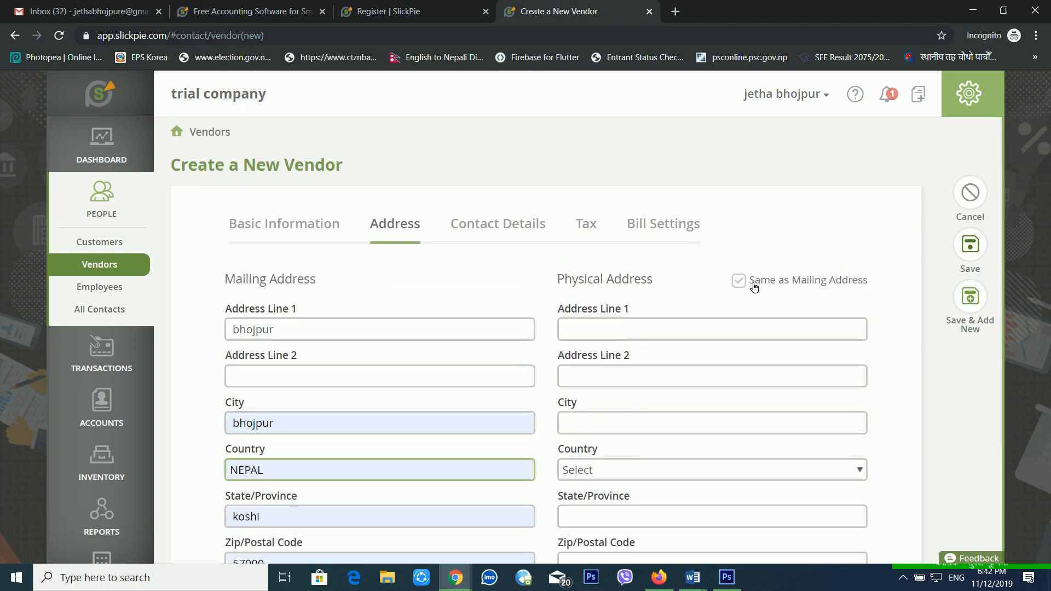
click(754, 285)
scroll(670, 355, down, 1)
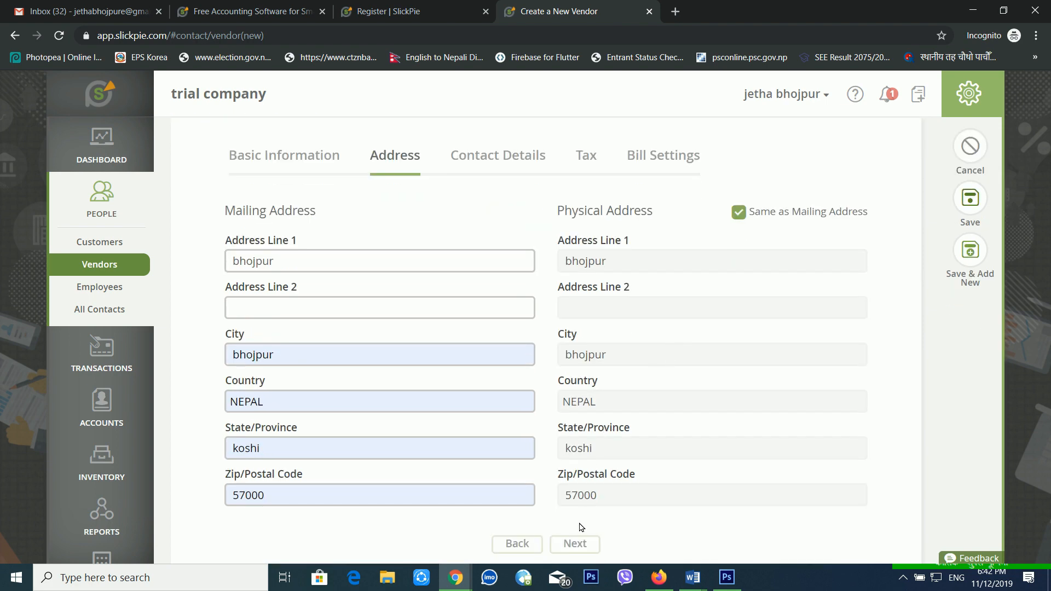
scroll(618, 367, up, 1)
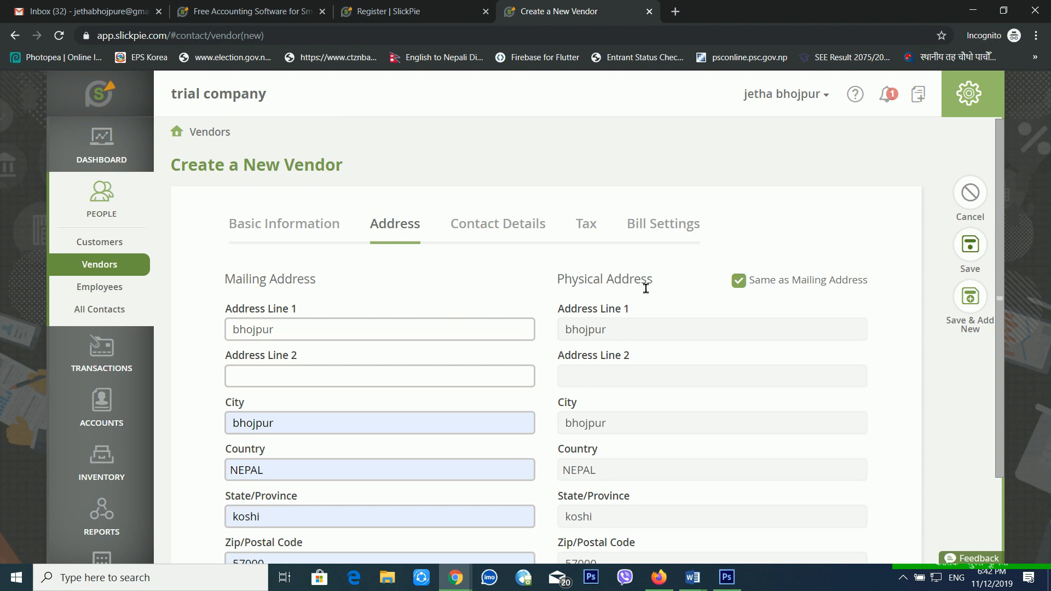
scroll(639, 293, down, 2)
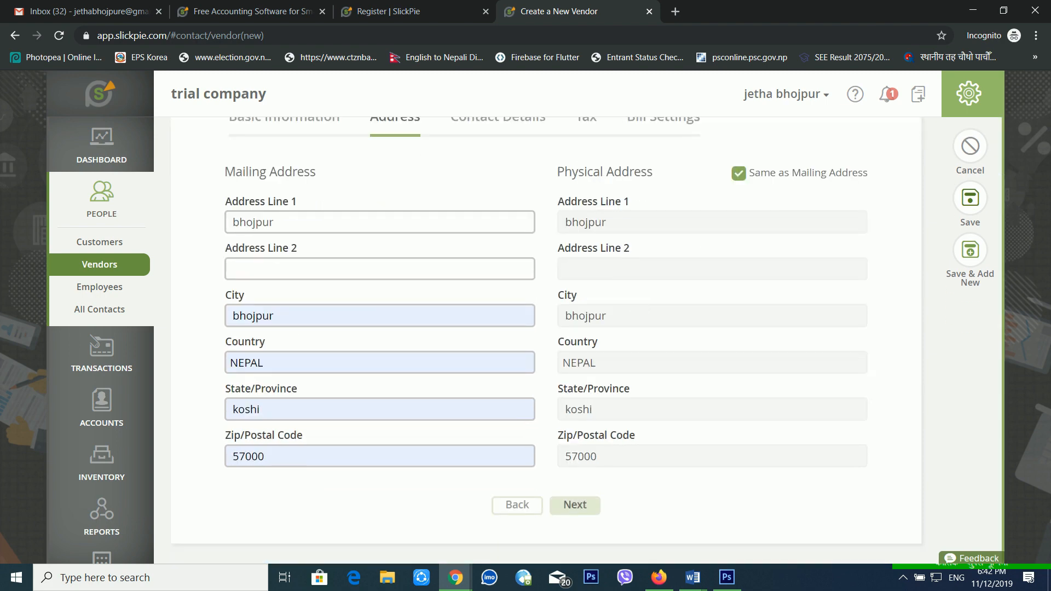
click(565, 505)
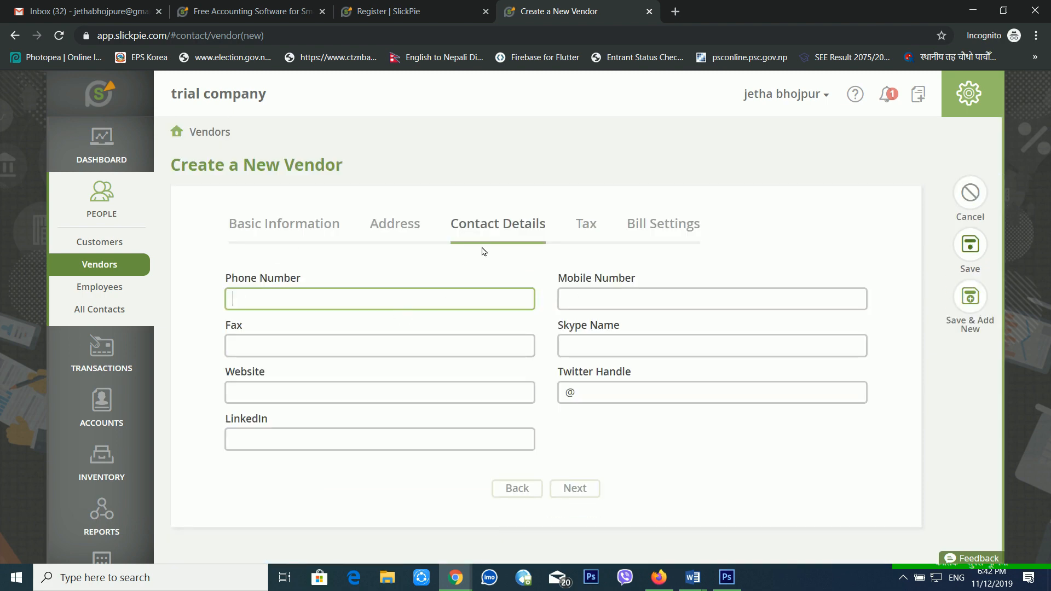
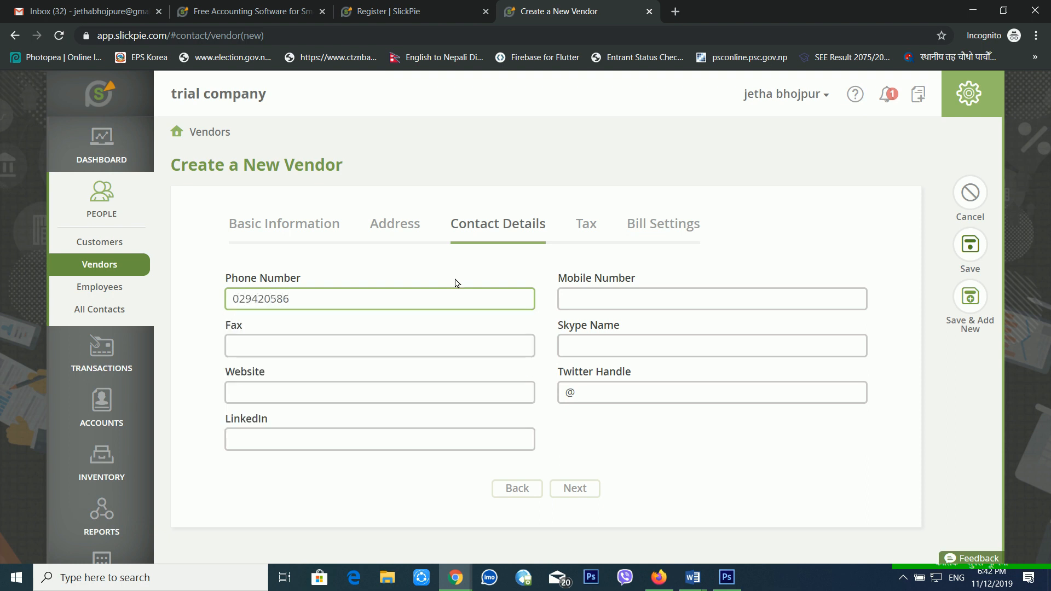
Enter the vendor's phone number in Contact Details.
click(410, 350)
click(340, 397)
click(357, 439)
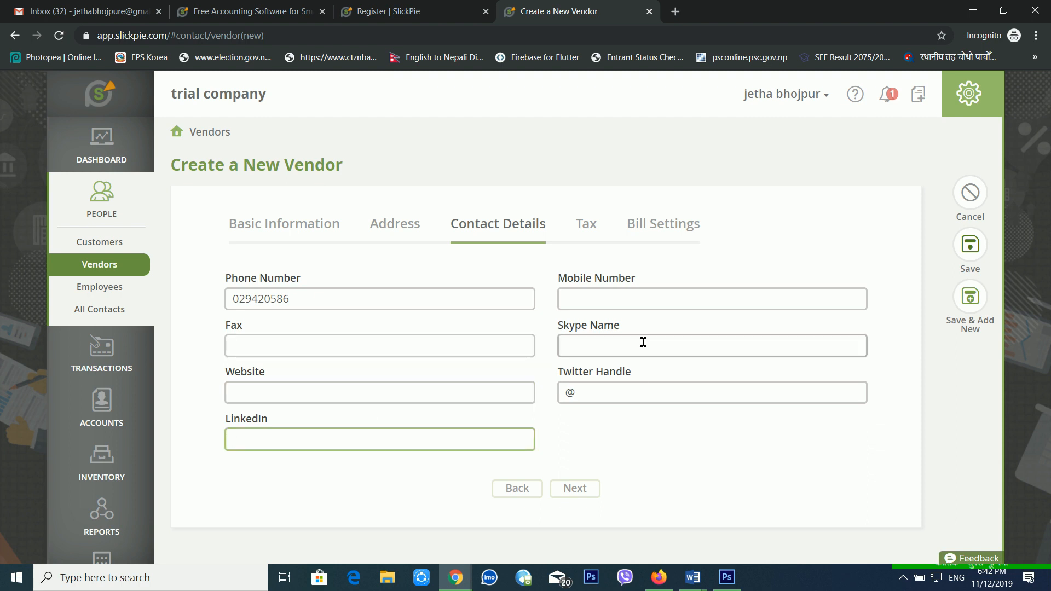
click(652, 306)
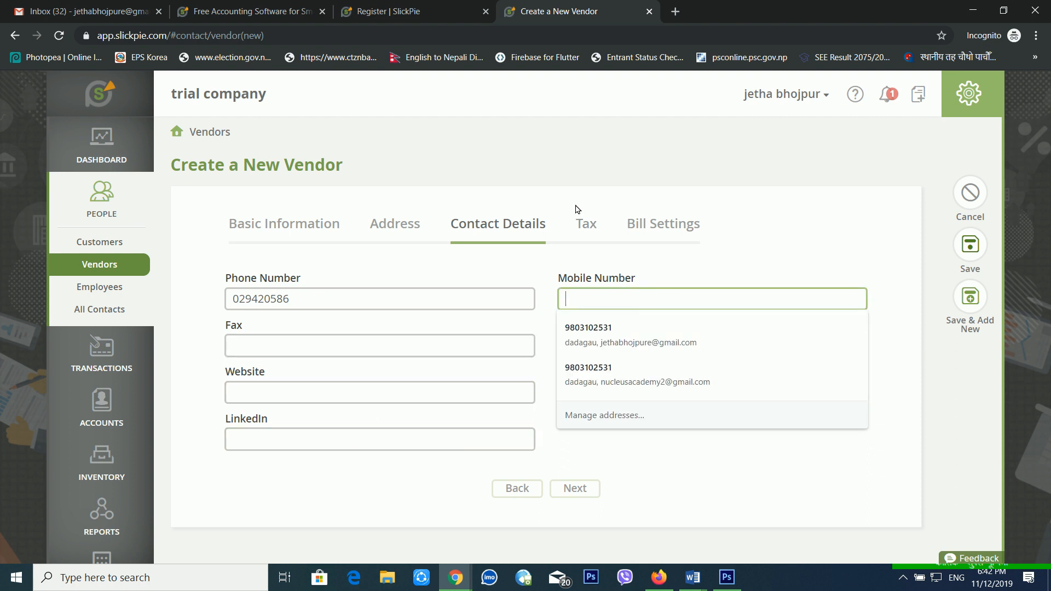
Review the Tax and Bill Settings steps, return to Basic Information, and save vendor abc pvt ltd.
click(575, 489)
click(600, 300)
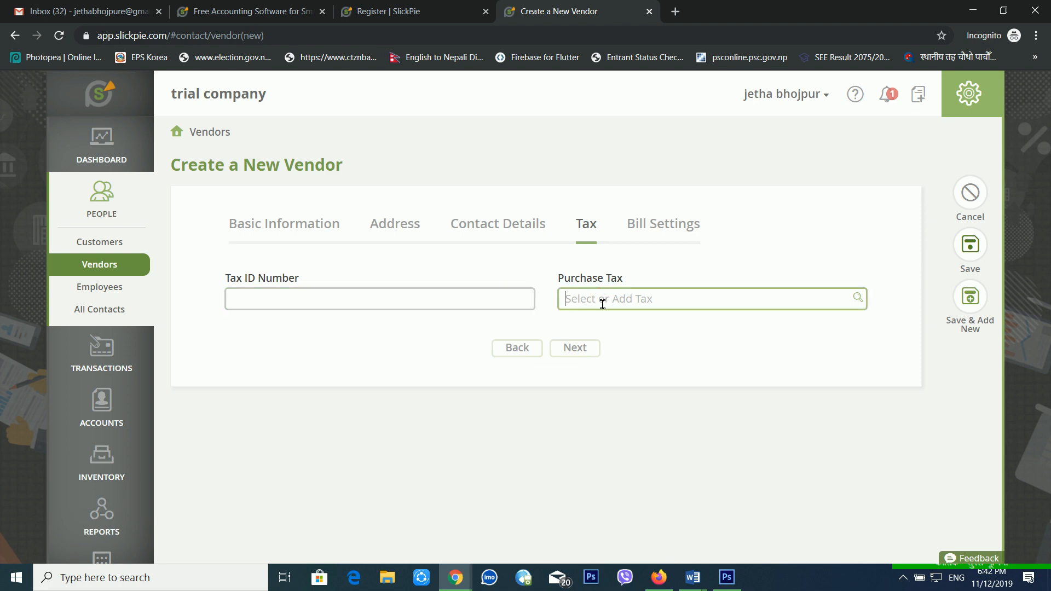
click(654, 230)
click(587, 225)
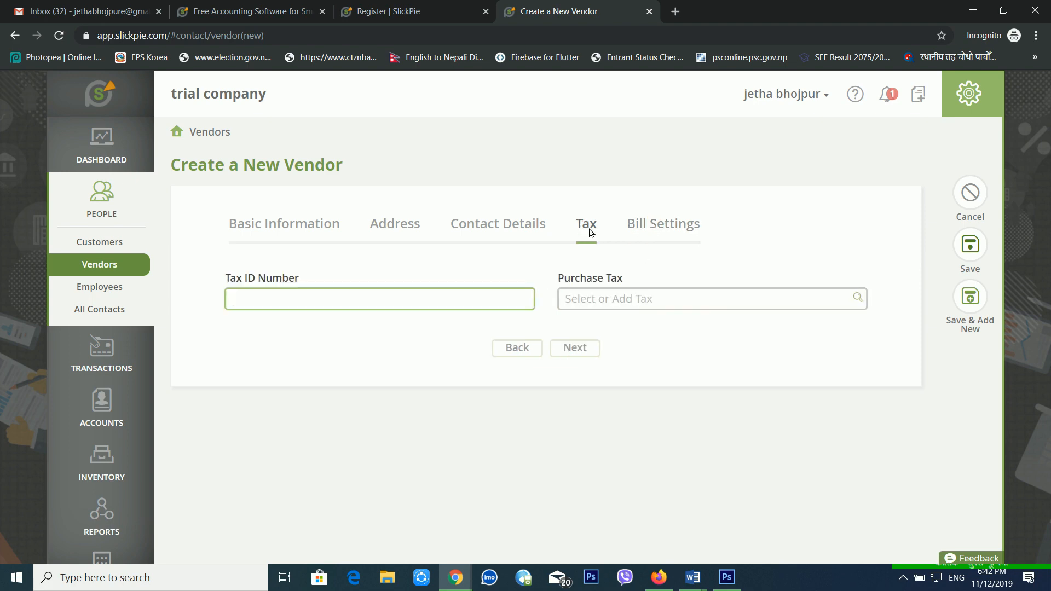
click(498, 224)
click(395, 225)
click(269, 223)
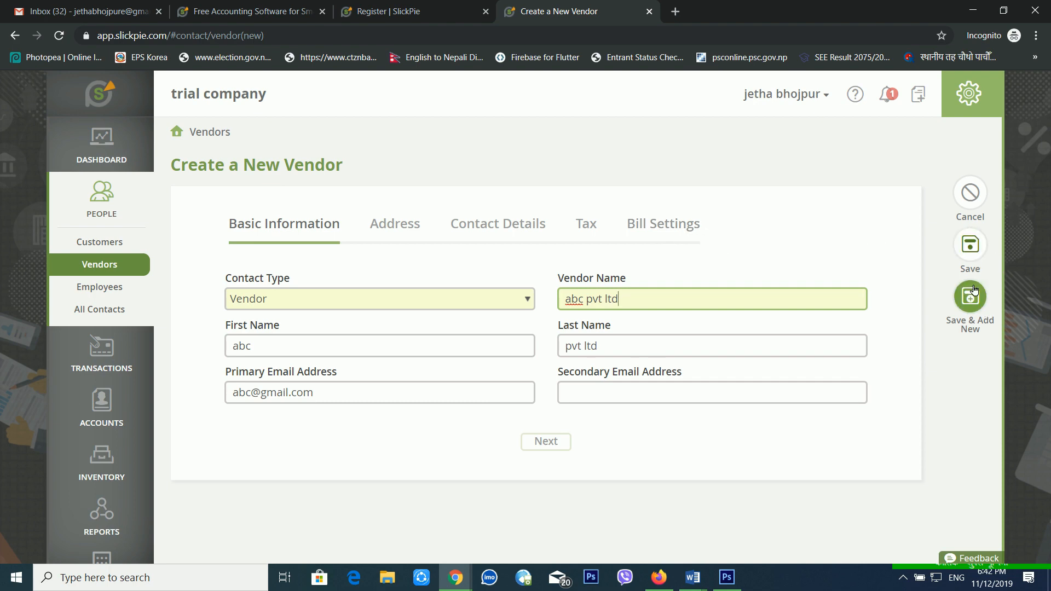
click(970, 245)
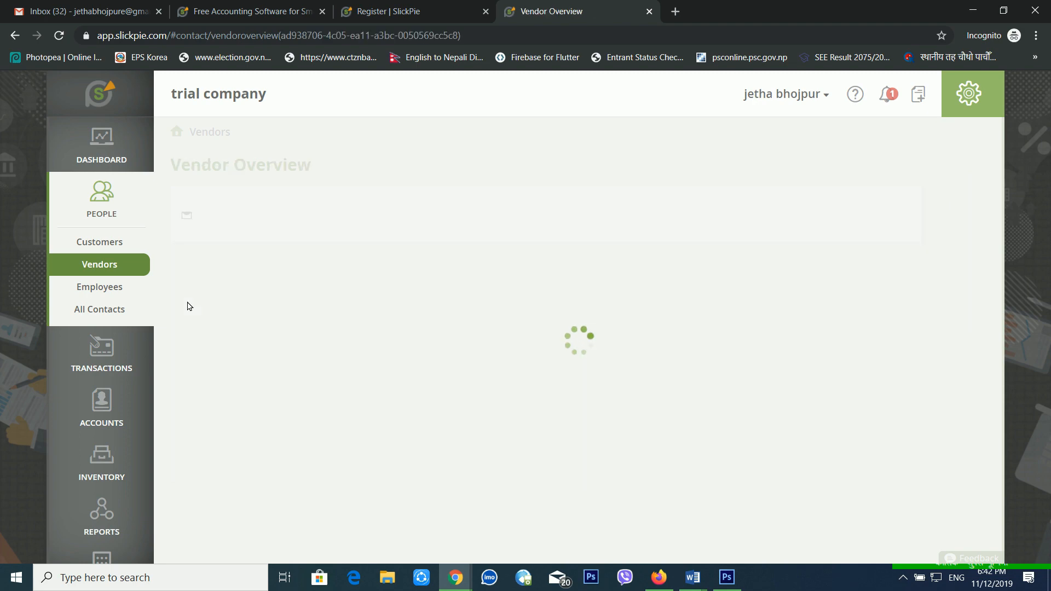
Start a new employee and enter their display name, first and last names, and e-mail.
click(107, 290)
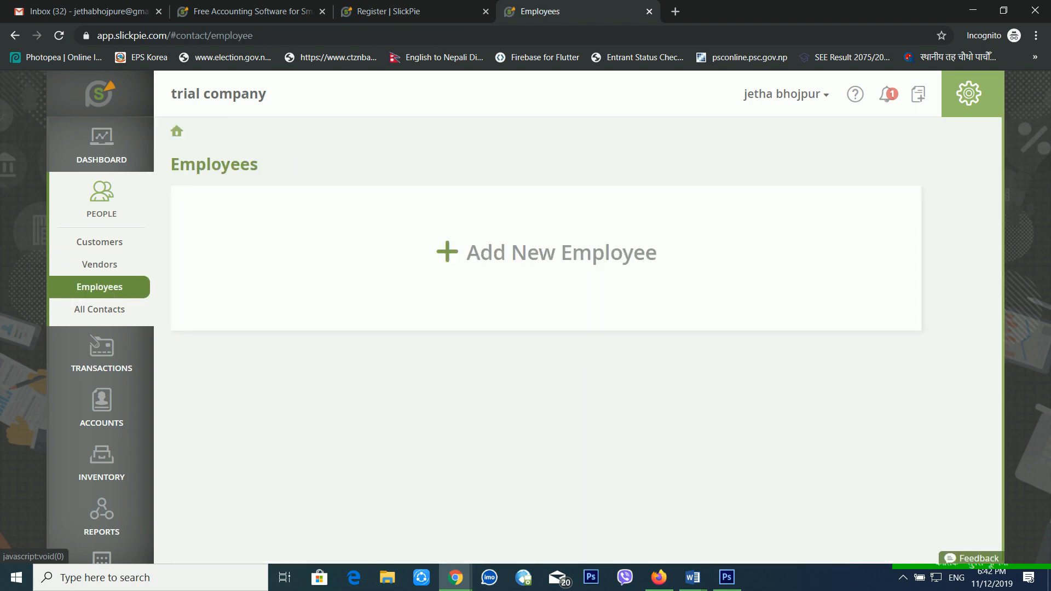
click(651, 267)
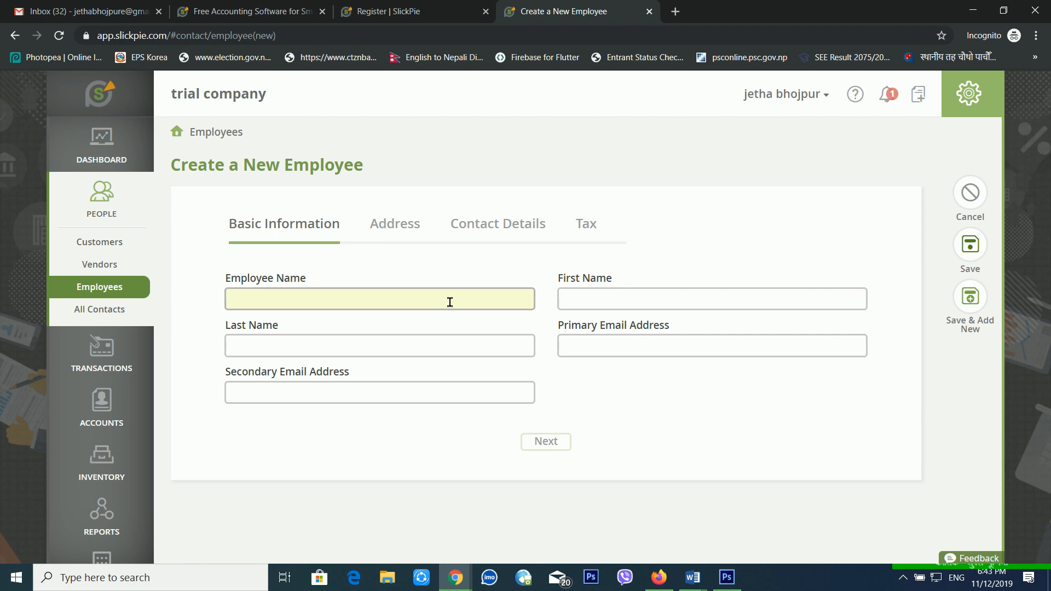
click(451, 303)
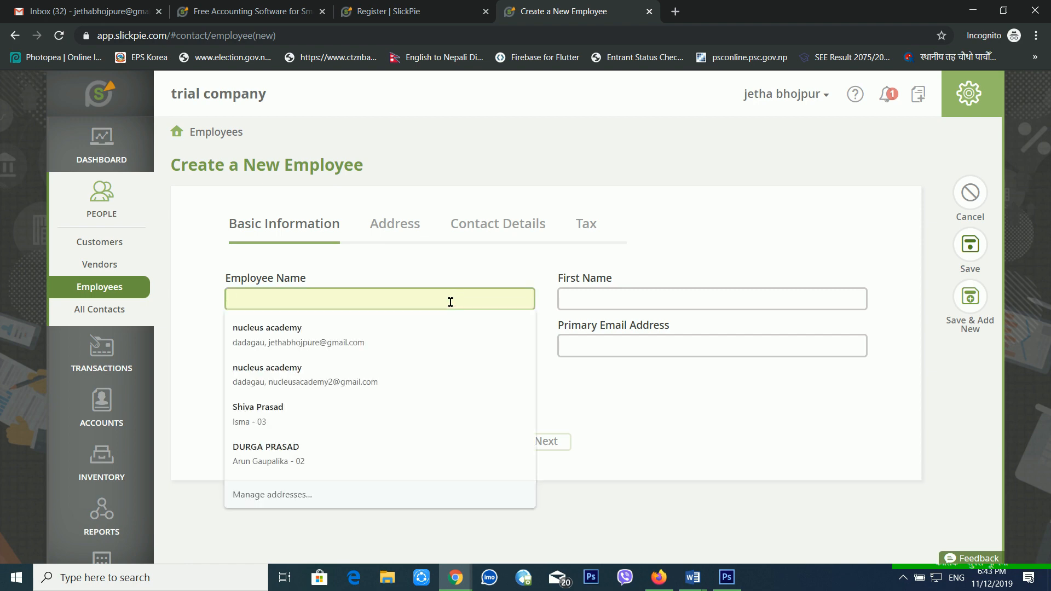
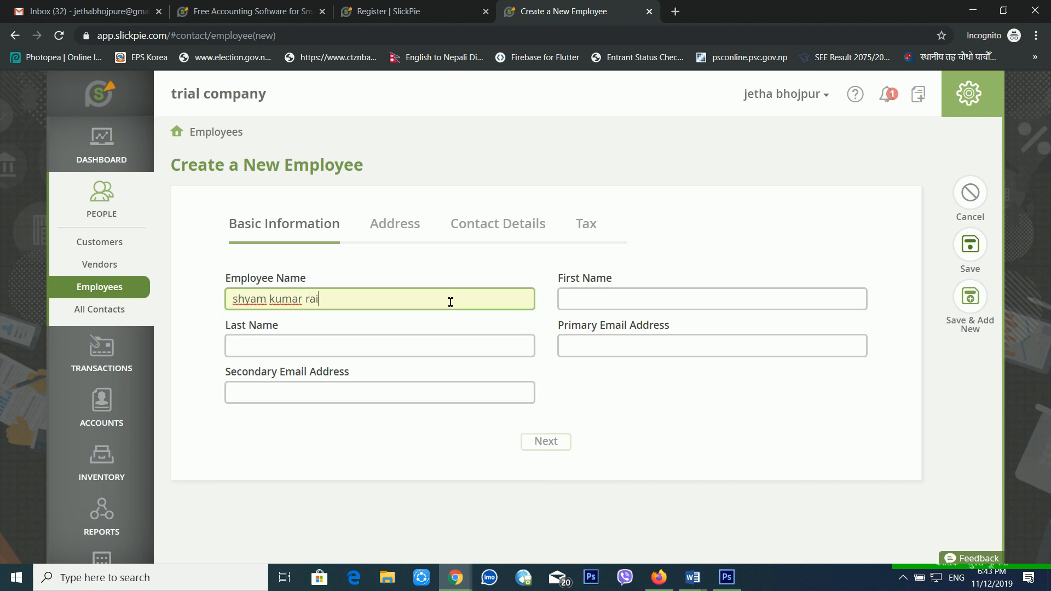
key(Tab)
key(Tab)
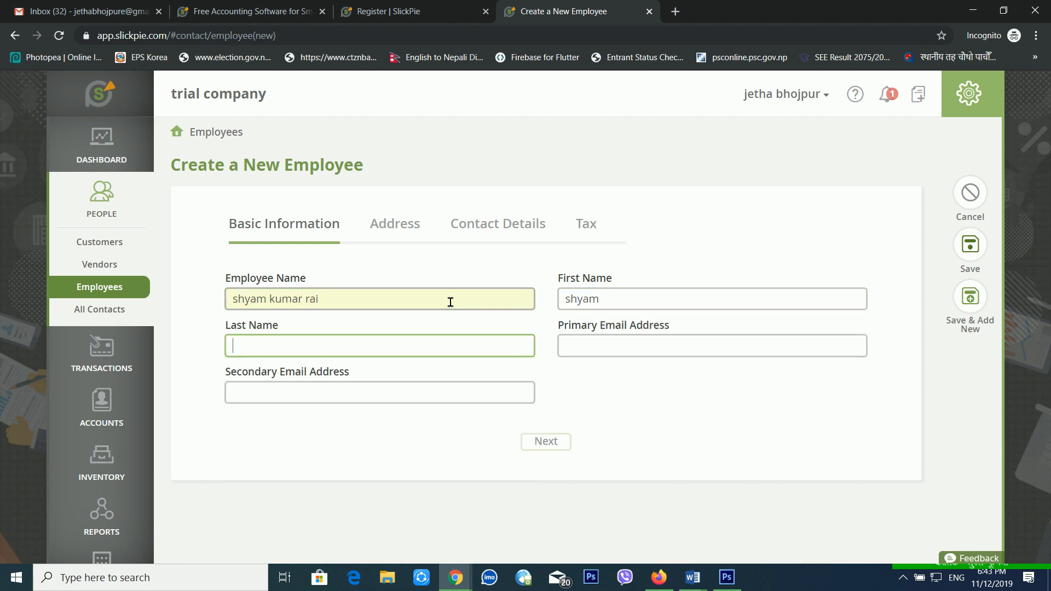
key(Tab)
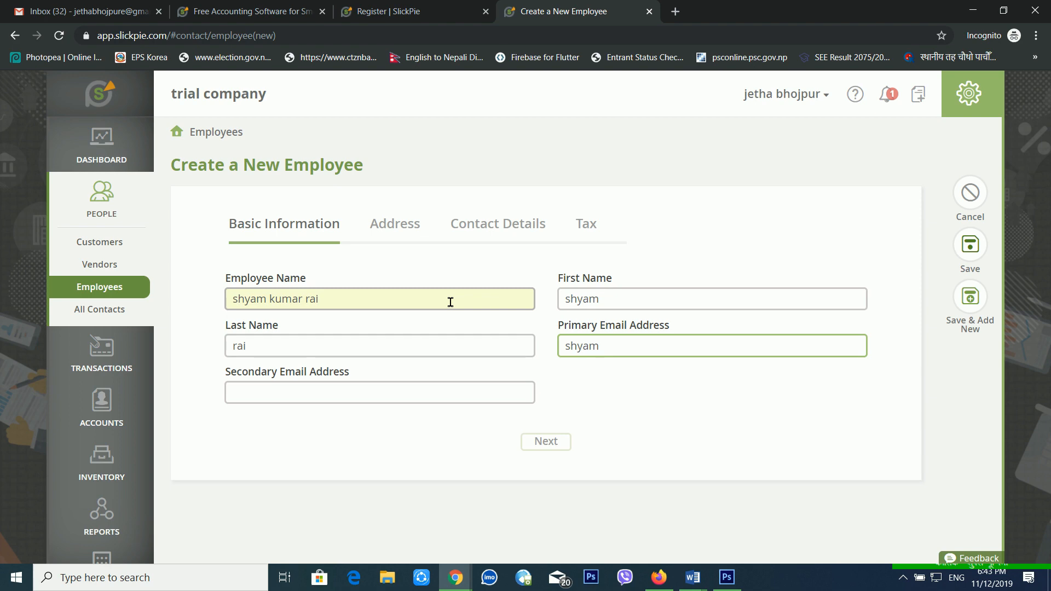
Review the employee's Address, Contact and Tax steps, save the employee, and view All Contacts.
click(399, 228)
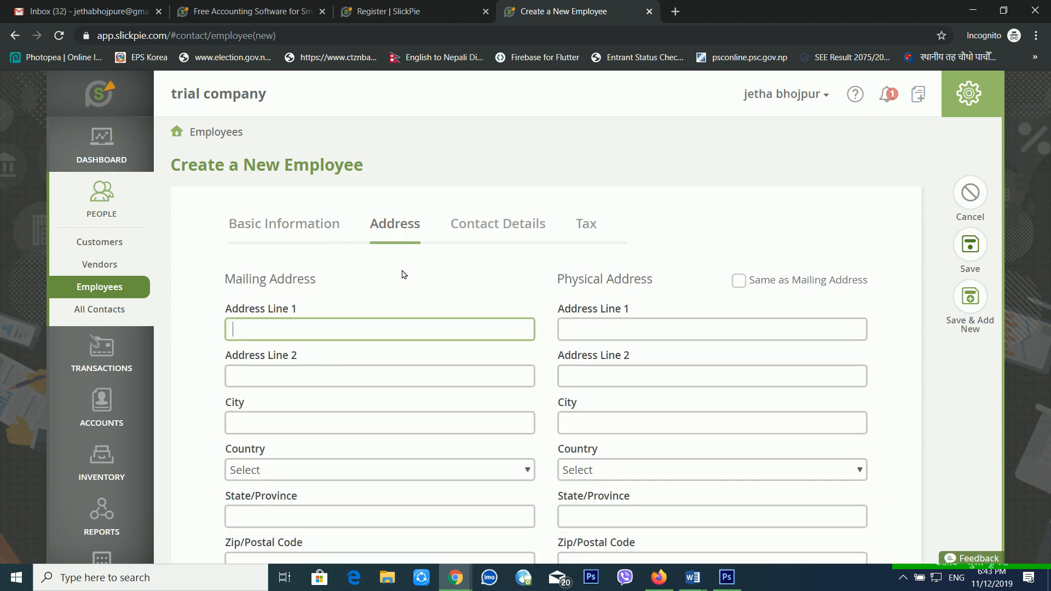
click(493, 224)
click(584, 226)
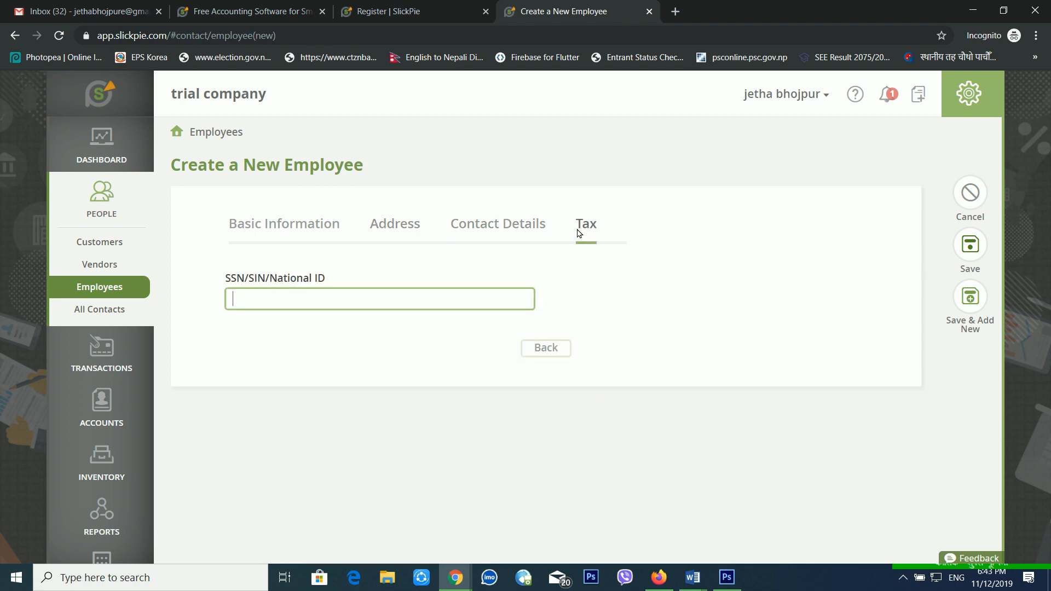
click(484, 237)
click(404, 224)
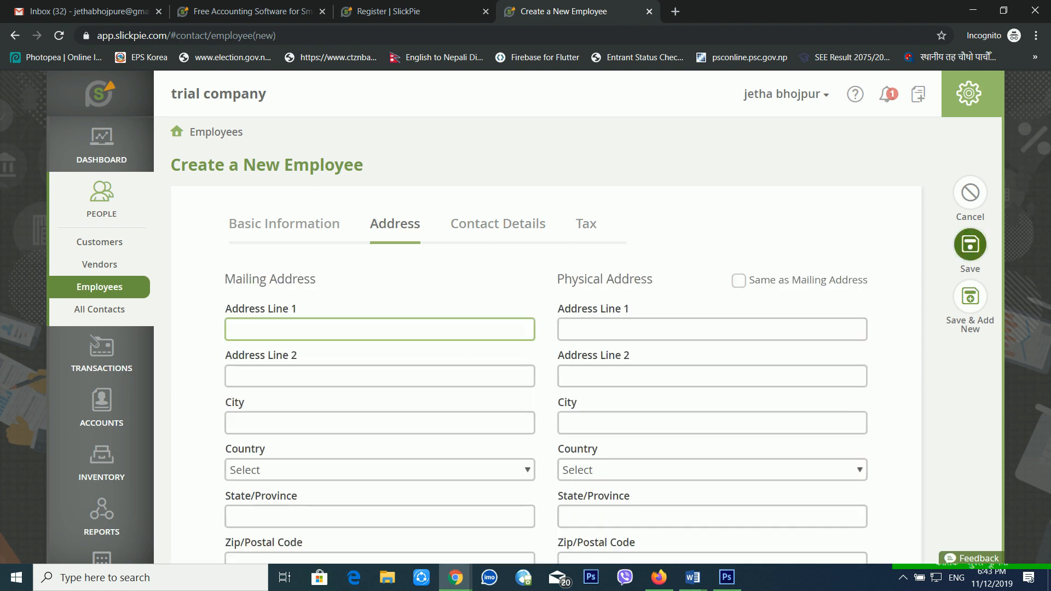
click(970, 255)
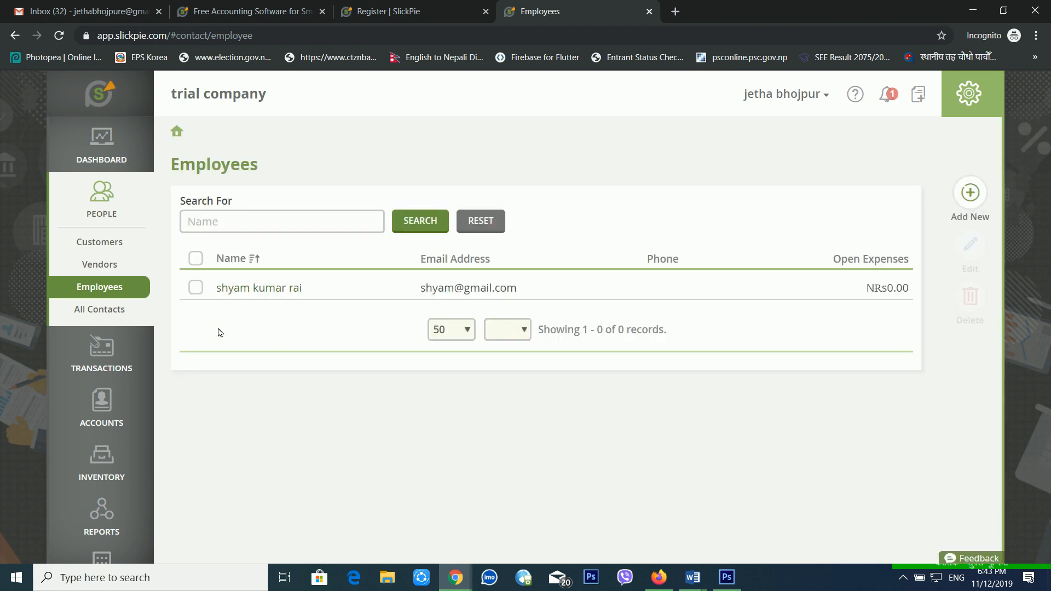
click(107, 320)
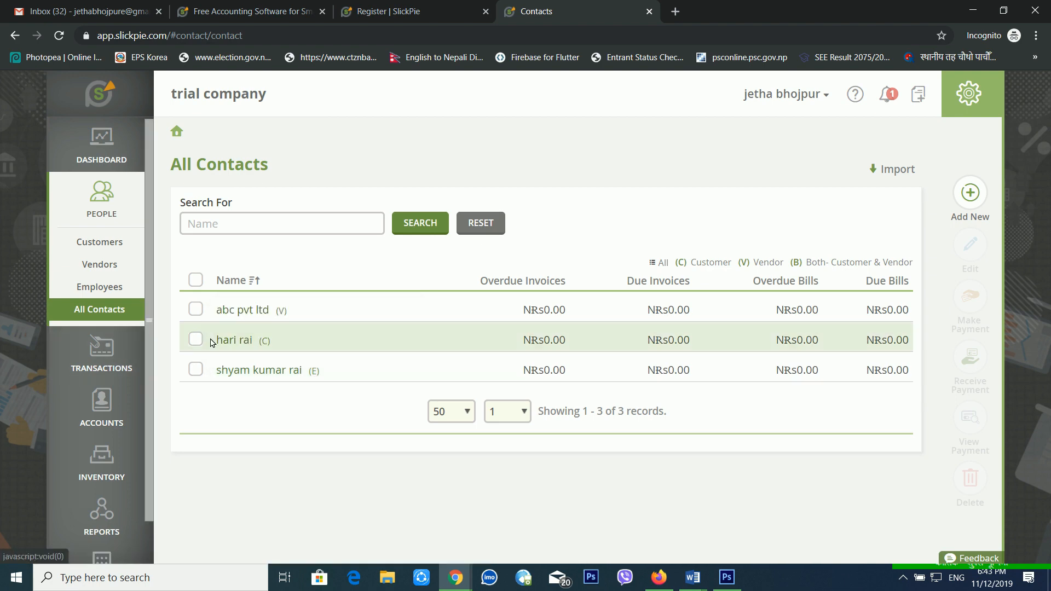
Check the listed contacts' details, then go to the Inventory section.
mouse_move(244, 343)
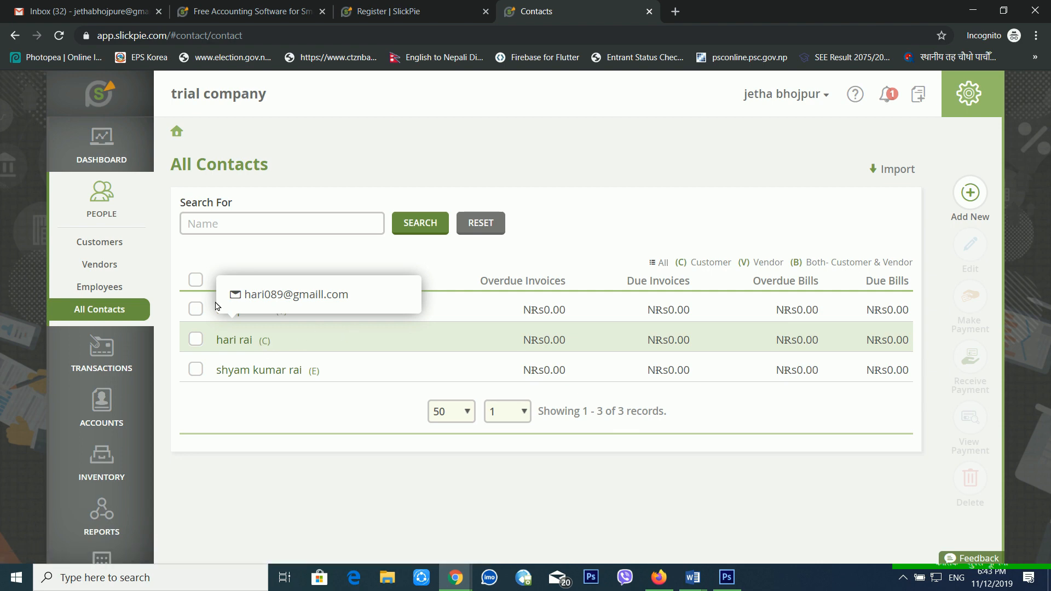
mouse_move(261, 315)
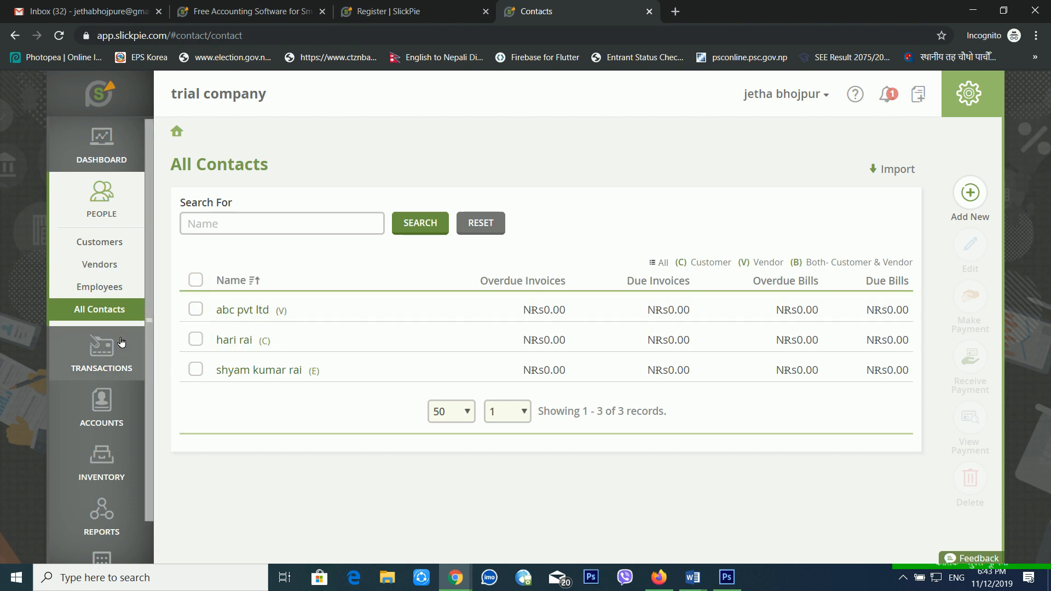
click(123, 465)
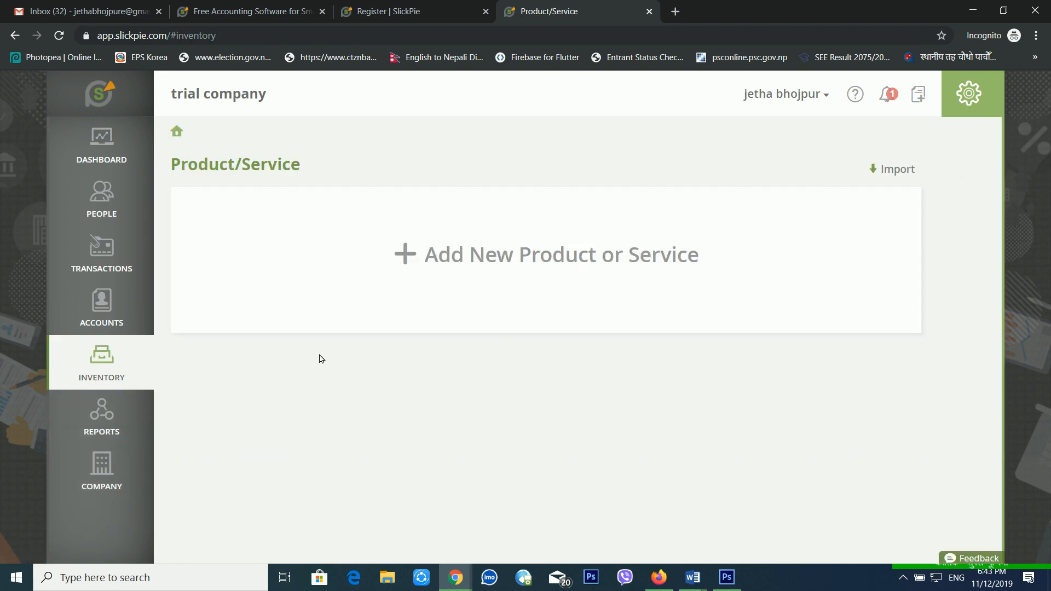
Start a new Buy-type product with code P101.
click(497, 269)
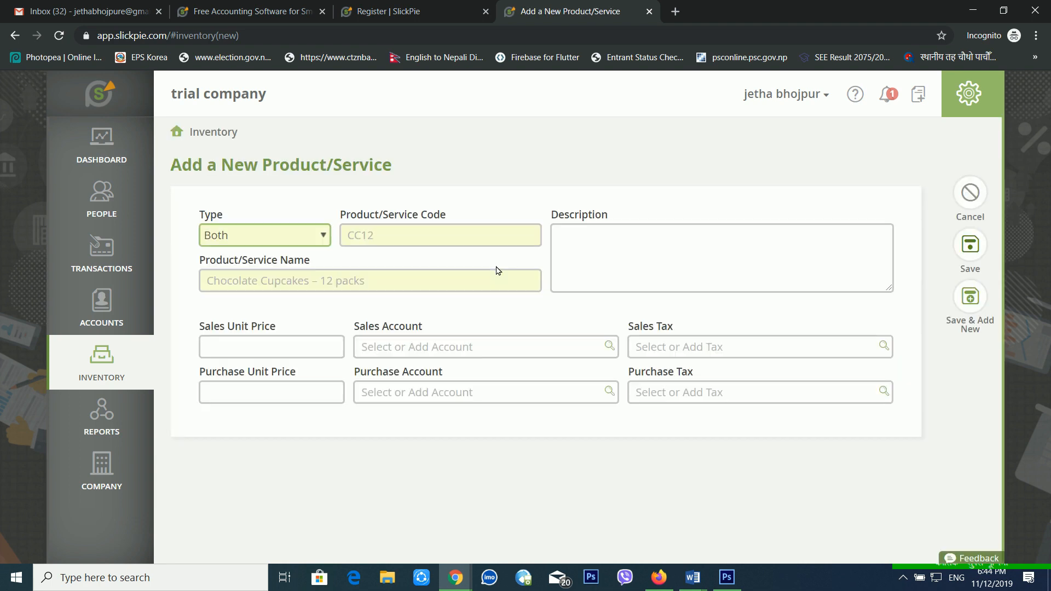
click(259, 234)
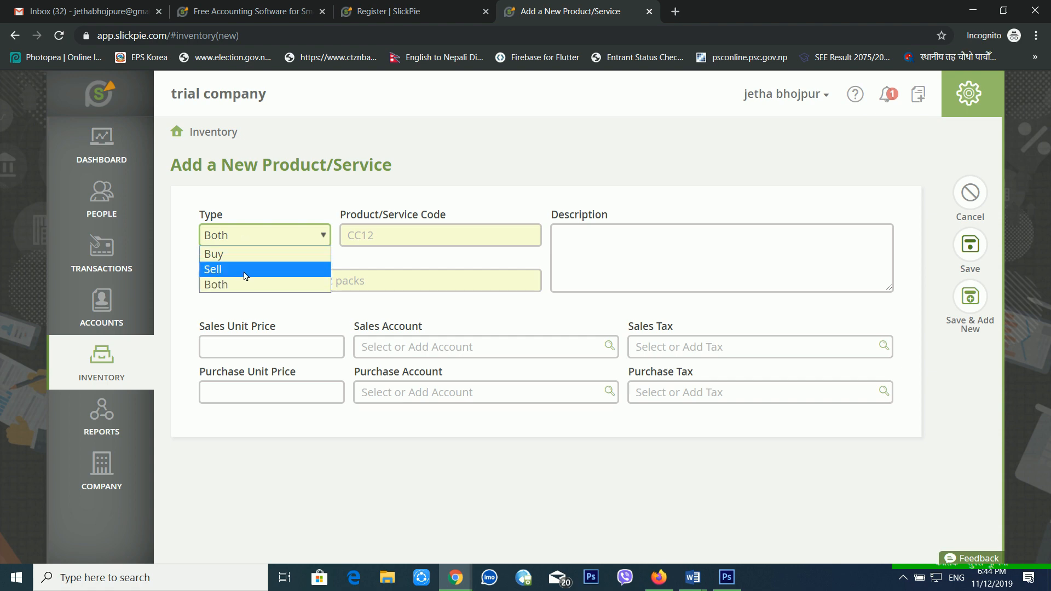
click(247, 256)
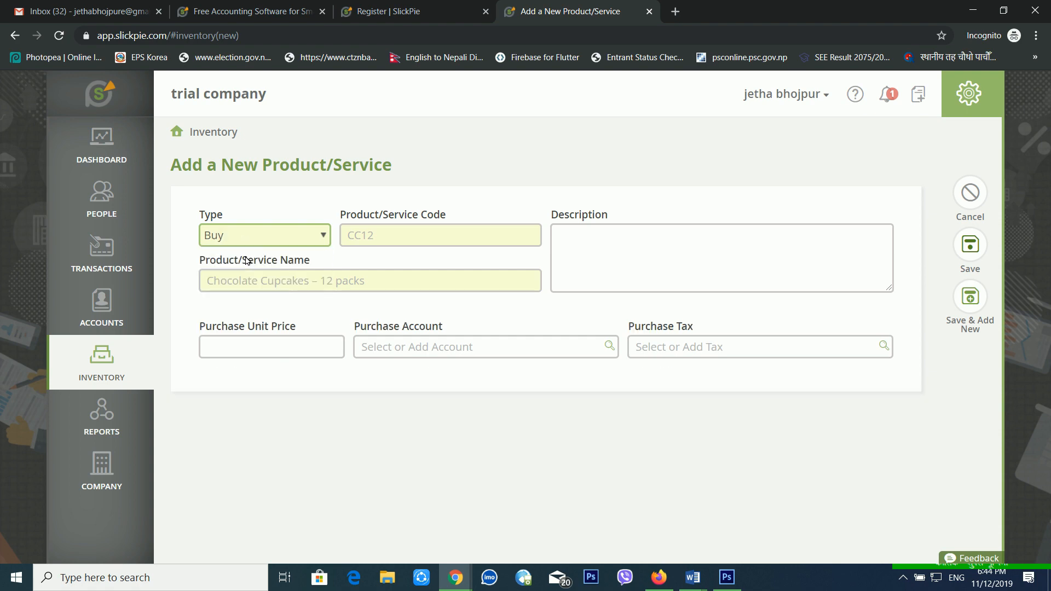
click(378, 240)
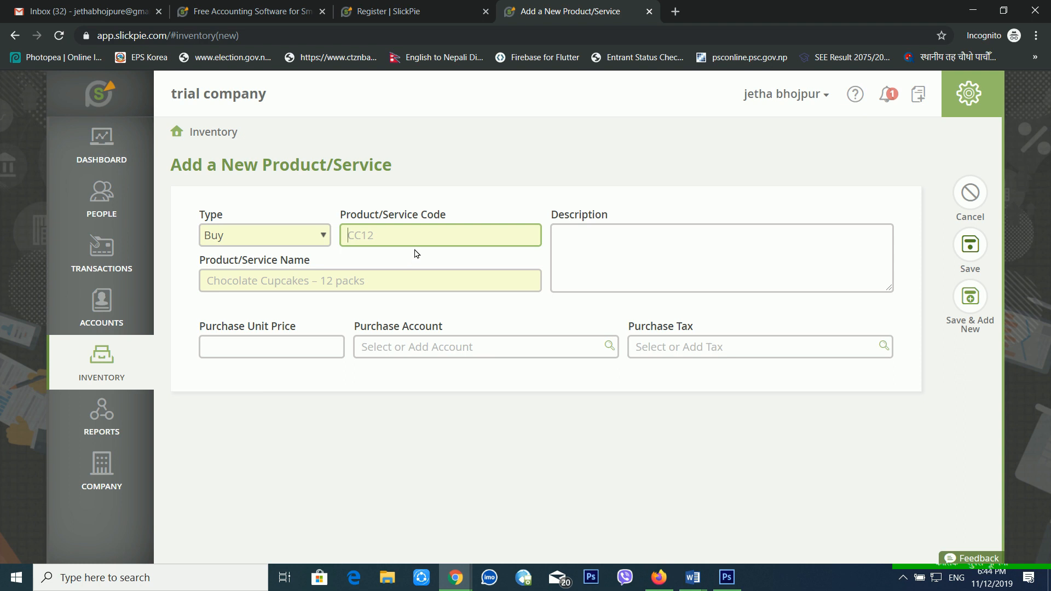
text(d)
key(BackSpace)
text(d)
key(BackSpace)
text(d)
key(BackSpace)
text(P101)
Name it Furniture, described 'Furniture for office use', priced 150000.00, and begin a new purchase account.
key(Tab)
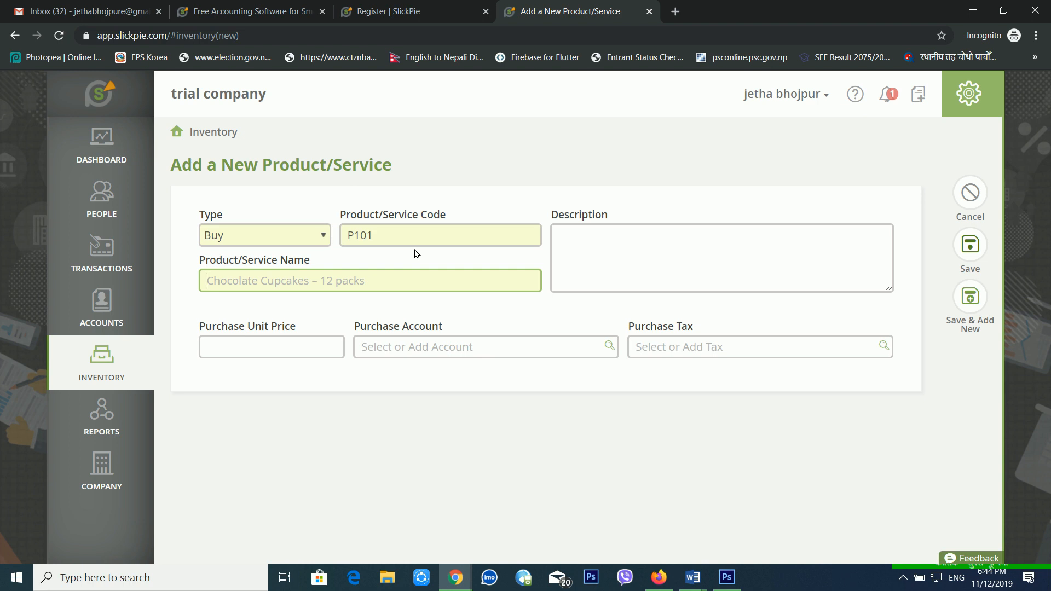
text(Furniture)
key(Tab)
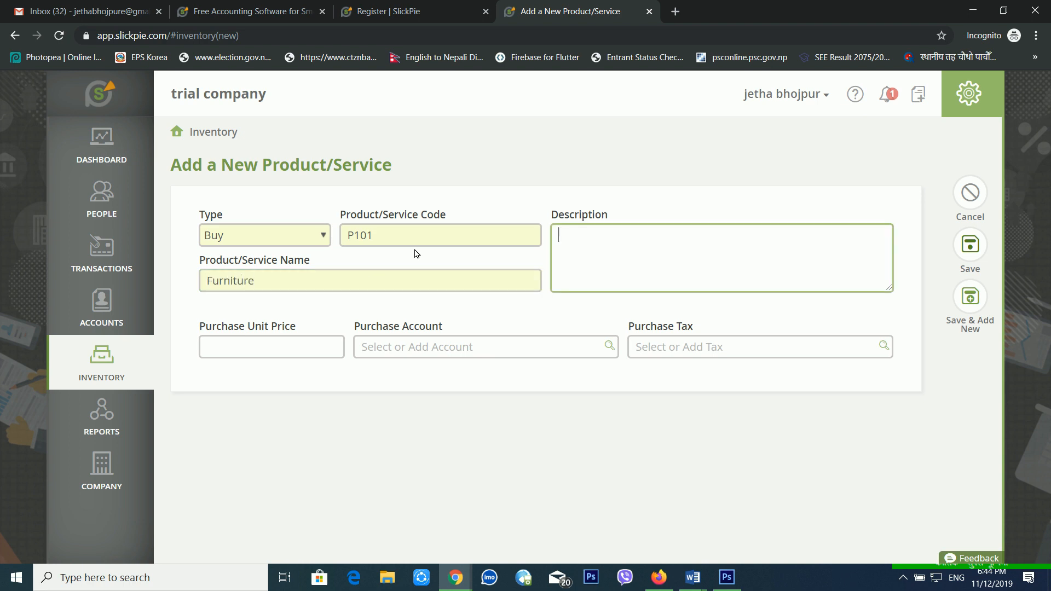
text(Furniture for office use)
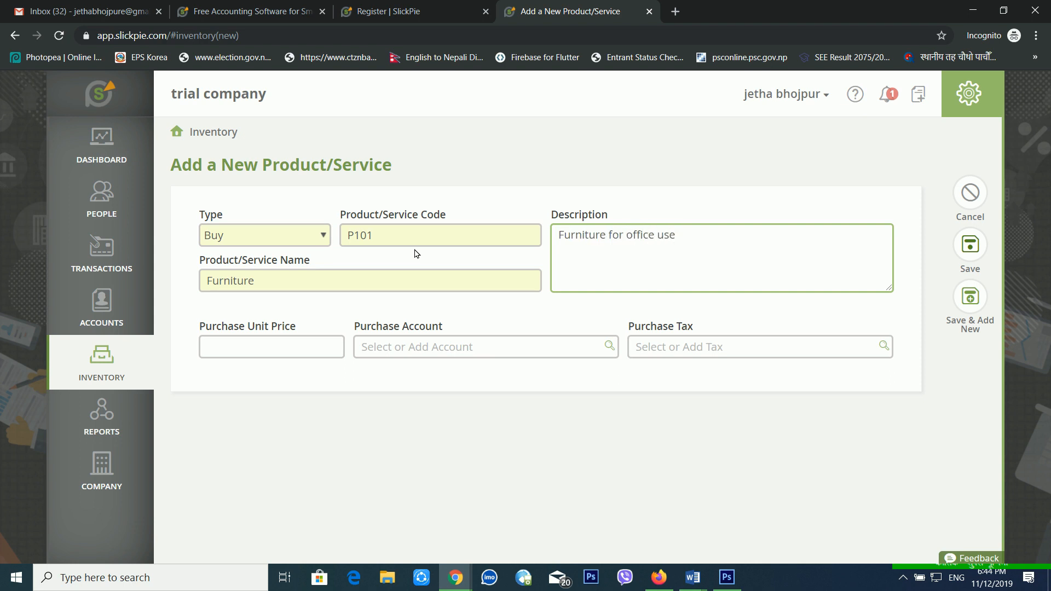
click(246, 347)
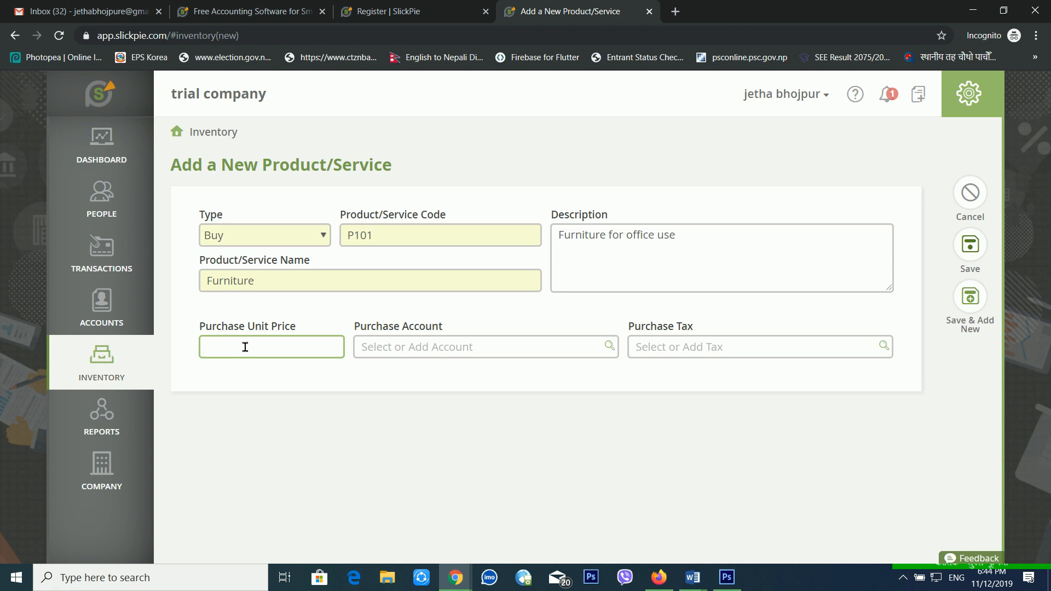
text(150000)
key(Tab)
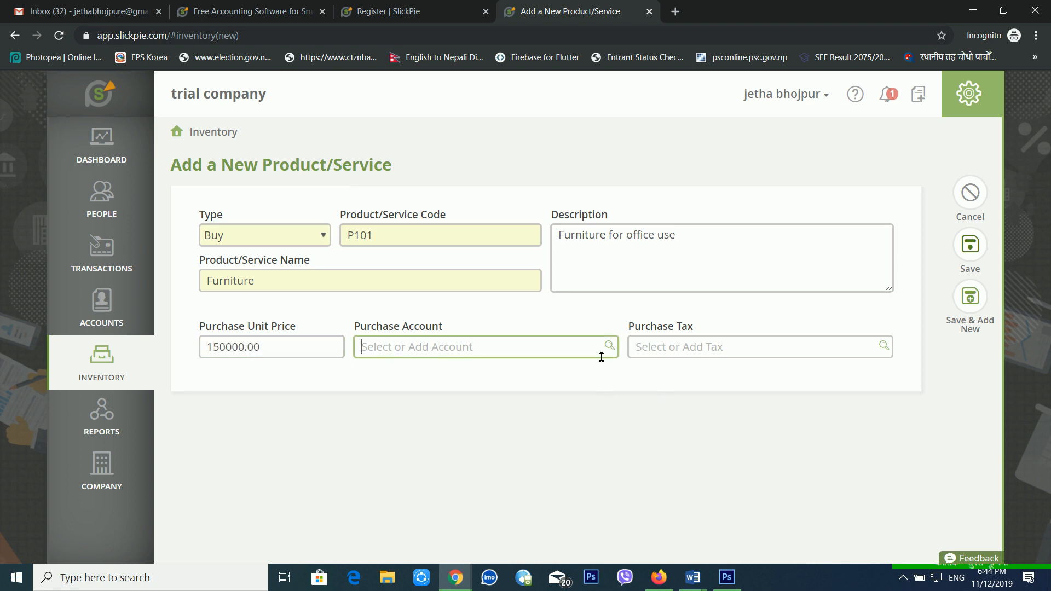
text(purchase)
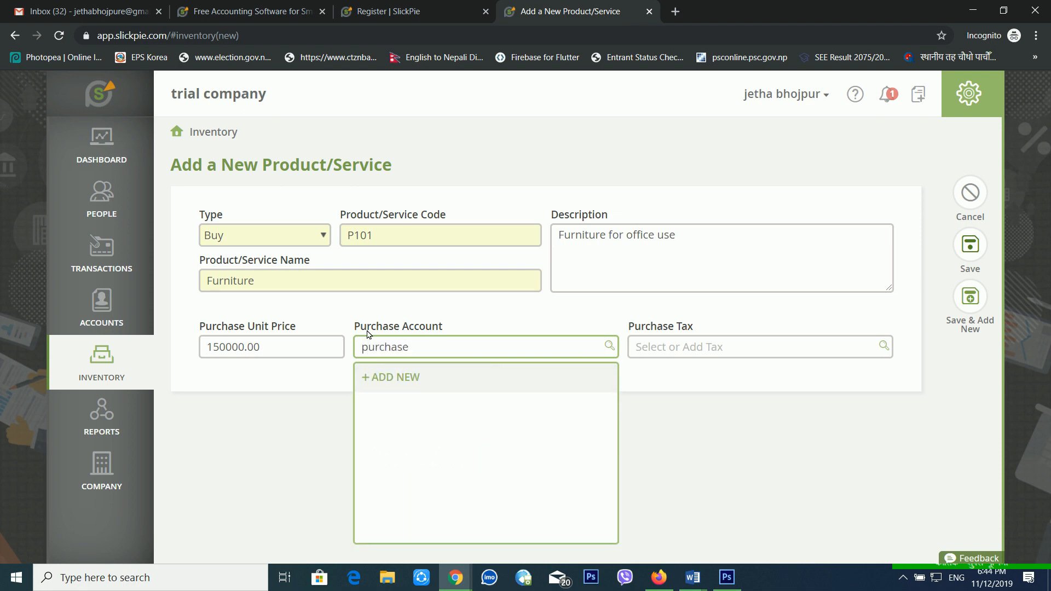
click(382, 377)
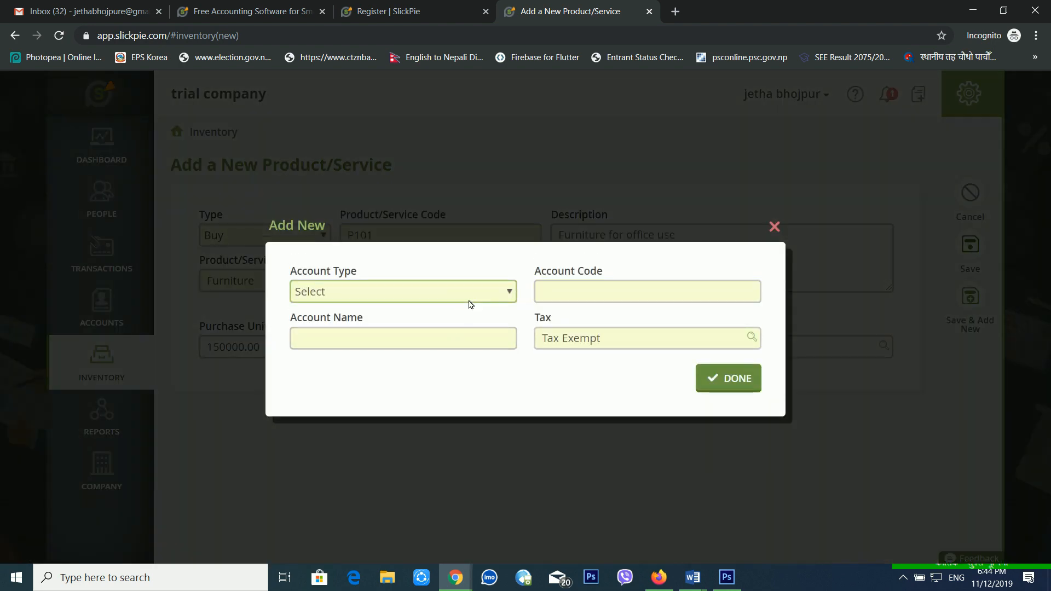
click(469, 303)
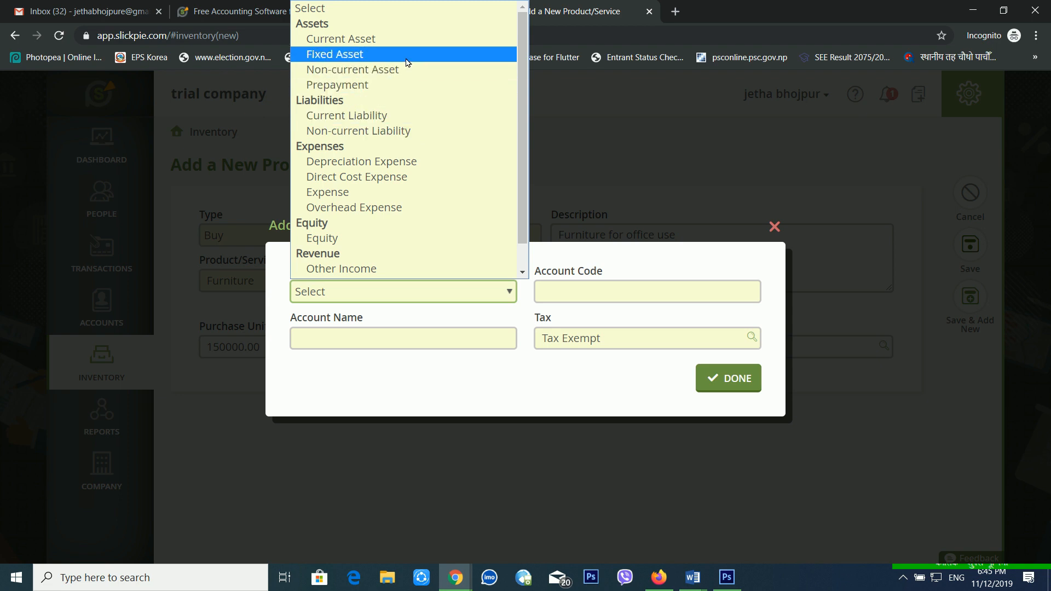
Create a Fixed Asset purchase account with code 2002 named 'puchase a/c'.
key(f)
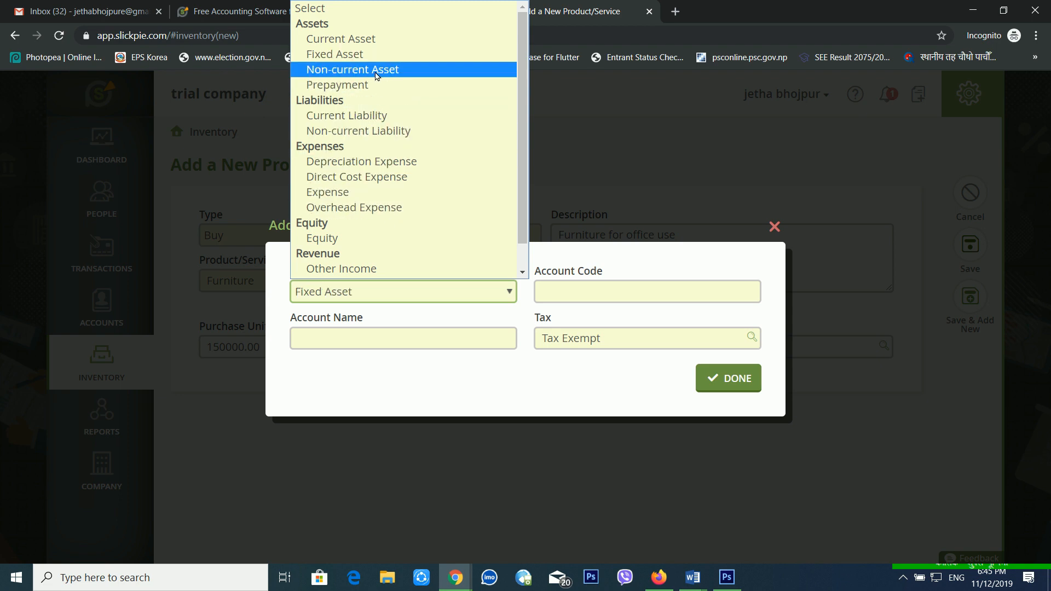
click(386, 59)
click(572, 296)
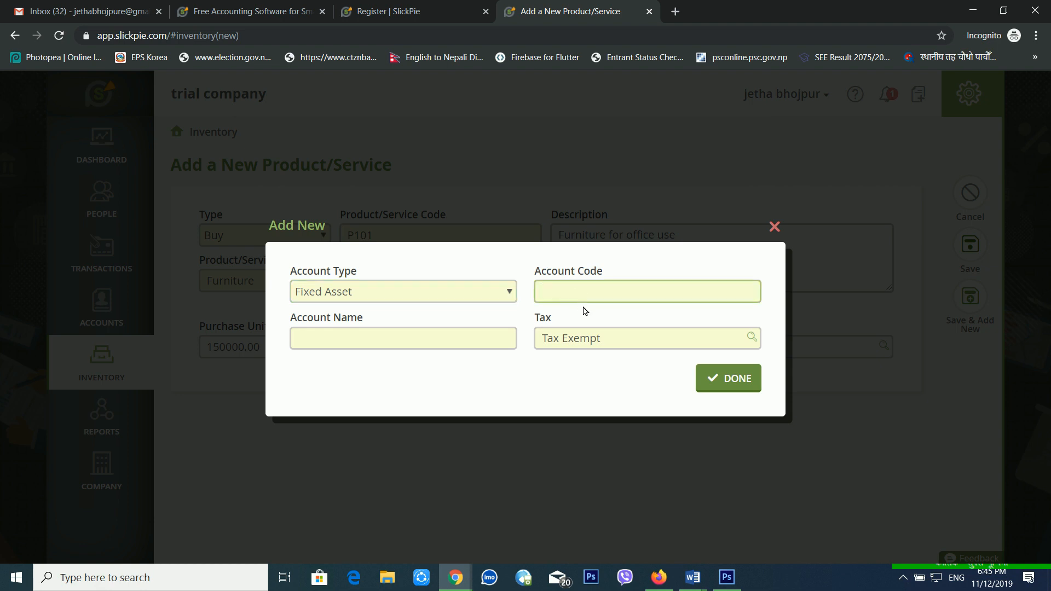
text(2002)
click(463, 348)
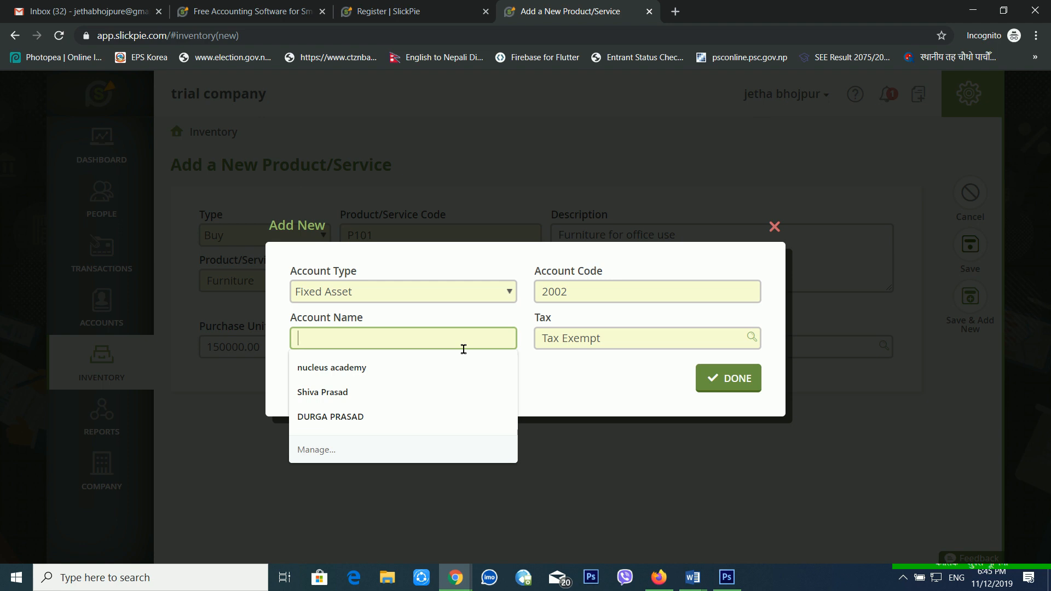
text(puchase a/c)
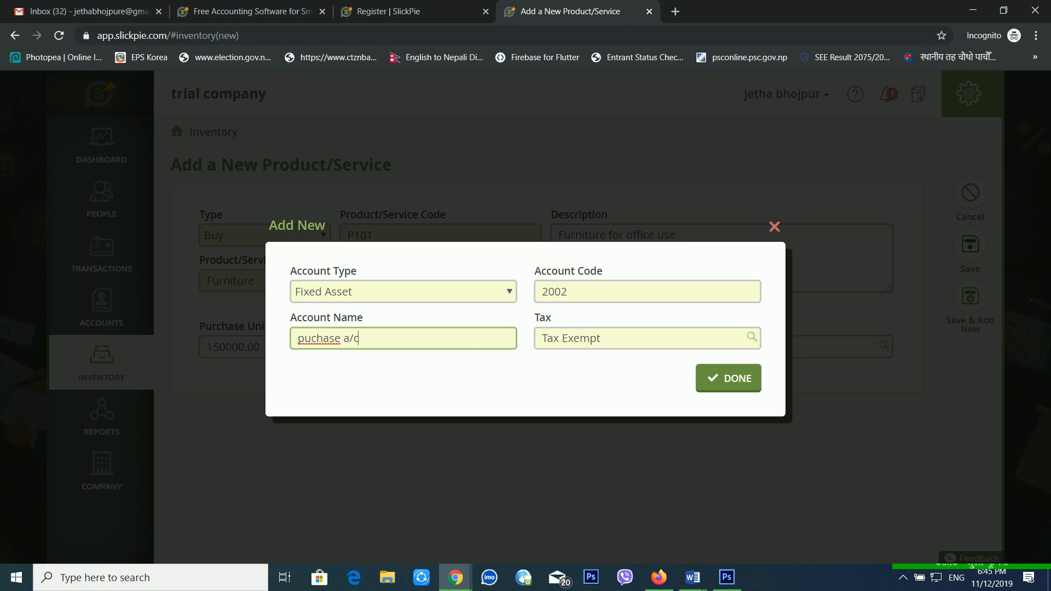
click(738, 378)
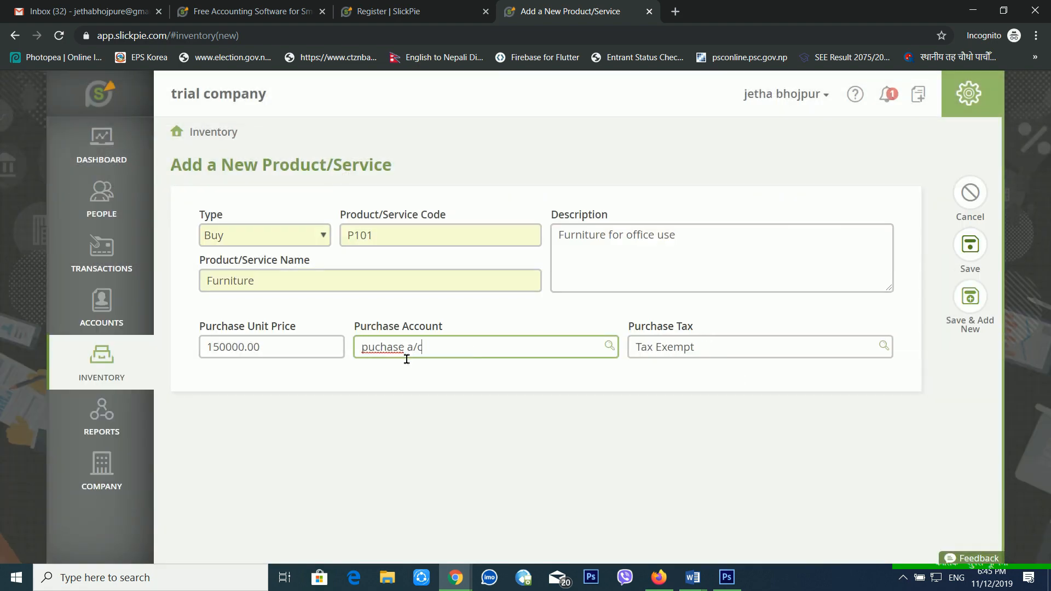
Set Purchase Tax to Tax Exempt and save the Furniture product.
click(688, 369)
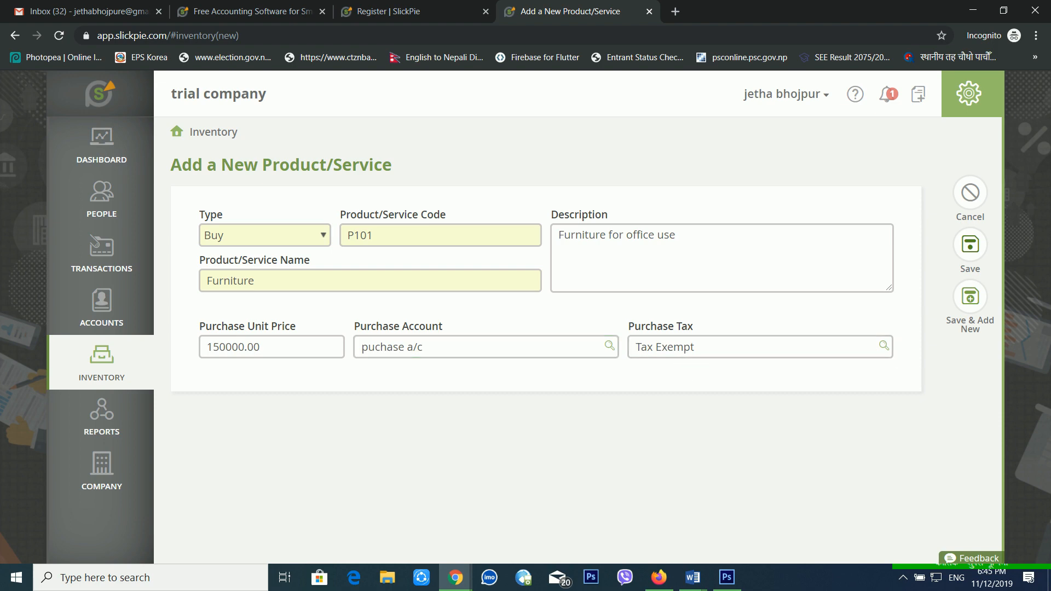
click(886, 346)
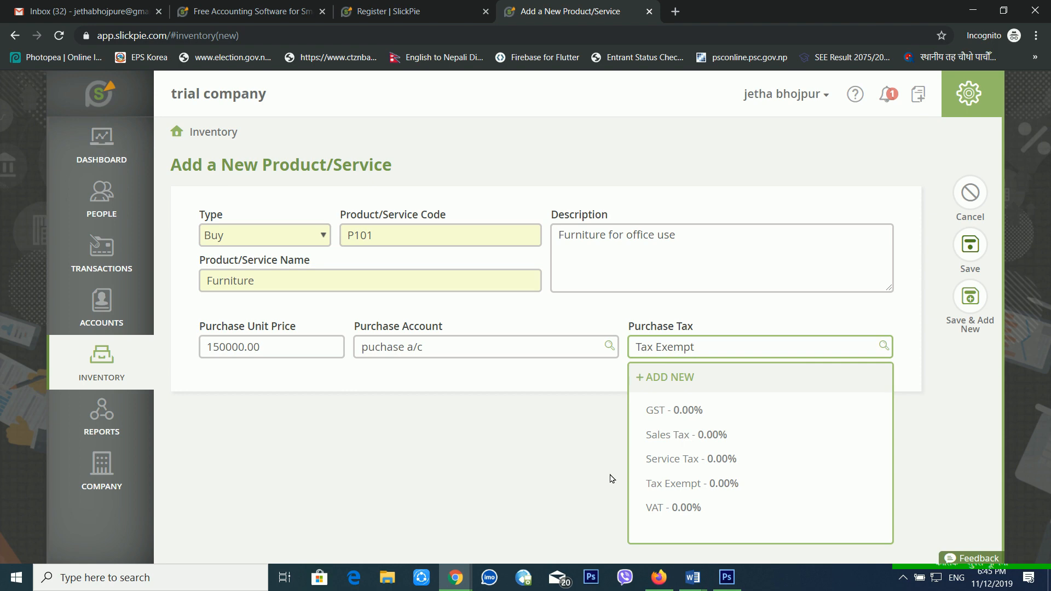
click(506, 442)
click(582, 387)
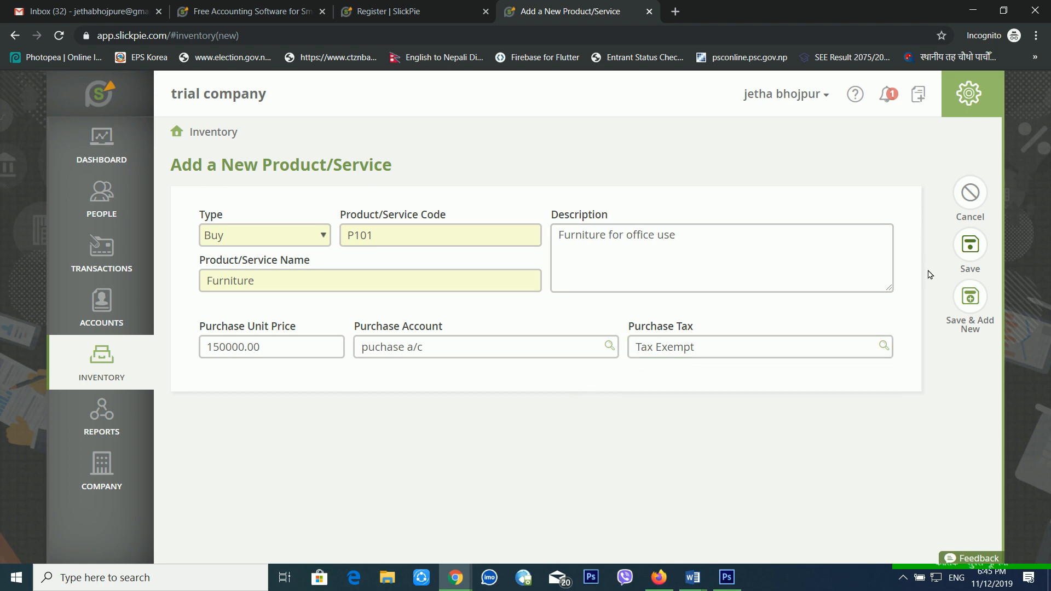
click(976, 254)
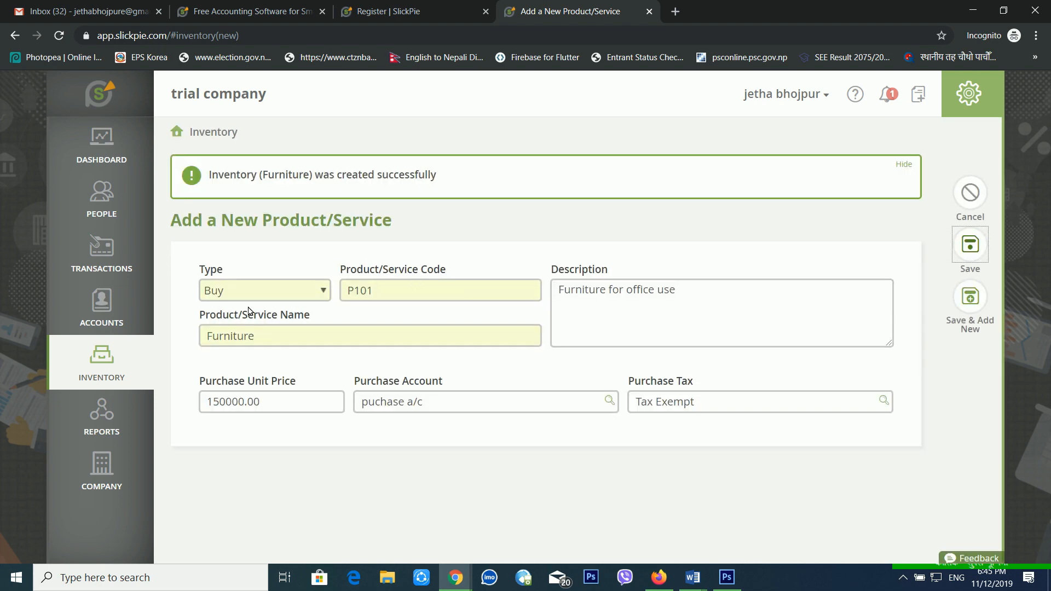
click(272, 295)
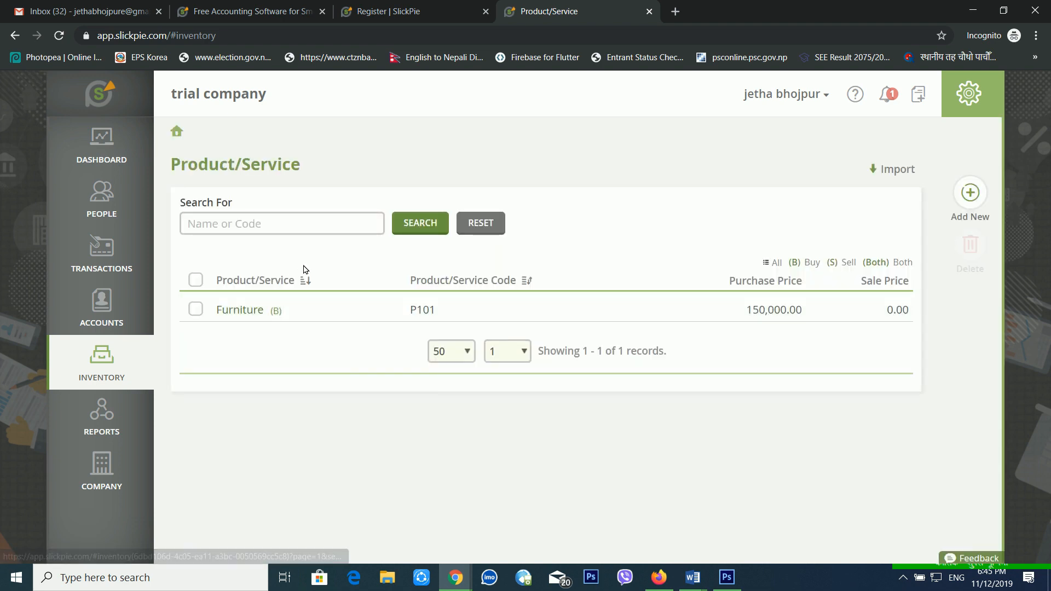
Start a Both-type product MSI Laptop with code P101 and an i7 Intel processor description.
click(959, 195)
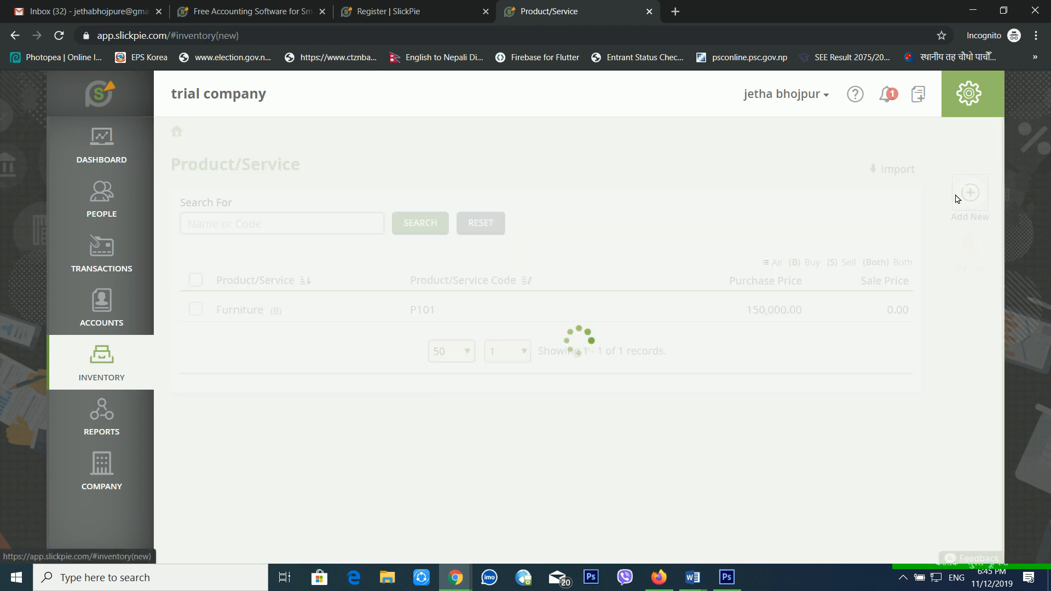
click(319, 237)
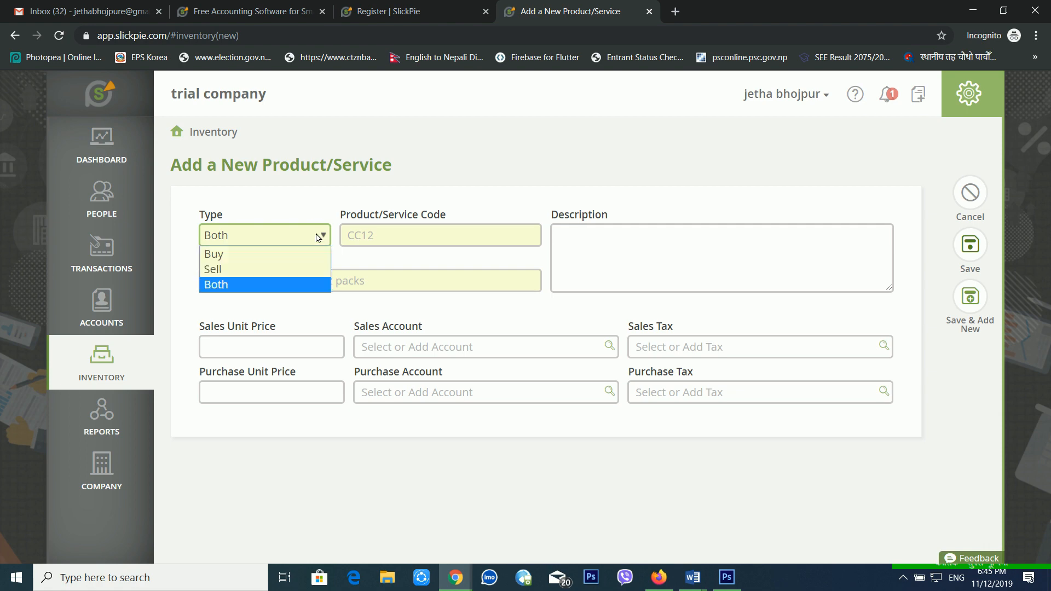
click(318, 237)
click(394, 240)
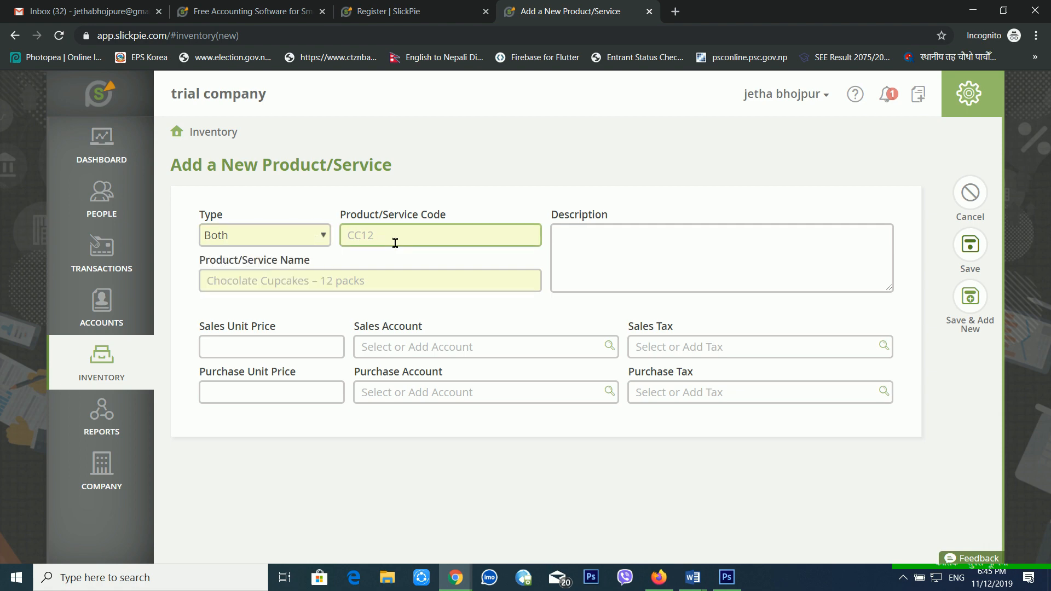
text(P101)
key(Tab)
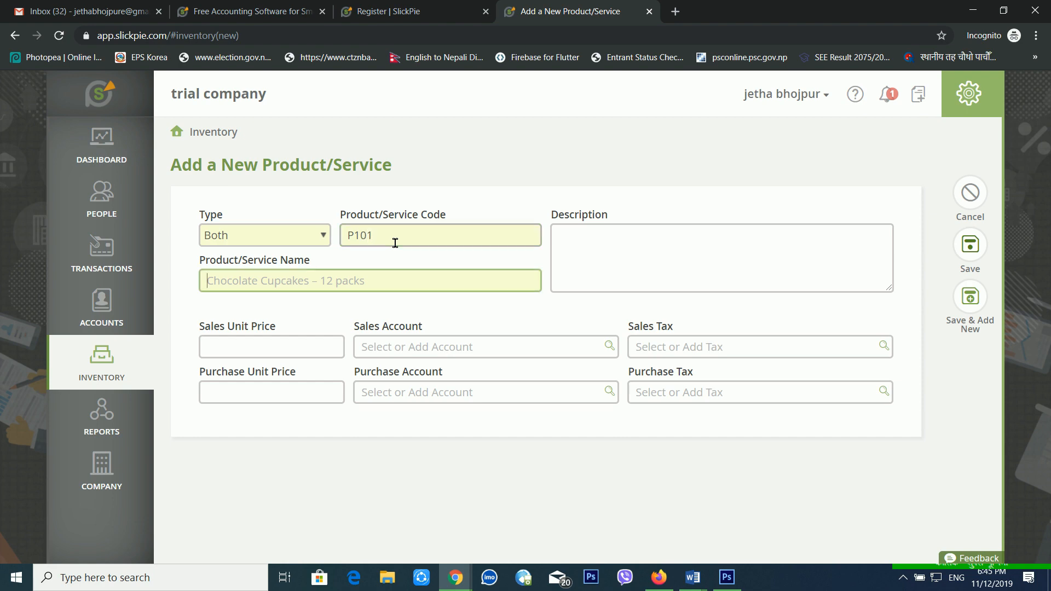
text(MSI Laptop)
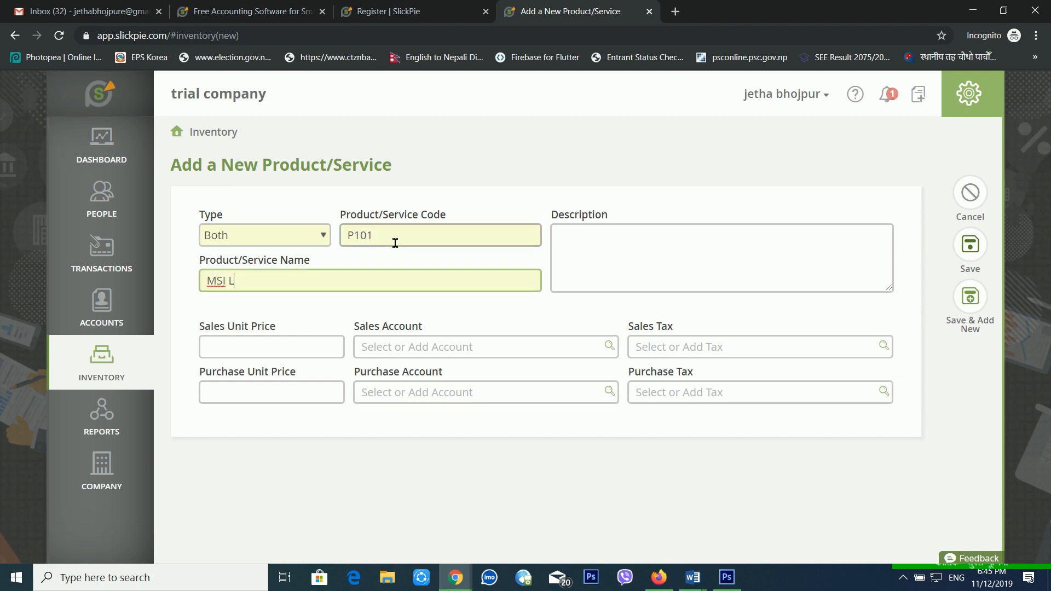
key(Tab)
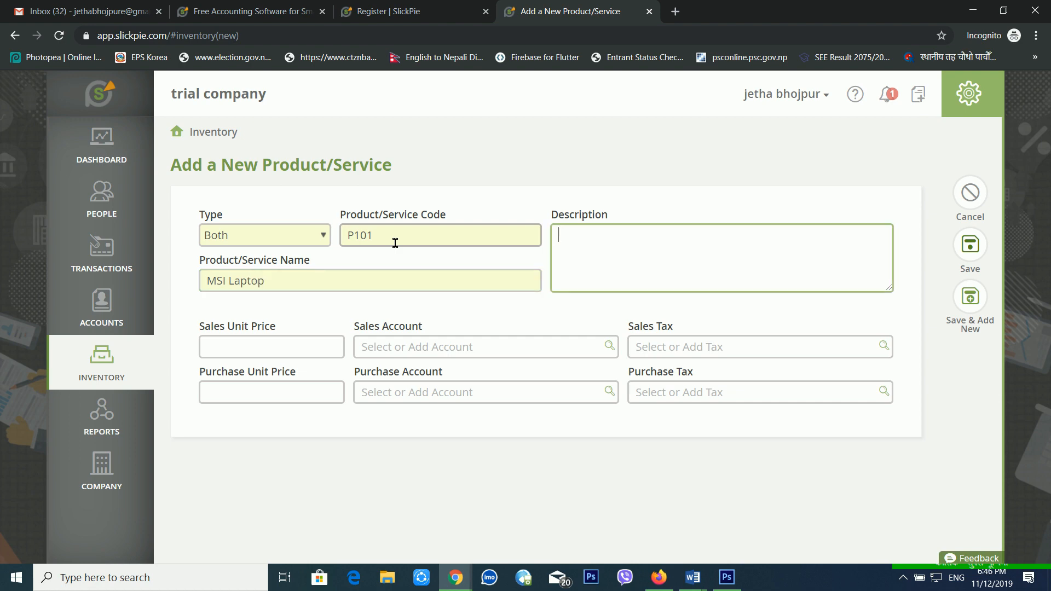
text(Msi I7 Processior Laptop )
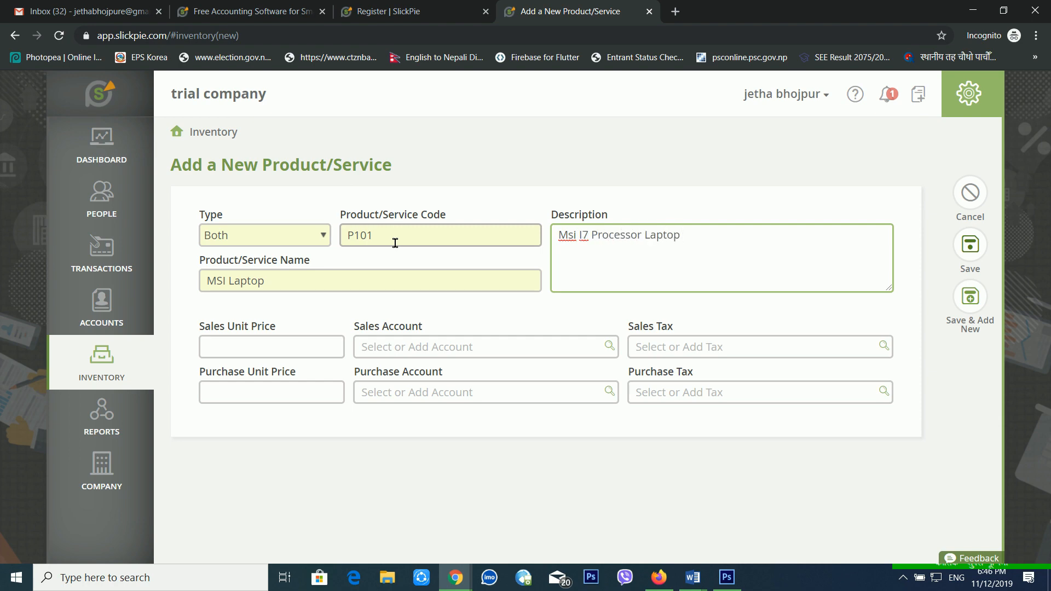
text(with Intel Process)
Set sale price 45000 on Sales and purchase price 40000 on 'puchase a/c', then save.
key(Tab)
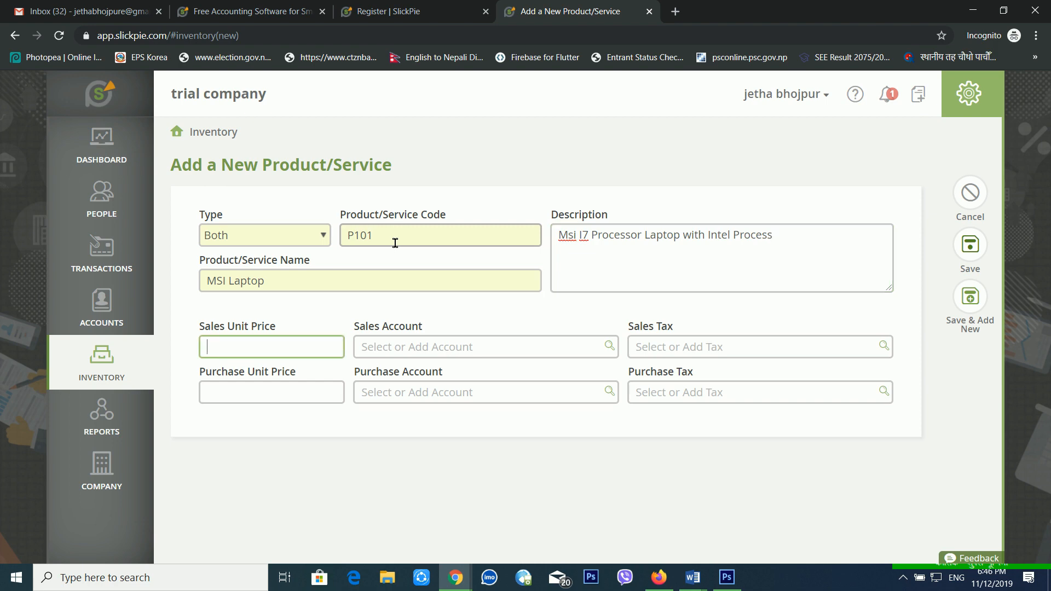
text(45000)
key(Tab)
text(sal)
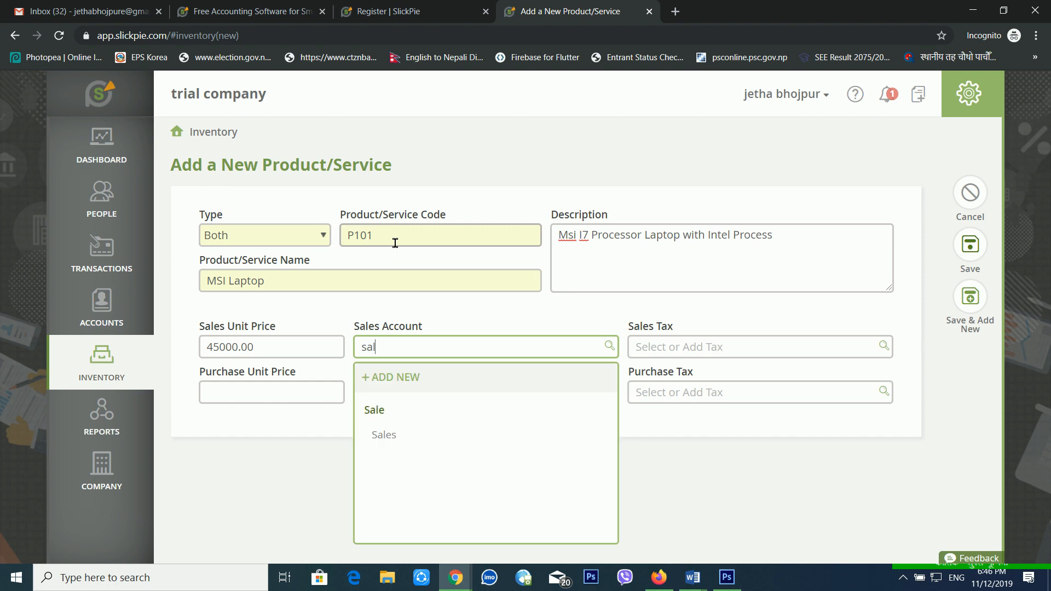
key(Return)
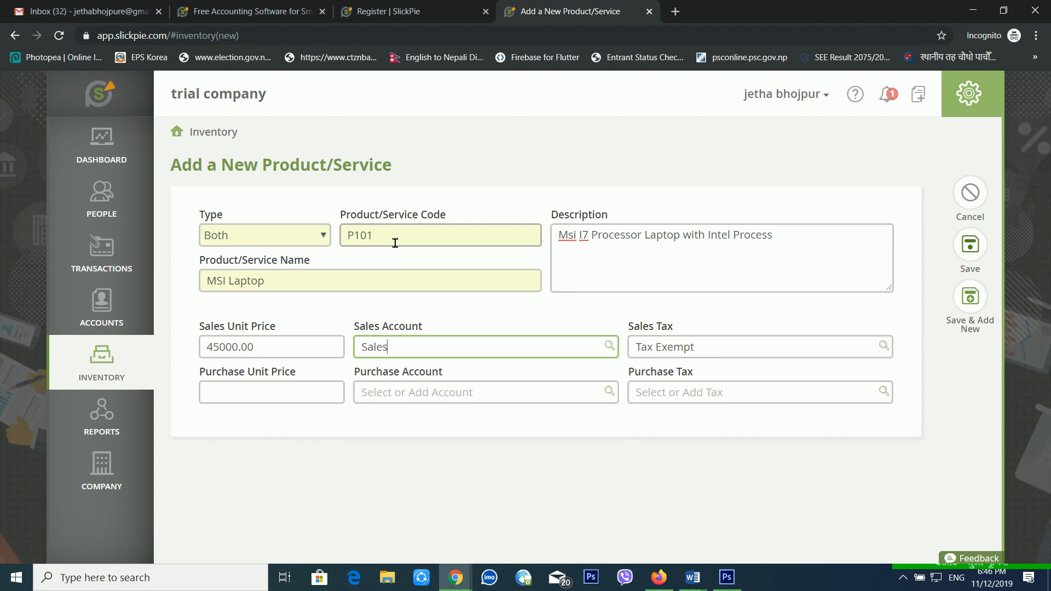
key(Tab)
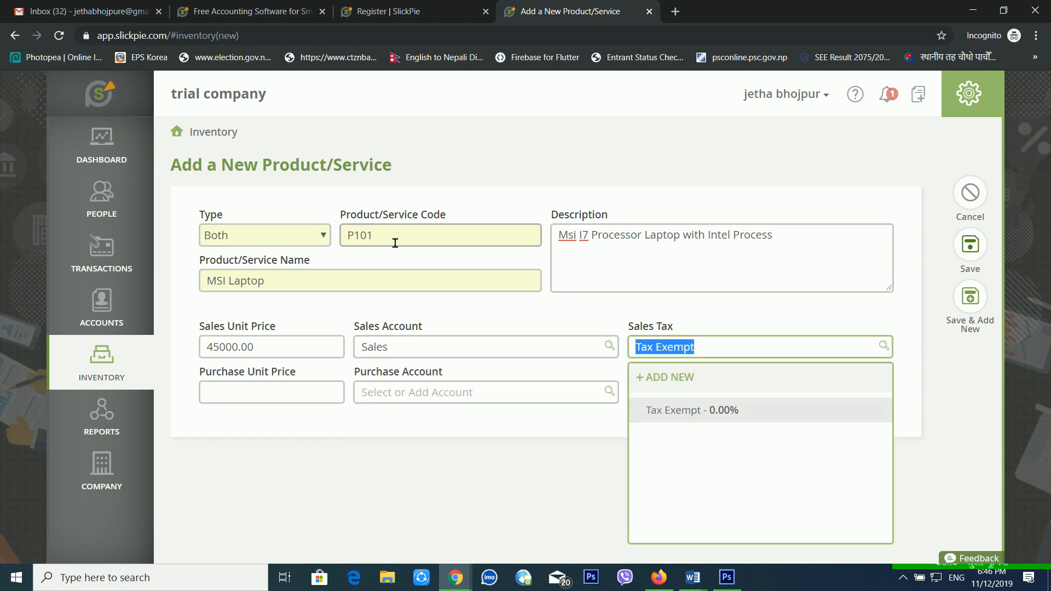
key(Tab)
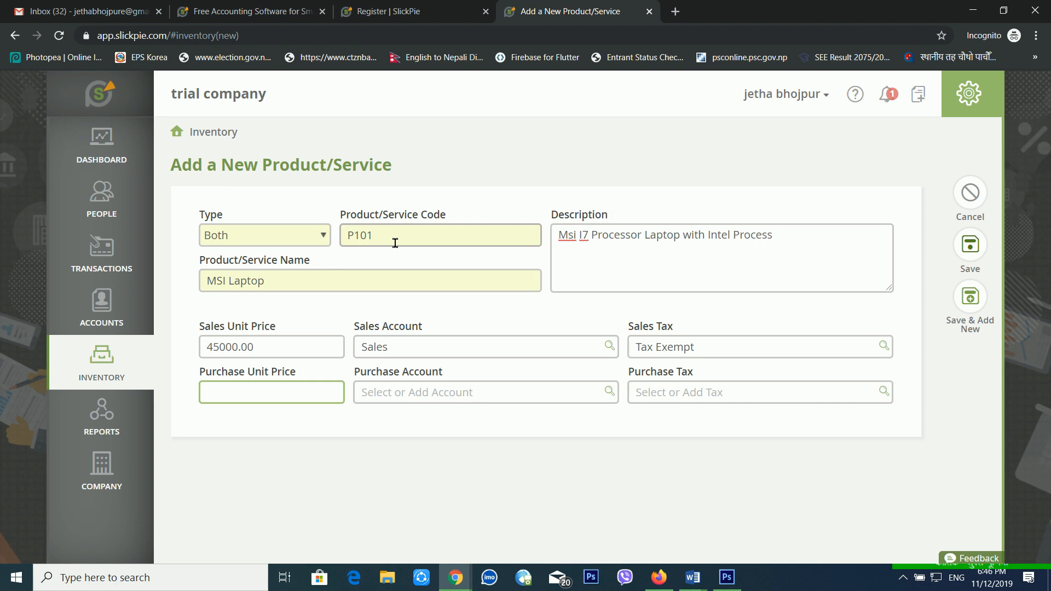
text(40000)
key(Tab)
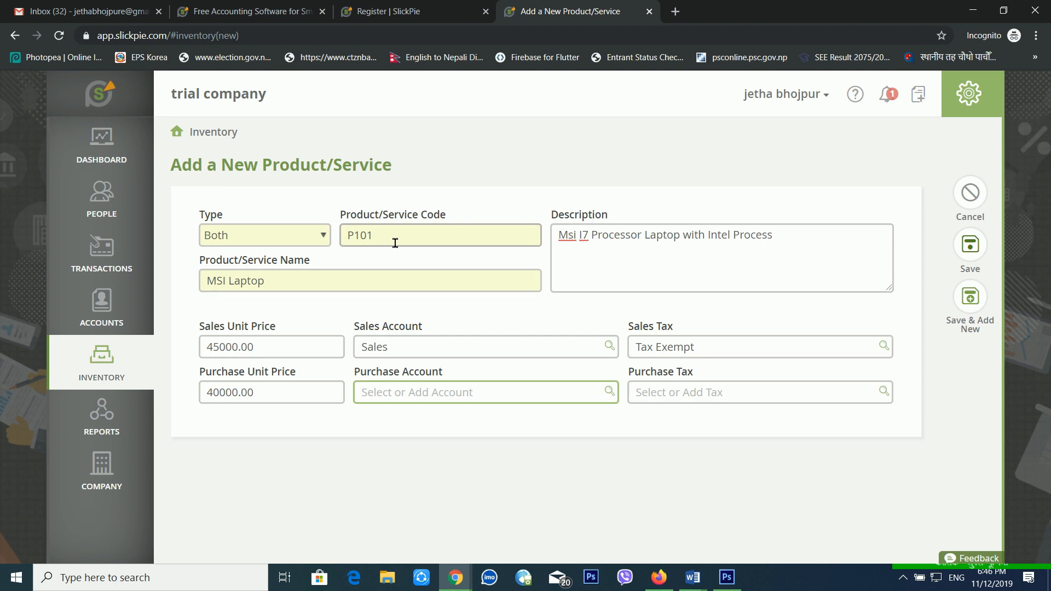
text(puc)
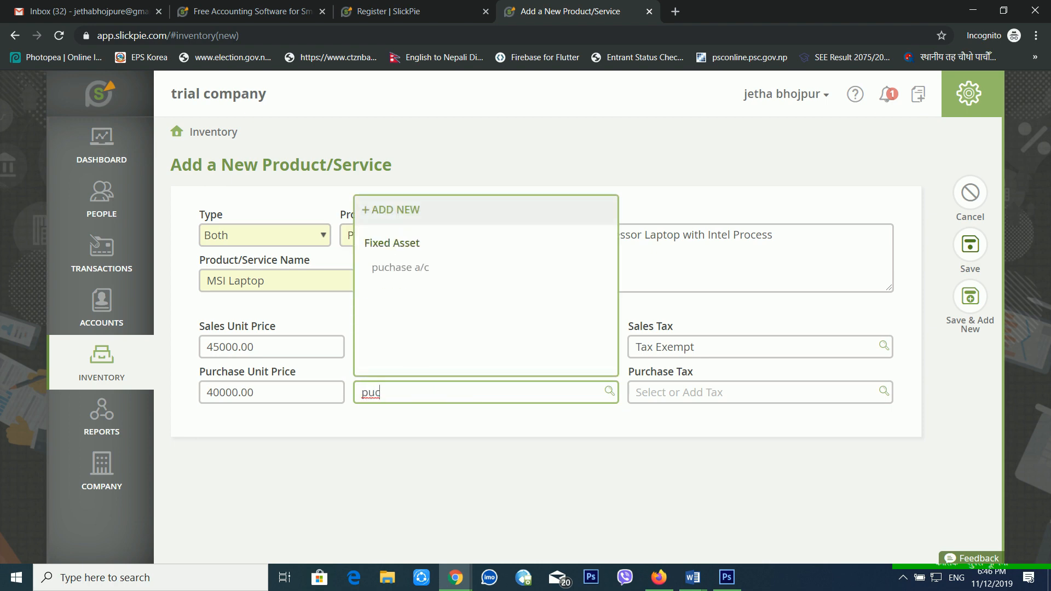
click(400, 267)
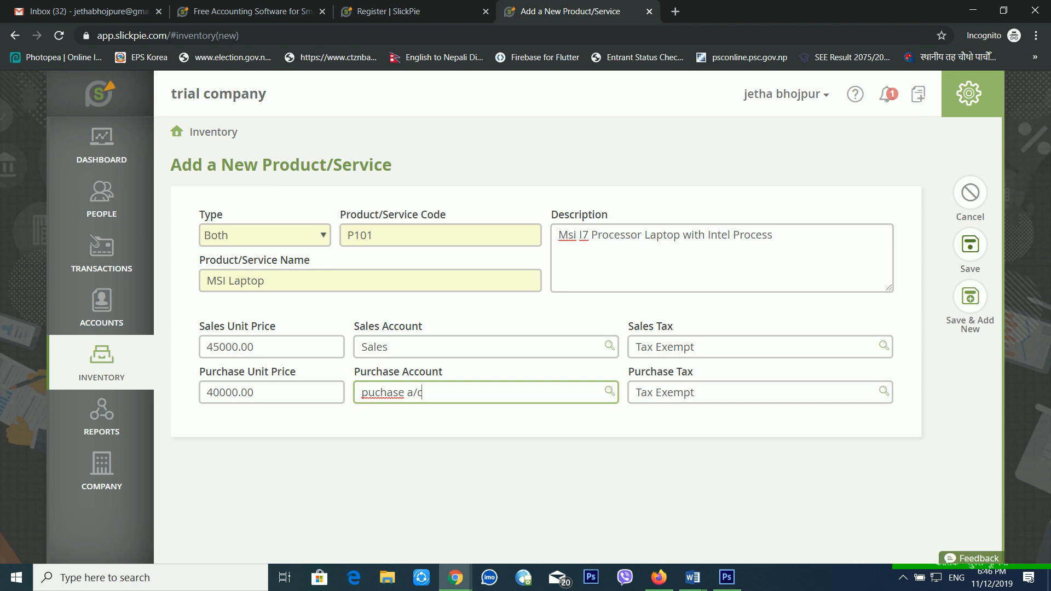
click(976, 254)
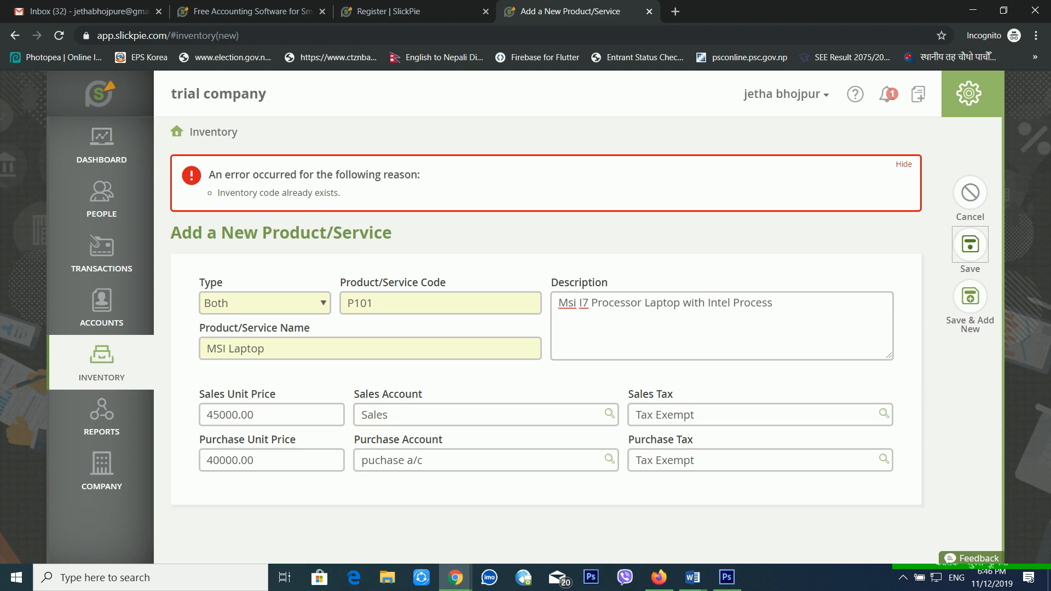
Change the MSI Laptop product code from P101 to P102 and save it.
click(388, 300)
key(BackSpace)
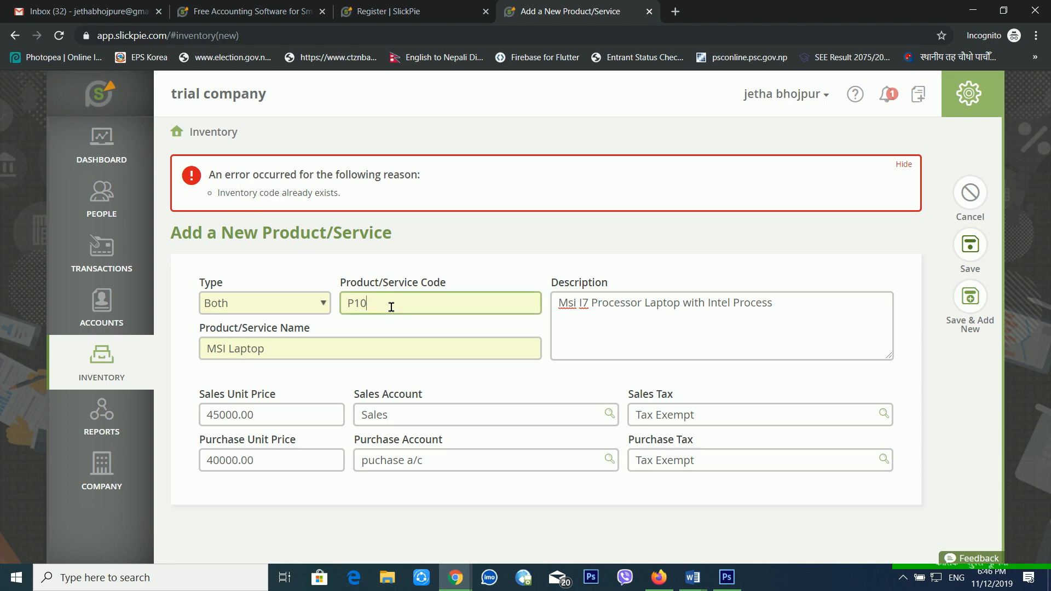
text(2)
click(985, 257)
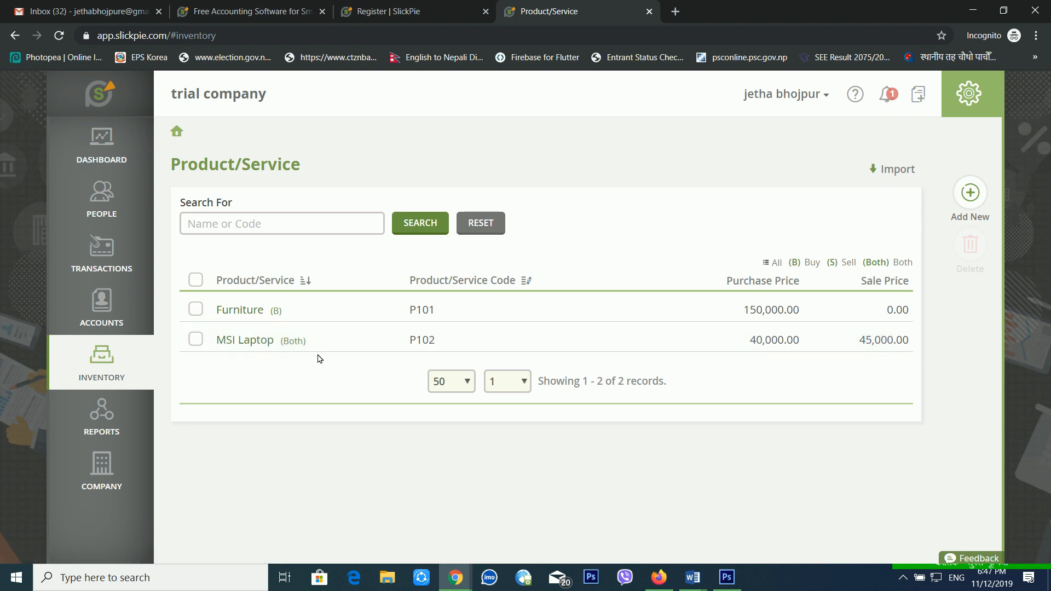
click(141, 260)
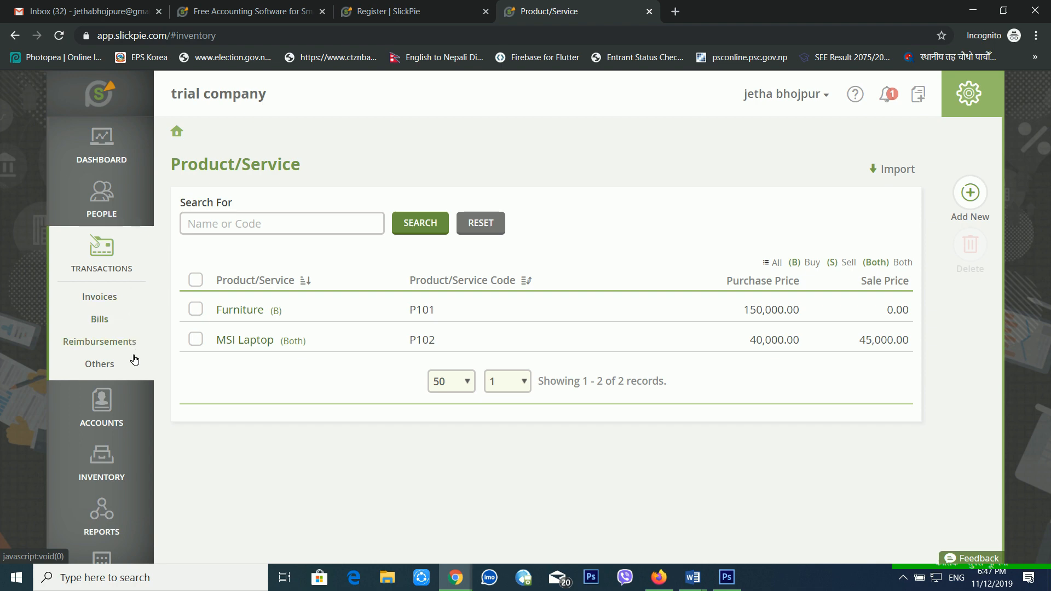
Create invoice INV-1 for the existing saved customer and begin its first product line.
click(115, 297)
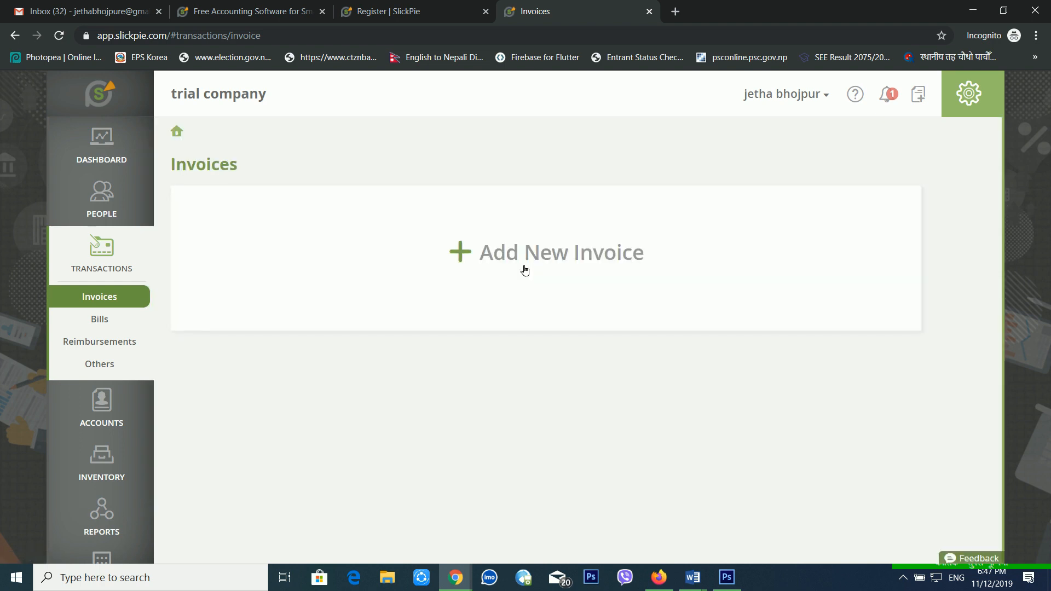
click(524, 268)
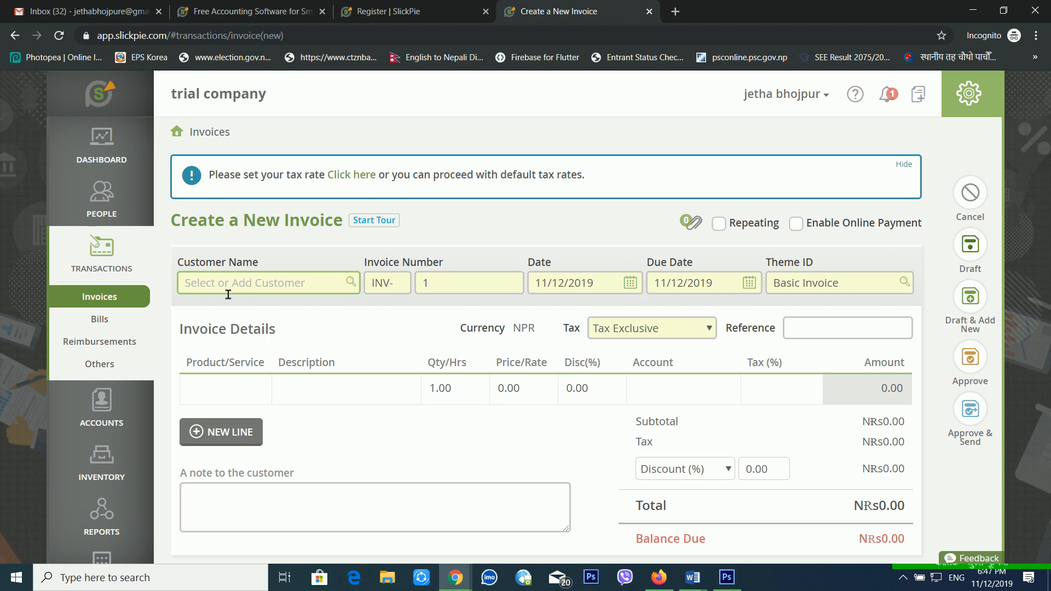
text(hari)
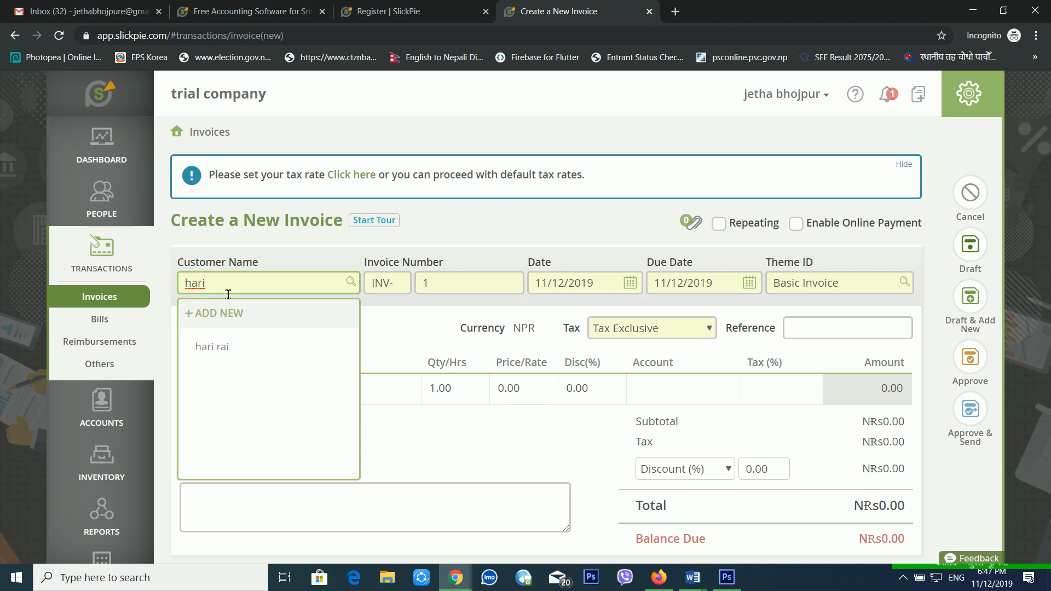
click(228, 343)
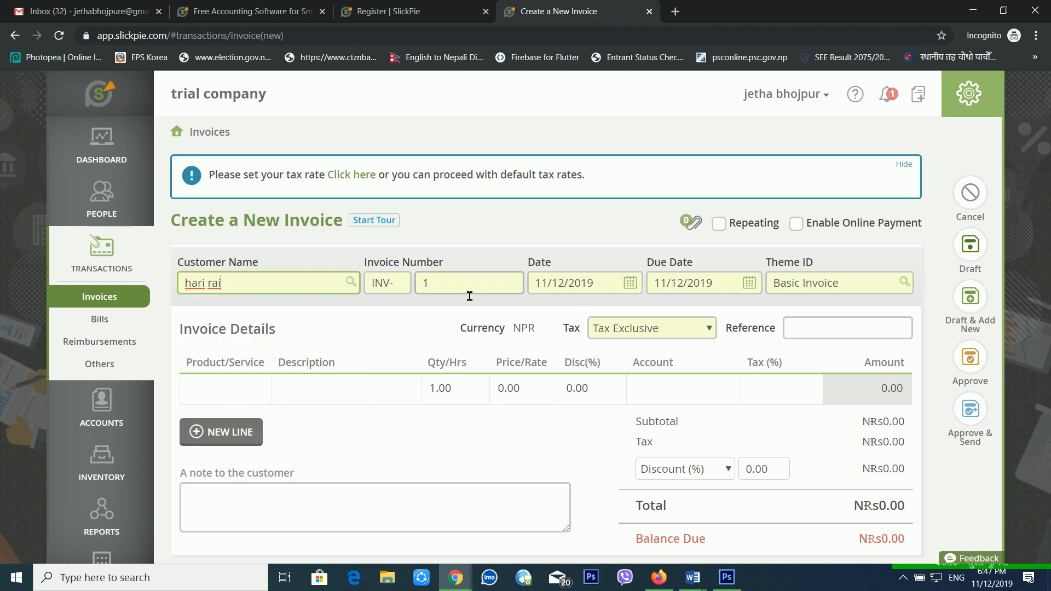
click(431, 296)
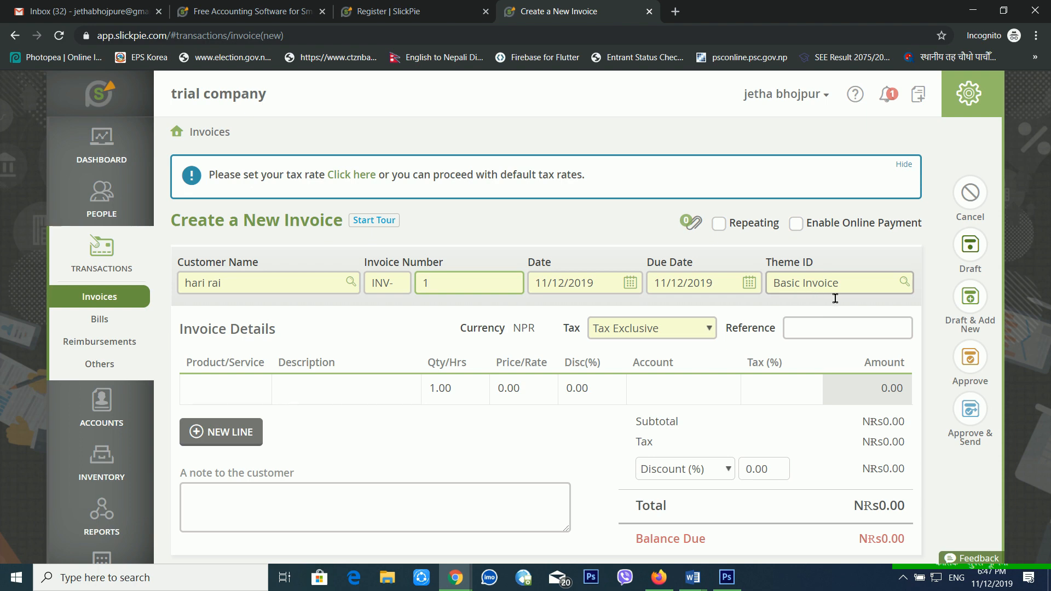
click(244, 400)
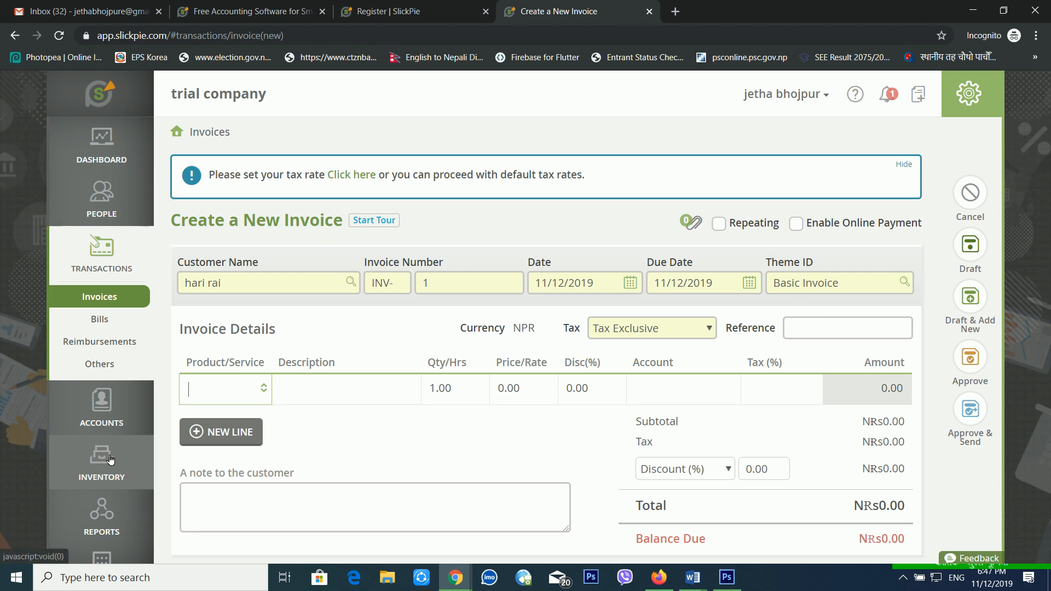
Put product P102 - MSI Laptop on the invoice's first line at 45,000.00.
click(272, 395)
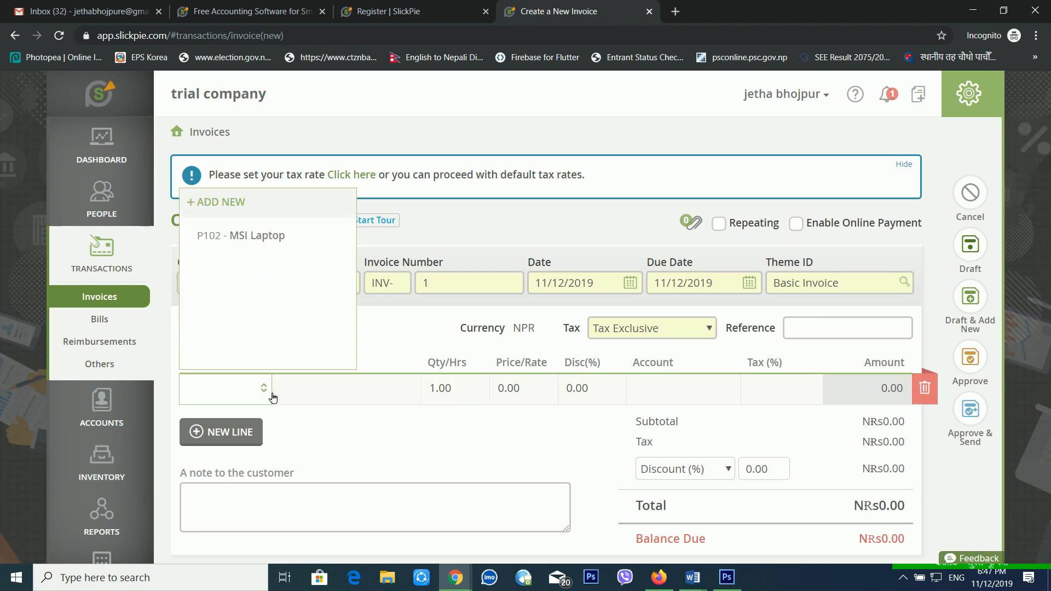
click(275, 236)
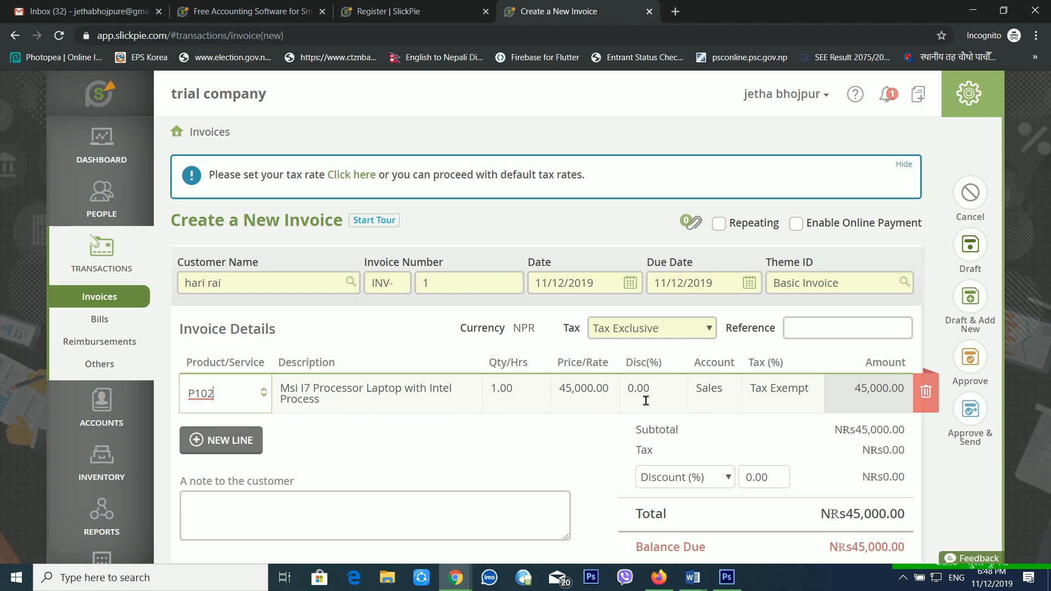
click(590, 396)
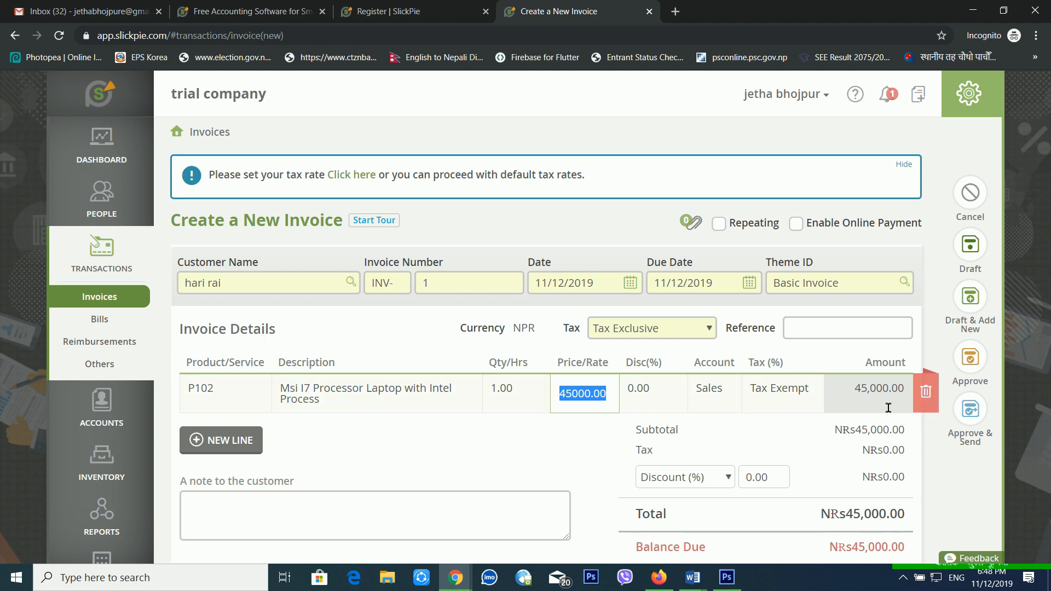
Change the line quantity to 5 so the line totals 225,000.00.
click(522, 395)
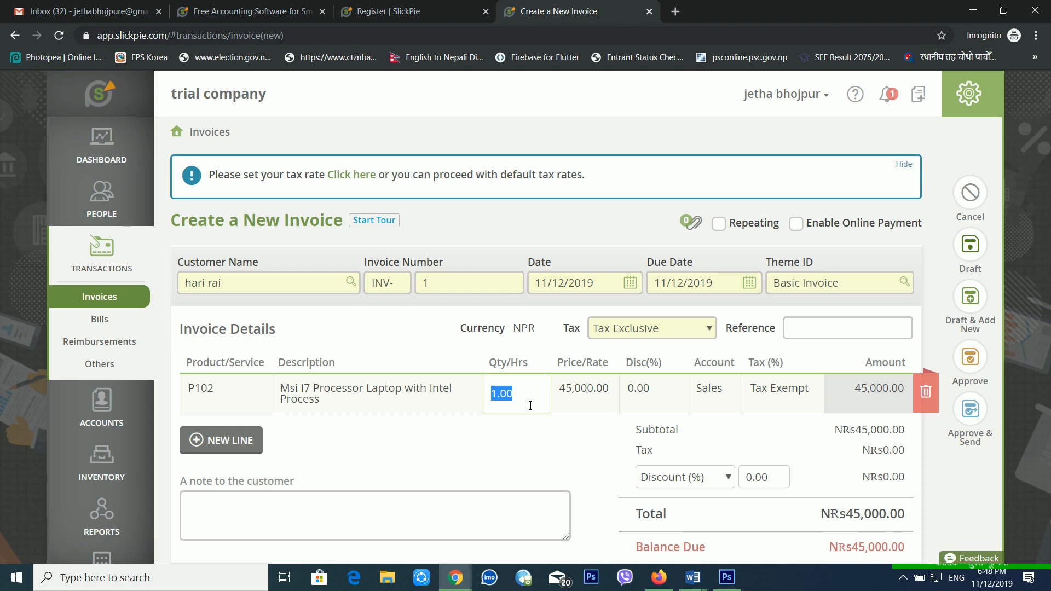
double_click(527, 405)
key(BackSpace)
click(499, 438)
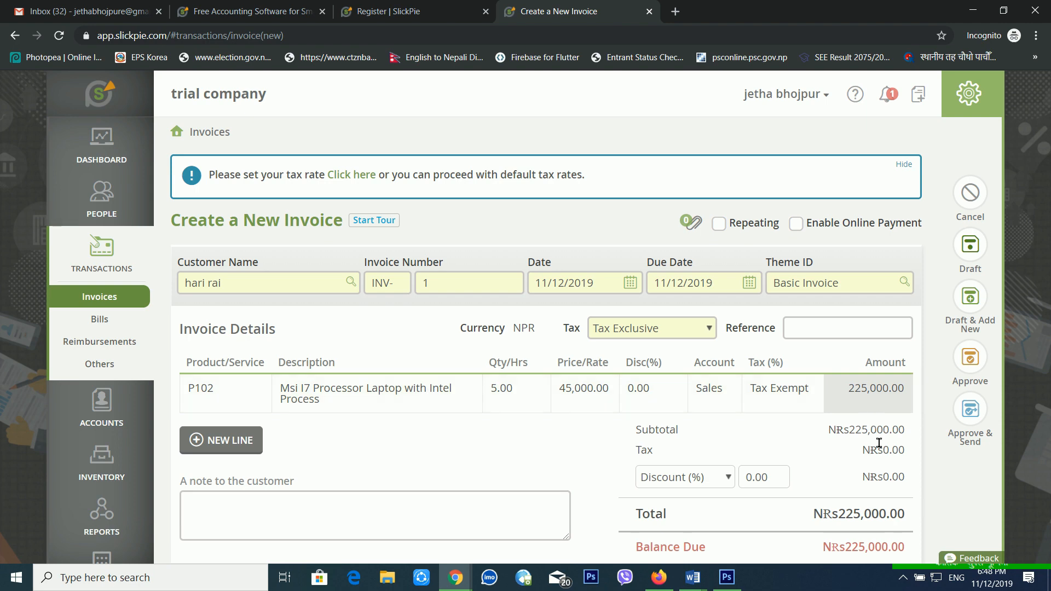
click(766, 484)
Keep invoice and line discounts at 0.00 and add the note 'Thank you for using our services'.
double_click(755, 477)
scroll(790, 514, down, 1)
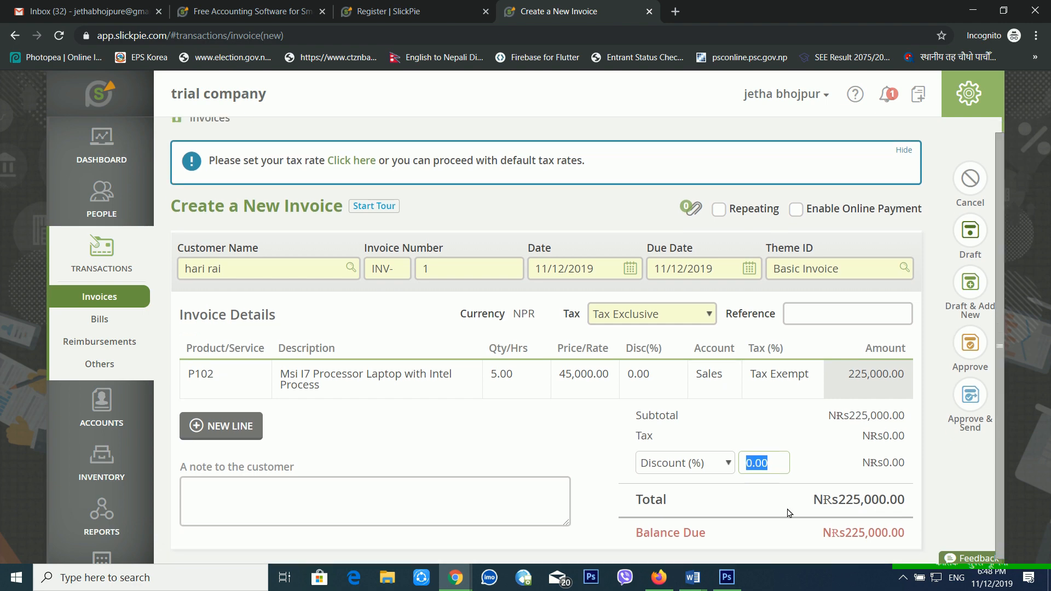
click(660, 383)
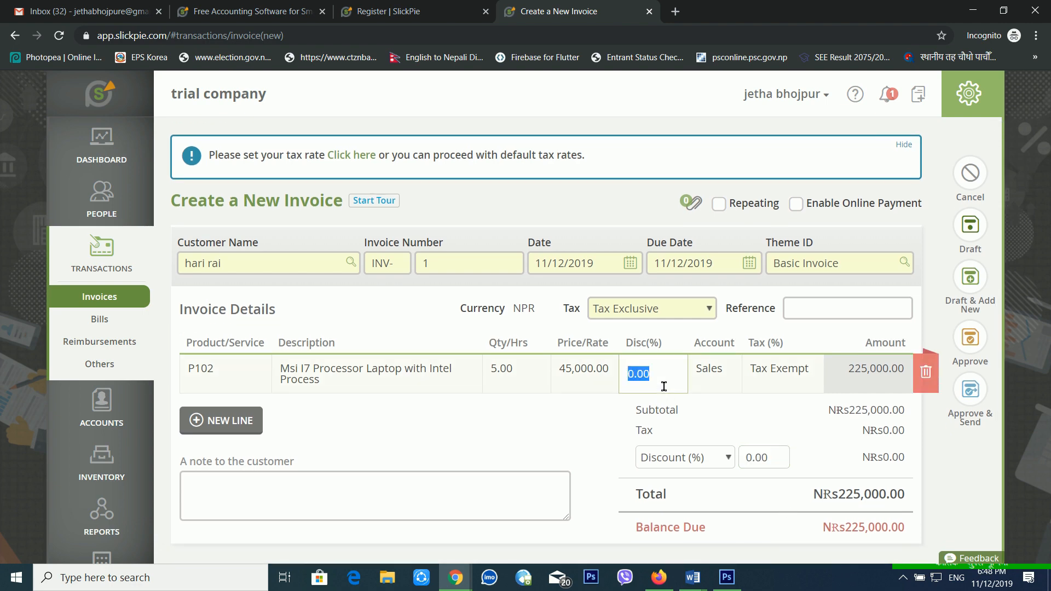
click(585, 462)
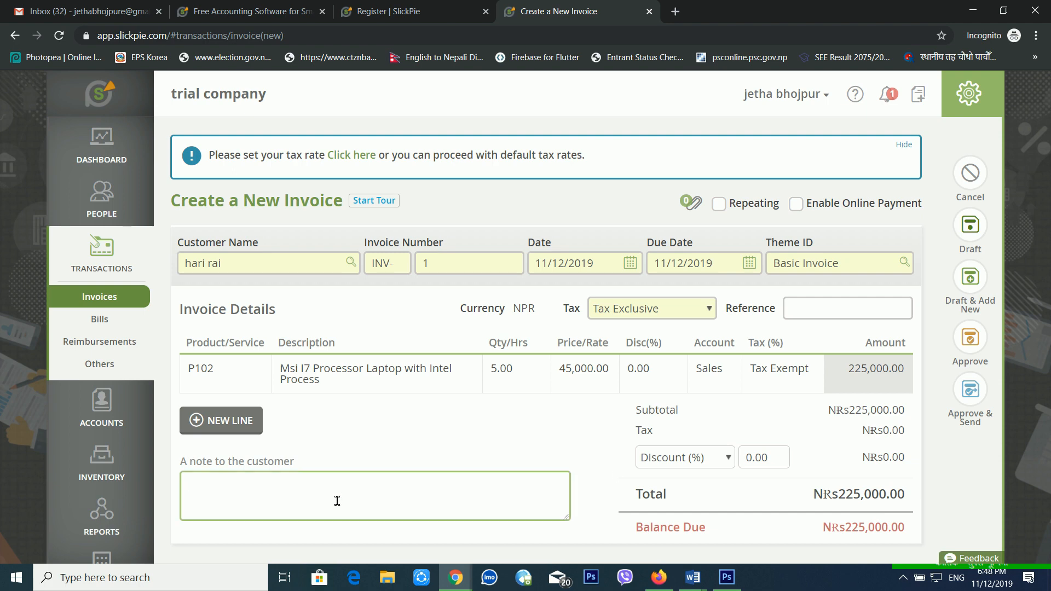
text(an )
text( you for using our s)
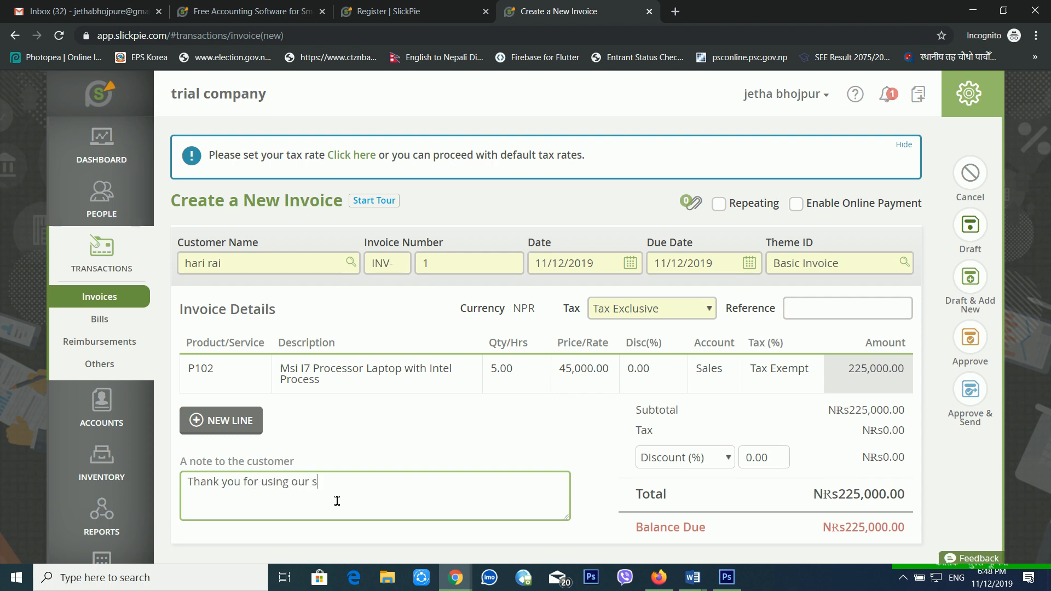
text(ervices .)
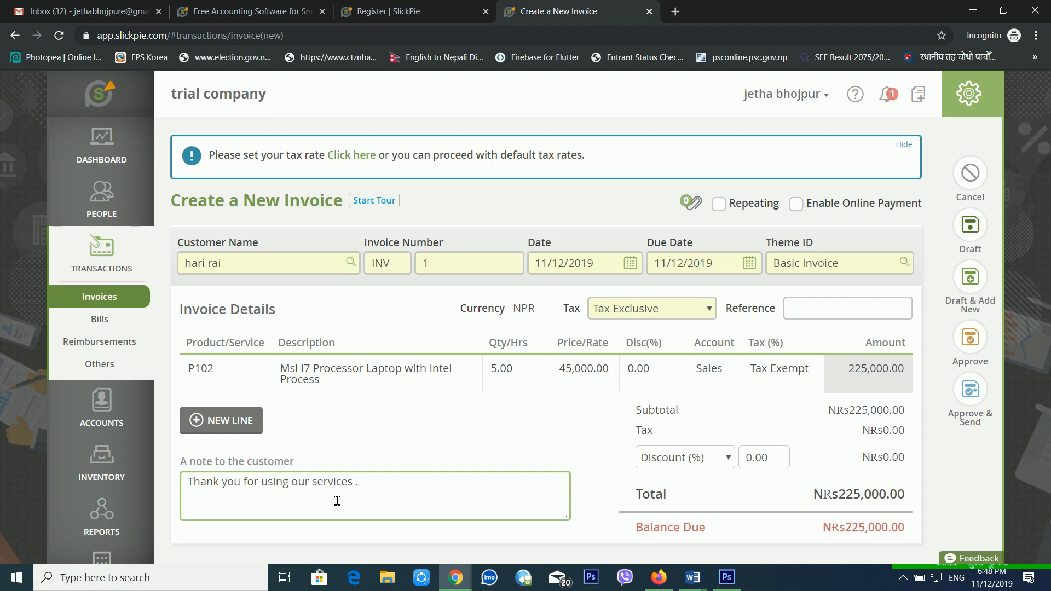
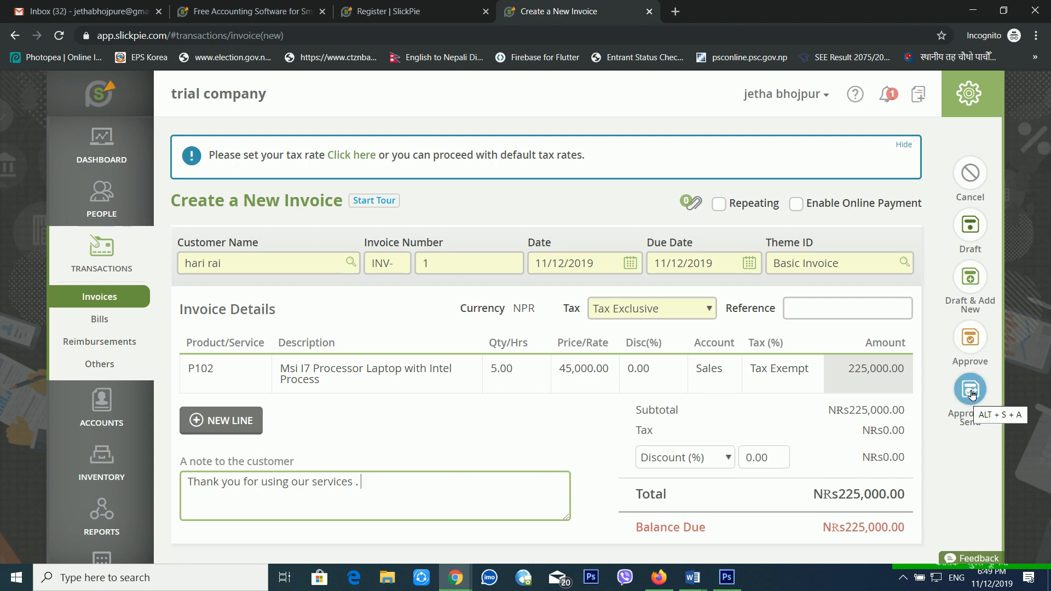
Approve invoice INV-1 and highlight its Balance Due label.
click(972, 339)
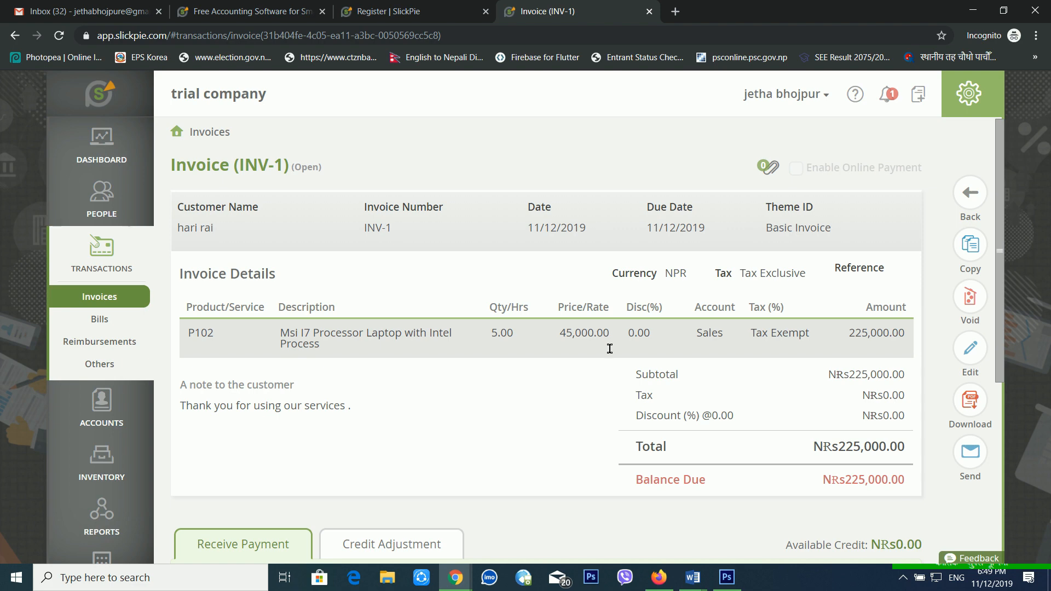
scroll(621, 368, down, 4)
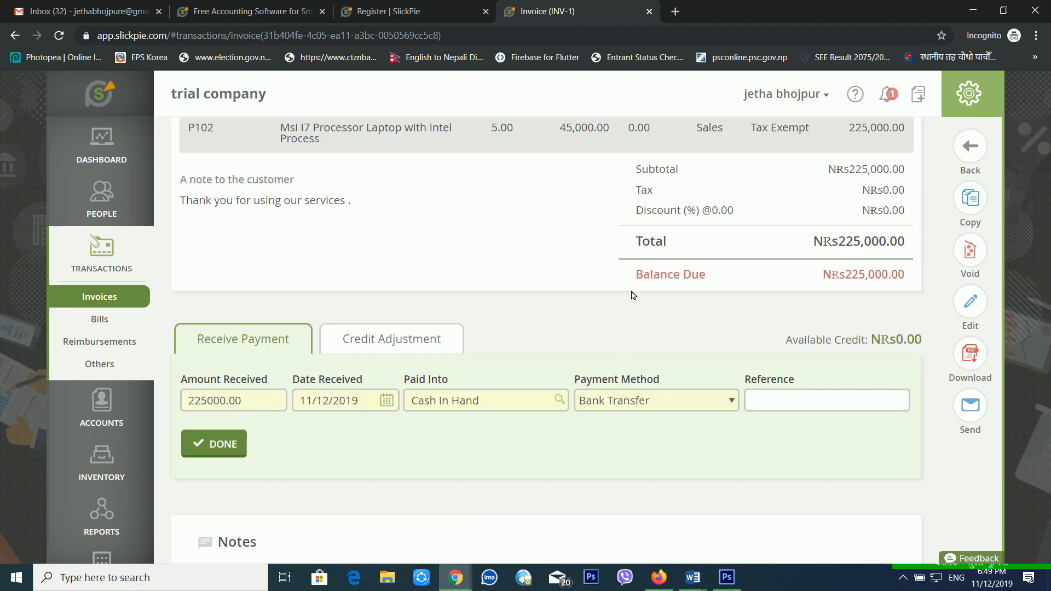
drag(644, 278, 774, 280)
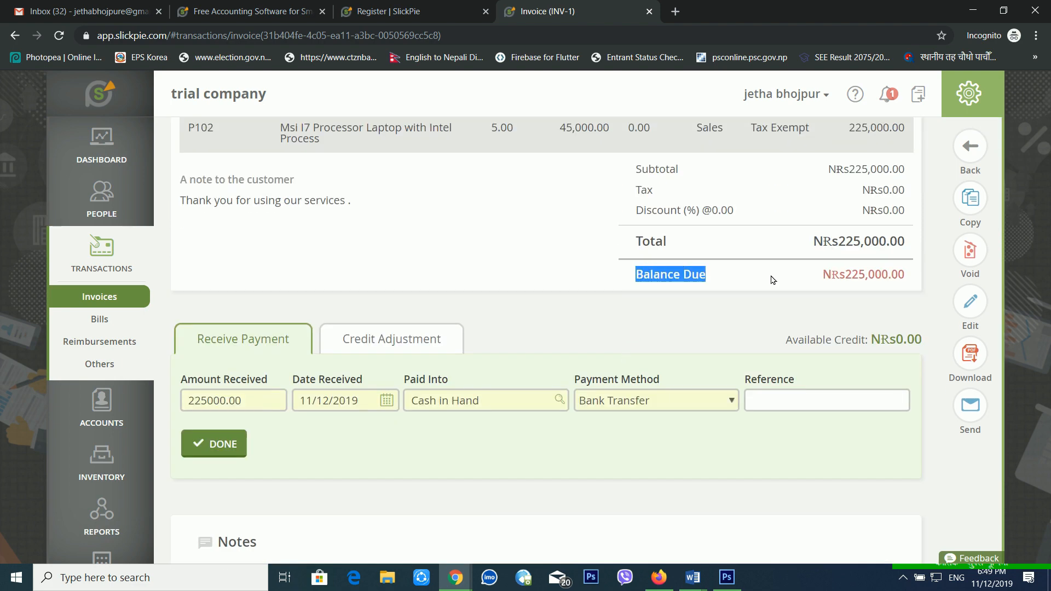
click(709, 277)
Highlight the NRs225,000.00 balance due and scroll down to the Receive Payment section.
drag(649, 283, 724, 279)
mouse_move(806, 272)
mouse_down()
mouse_move(907, 278)
mouse_move(814, 274)
mouse_up()
click(912, 278)
scroll(816, 278, up, 4)
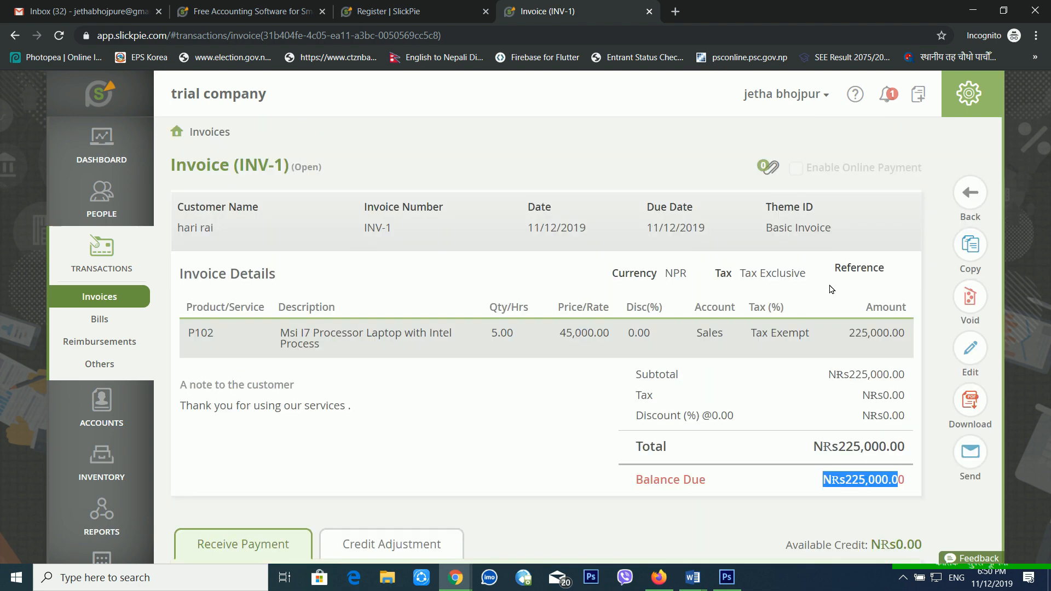
click(828, 286)
scroll(747, 298, down, 2)
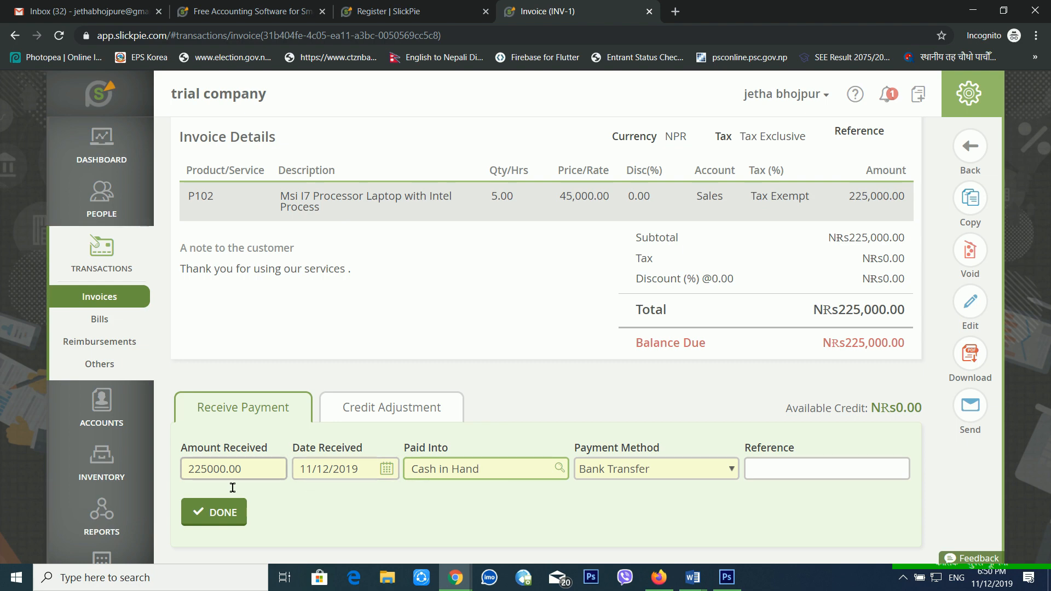
Keep the 225000.00 payment going into Cash in Hand and change the payment method to Cash.
click(288, 479)
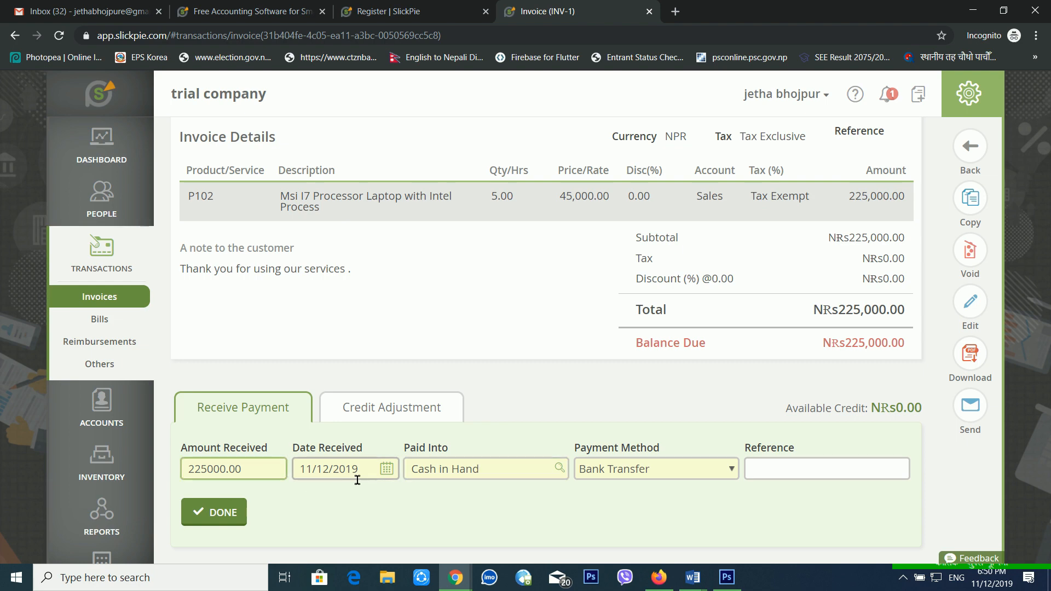
click(488, 477)
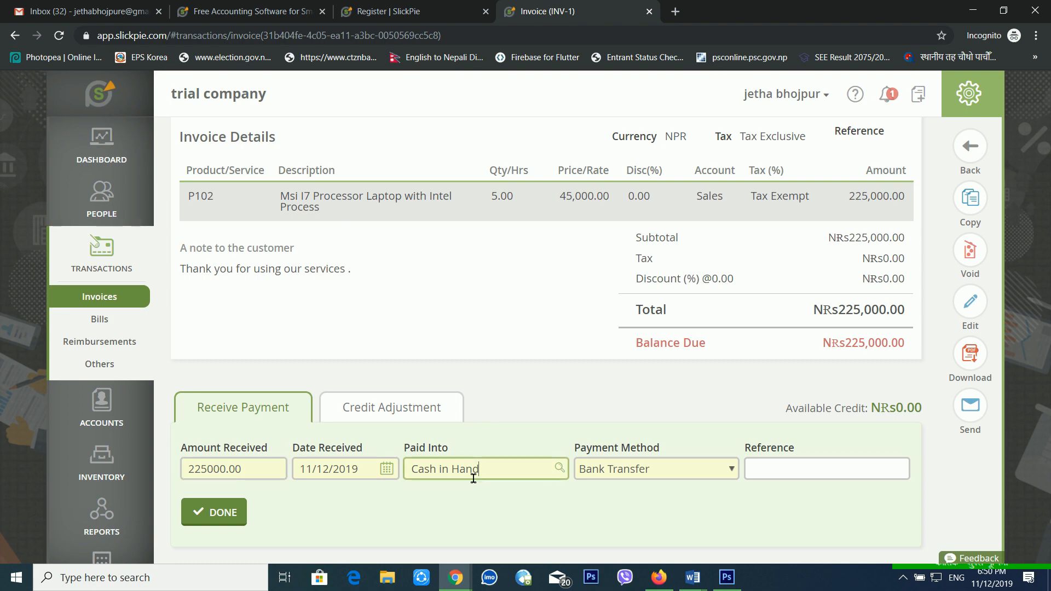
click(435, 479)
click(561, 469)
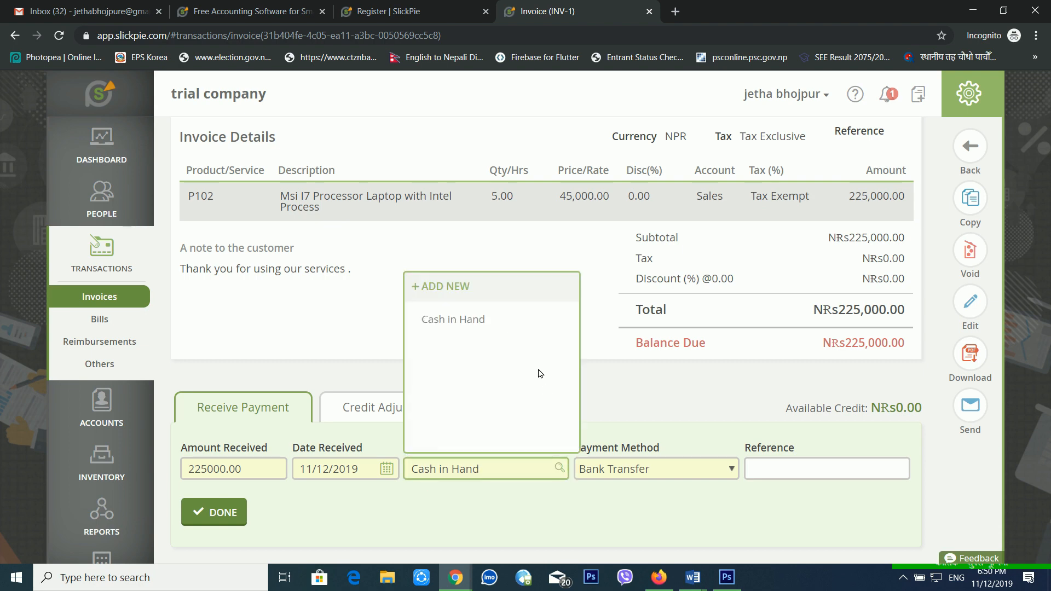
click(480, 319)
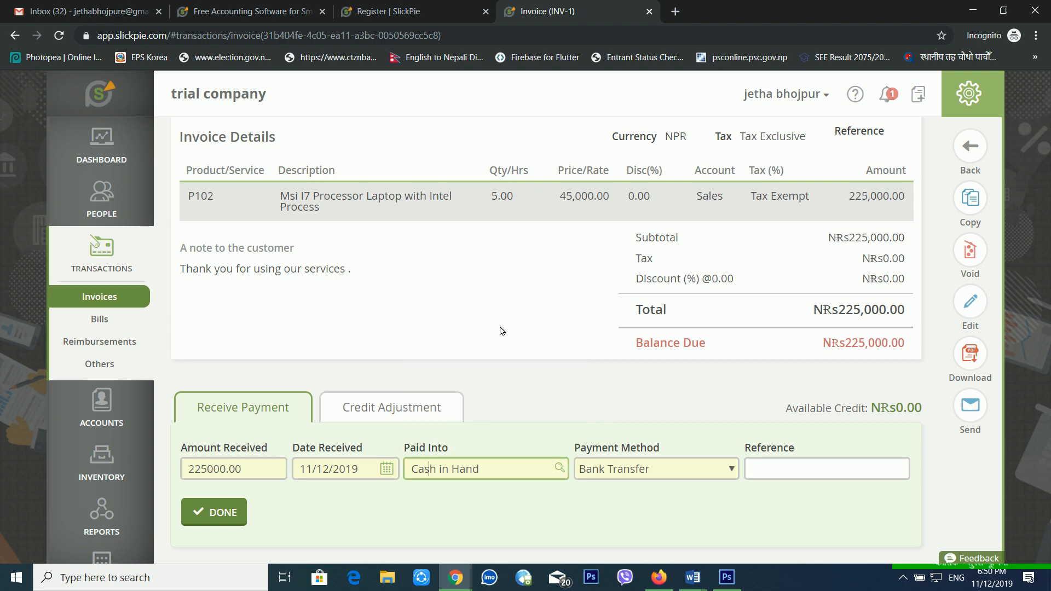
click(618, 467)
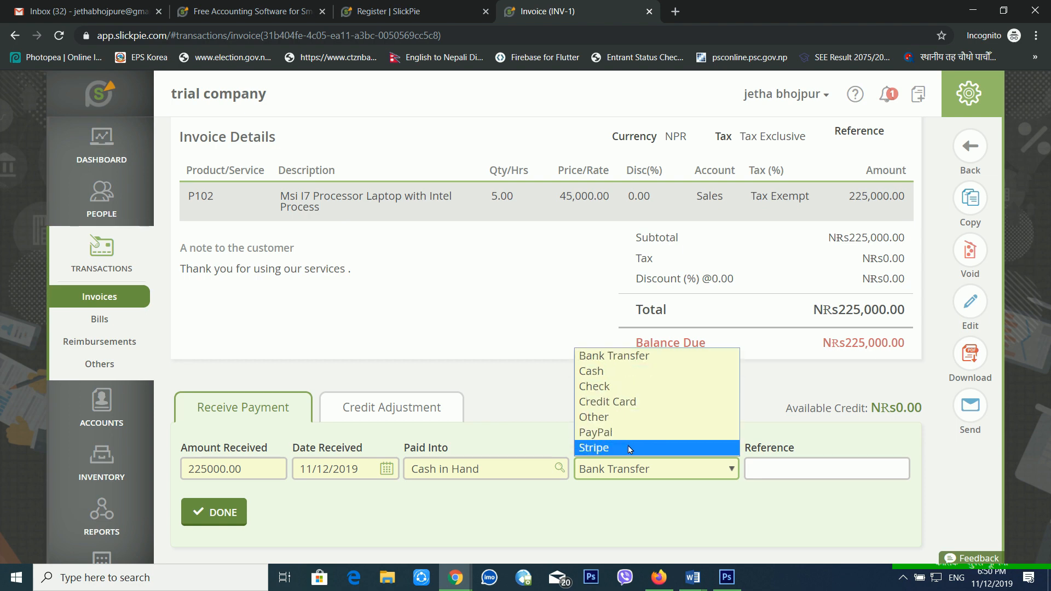
click(615, 367)
scroll(452, 394, down, 3)
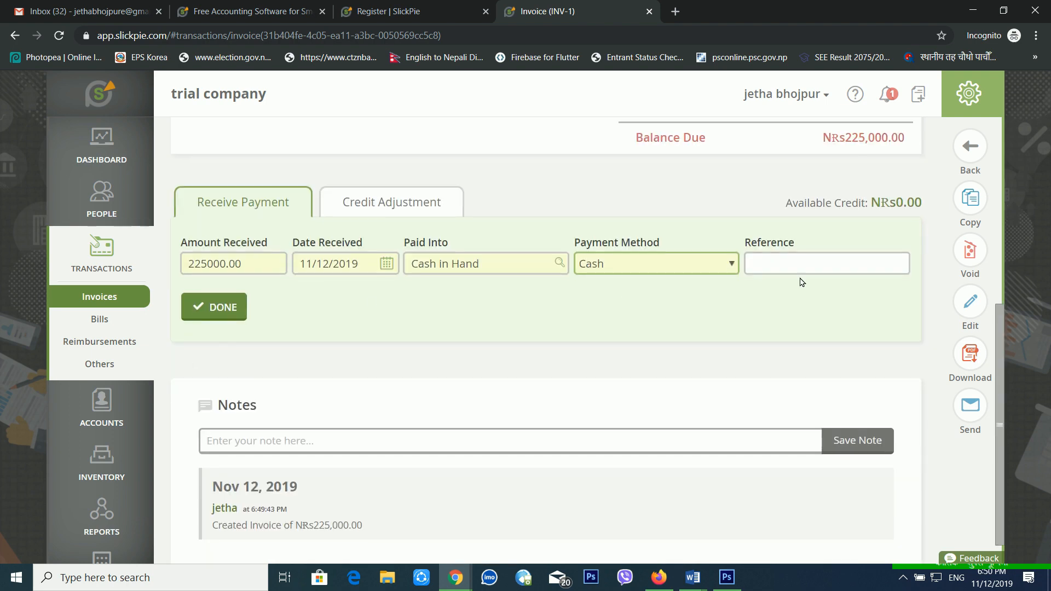
Record the NRs225,000.00 cash payment, then preview the invoice e-mail and close it unsent.
click(230, 318)
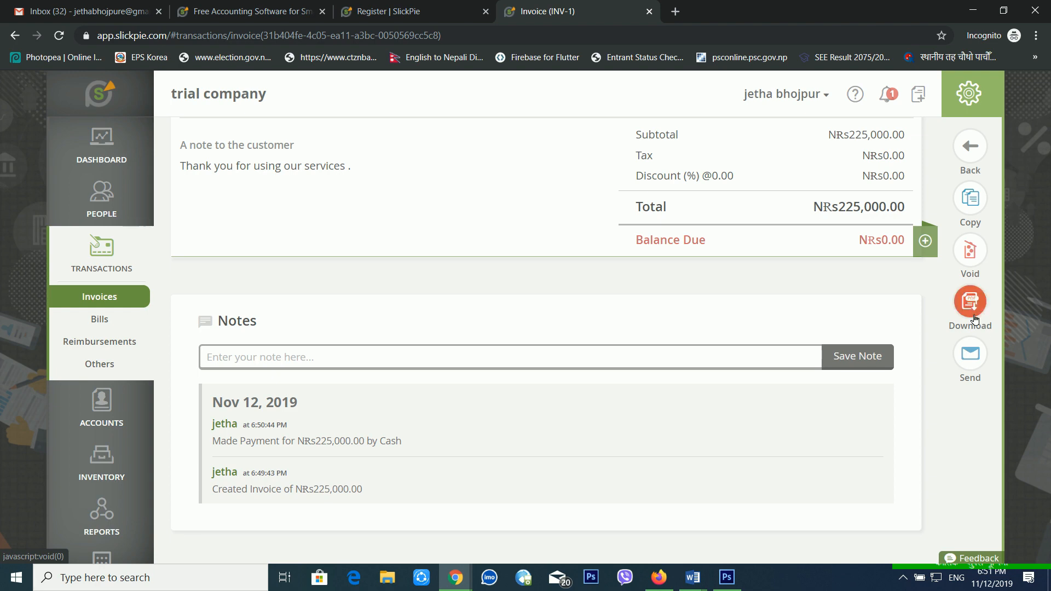
click(970, 355)
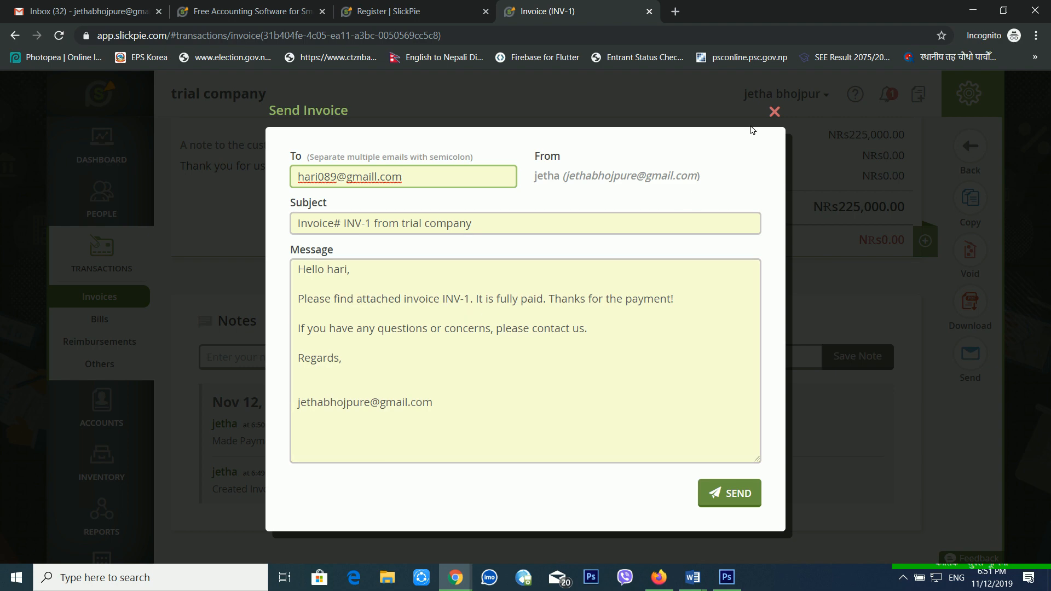
click(775, 112)
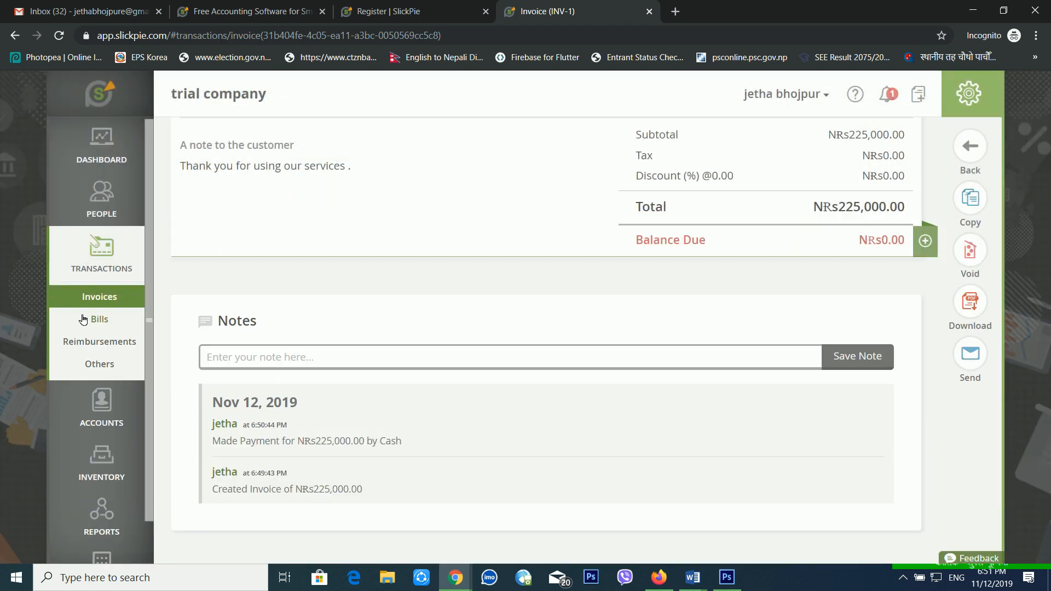
Start a new bill from vendor abc pvt ltd with bill number 1.
click(99, 324)
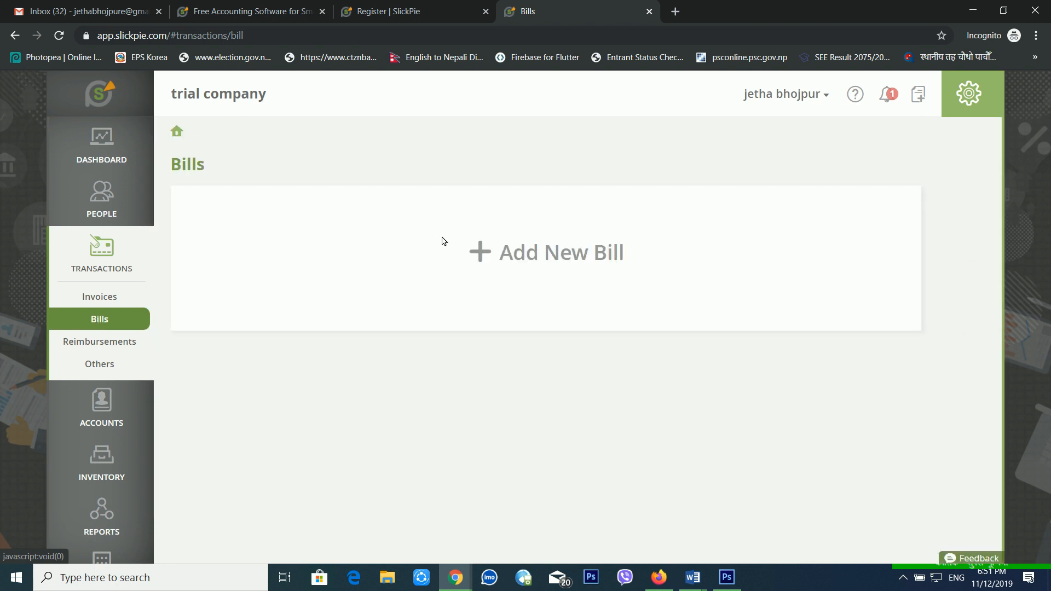
click(563, 254)
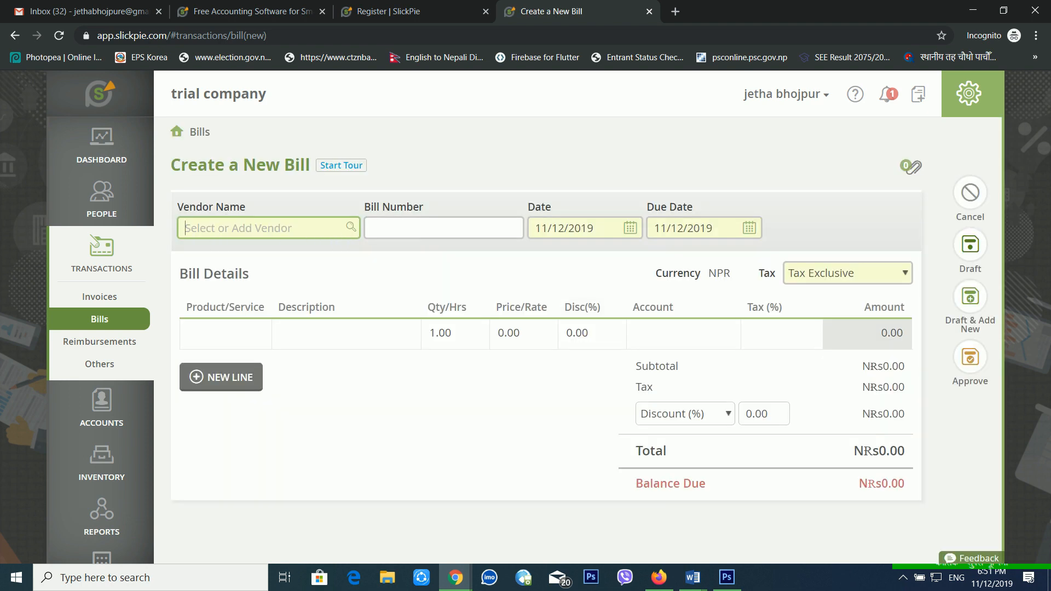
click(355, 232)
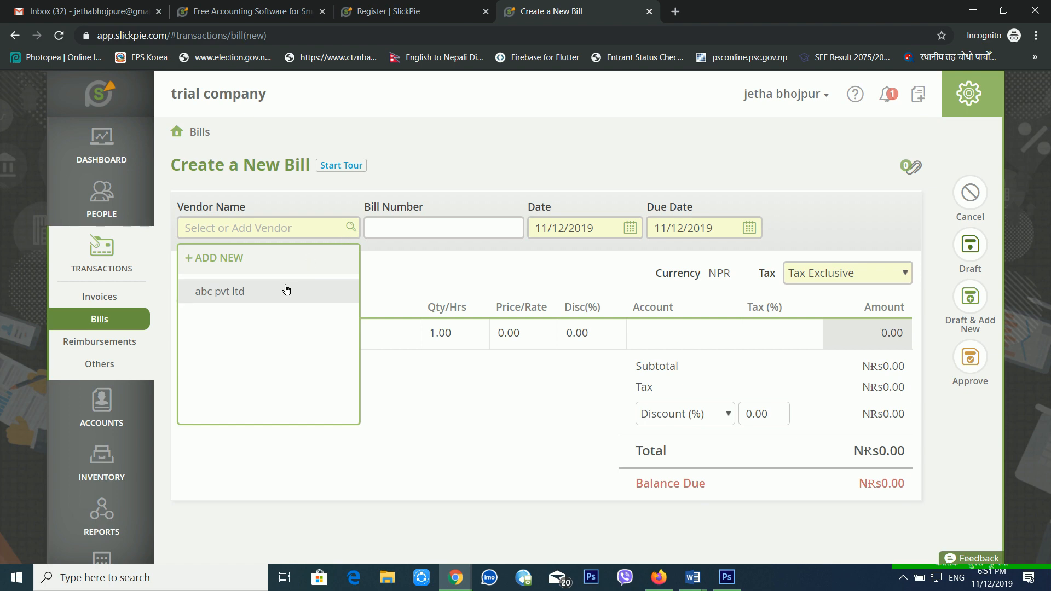
click(286, 290)
click(438, 234)
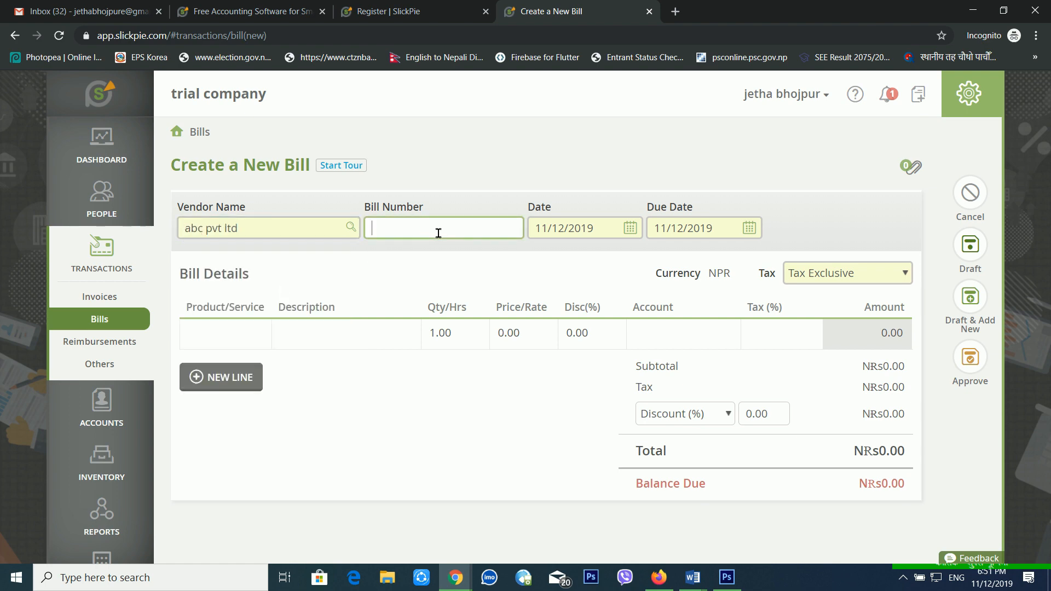
text(1)
Add bill lines for P102 laptop at 40,000.00 and P101 furniture at 150,000.00.
click(254, 337)
click(266, 338)
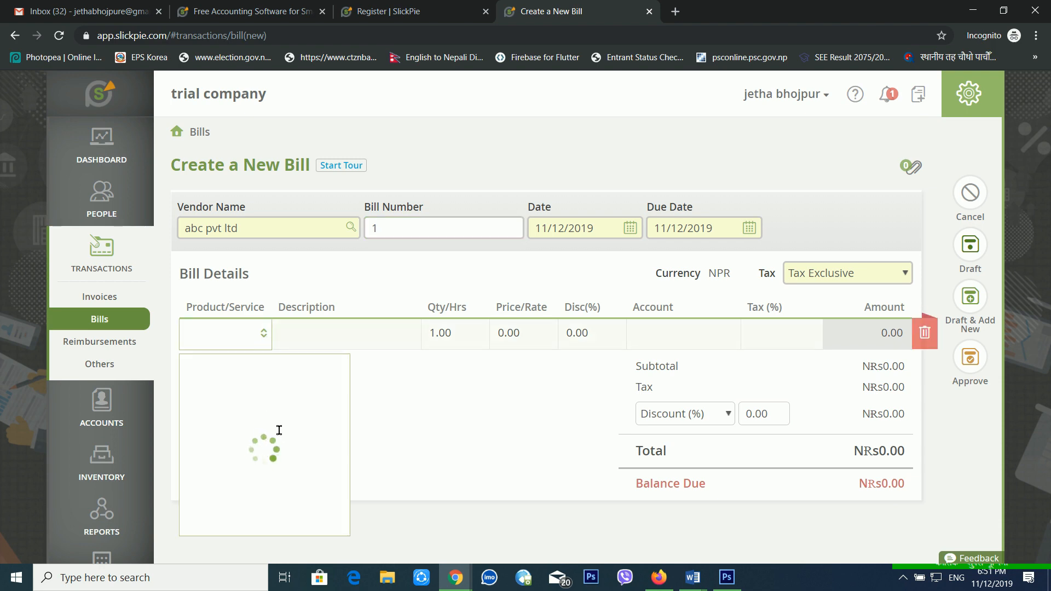
click(245, 425)
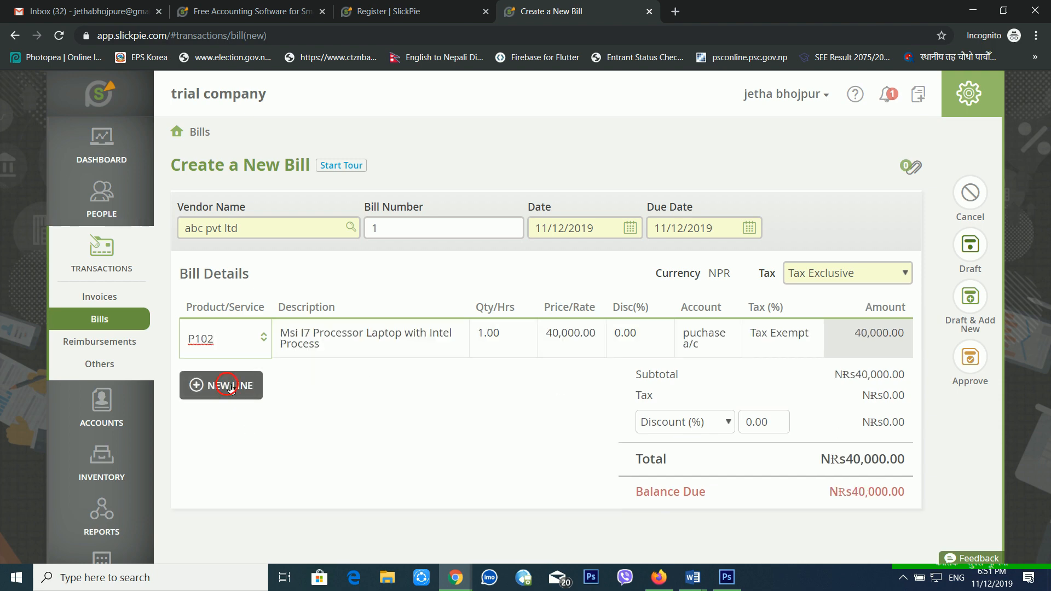
click(223, 387)
click(283, 378)
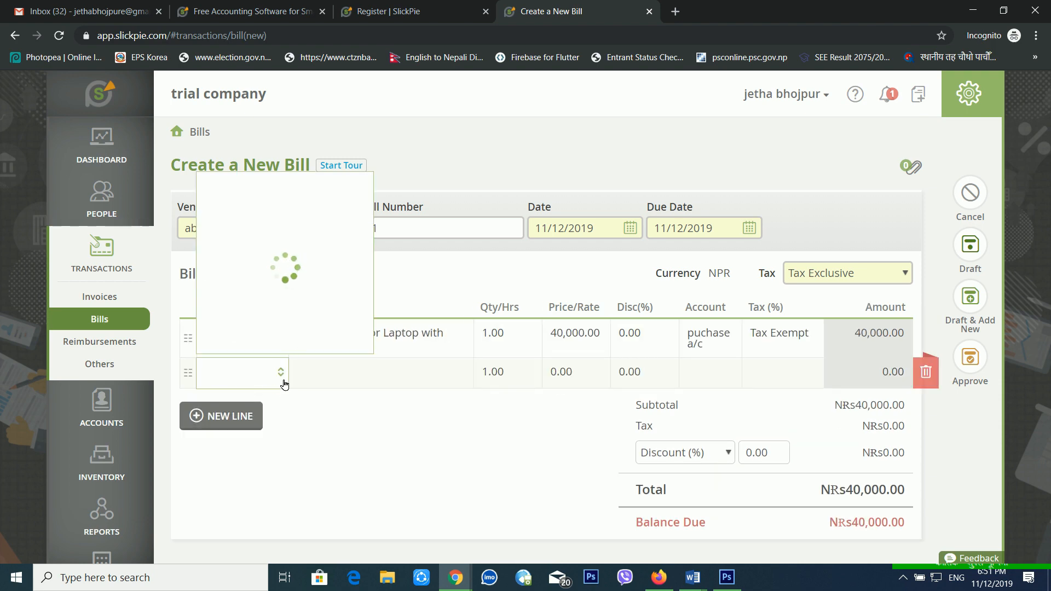
click(306, 221)
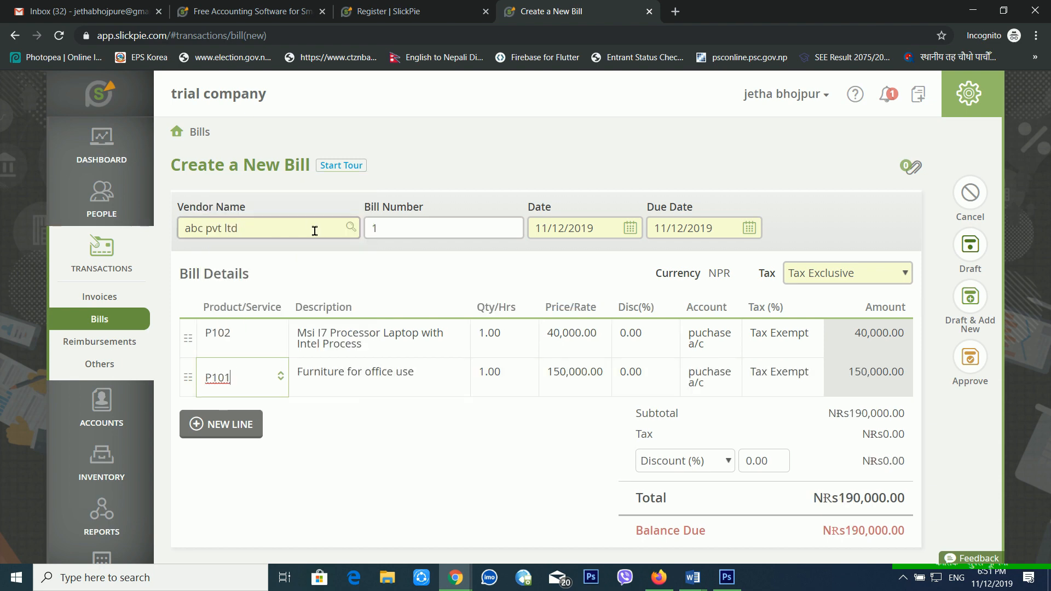
click(517, 346)
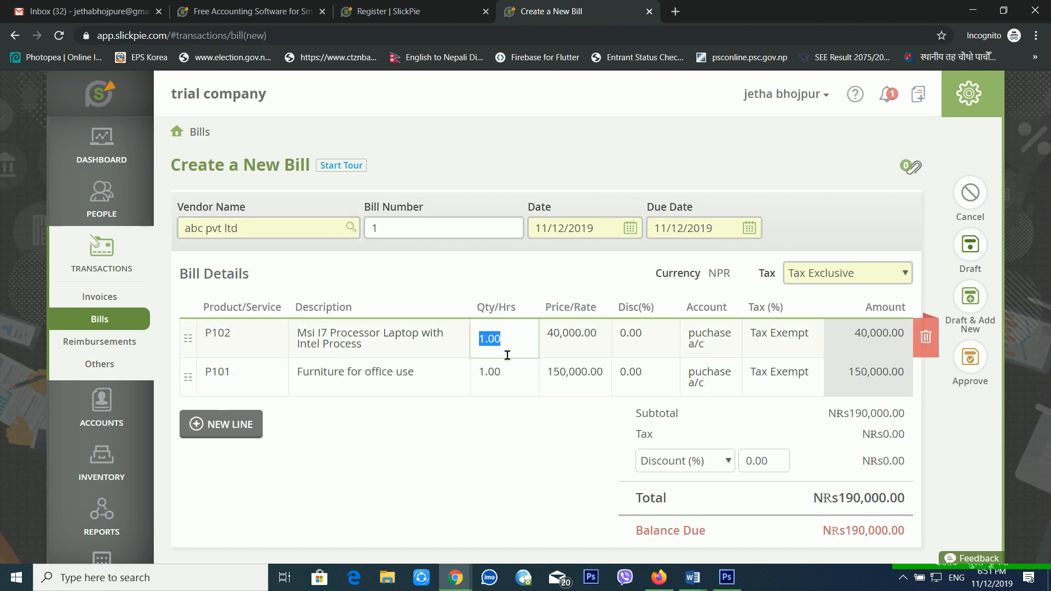
Set the P102 quantity to 4 and a 10% discount on P101, totalling NRs295,000.00.
text(4)
click(544, 430)
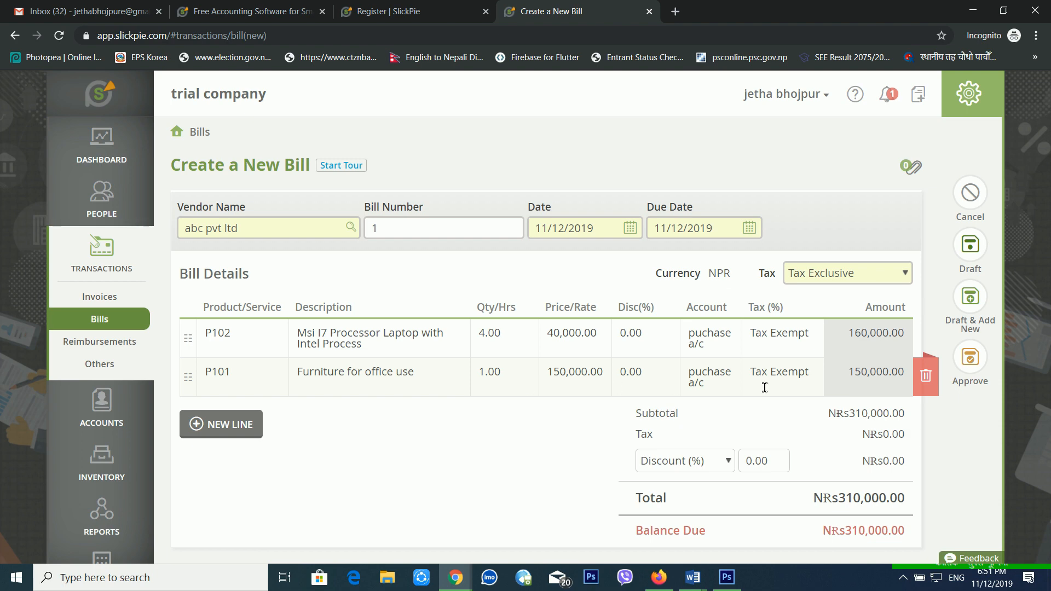
click(521, 387)
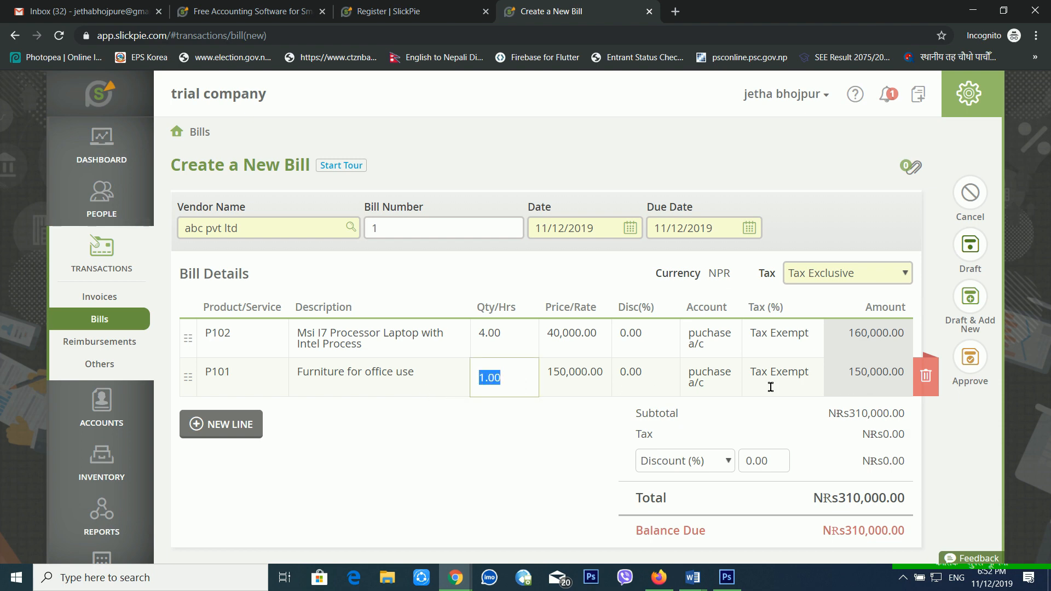
click(801, 411)
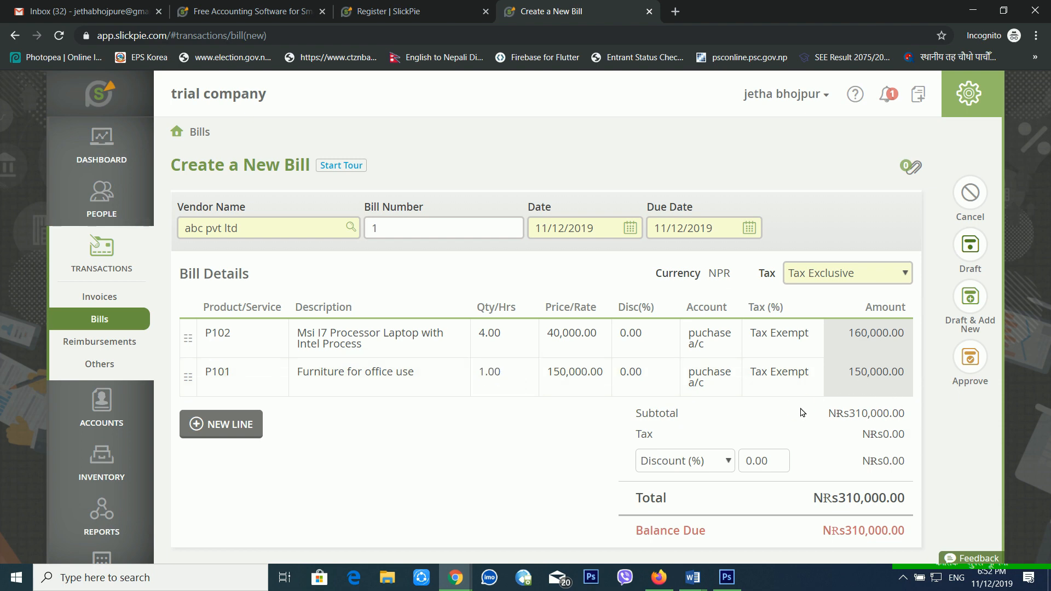
click(648, 383)
text(1)
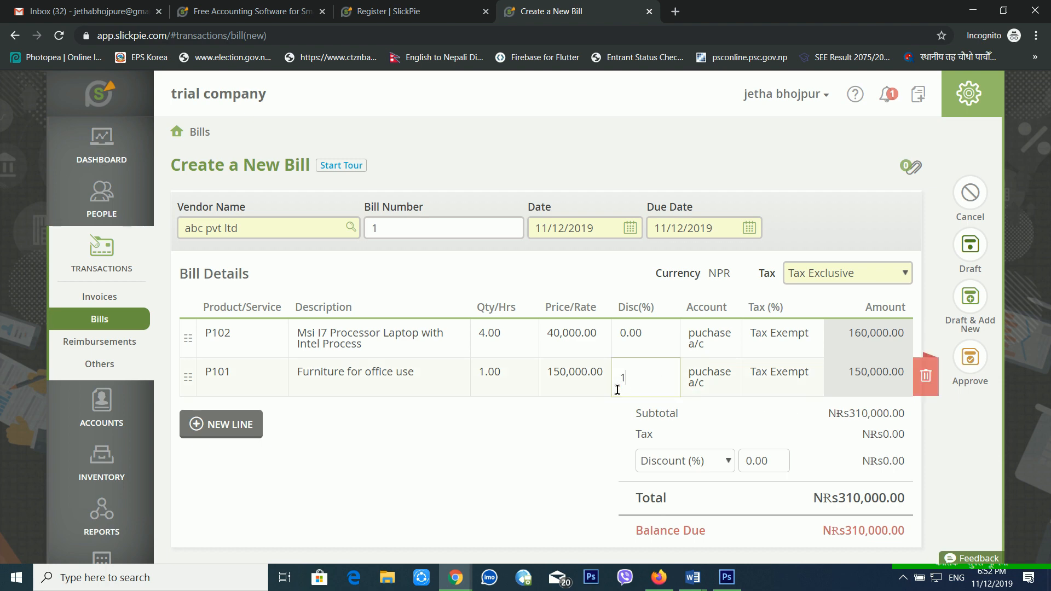
text(0)
click(622, 422)
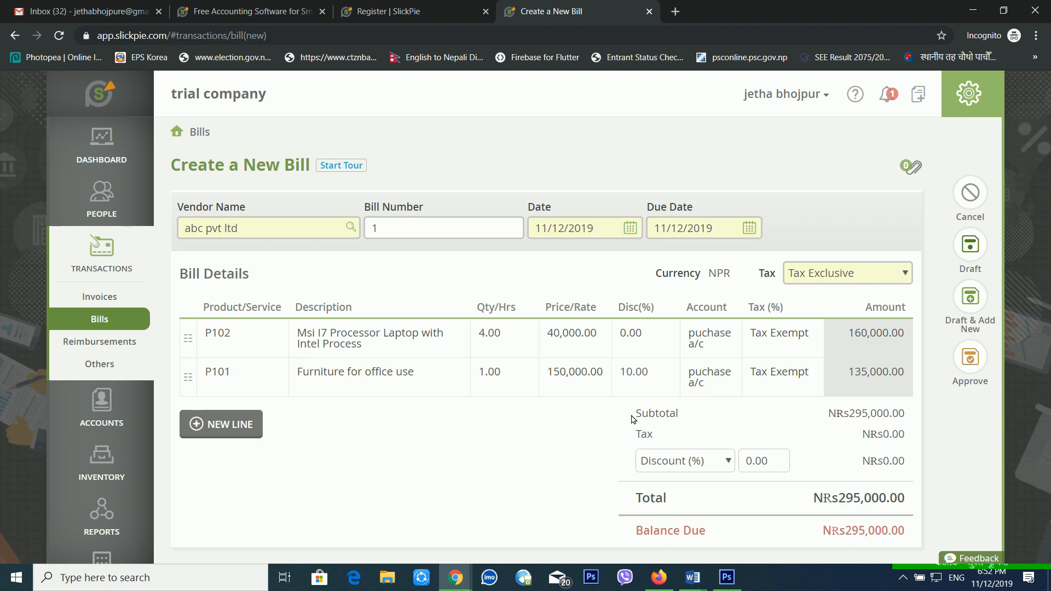
scroll(548, 328, down, 1)
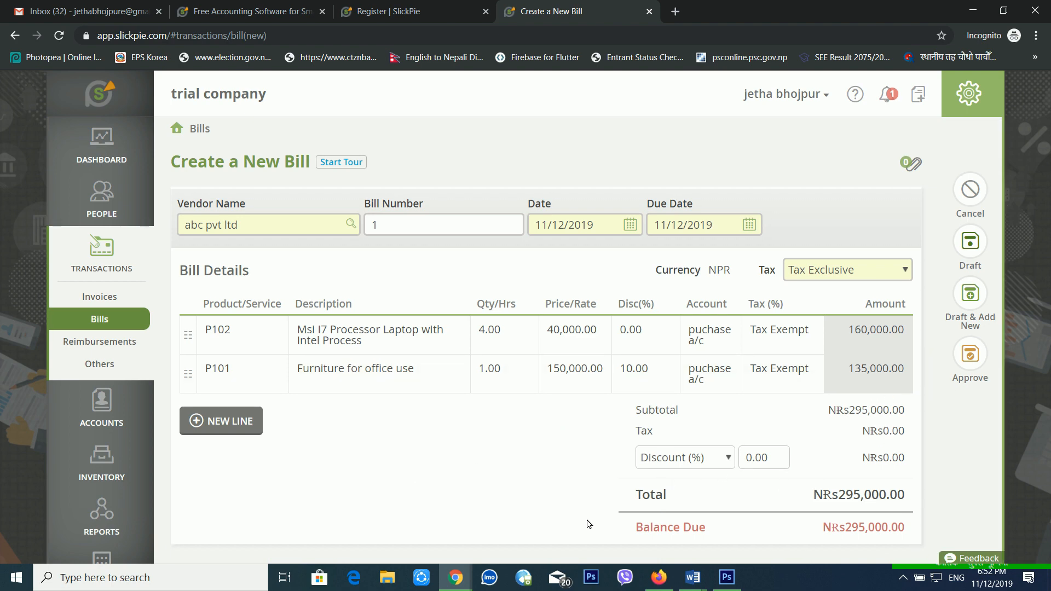
Approve the bill and check its NRs295,000.00 Balance Due.
click(955, 361)
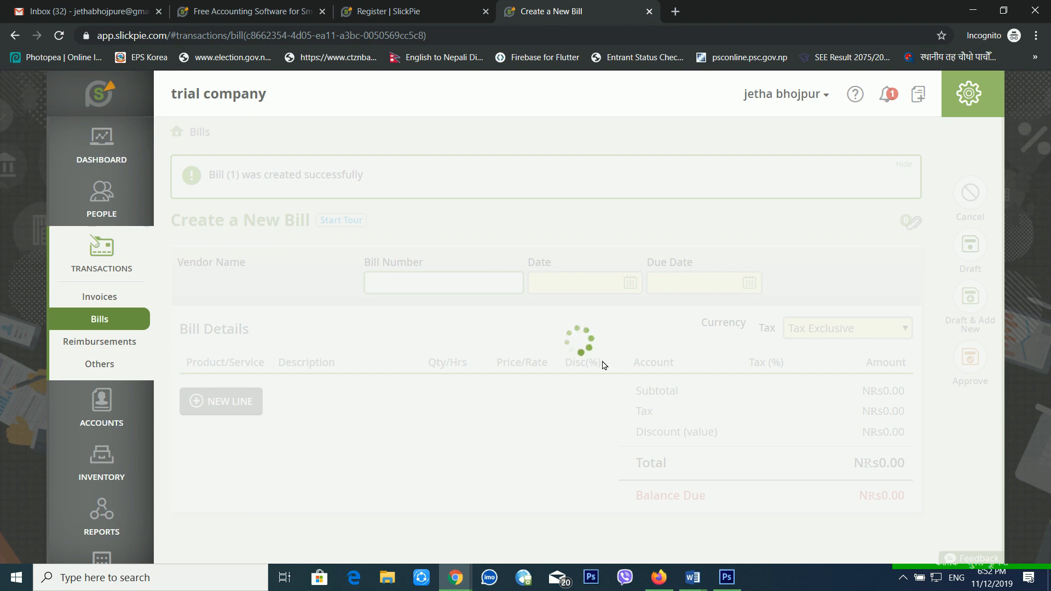
scroll(602, 364, down, 5)
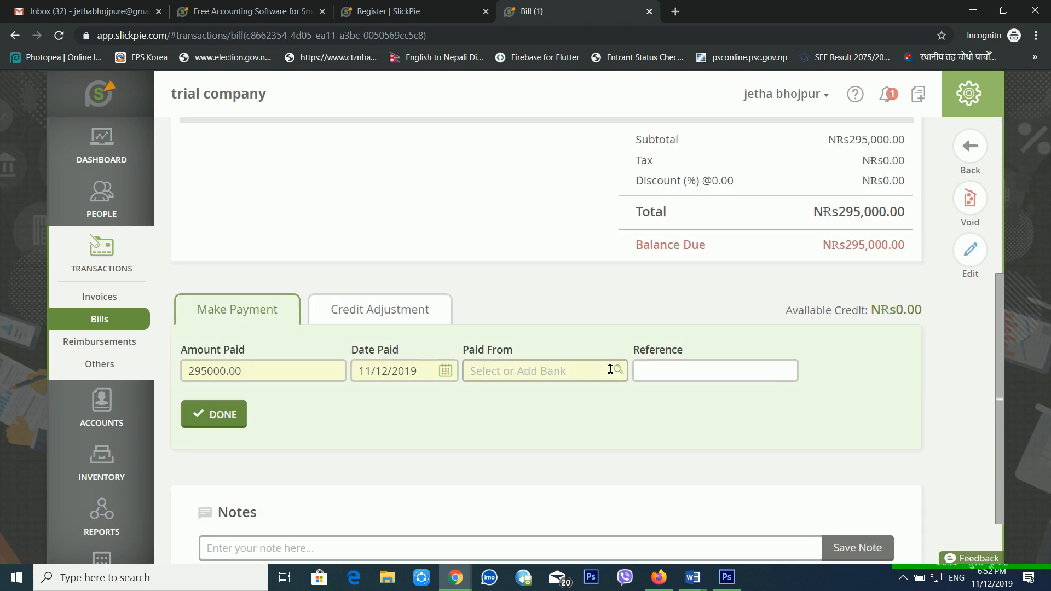
drag(687, 259, 750, 256)
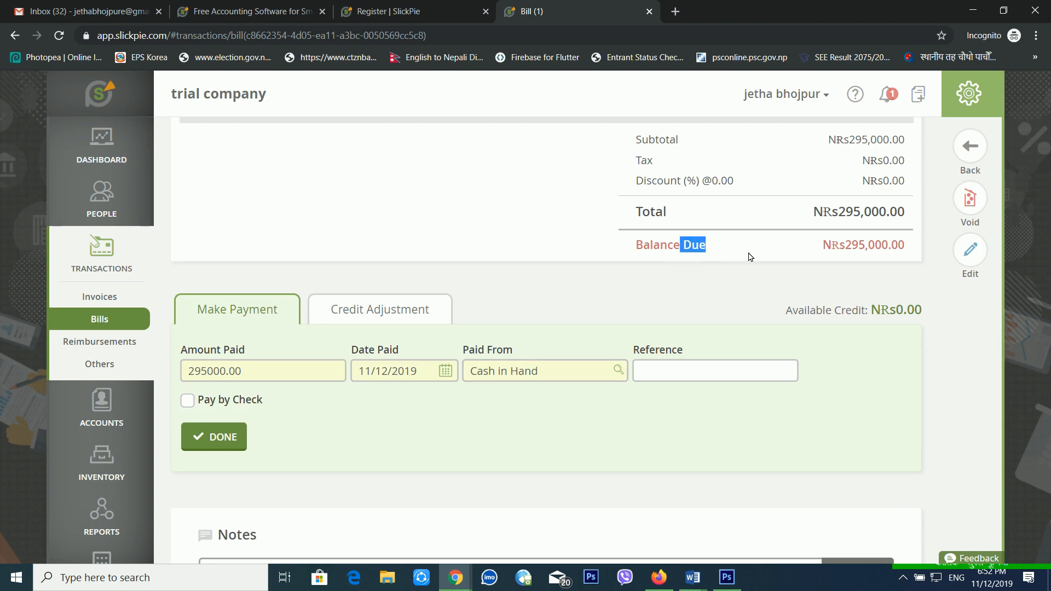
click(876, 253)
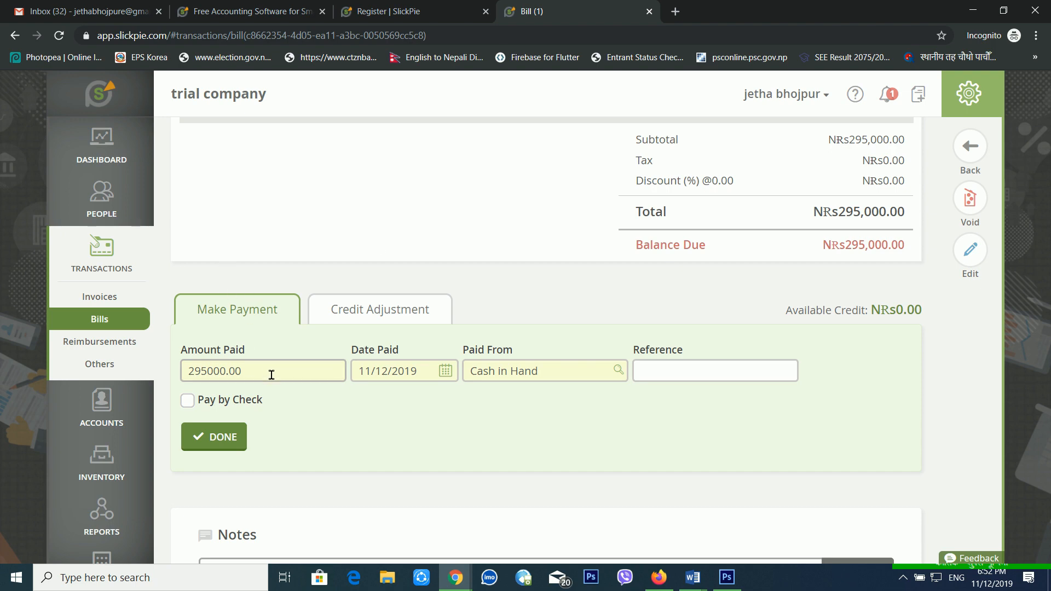
scroll(366, 370, up, 4)
scroll(367, 369, down, 2)
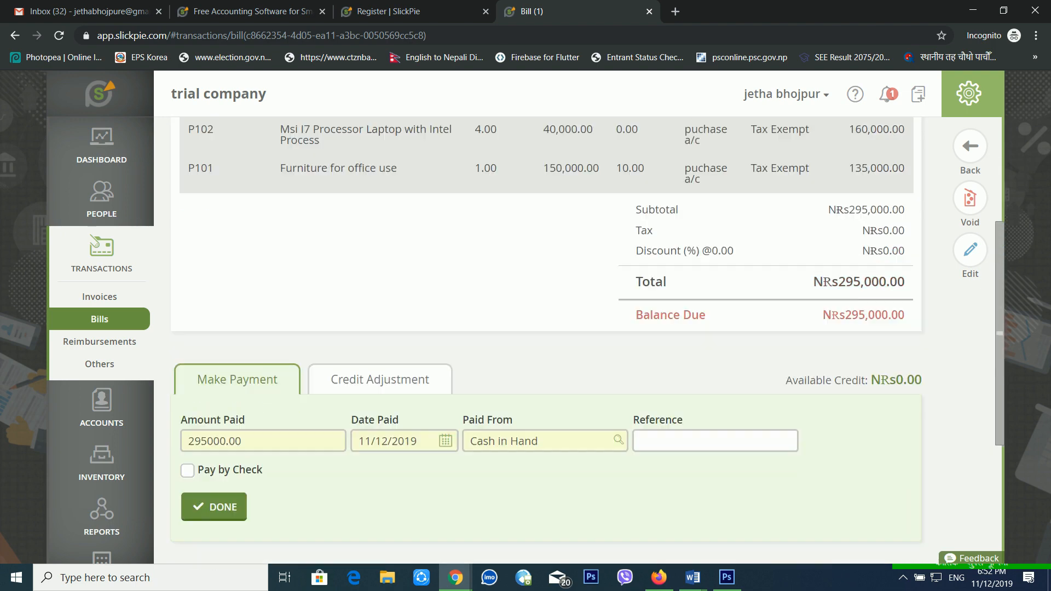
scroll(370, 371, up, 1)
scroll(370, 371, up, 2)
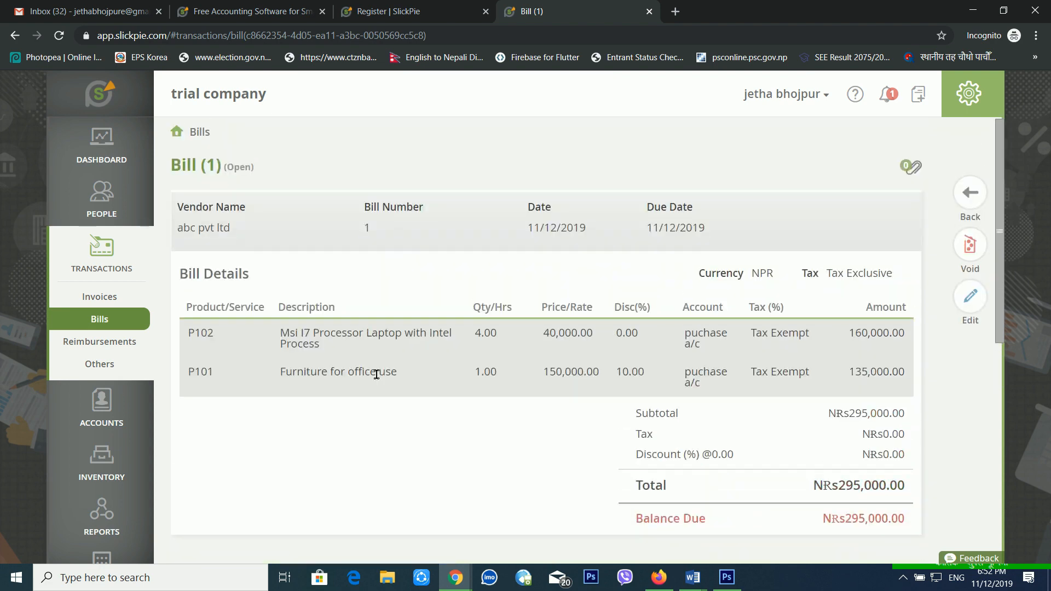
scroll(376, 374, down, 2)
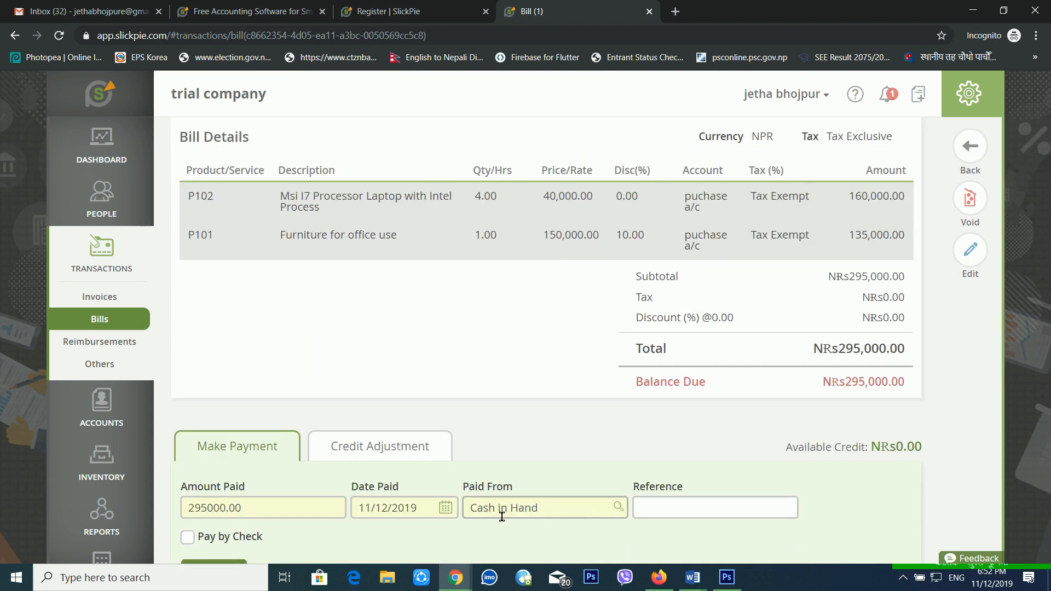
Set Paid From to Cash in Hand, briefly opening and dismissing the check payment form.
click(621, 509)
click(622, 509)
click(621, 509)
click(659, 510)
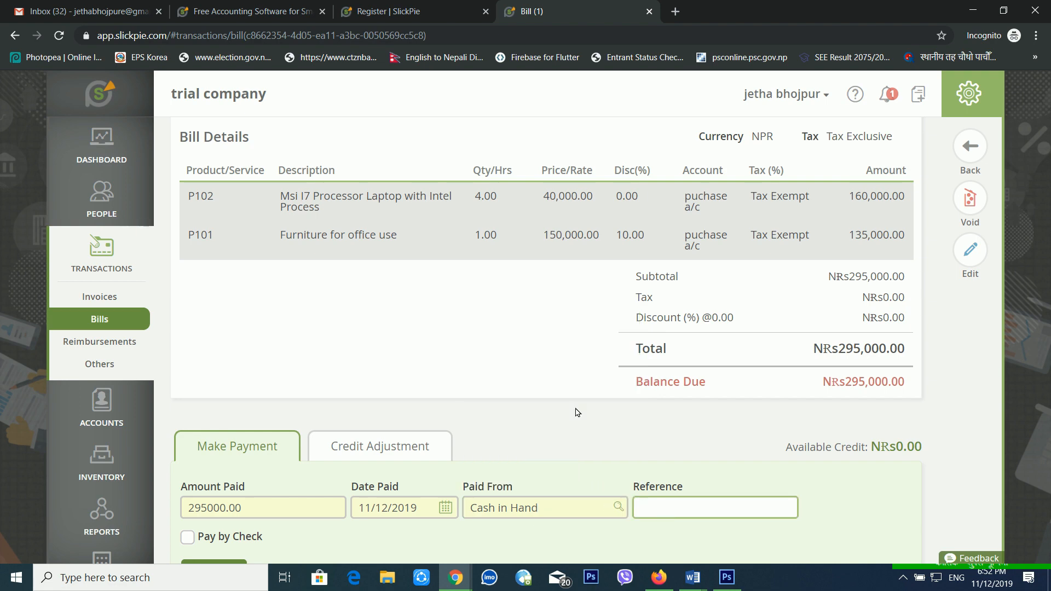
scroll(511, 441, down, 2)
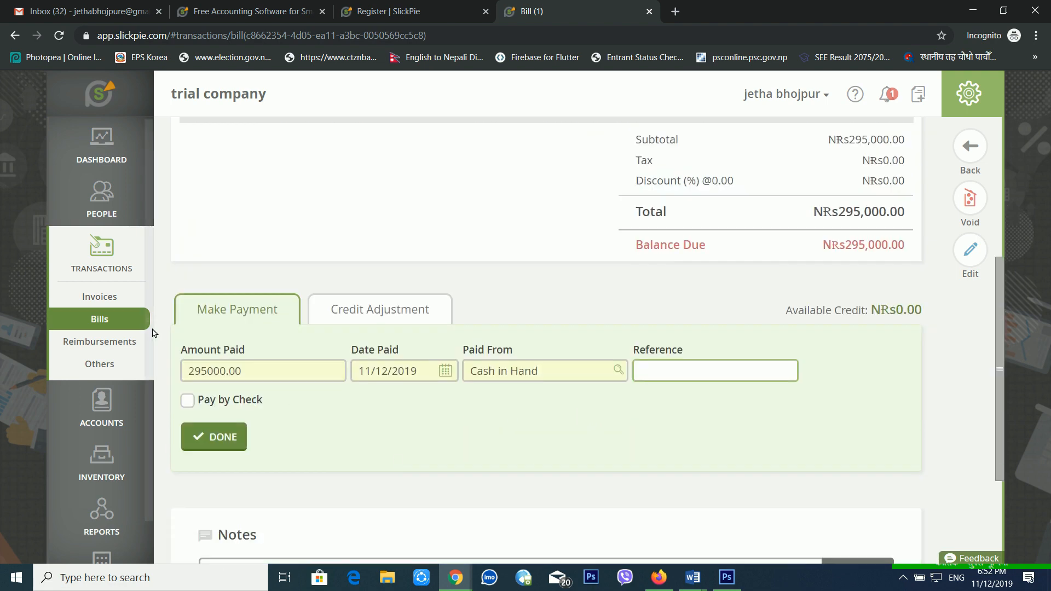
click(190, 402)
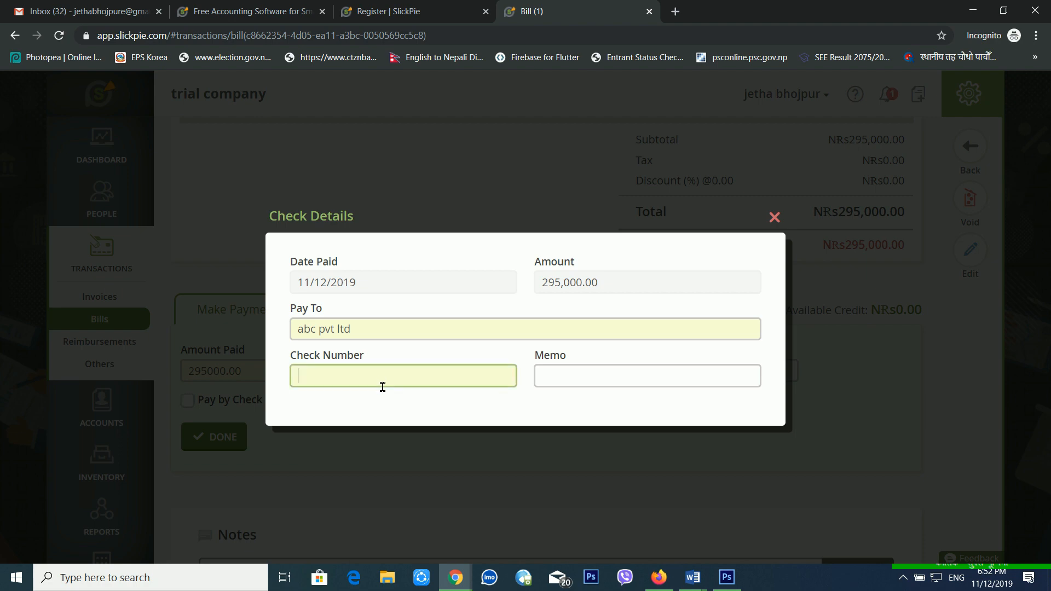
click(773, 217)
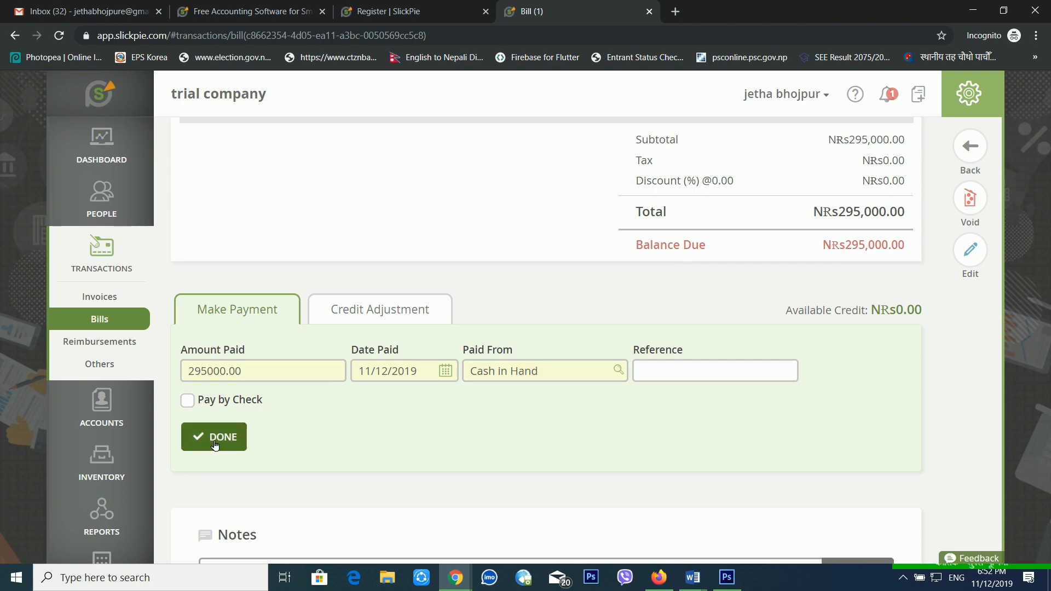
Record the NRs295,000.00 payment, leaving a Balance Due of NRs0.00.
click(377, 307)
click(229, 314)
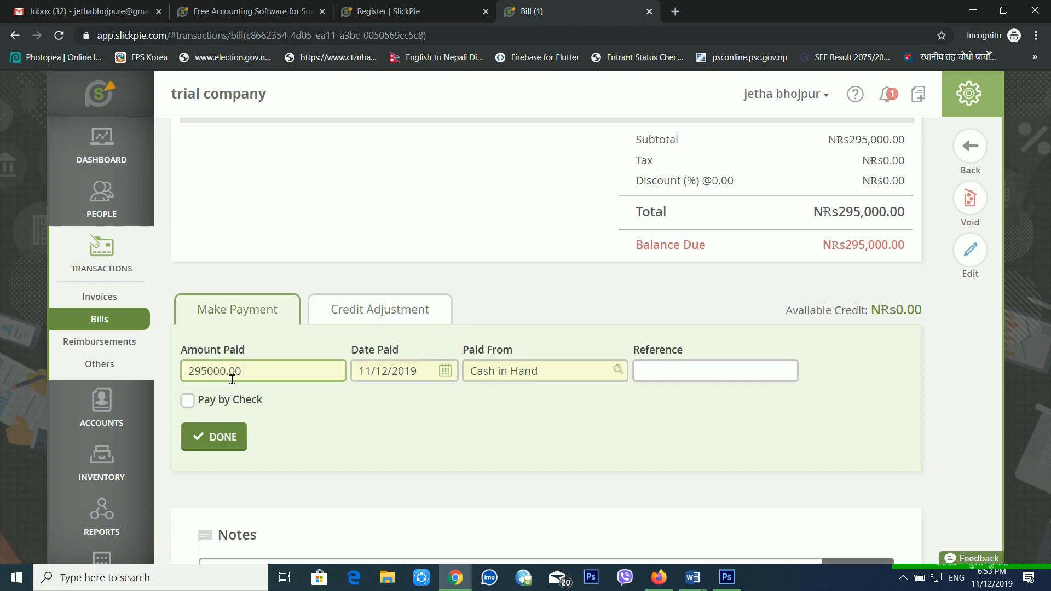
click(218, 436)
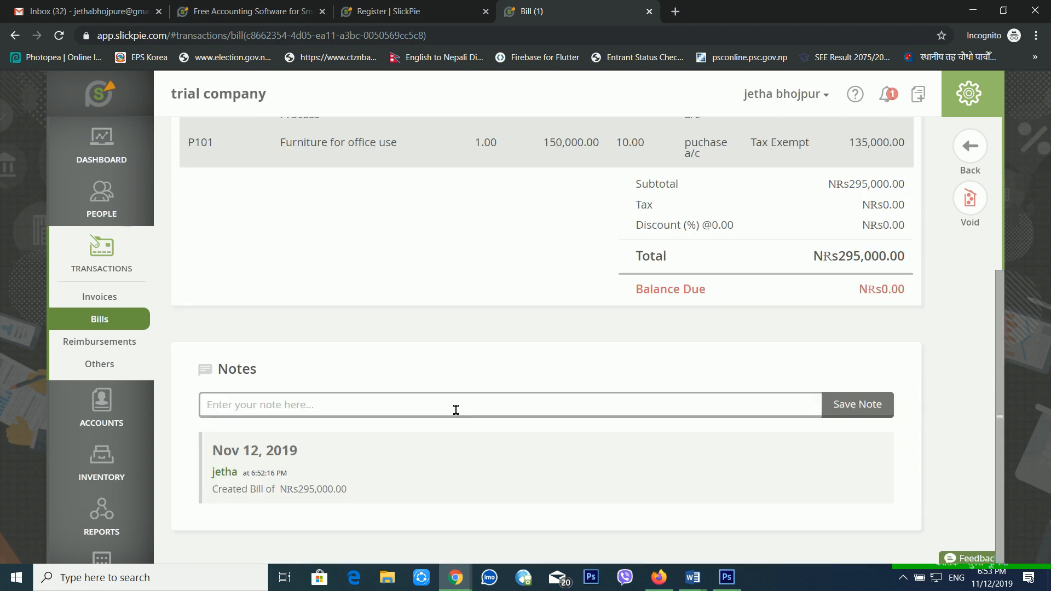
scroll(456, 409, up, 3)
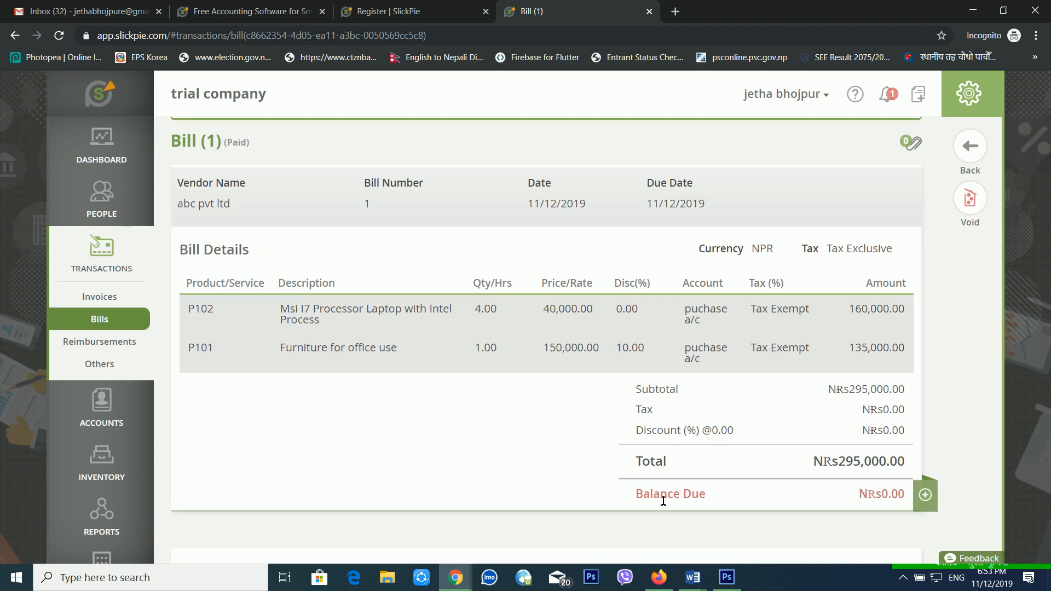
drag(654, 494, 738, 500)
scroll(825, 484, up, 2)
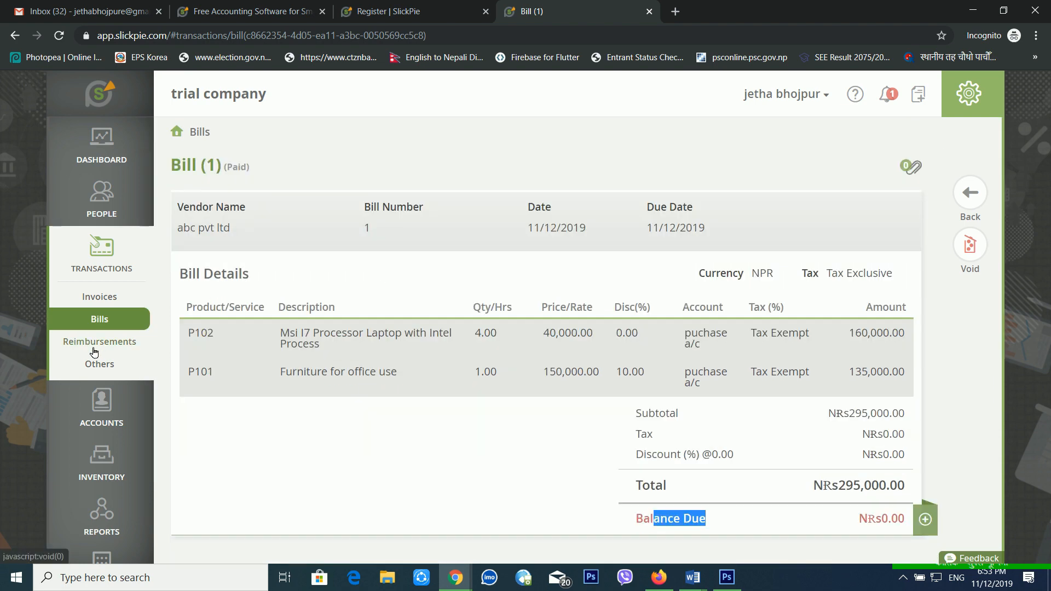
Start a new reimbursable expense and choose the employee as Expense From.
click(97, 345)
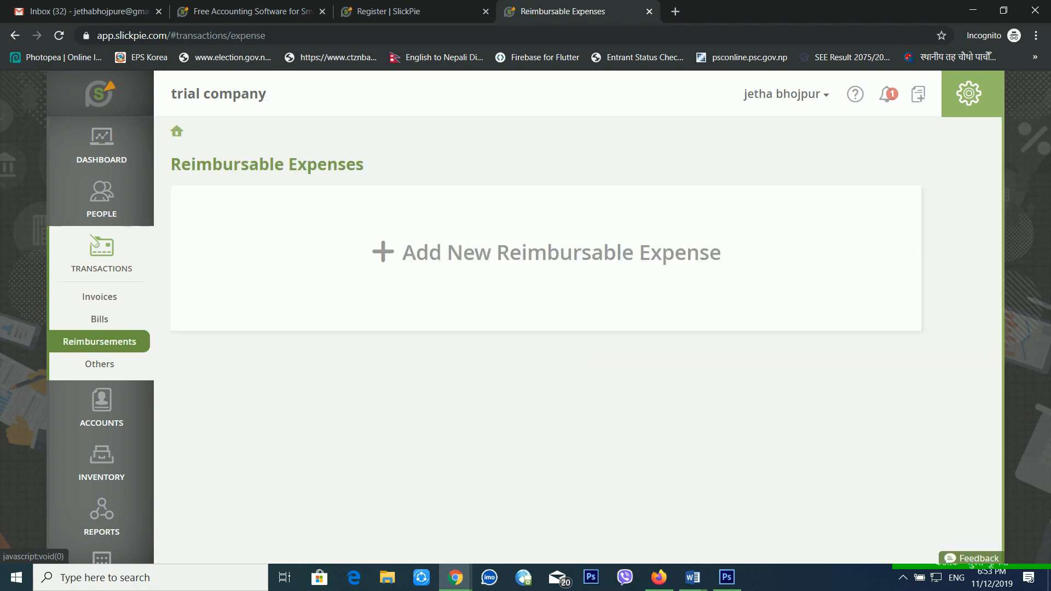
click(509, 254)
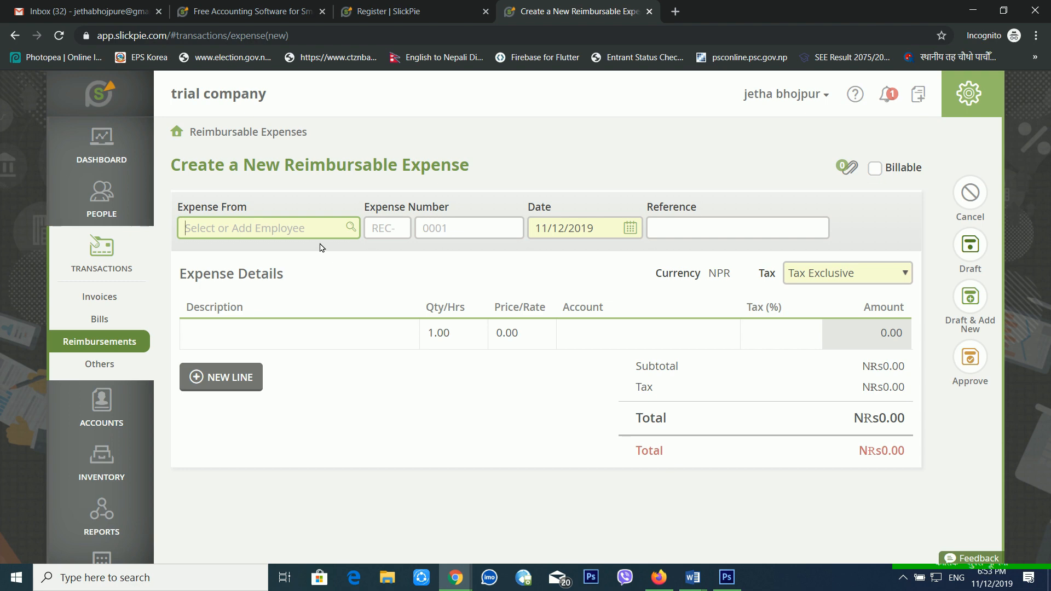
click(357, 233)
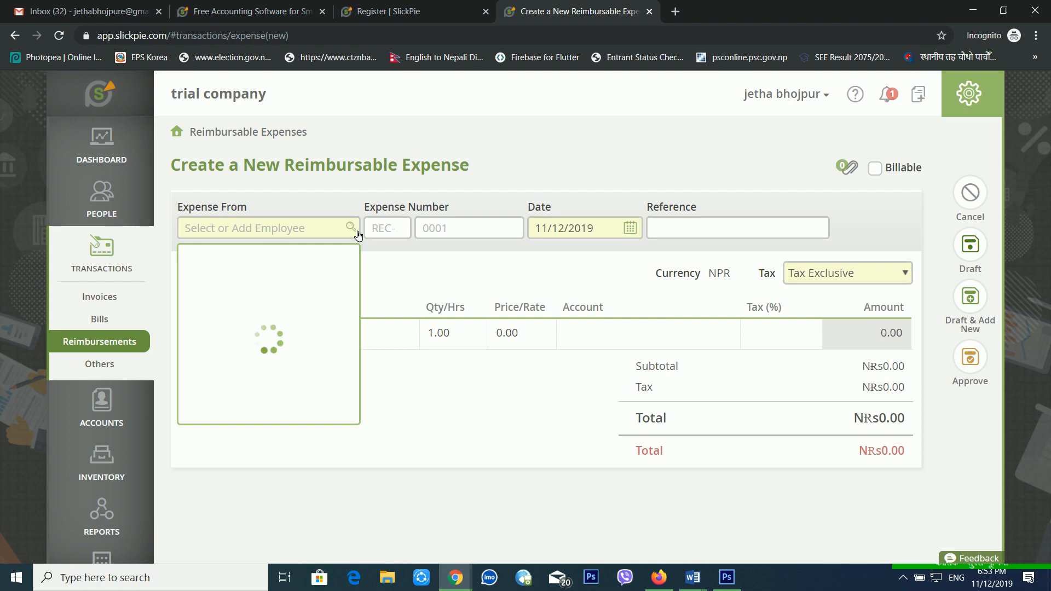
click(275, 290)
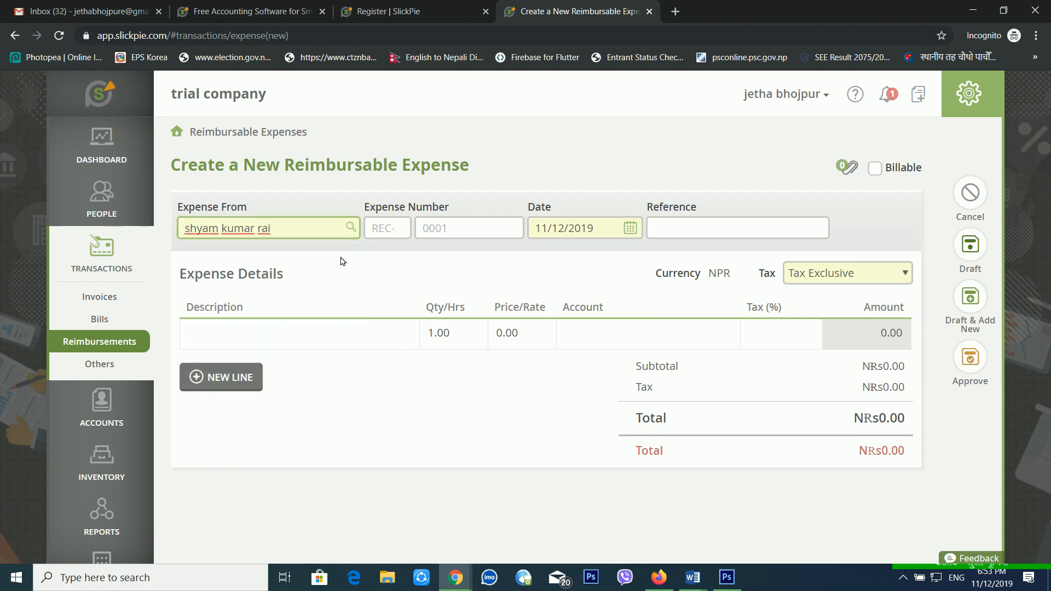
Enter the expense number as prefix rec and number 0001.
click(409, 237)
text(rec)
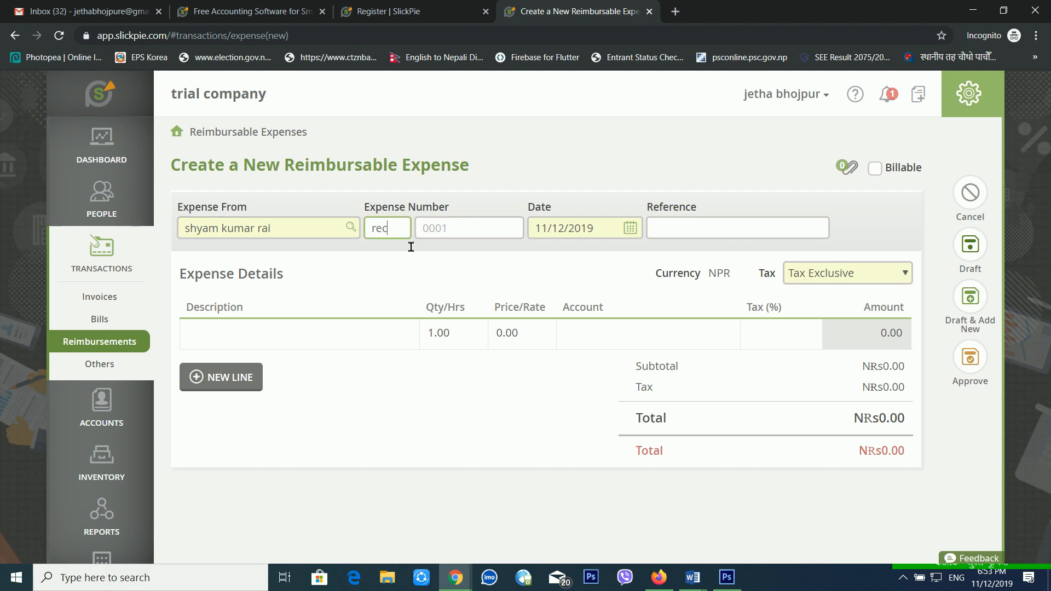
click(458, 238)
text(0001)
click(463, 271)
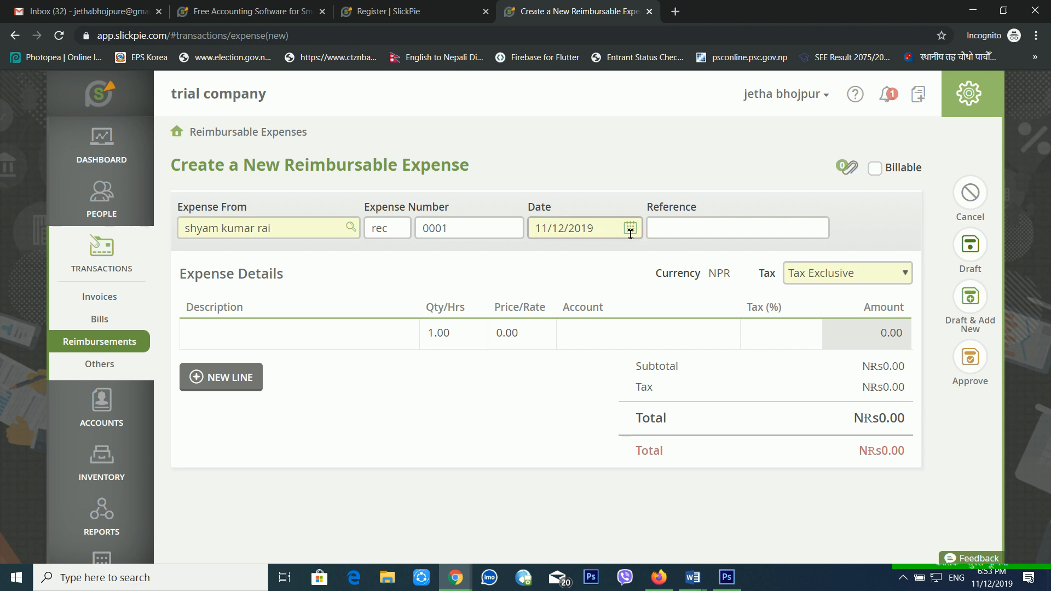
click(330, 336)
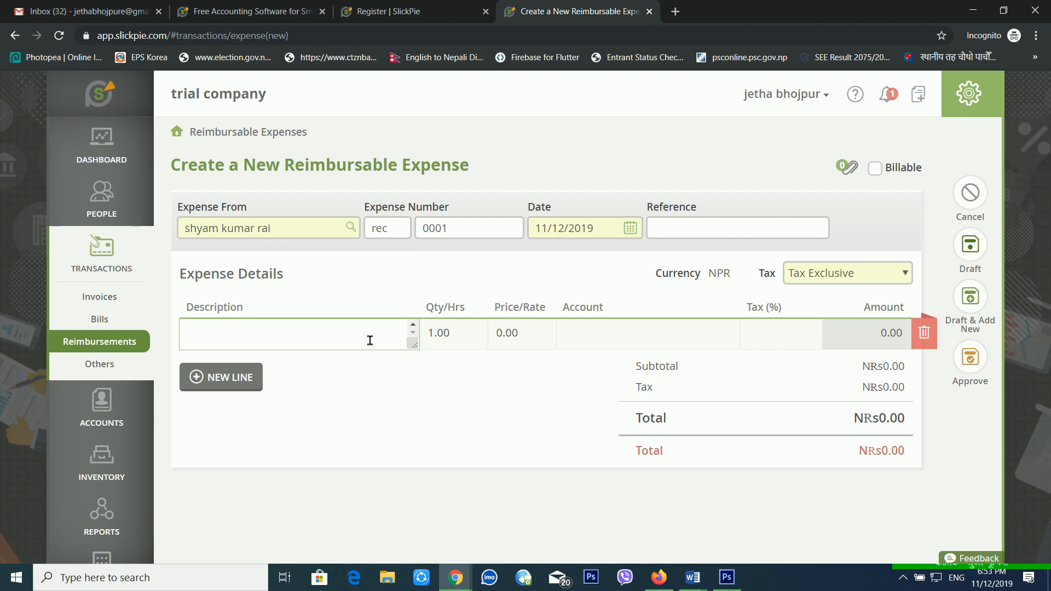
Add a Telephone Charge line at 1,000.00 under Office Expenses, Tax Exempt.
text(Telephone Charge)
click(546, 347)
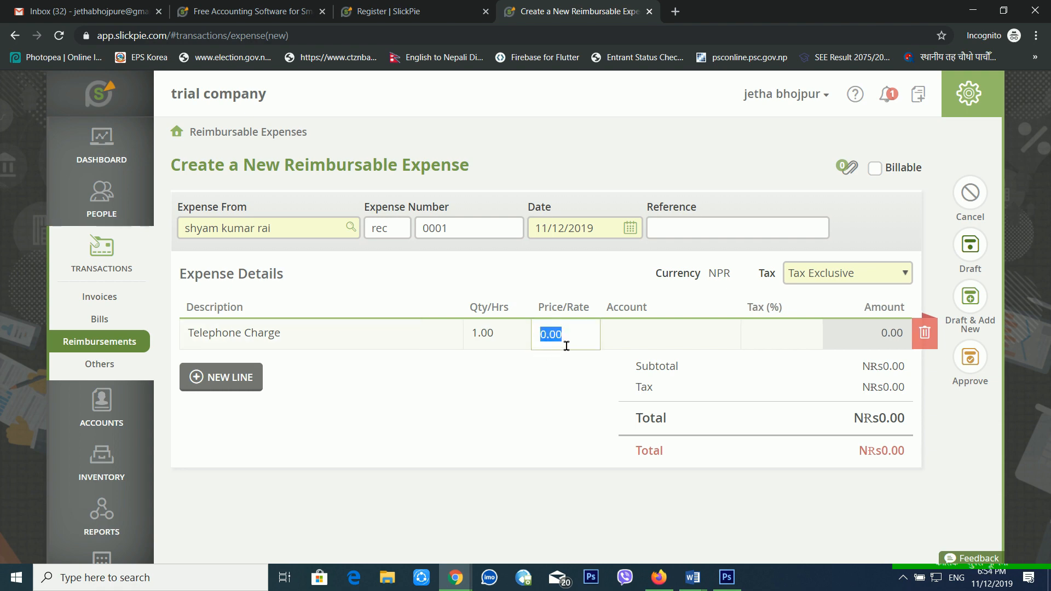
text(1,0)
text(000)
click(640, 345)
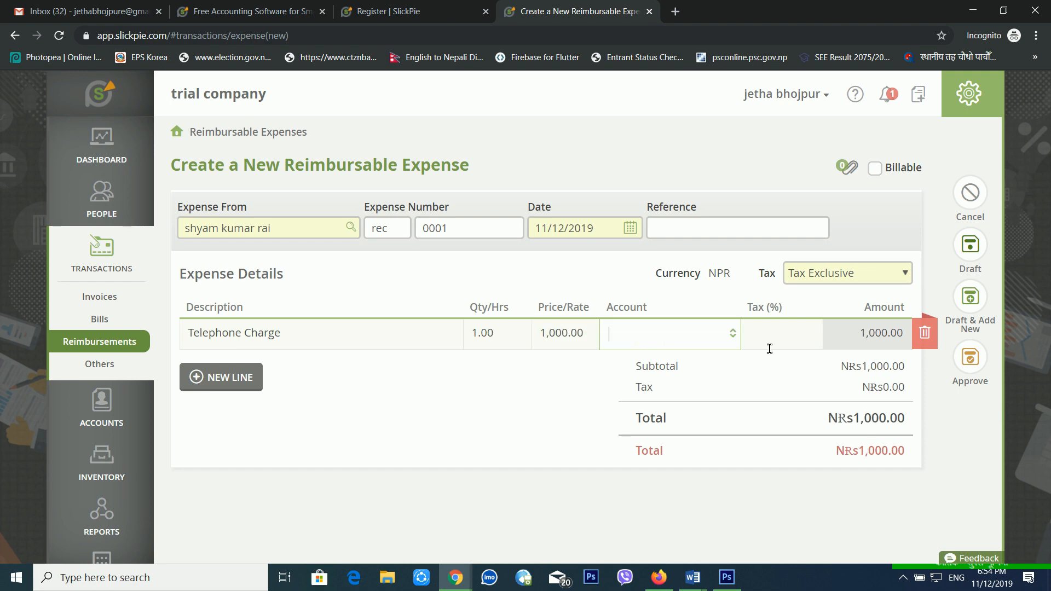
click(736, 342)
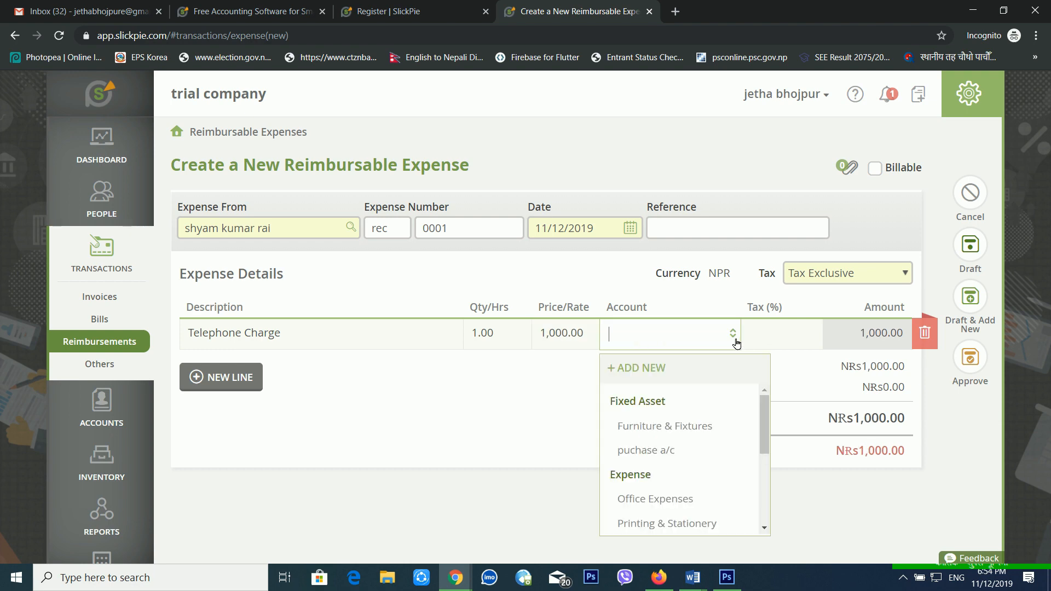
click(711, 497)
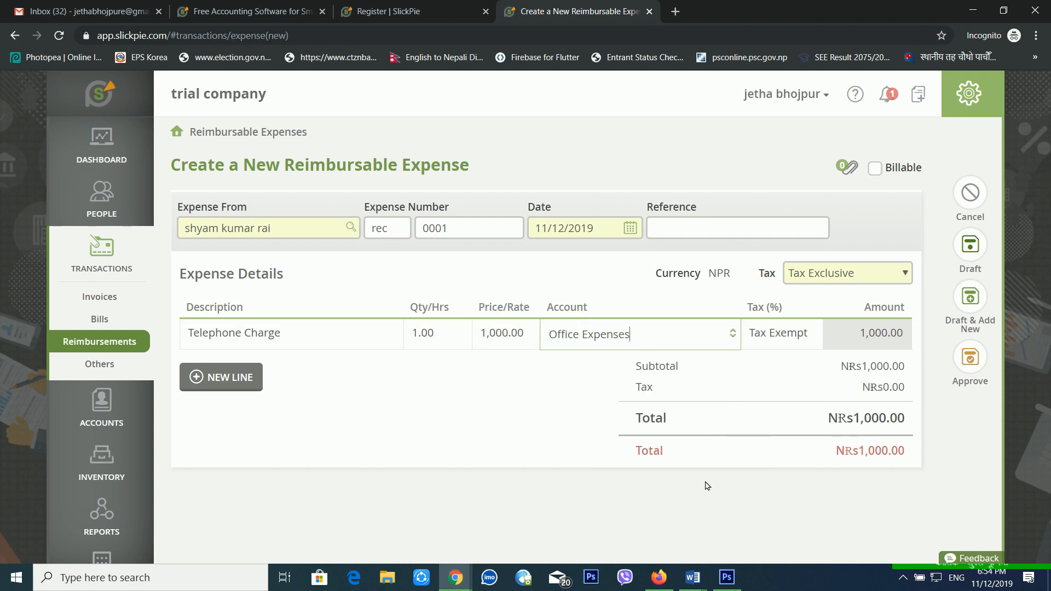
click(737, 336)
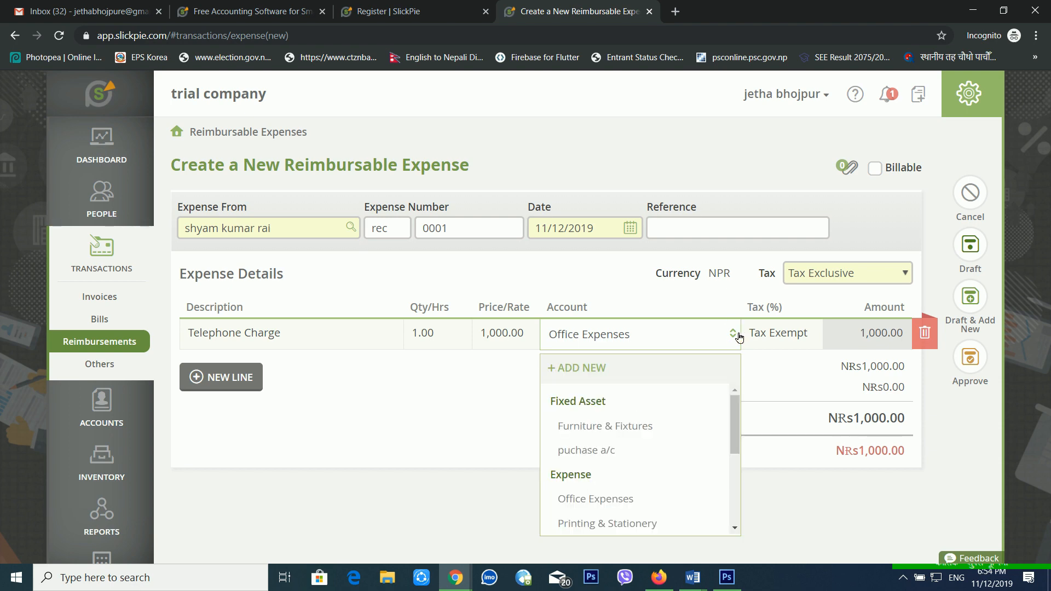
click(780, 374)
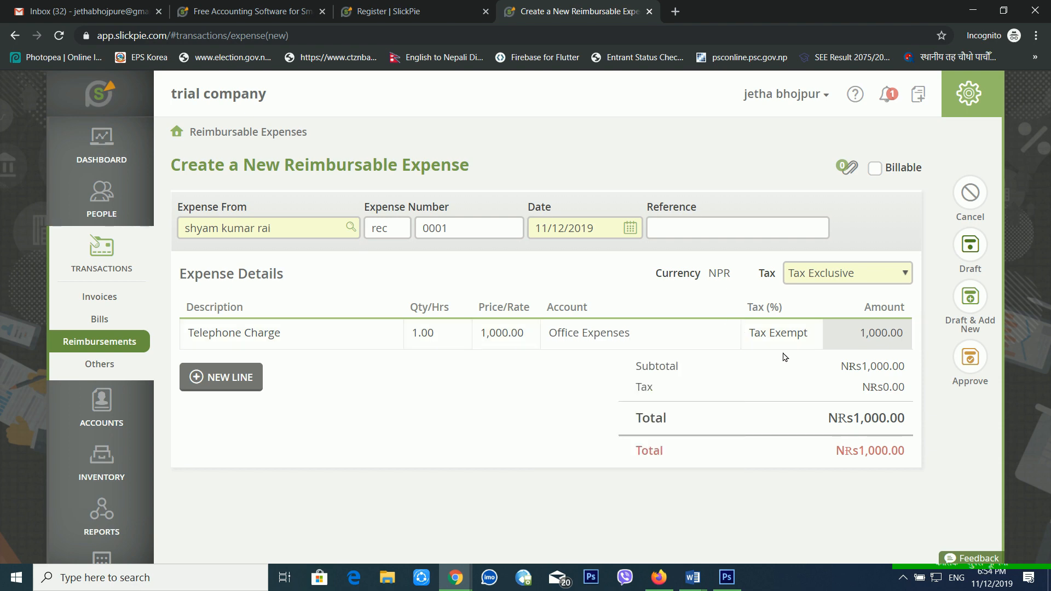
click(790, 347)
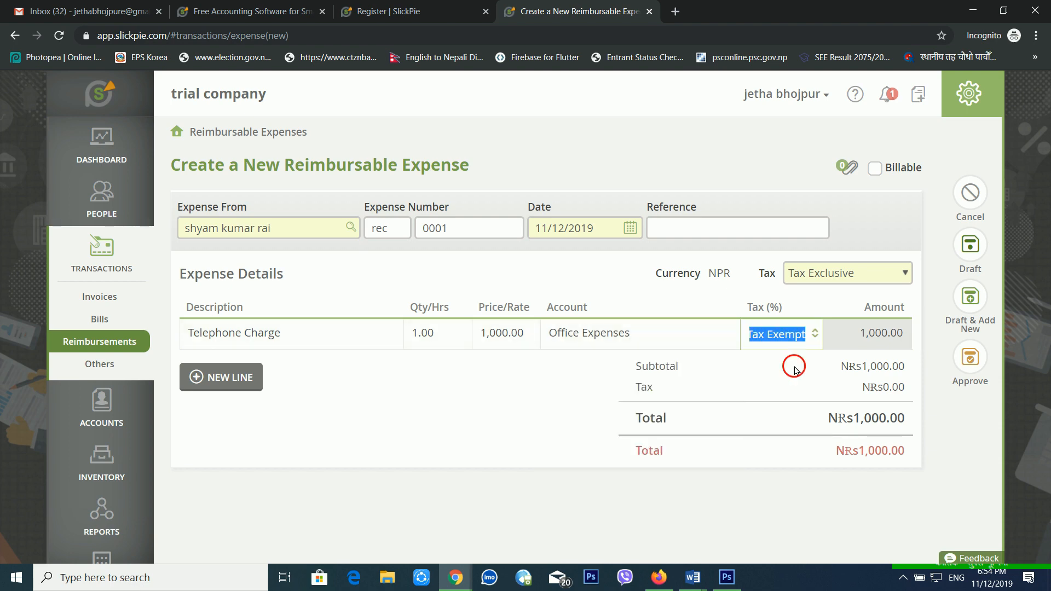
click(794, 370)
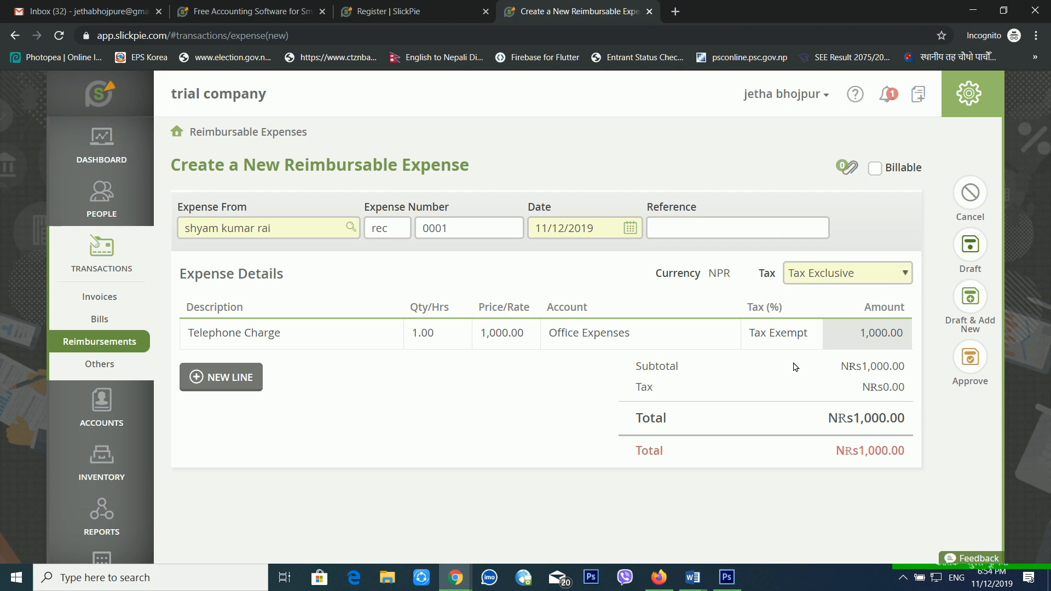
Add a second line, HOuse rent at 1,500.00 under Office Expenses.
click(255, 387)
text(V)
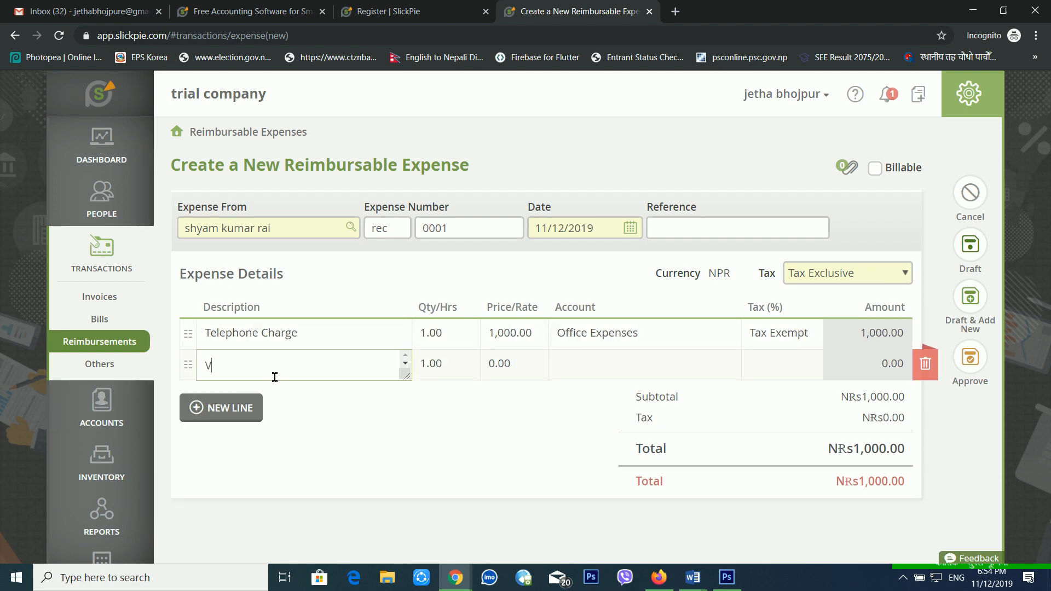
text(ehicle rent)
key(Tab)
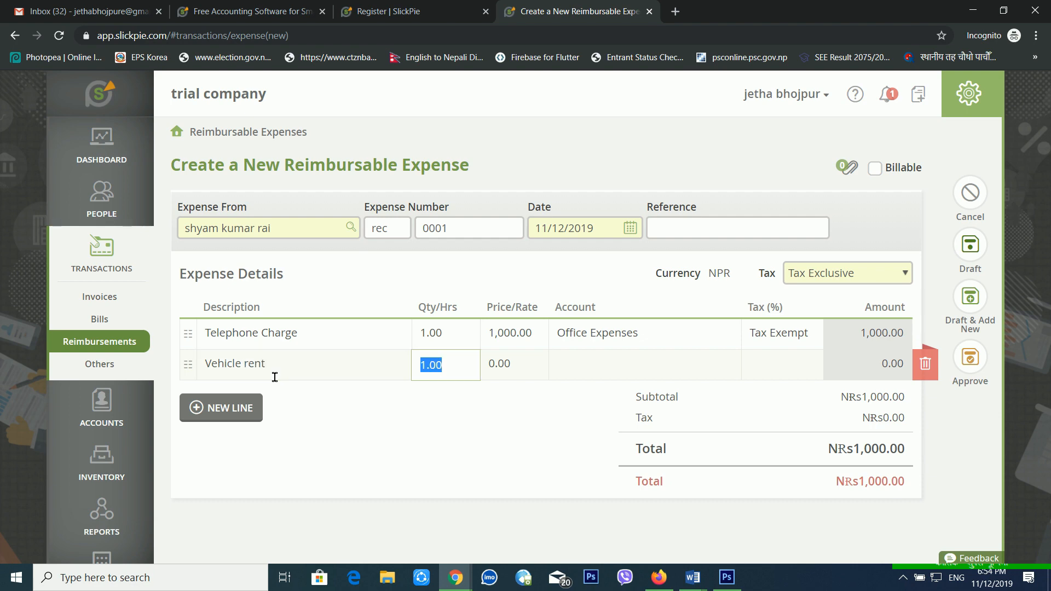
click(274, 378)
text(HOuse rent)
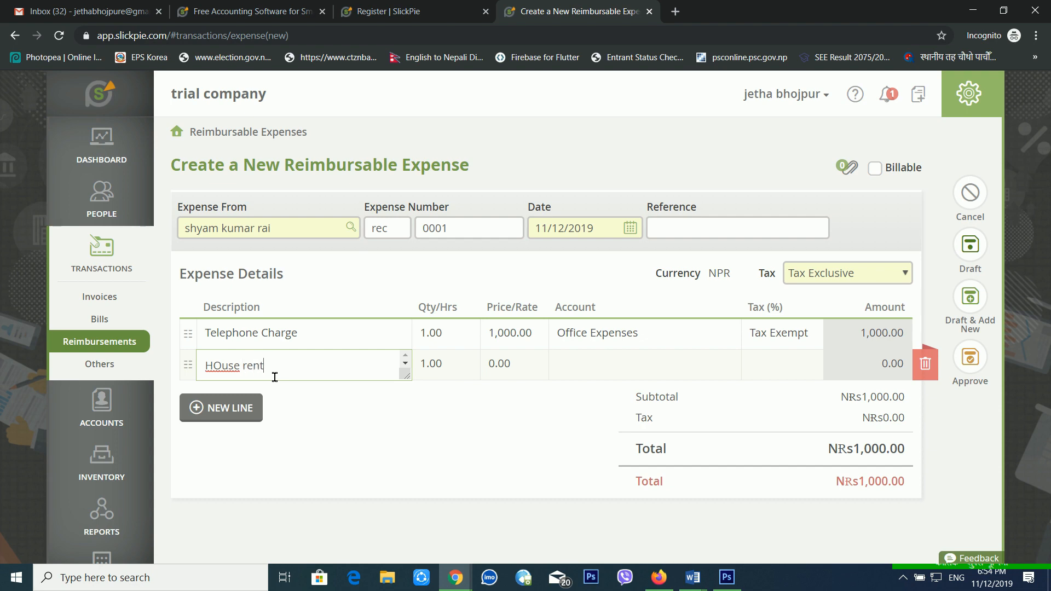
key(Tab)
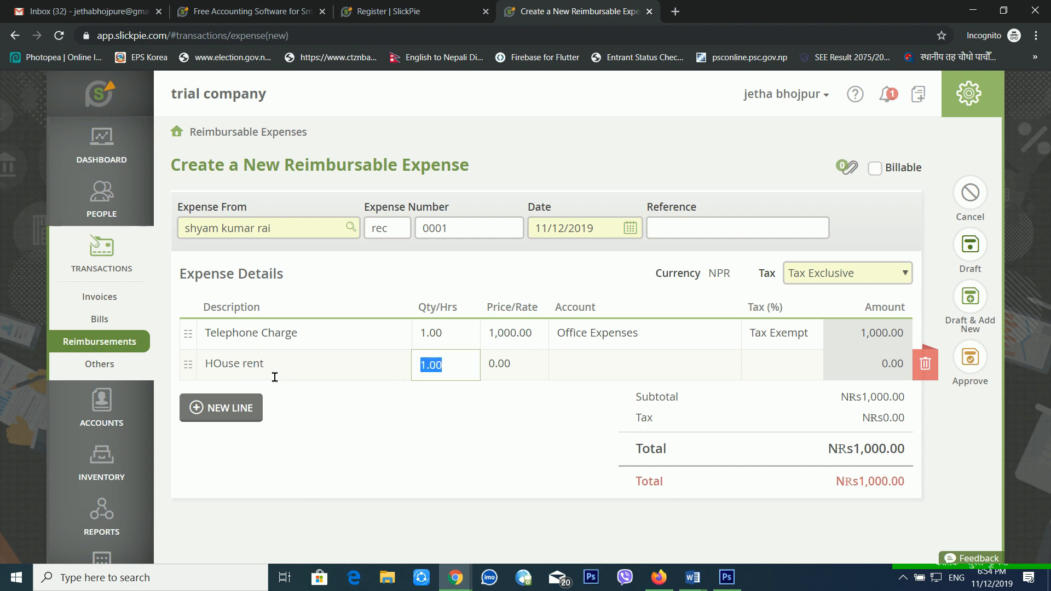
key(Tab)
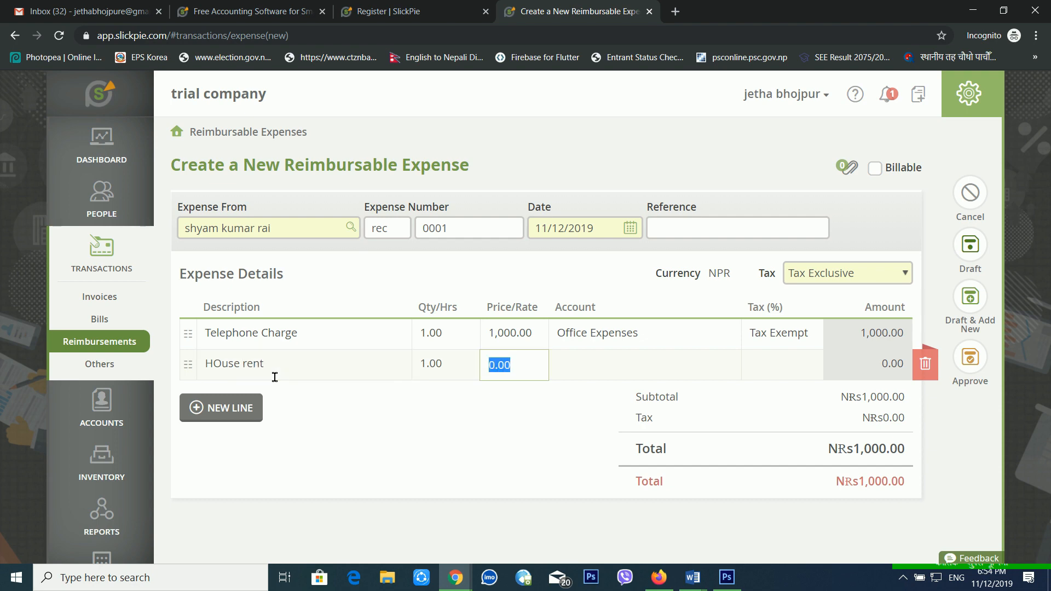
text(15000)
key(BackSpace)
key(Tab)
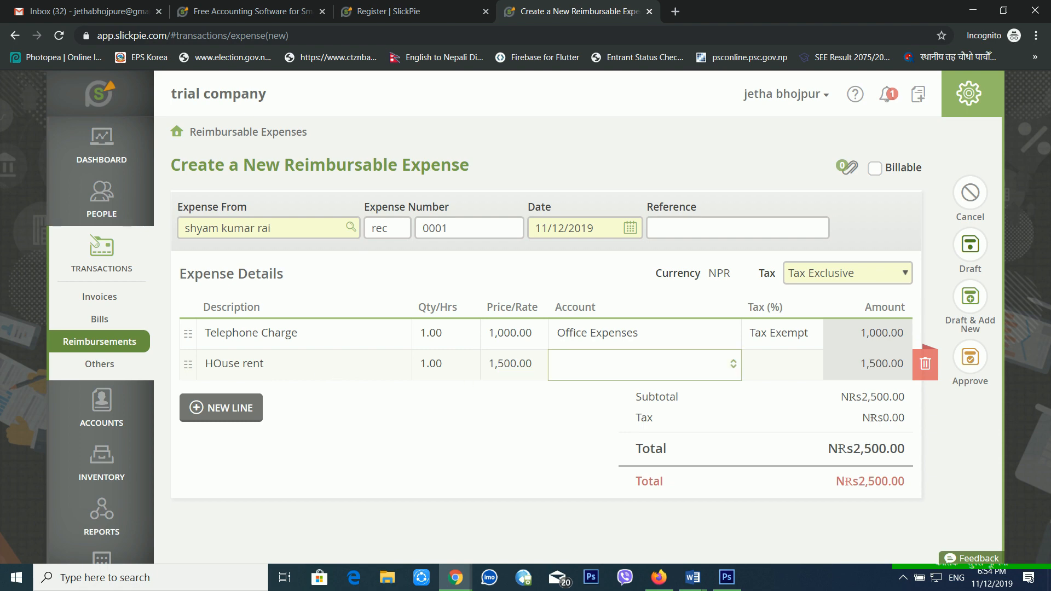
click(735, 365)
click(678, 308)
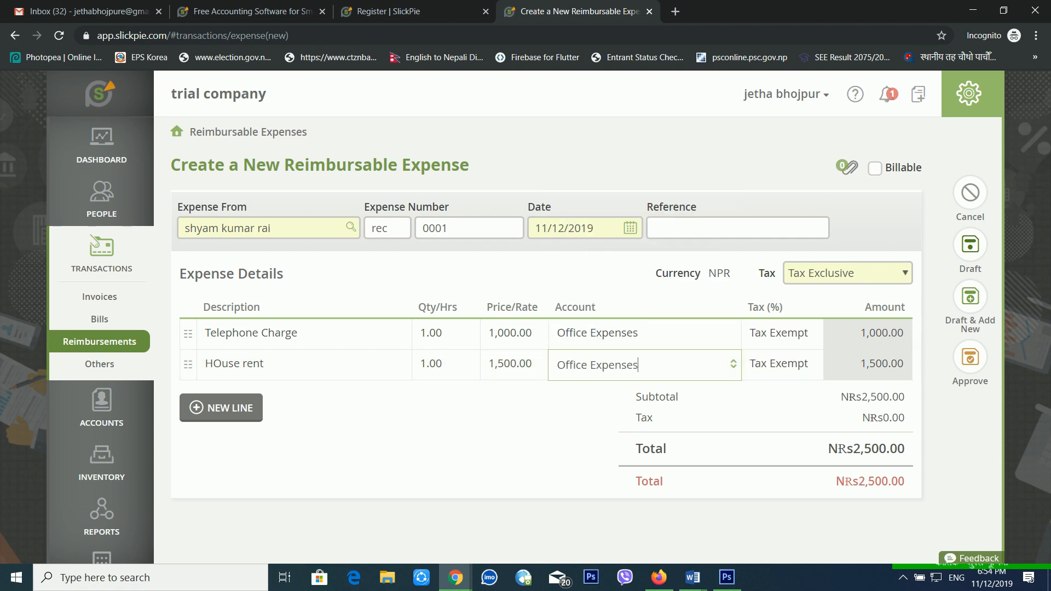
click(433, 438)
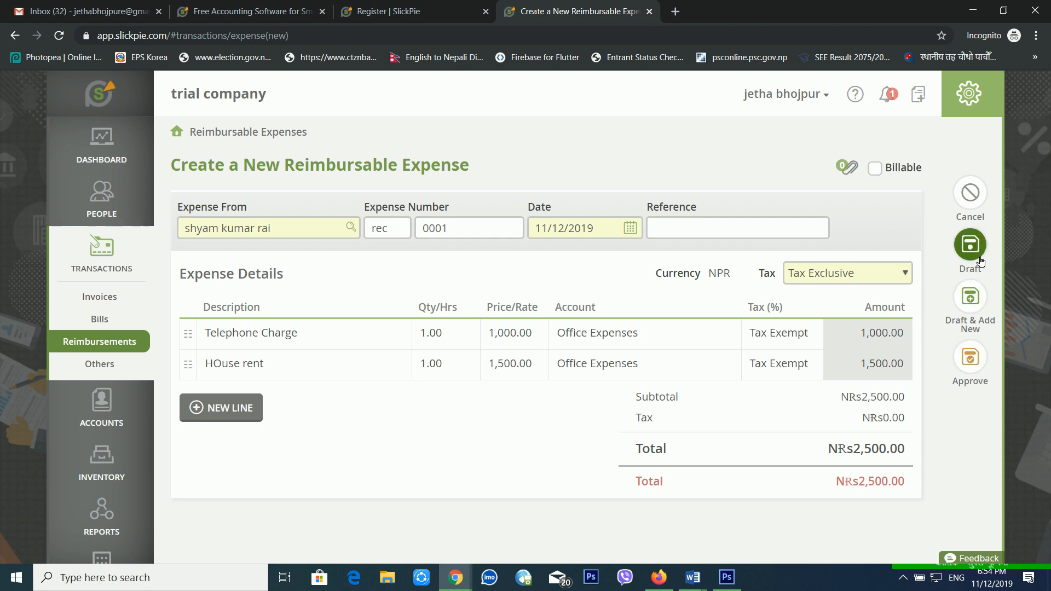
Approve reimbursable expense rec0001 and review its NRs2,500.00 balance due.
click(980, 368)
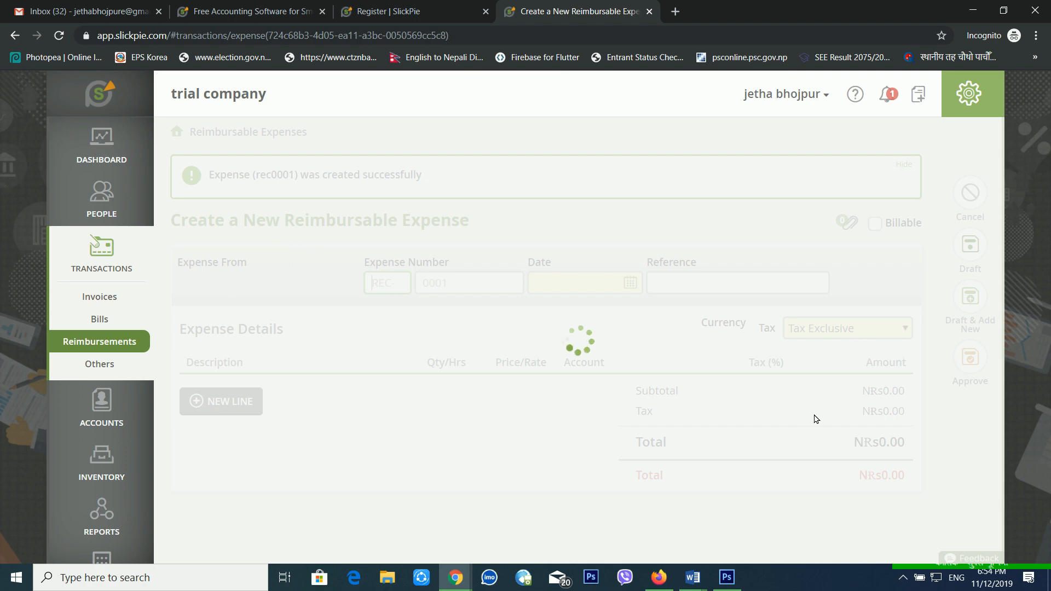
scroll(673, 379, down, 4)
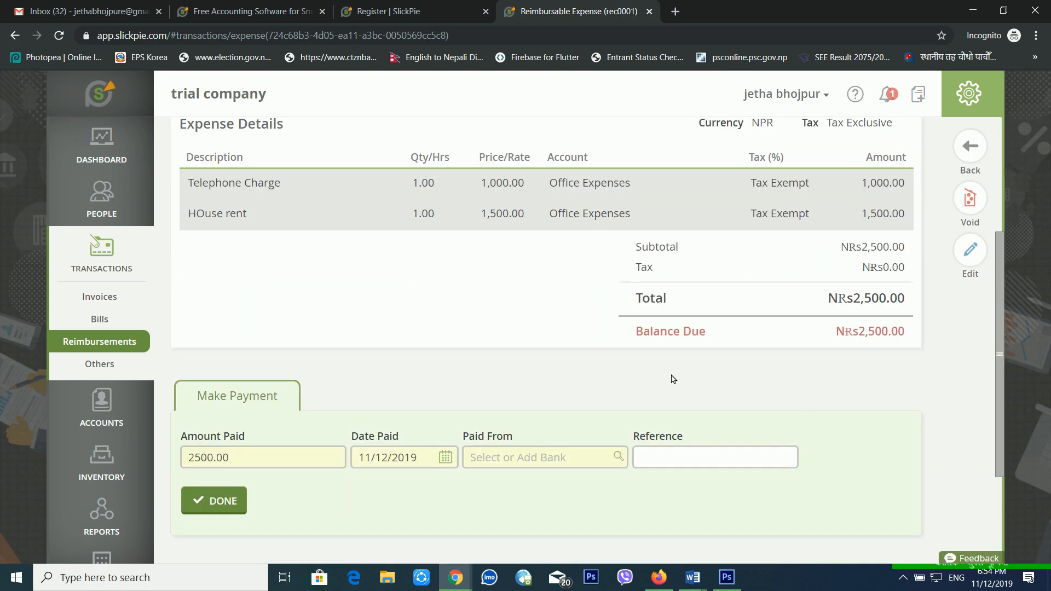
drag(643, 344, 719, 344)
click(720, 345)
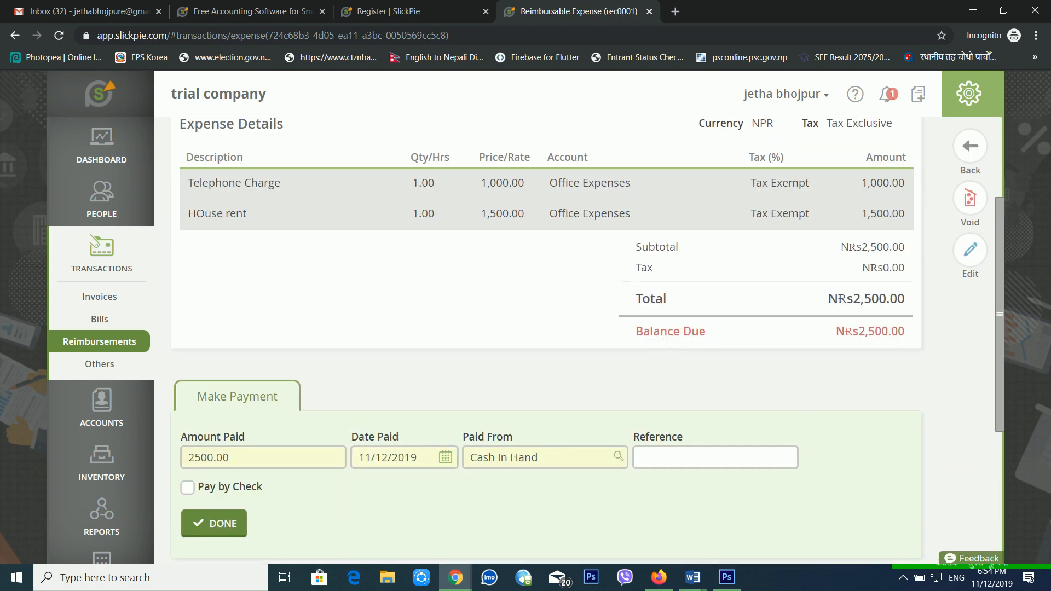
drag(853, 343, 911, 344)
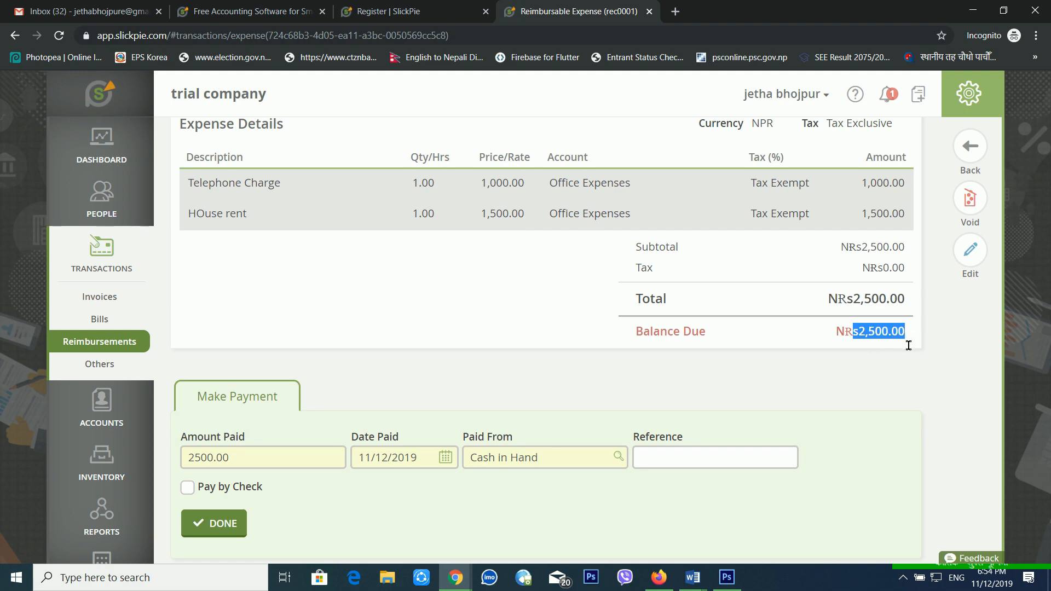
click(908, 345)
scroll(372, 382, up, 3)
scroll(378, 385, down, 4)
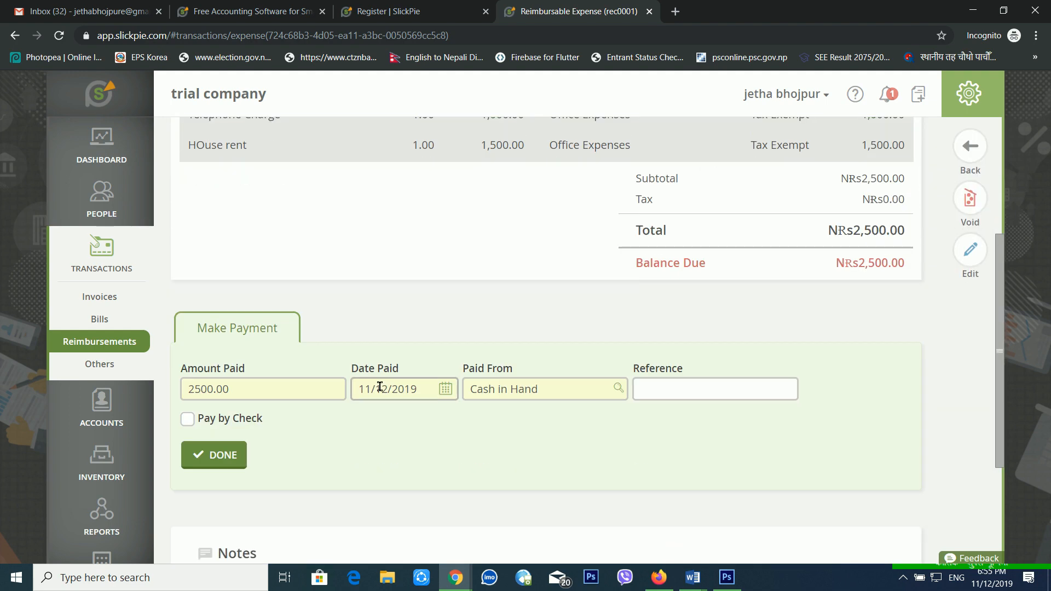
scroll(416, 386, up, 4)
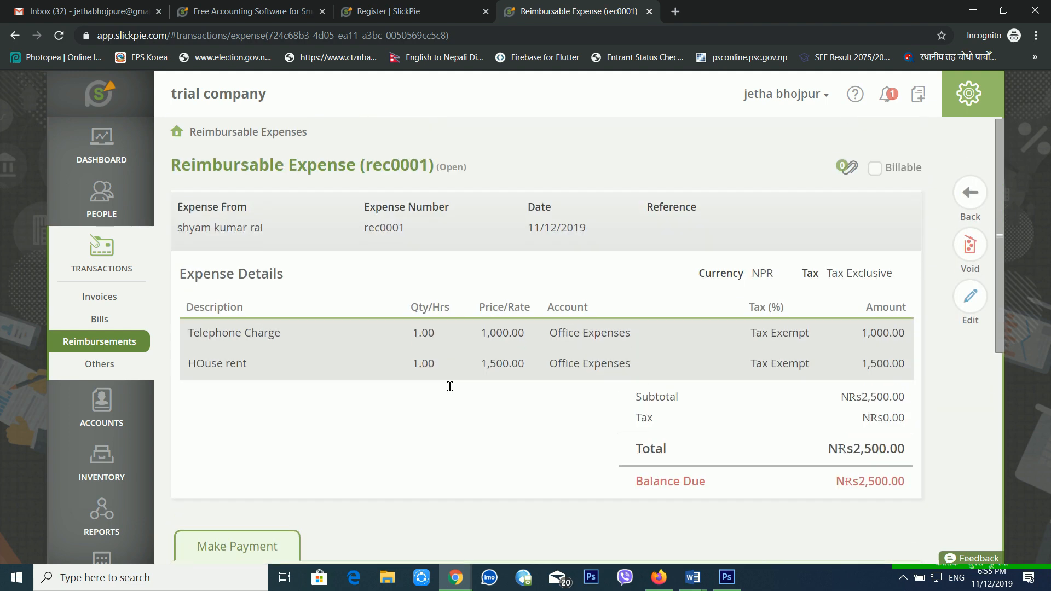
scroll(458, 387, down, 5)
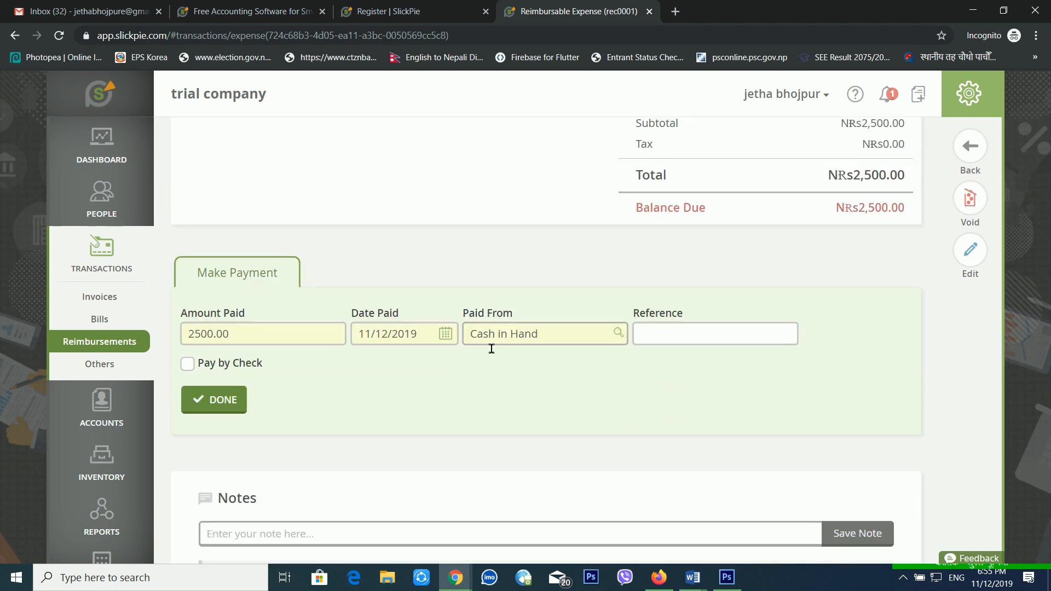
Pay the NRs2,500.00 from Cash in Hand, bringing the balance due to NRs0.00.
click(234, 366)
scroll(307, 368, up, 1)
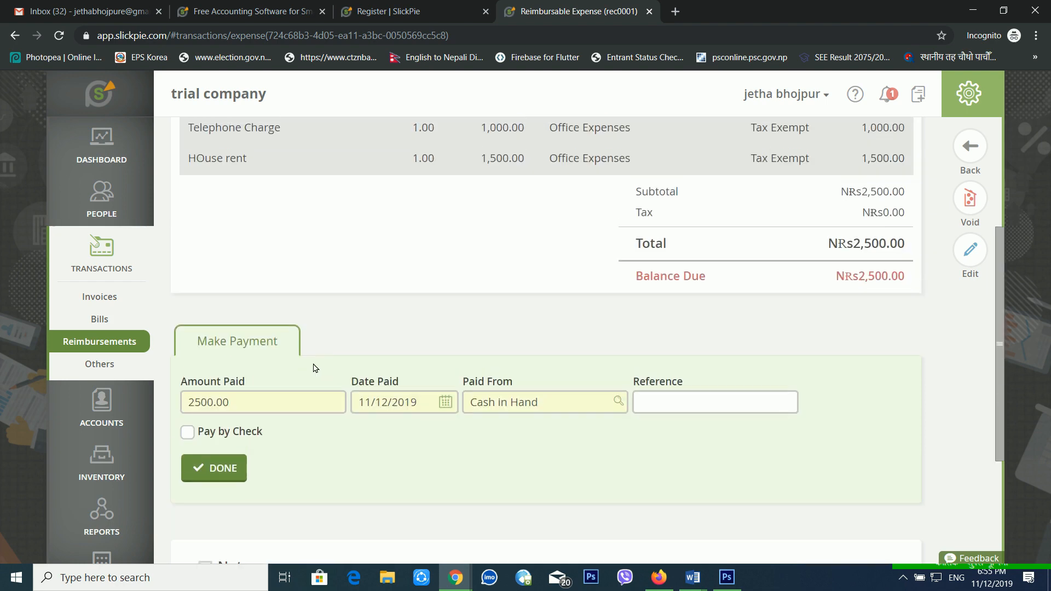
scroll(268, 421, down, 1)
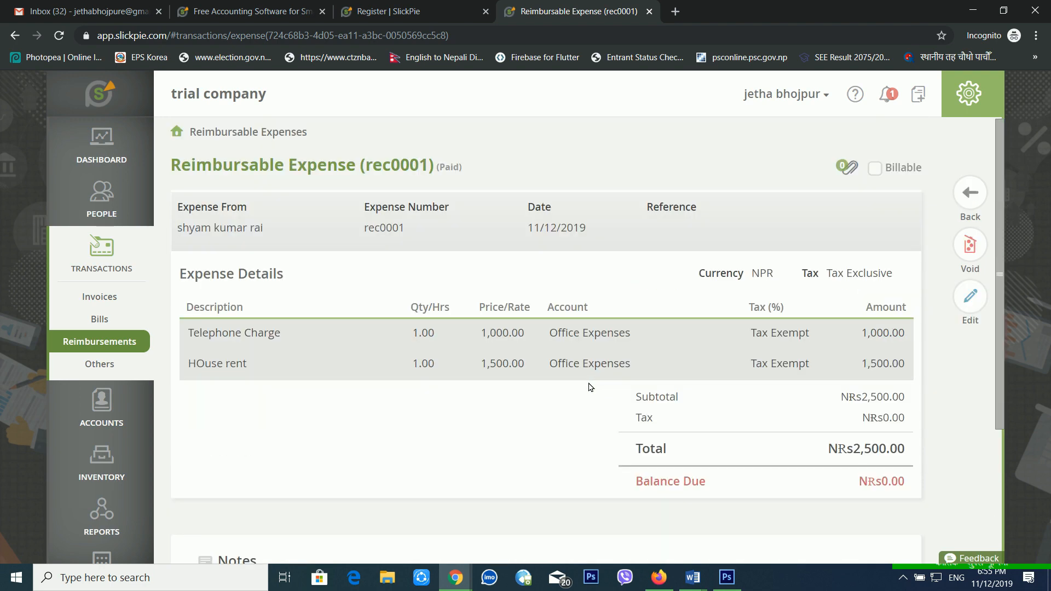
scroll(590, 386, down, 3)
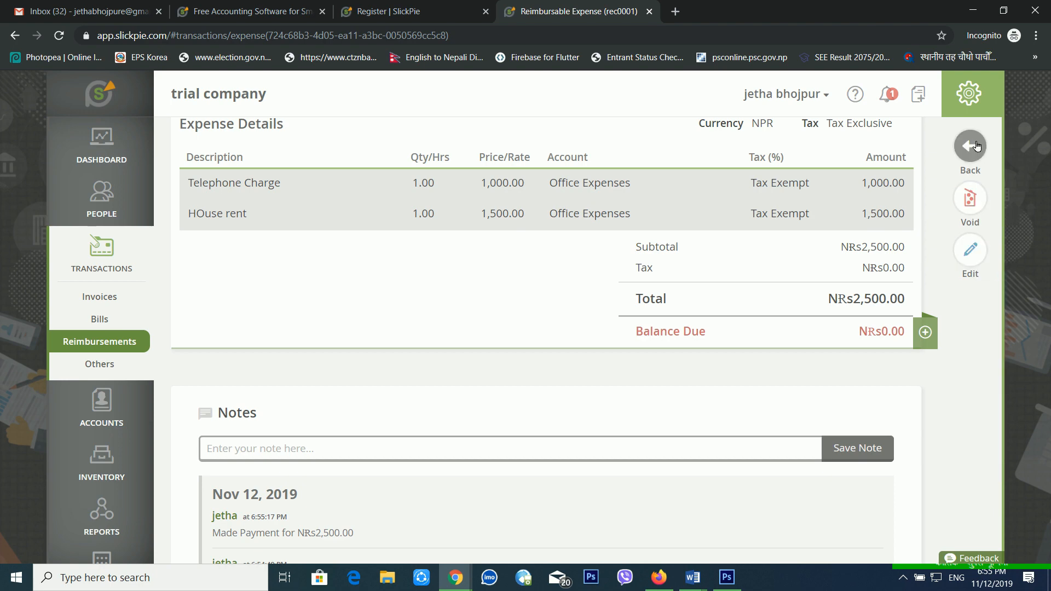
Open a new Debit Memo form and leave it without saving.
click(121, 372)
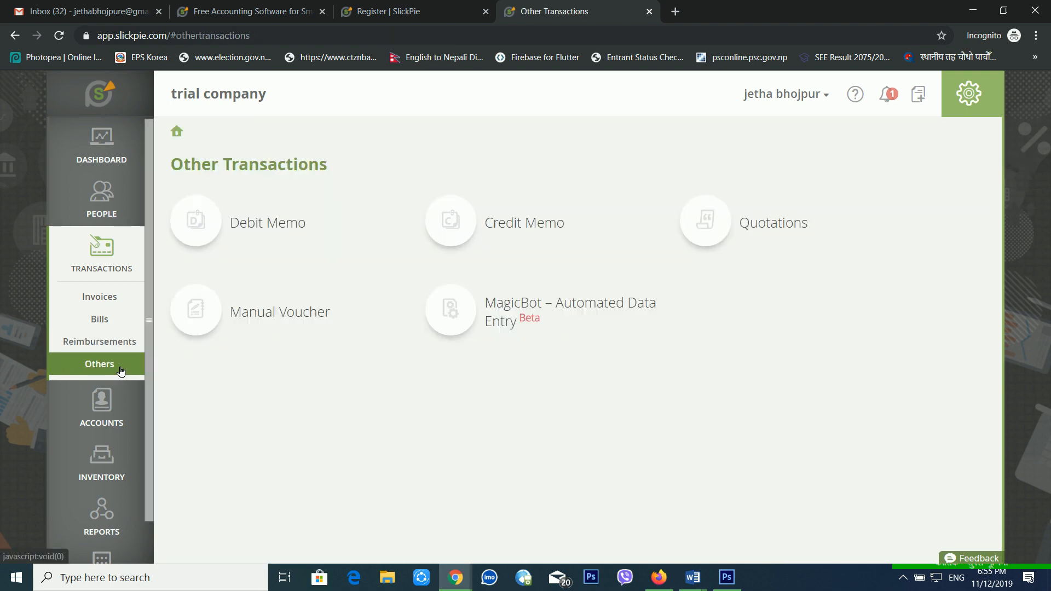
click(243, 228)
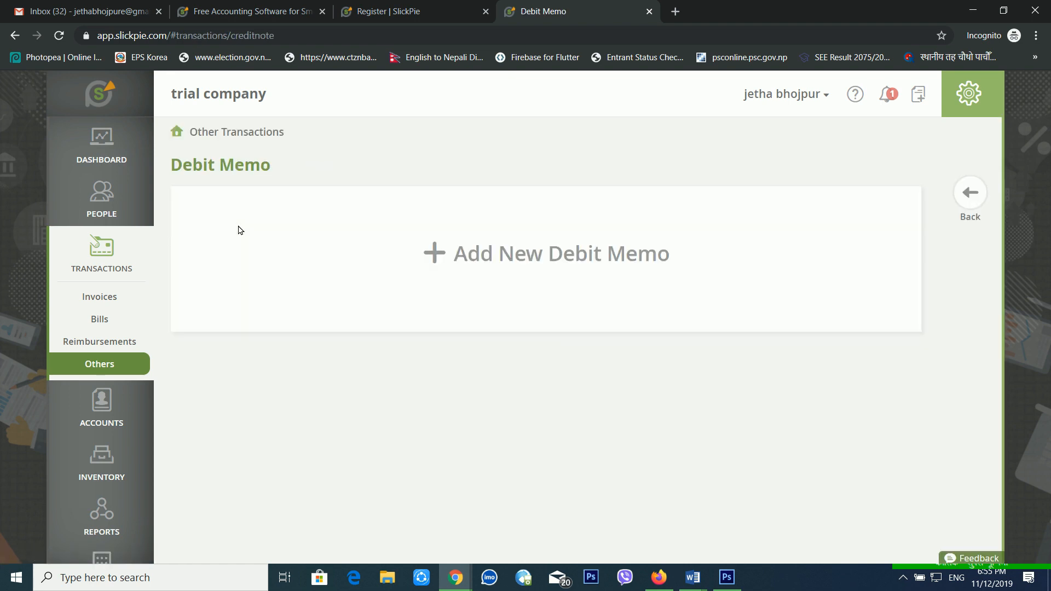
click(481, 252)
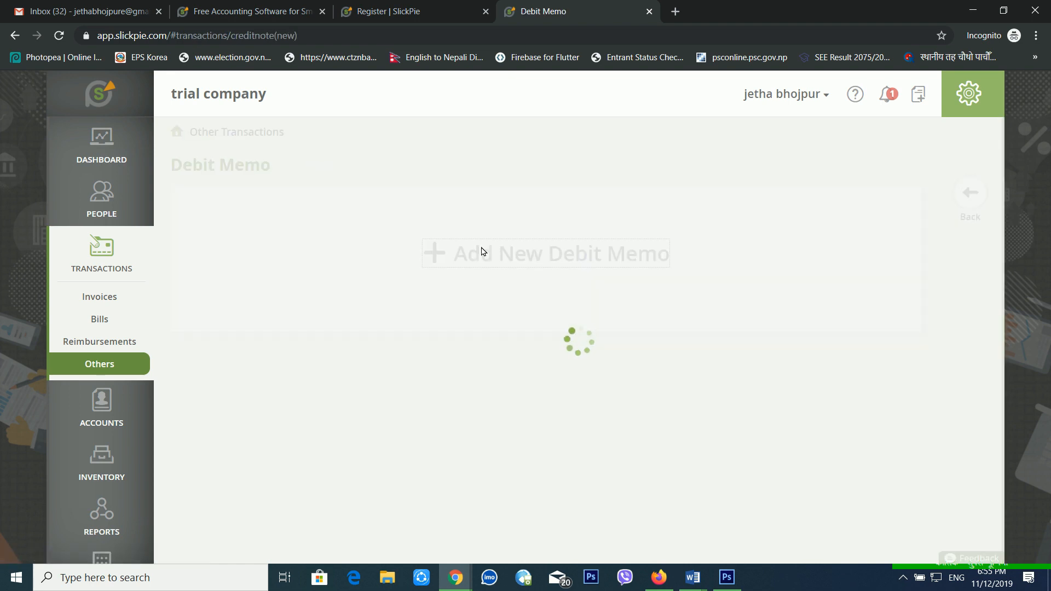
click(254, 346)
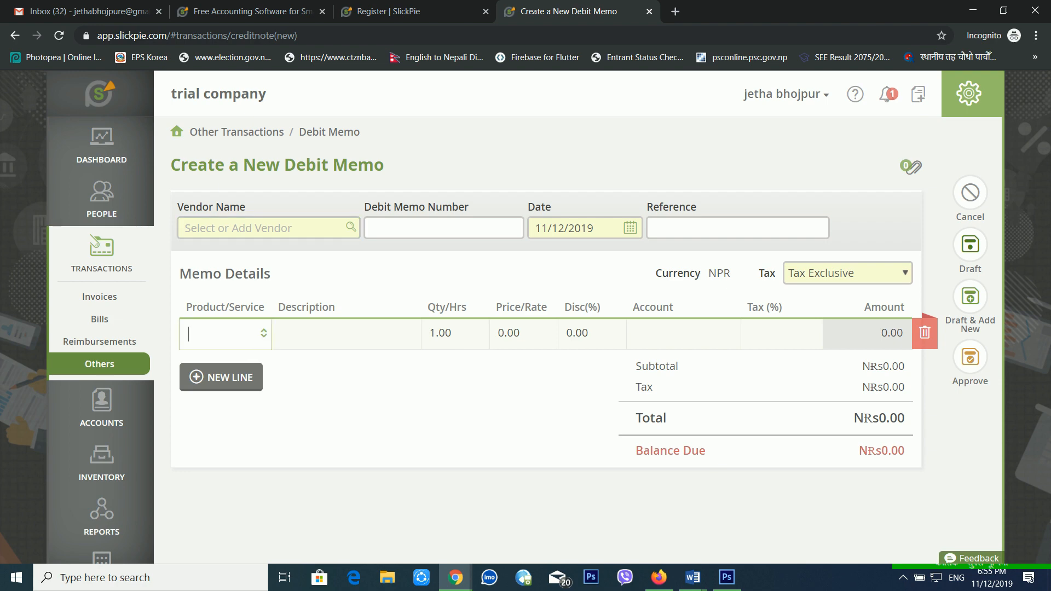
click(331, 345)
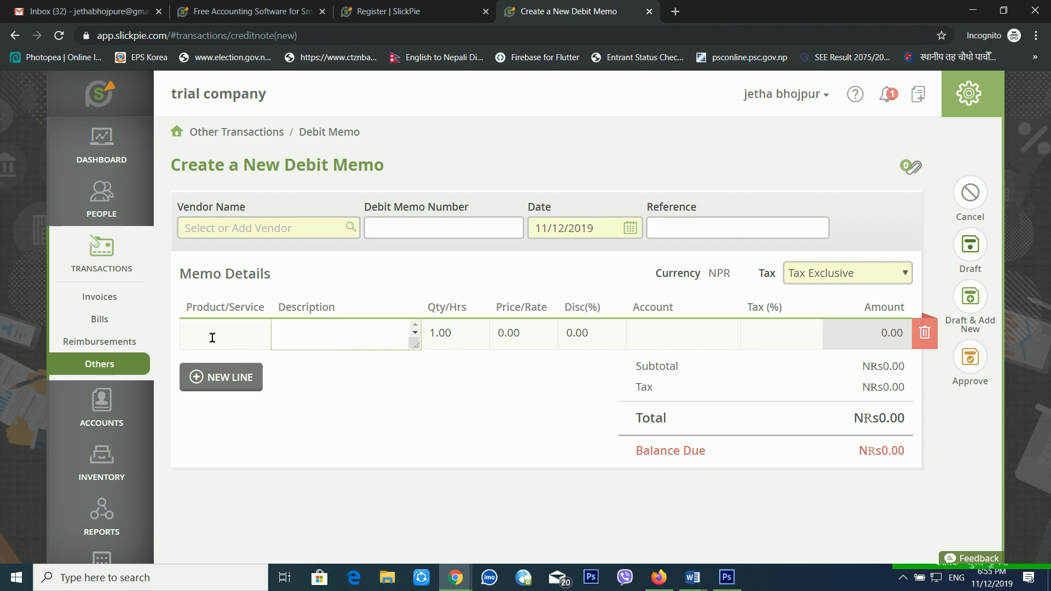
click(107, 364)
Open a new Credit Memo form, then leave it for the Other Transactions page.
click(471, 231)
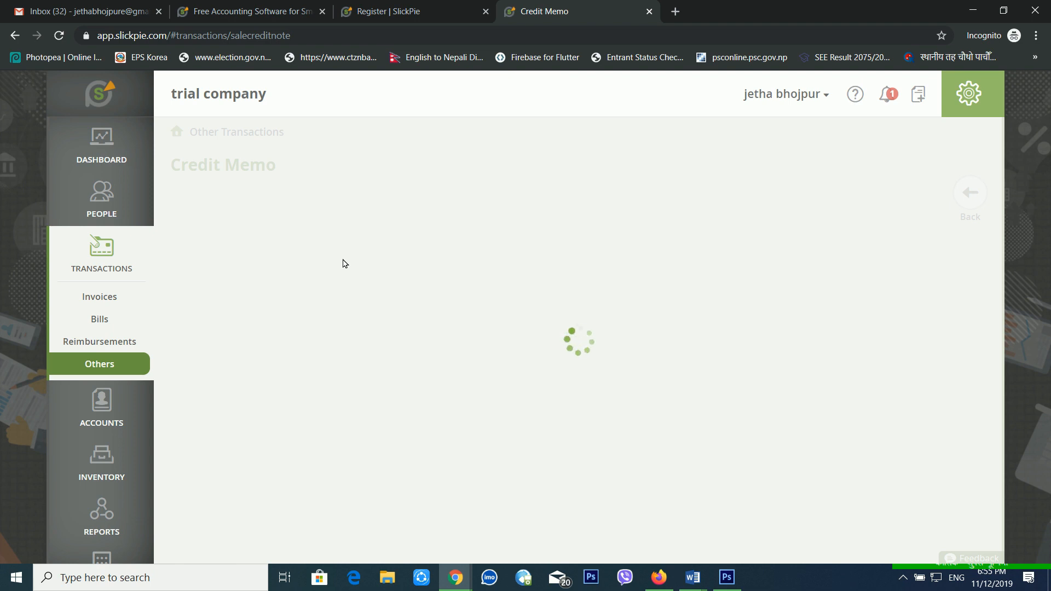
click(600, 248)
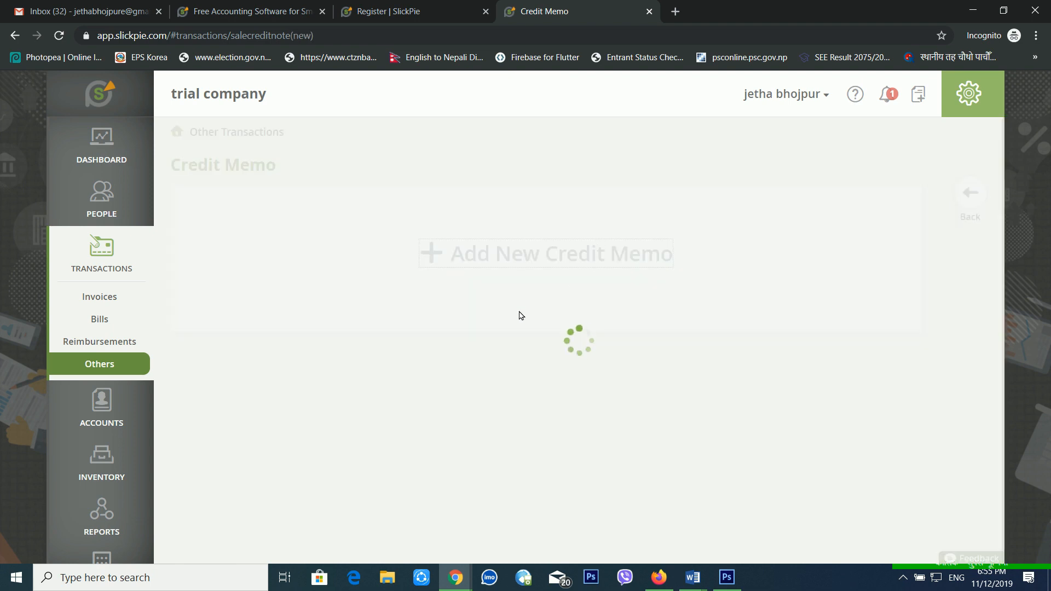
click(257, 335)
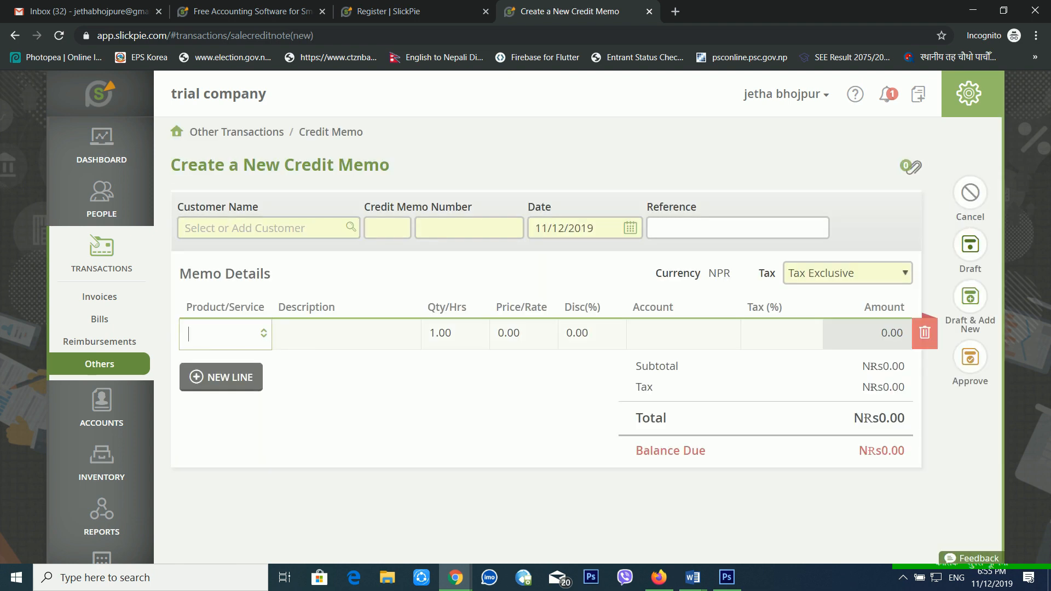
click(358, 342)
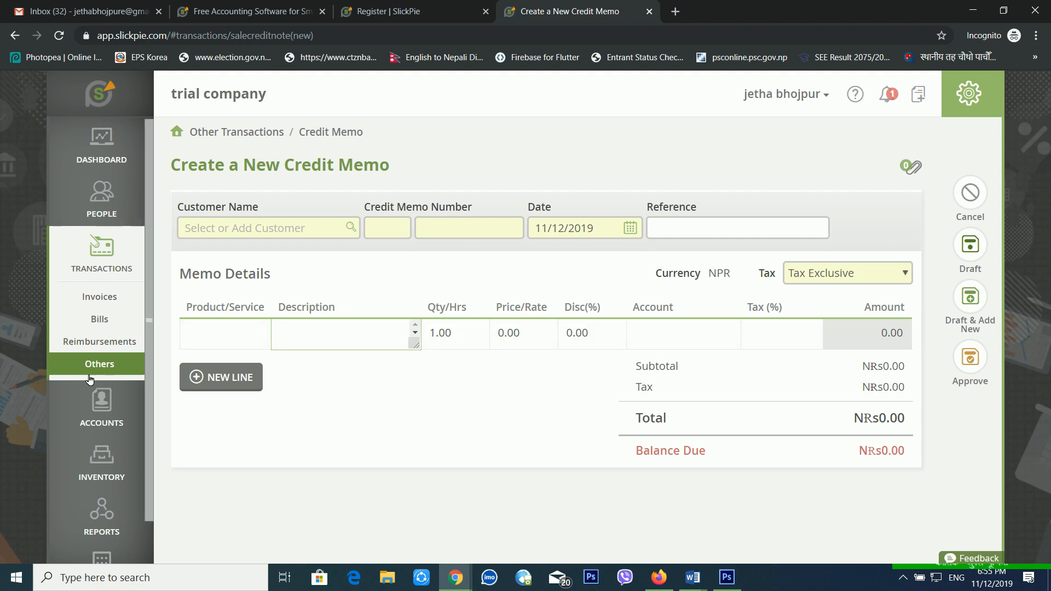
click(107, 365)
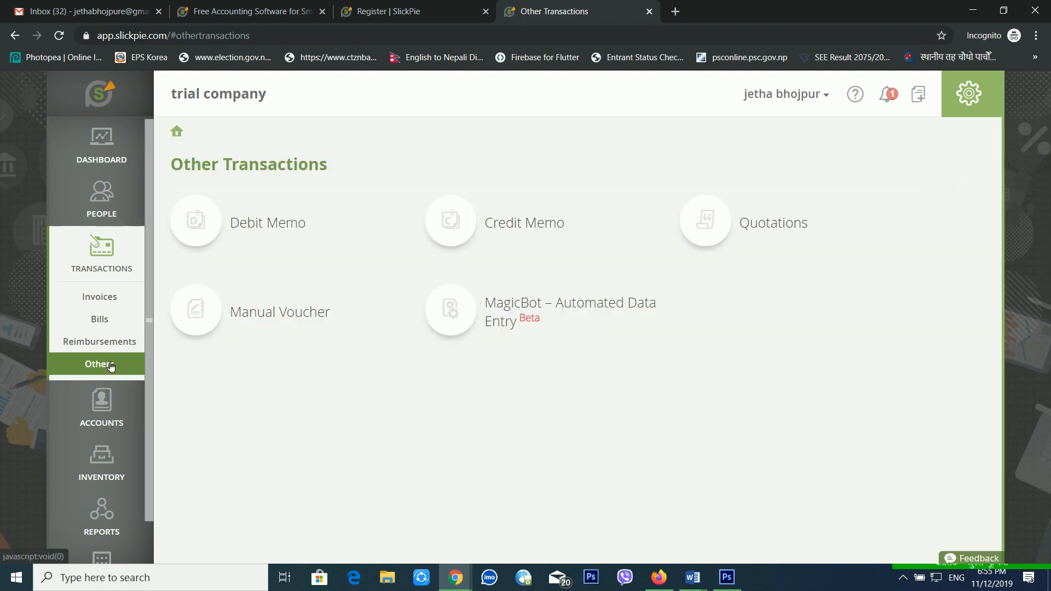
Start a new quotation from the quotations list and leave it without filling it in.
click(721, 224)
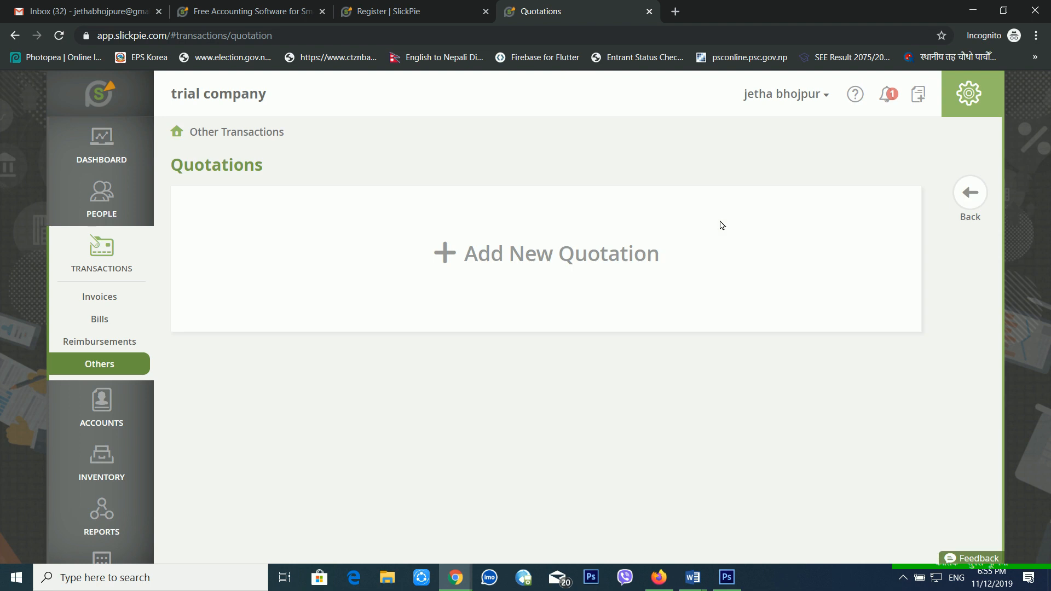
click(579, 258)
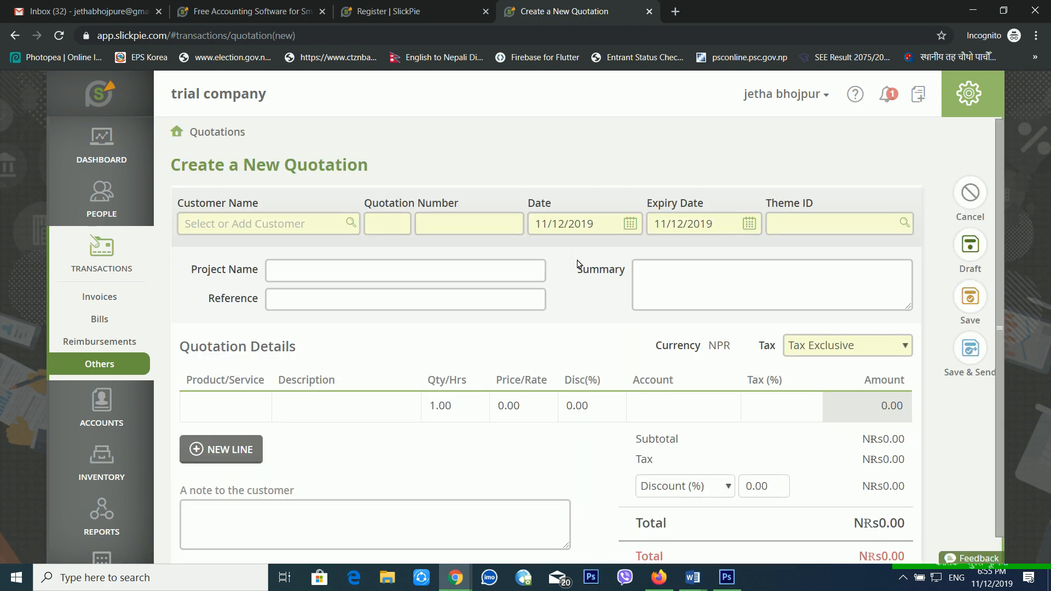
click(438, 281)
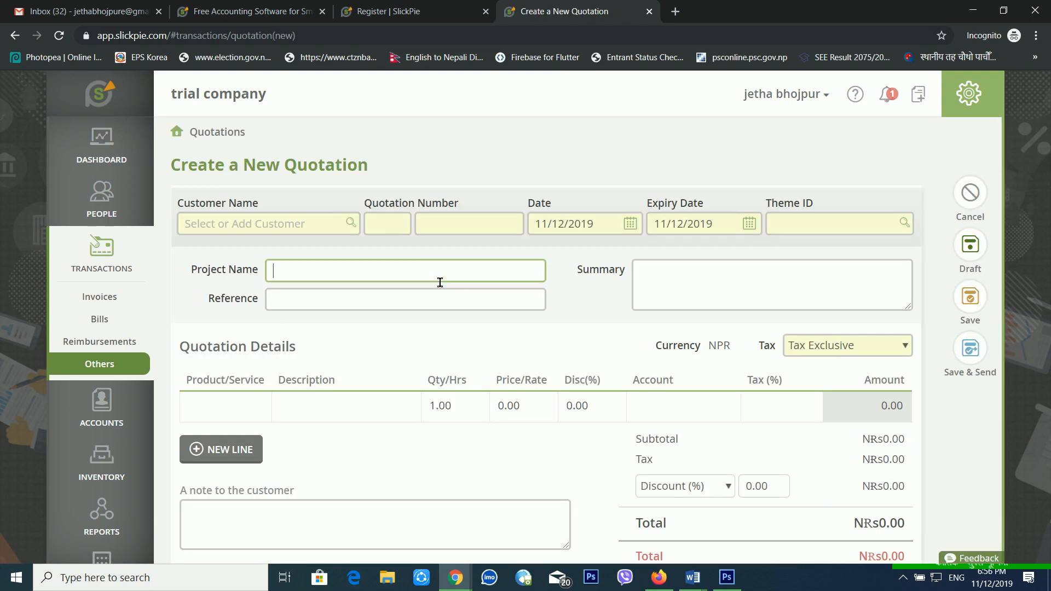
click(288, 237)
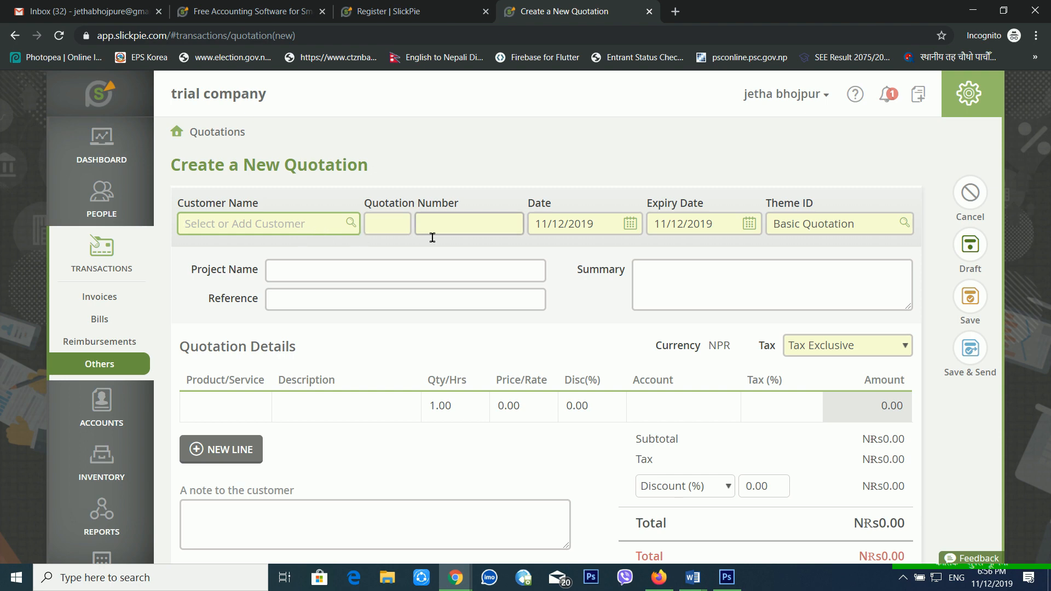
Start a new manual voucher, try its first-line Account and Description cells, then abandon it.
click(128, 366)
click(300, 326)
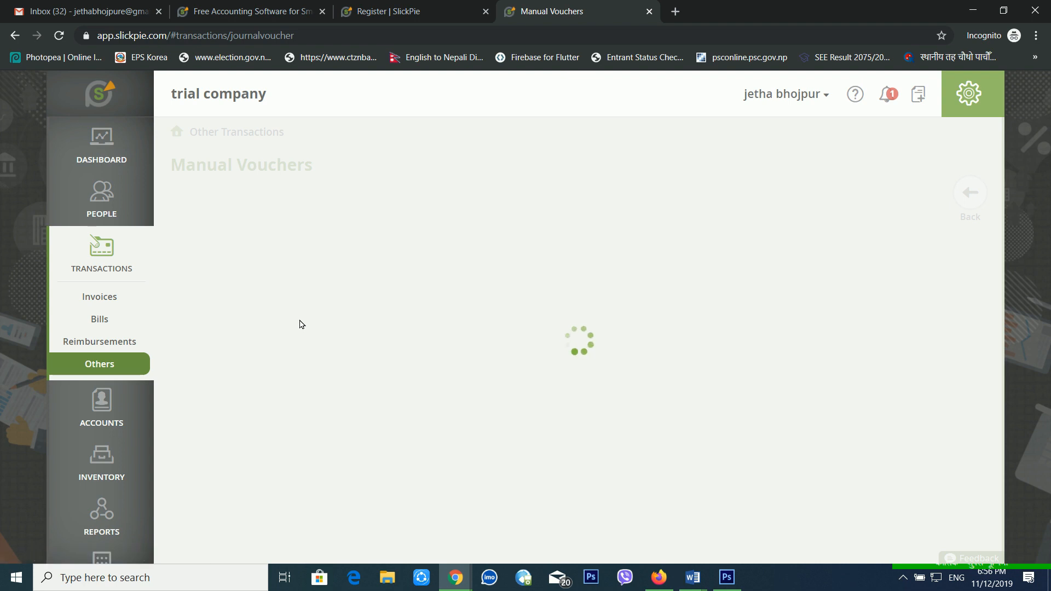
click(449, 263)
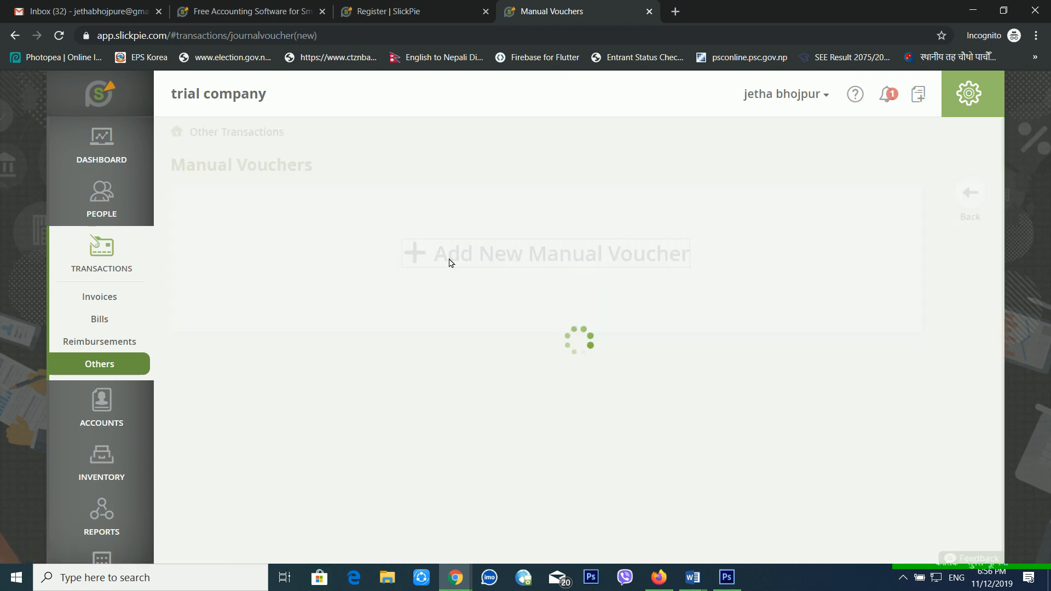
click(323, 340)
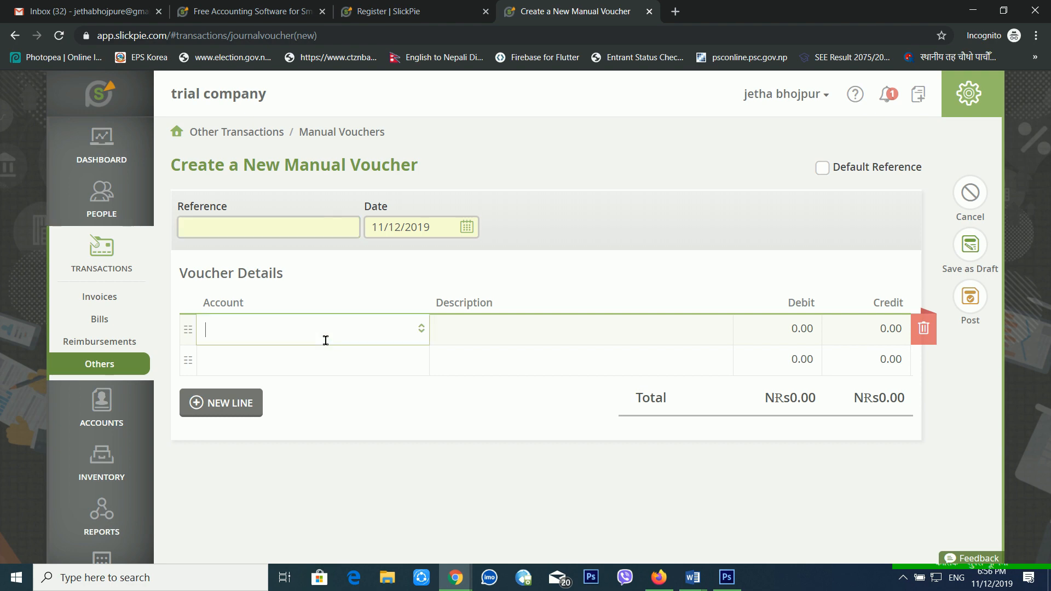
click(369, 351)
click(426, 340)
click(427, 340)
click(457, 343)
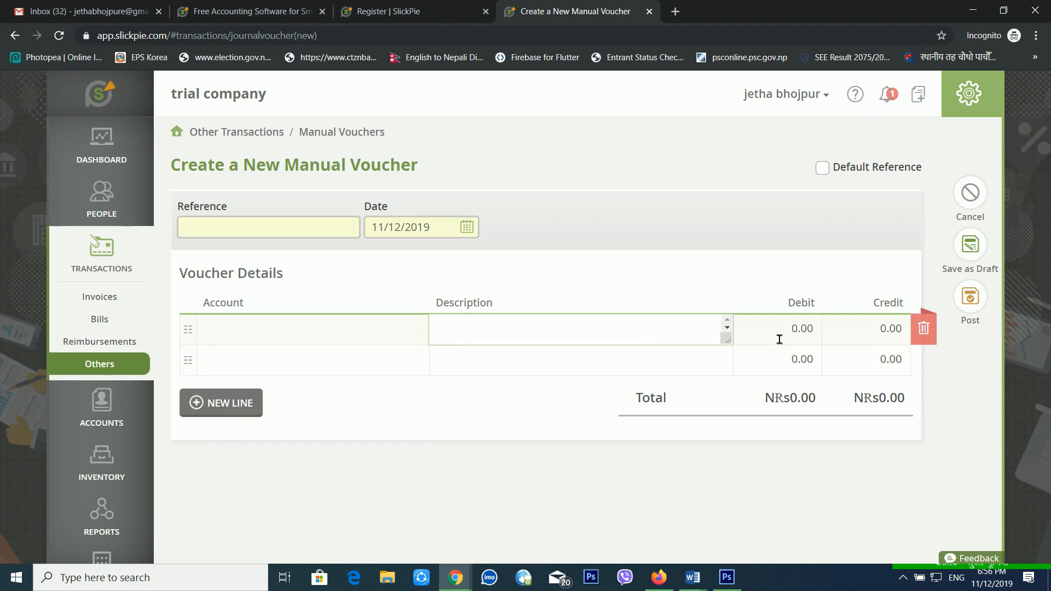
click(133, 366)
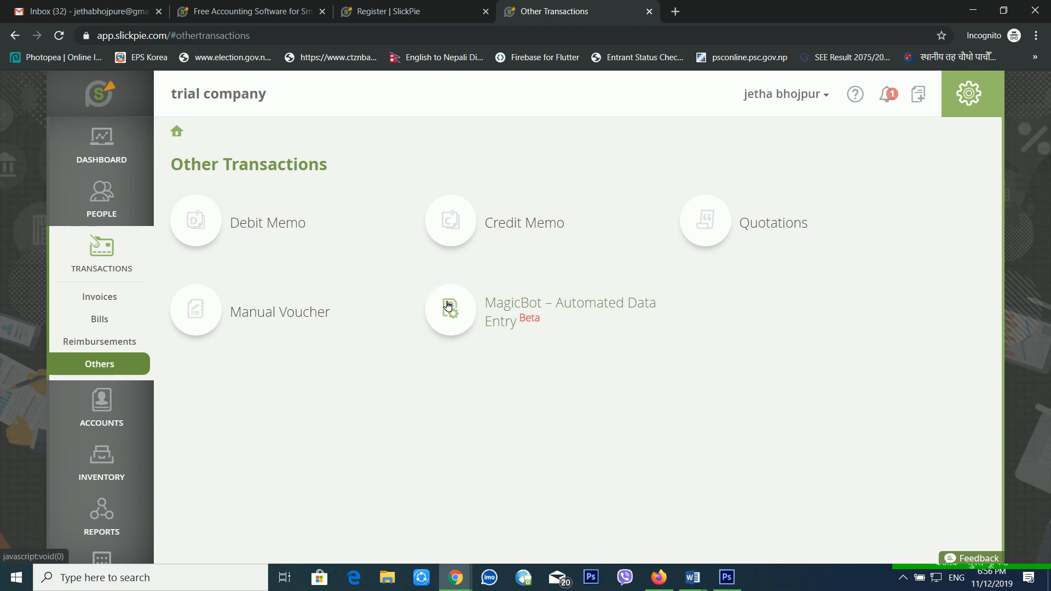
Review the company's bank accounts, then scroll through the chart of accounts.
click(102, 409)
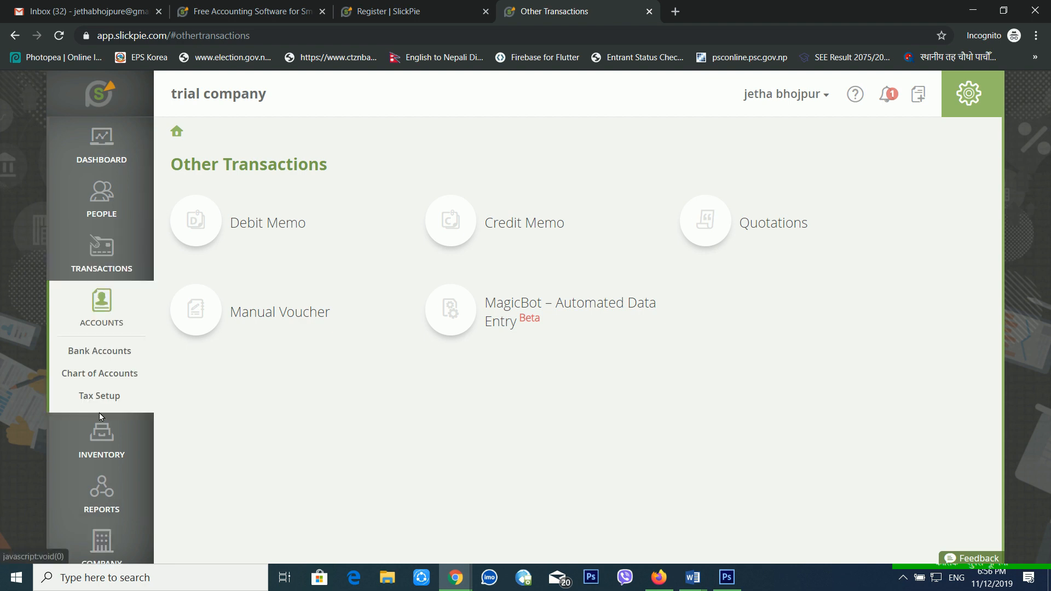
click(123, 351)
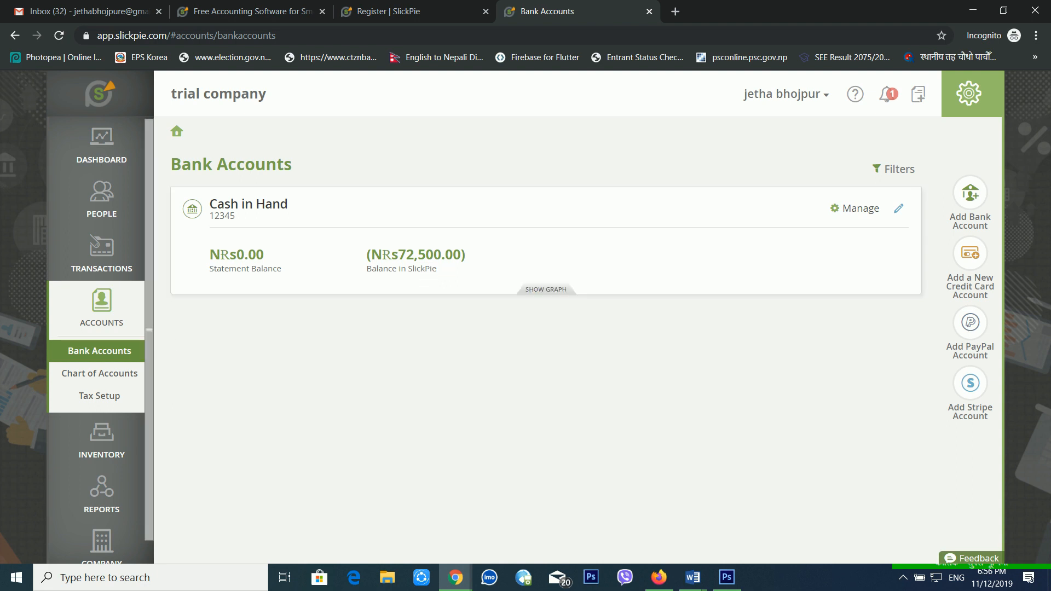
click(102, 372)
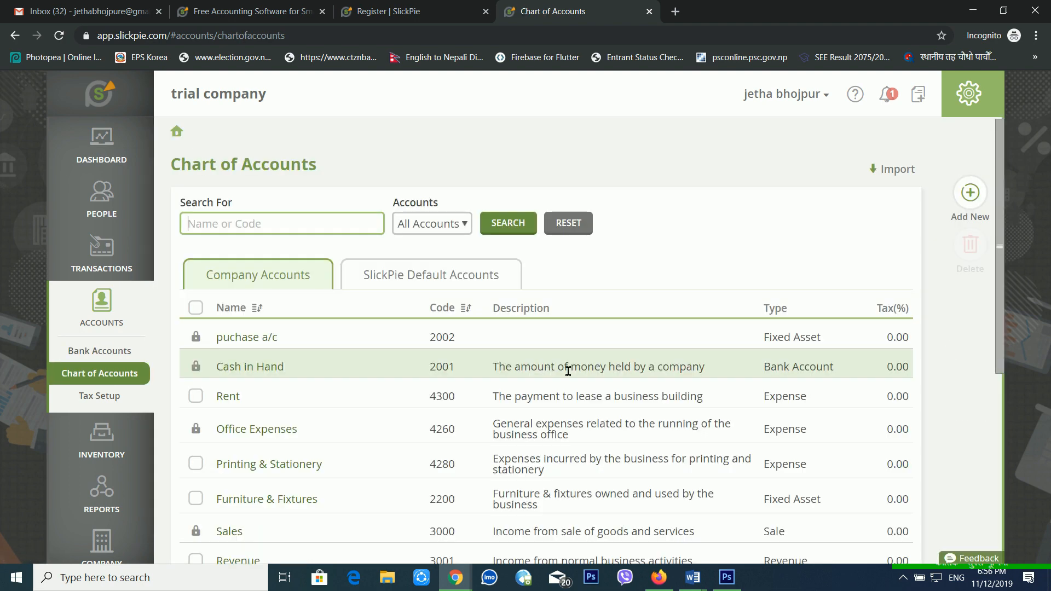
scroll(567, 370, down, 4)
scroll(569, 371, up, 4)
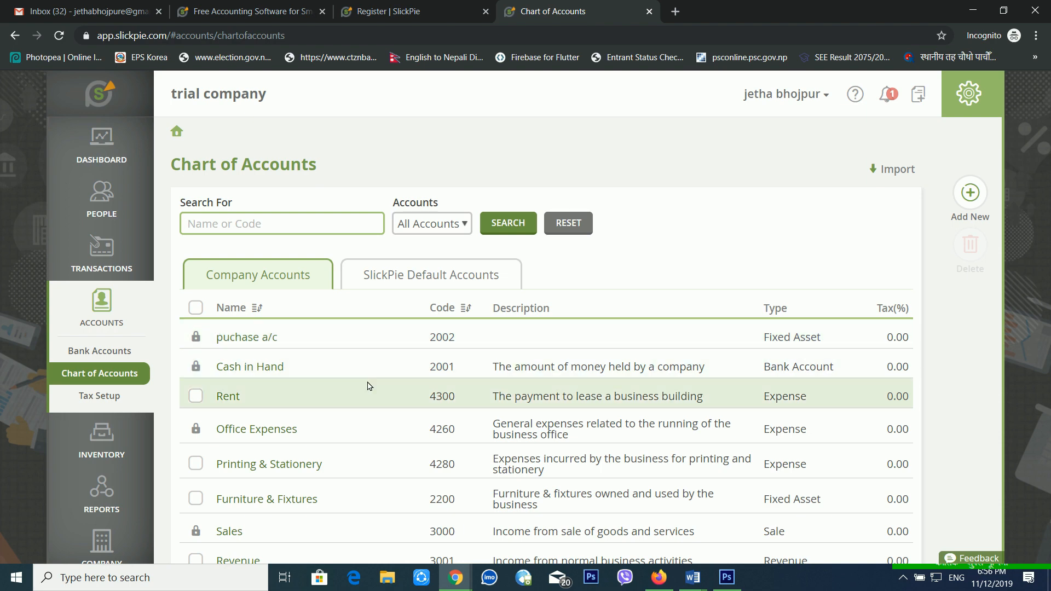
scroll(286, 427, down, 3)
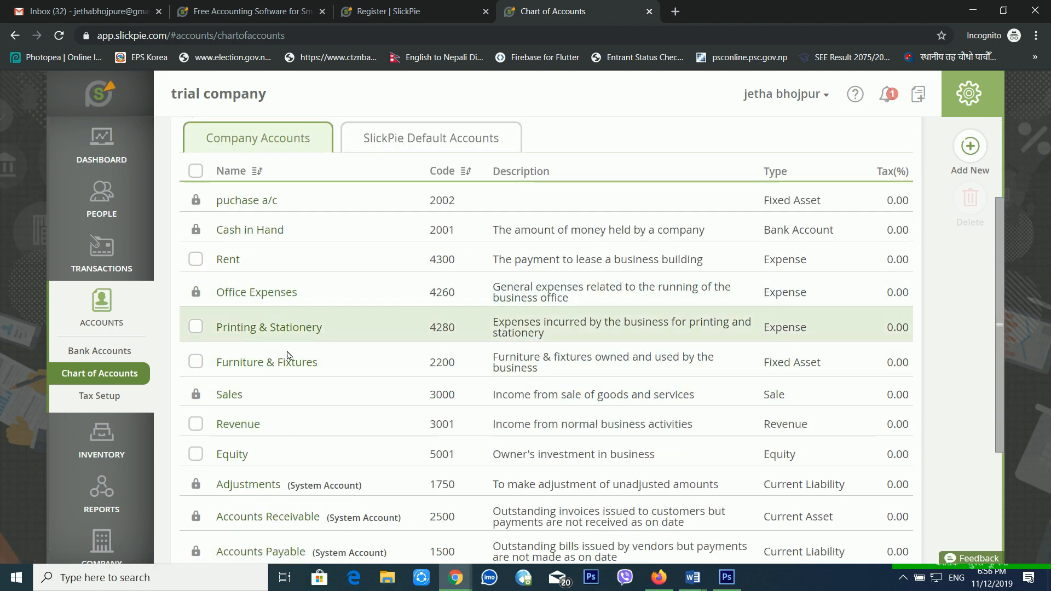
scroll(276, 493, down, 3)
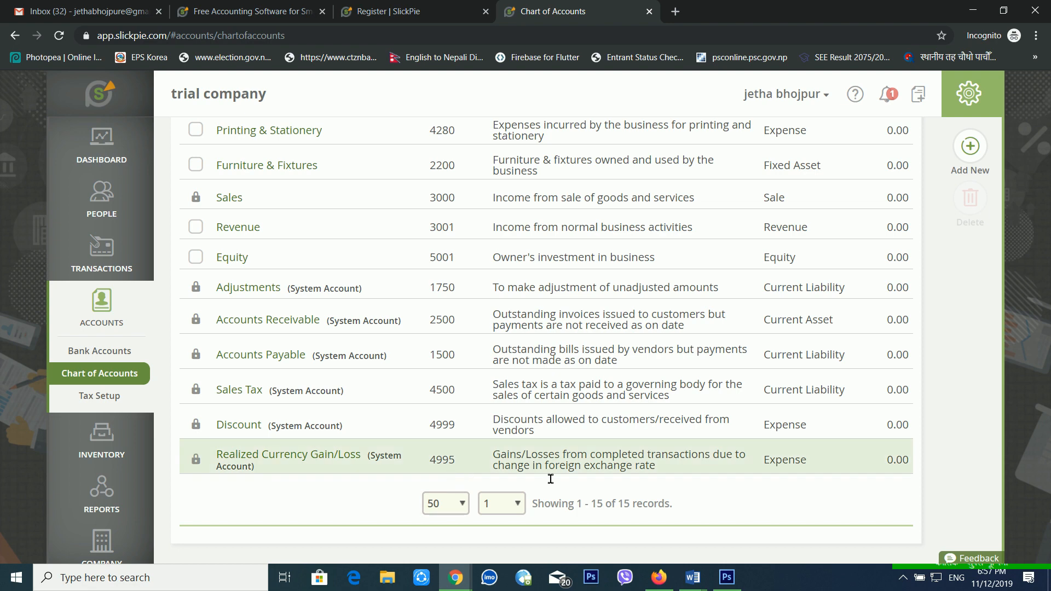
Check the tax rates on the Tax Setup page, then view the product and service inventory.
click(125, 401)
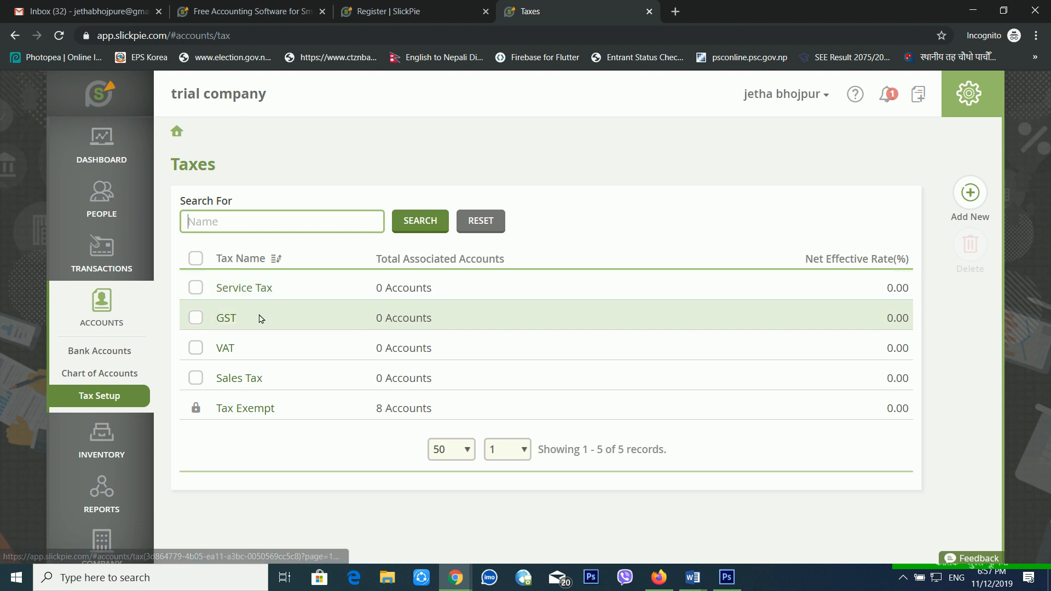
click(288, 288)
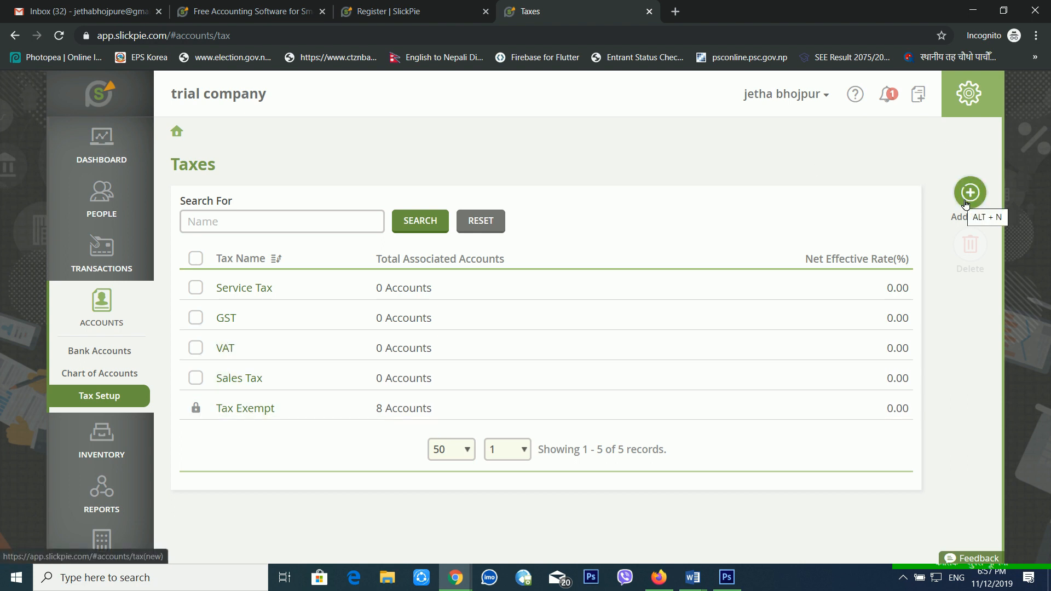
click(118, 453)
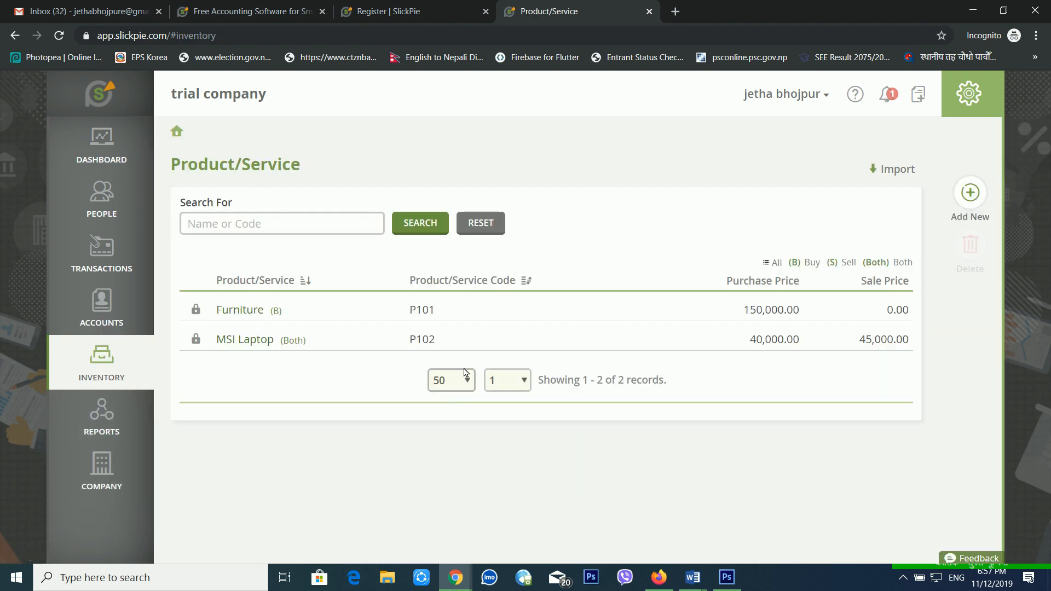
Open the Balance Sheet report from Reports and scroll through it.
click(124, 432)
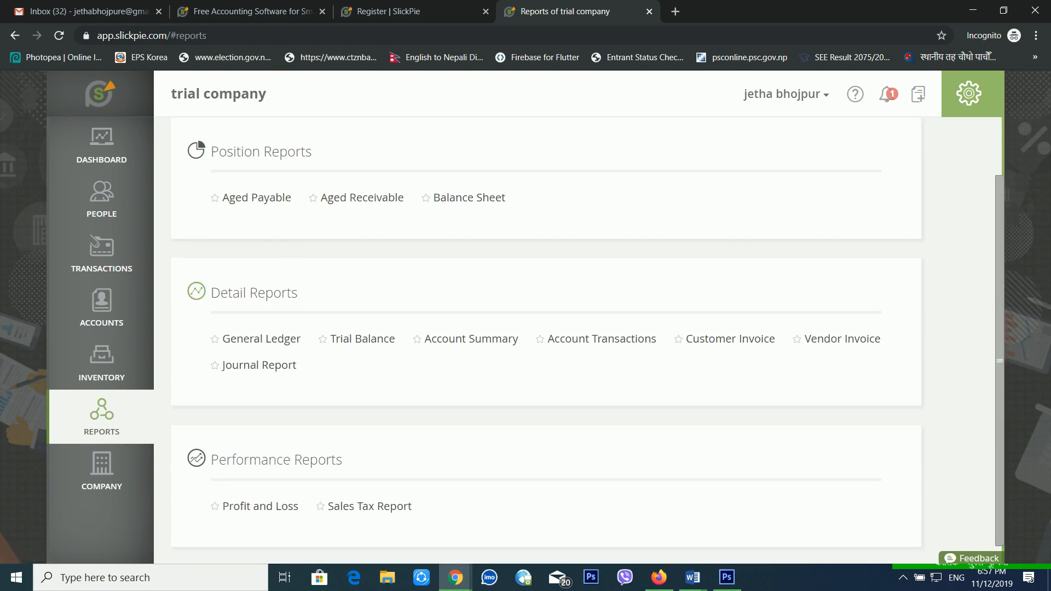
scroll(284, 289, down, 1)
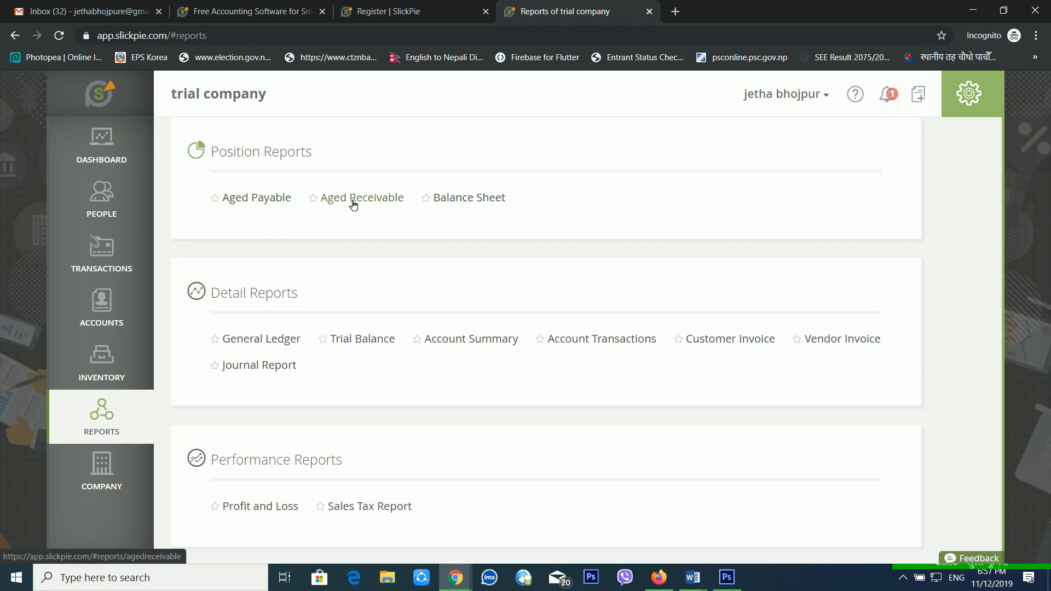
click(493, 201)
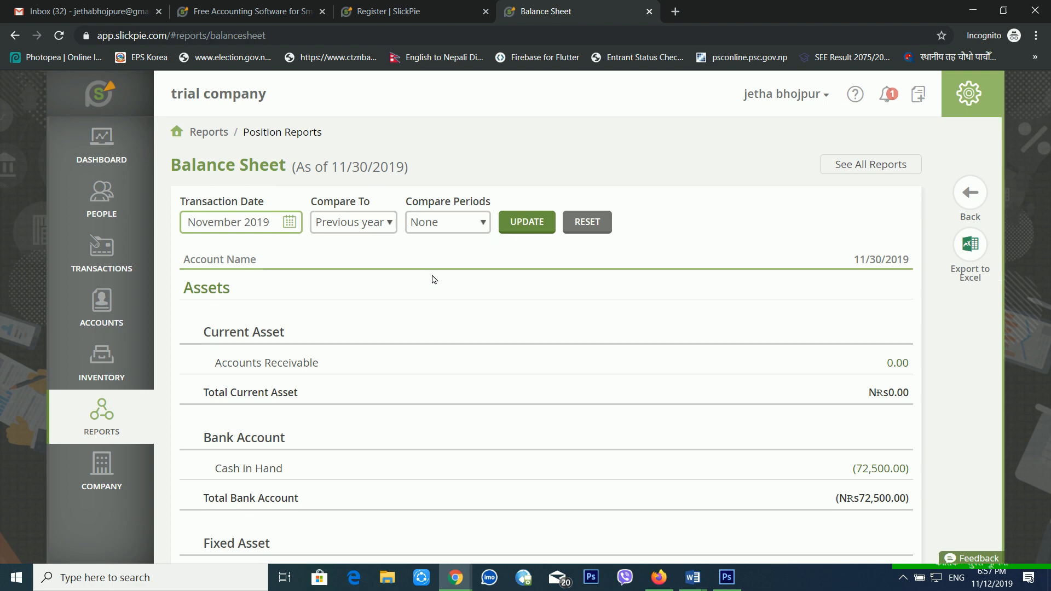
scroll(445, 296, down, 6)
scroll(446, 295, up, 6)
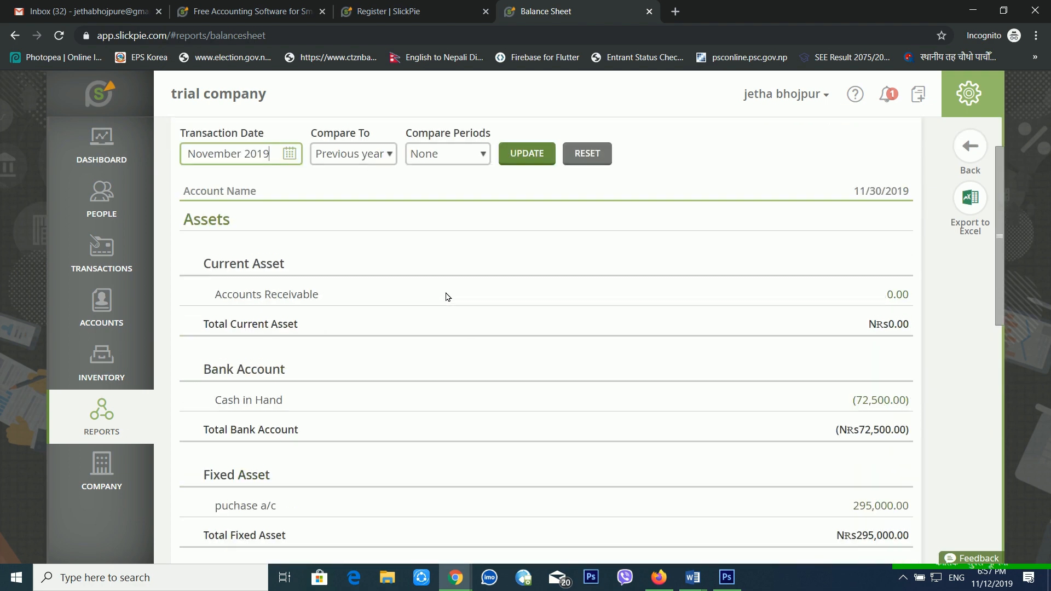
scroll(448, 300, down, 10)
scroll(447, 300, up, 10)
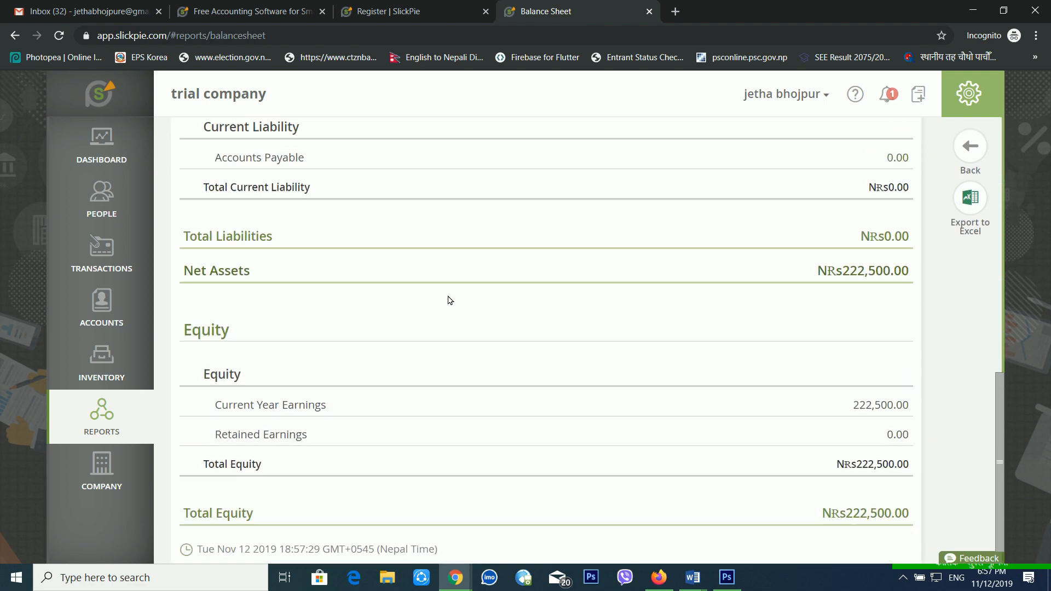
click(126, 422)
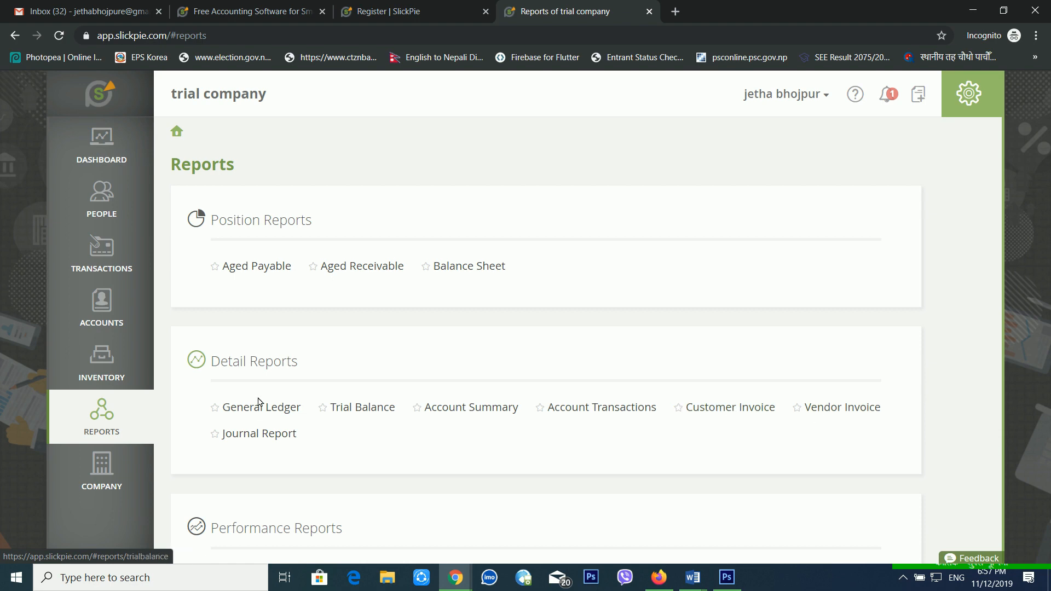
Review the Profit and Loss report's Sales, Office Expenses and NRs222,500.00 net profit figures.
scroll(263, 435, down, 2)
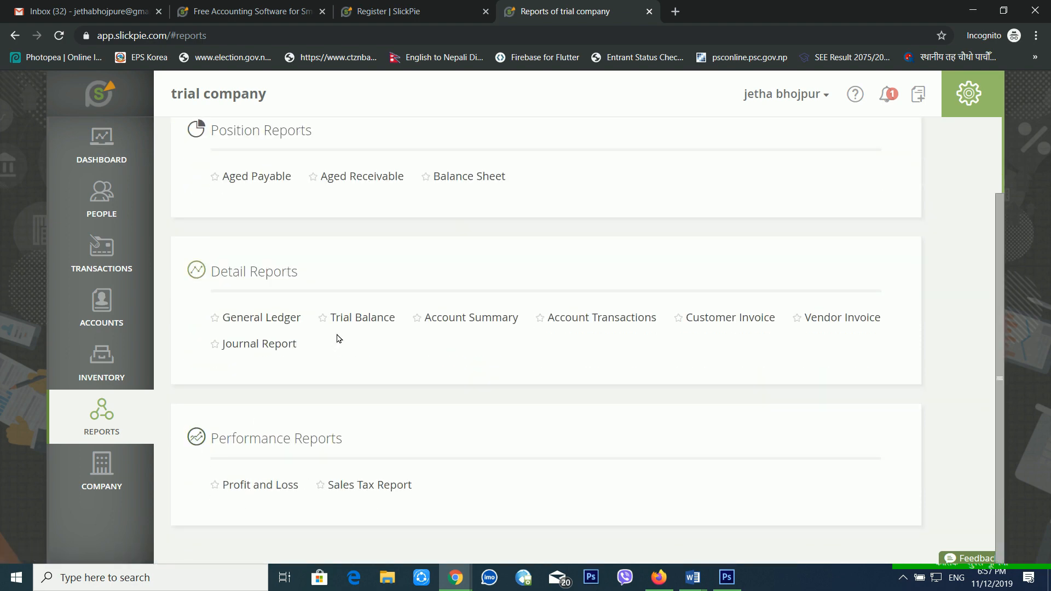
click(273, 491)
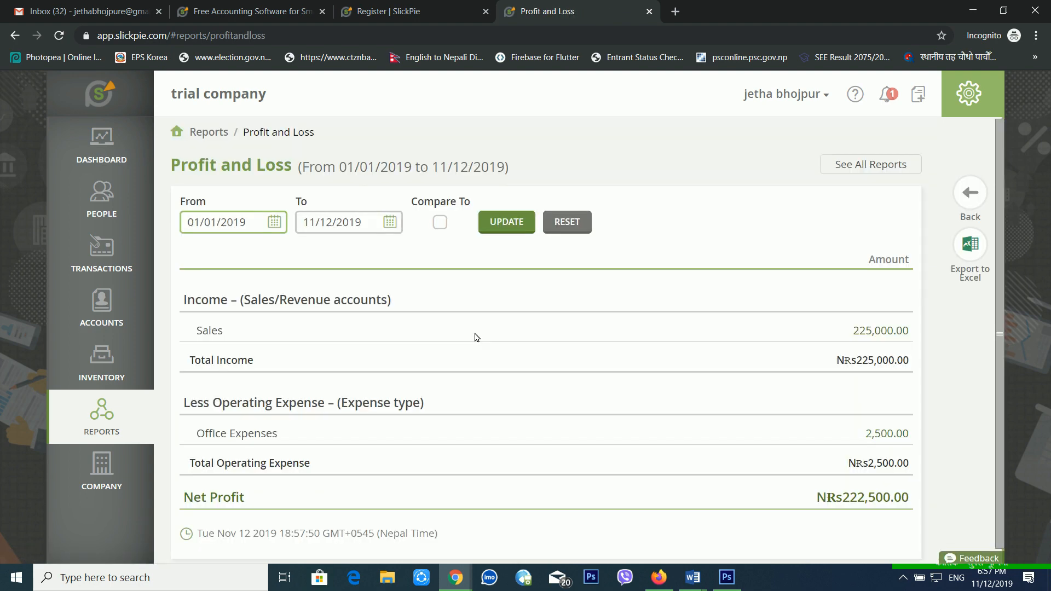
scroll(470, 340, down, 1)
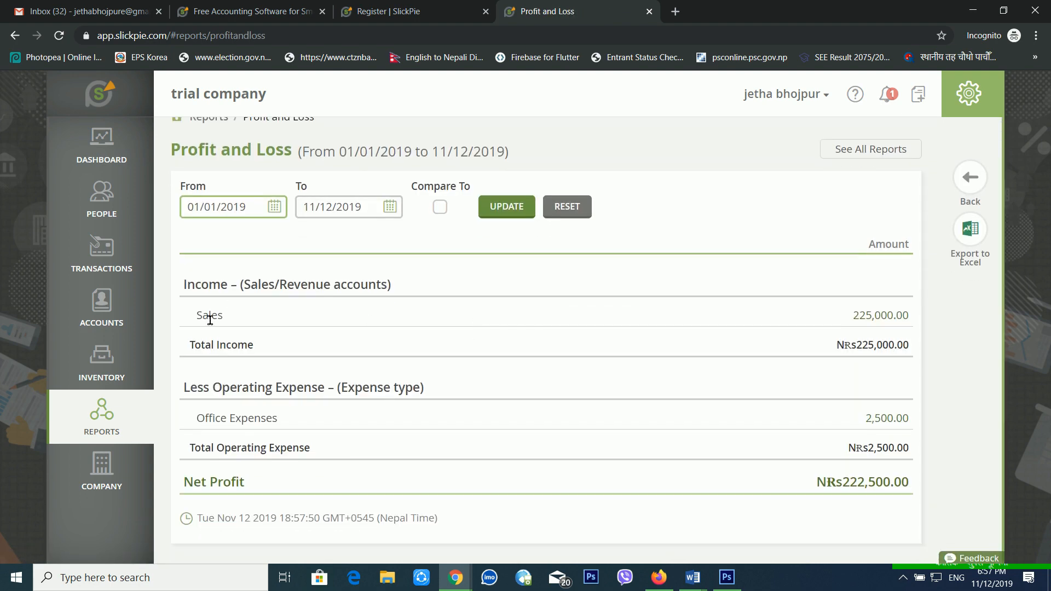
drag(209, 316, 274, 317)
click(274, 317)
drag(852, 318, 917, 323)
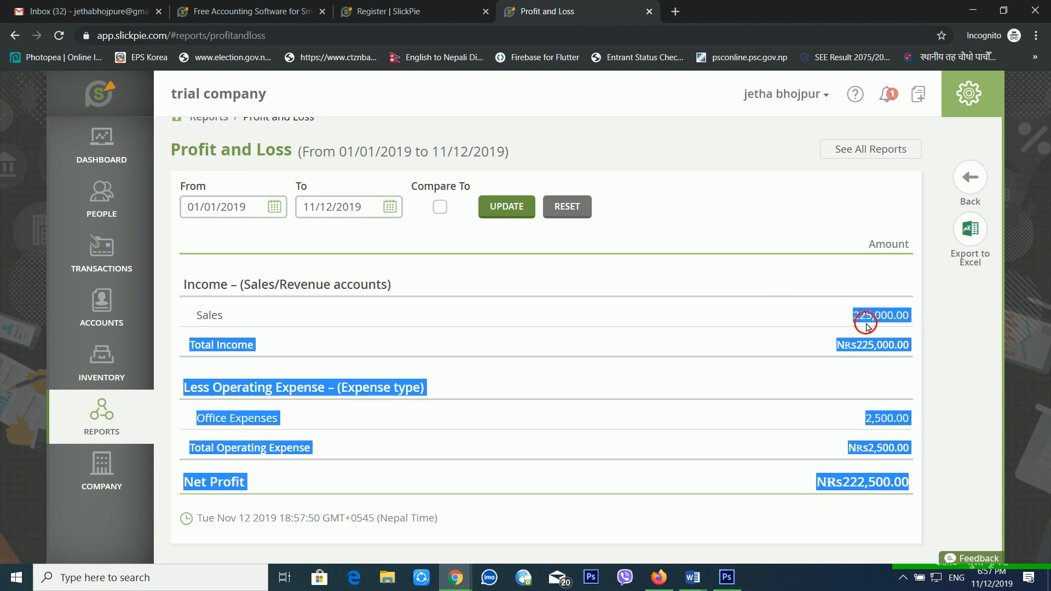
click(853, 333)
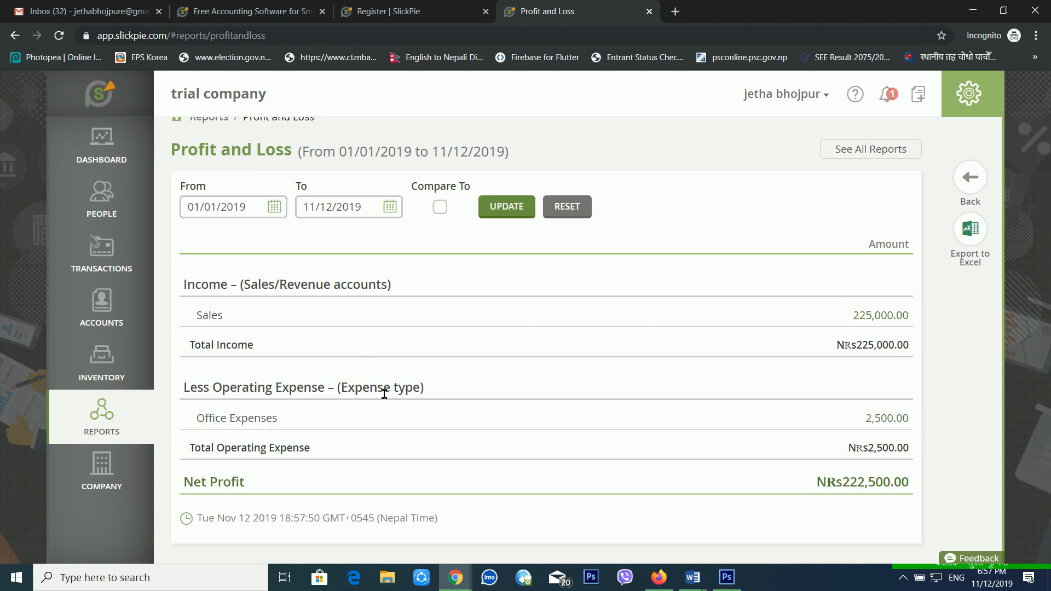
drag(248, 428, 391, 427)
click(310, 436)
Browse Company Information's address, contact and social media sections, then go to Financial Settings.
click(111, 481)
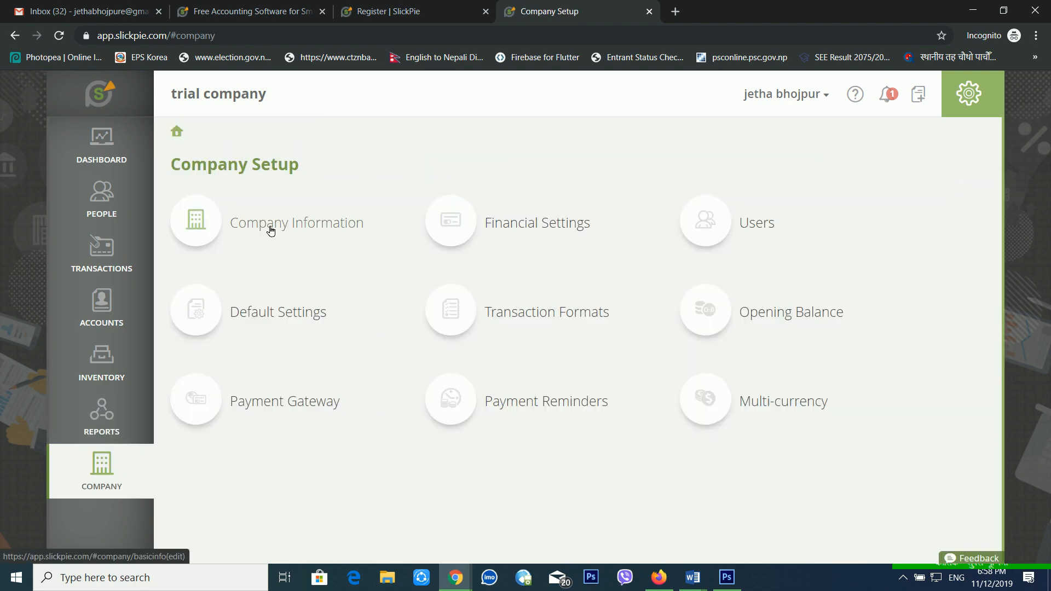
click(271, 231)
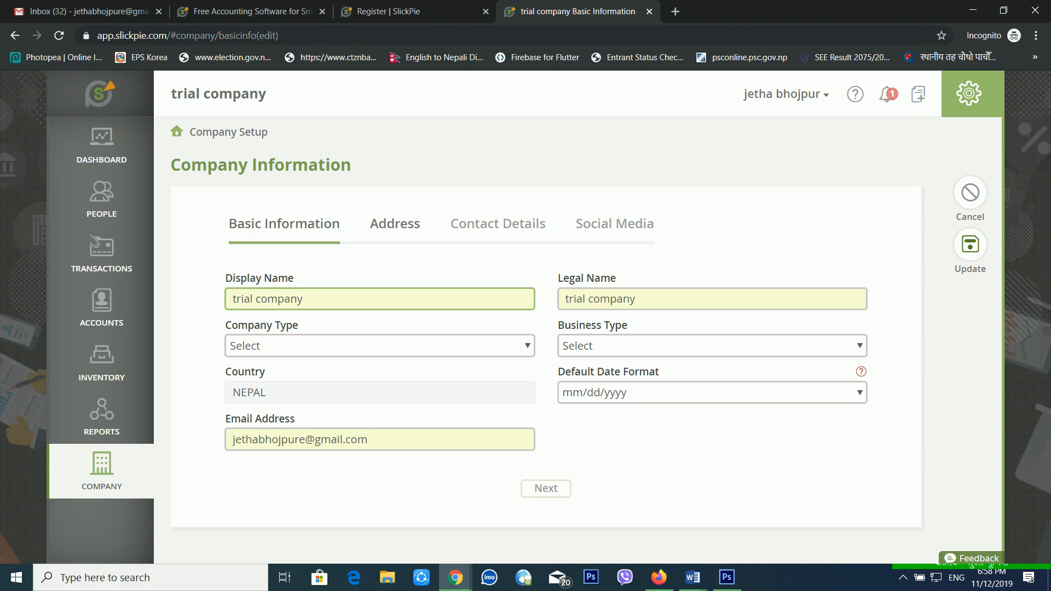
click(381, 226)
click(469, 226)
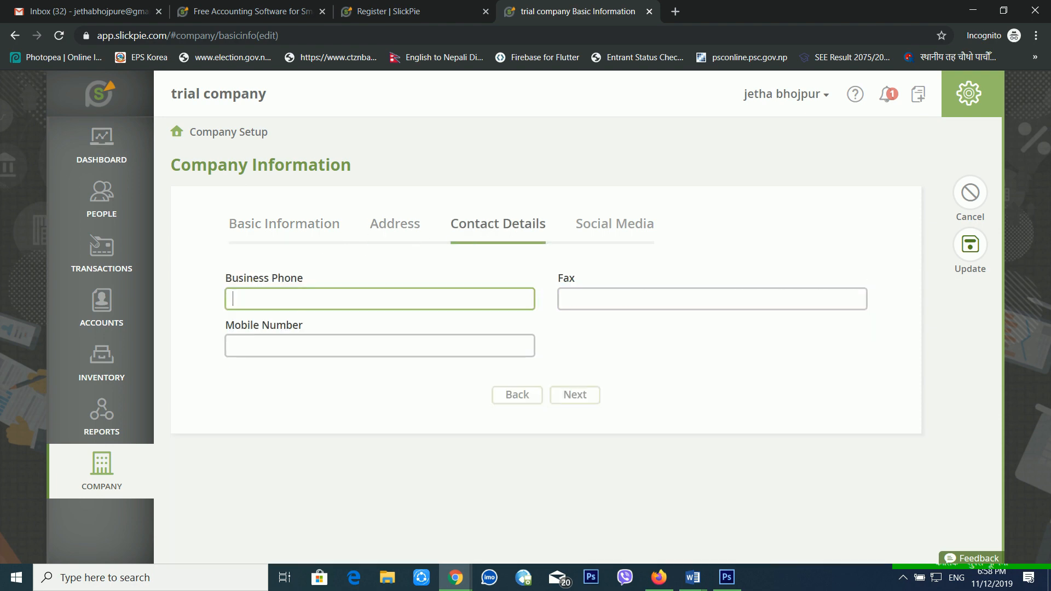
click(605, 227)
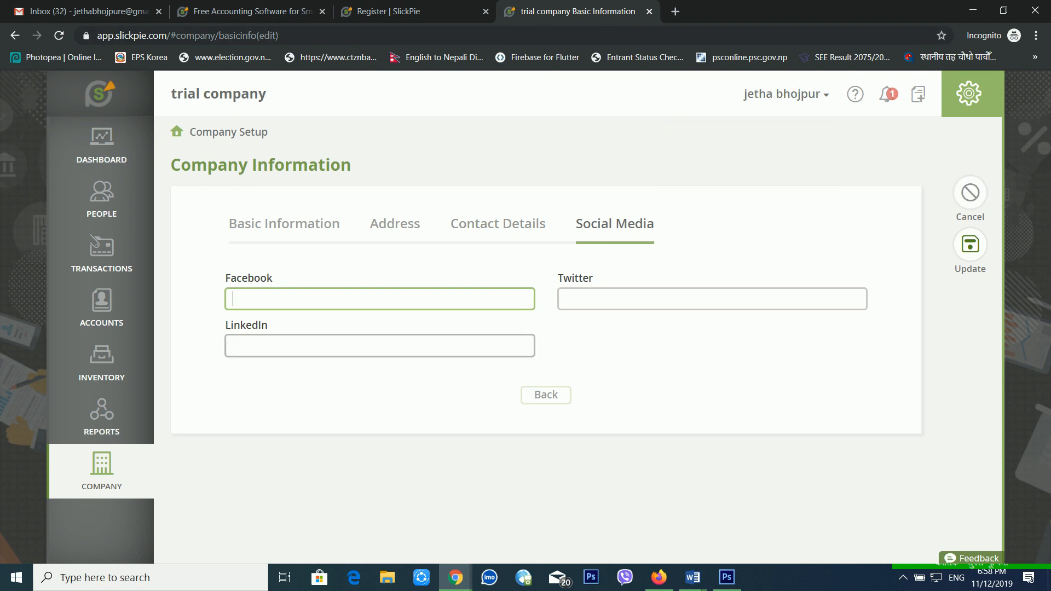
click(109, 464)
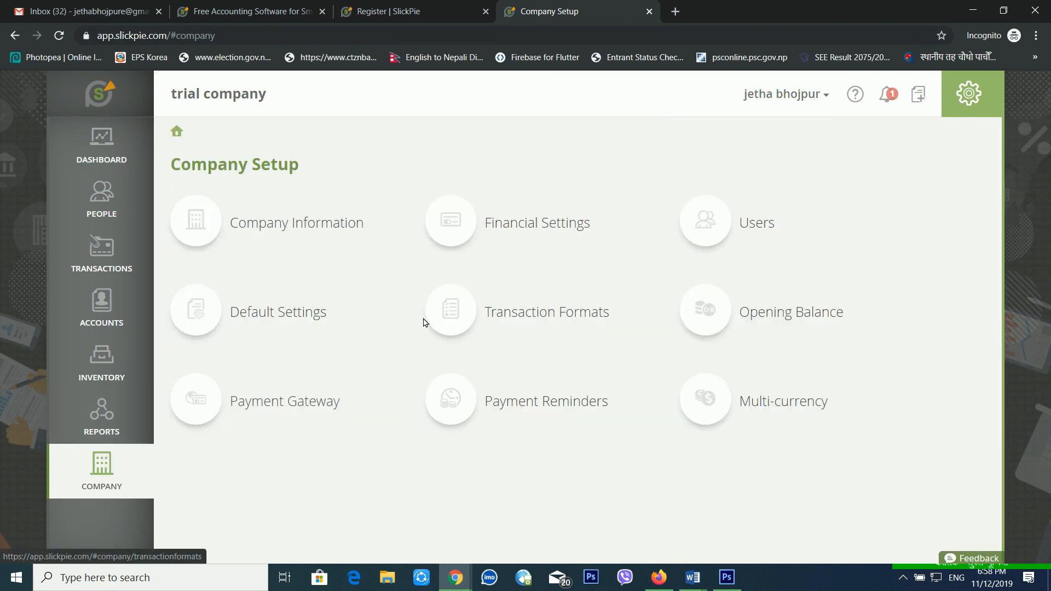
click(474, 232)
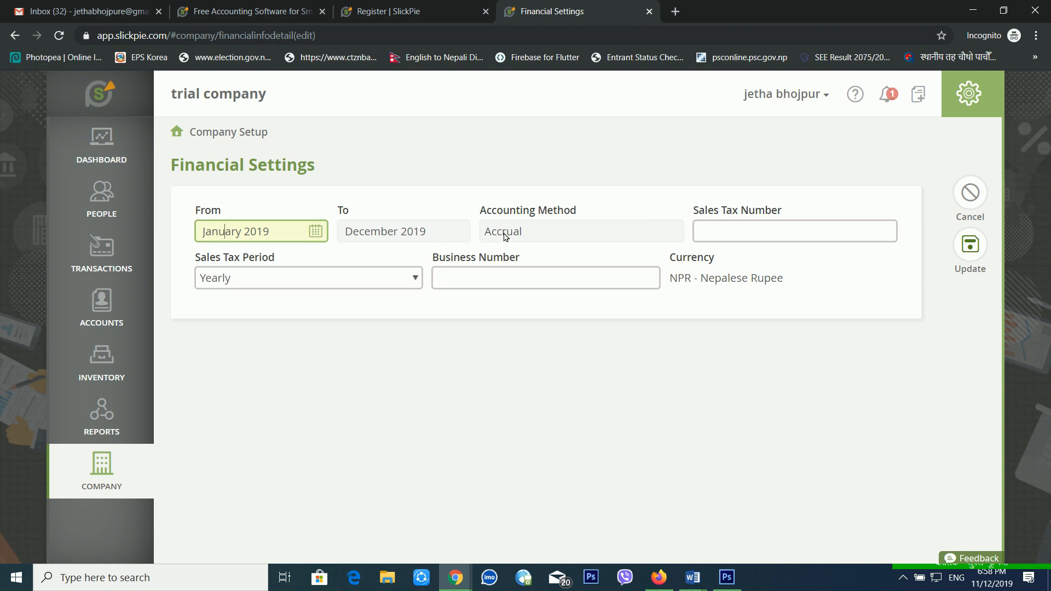
Look at the sales tax and business number fields without entering anything, then open Users.
click(746, 238)
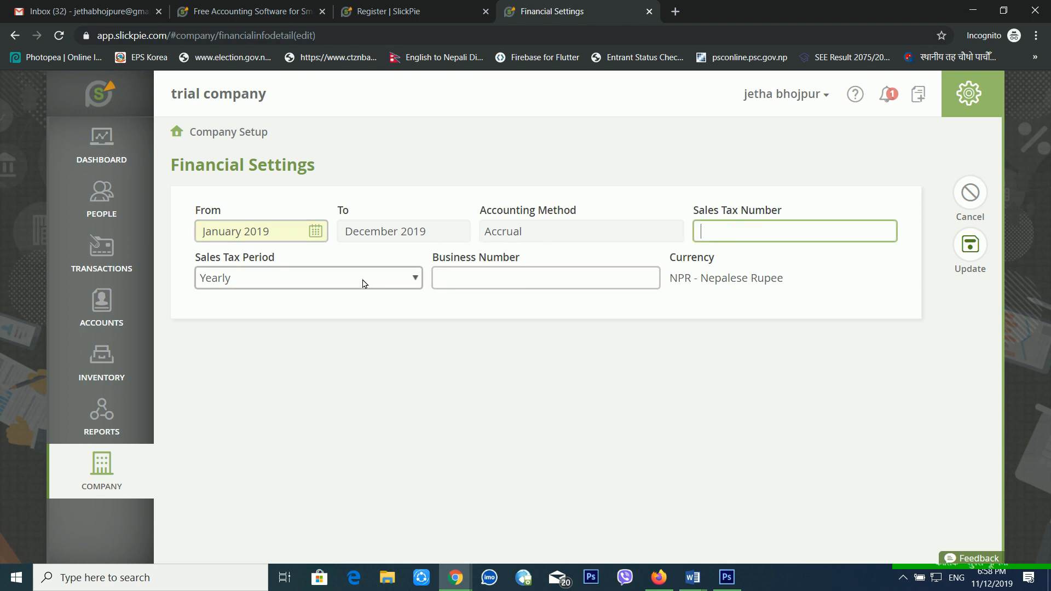
click(558, 284)
click(764, 346)
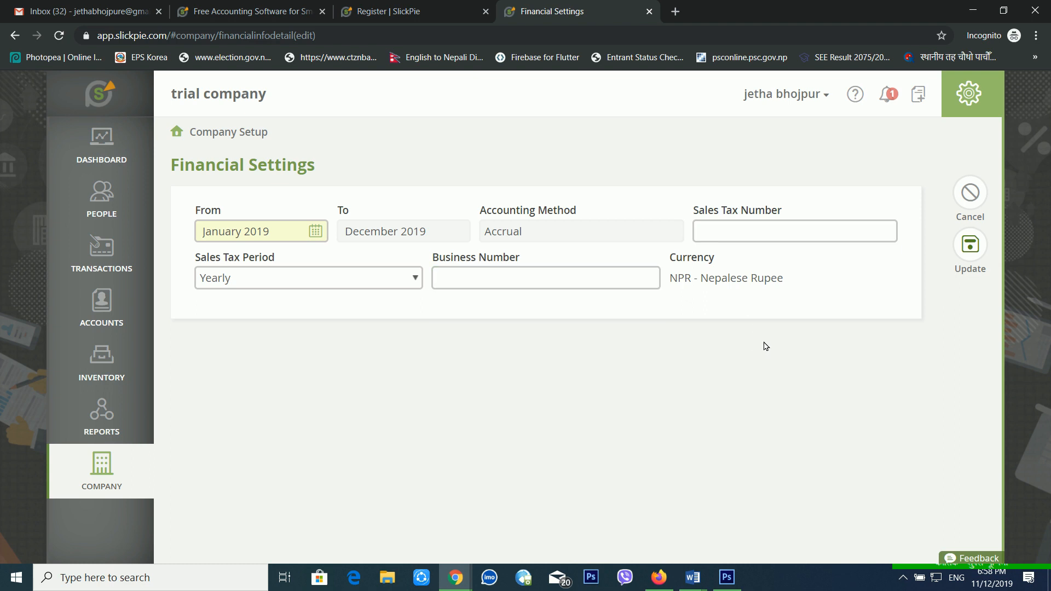
click(89, 477)
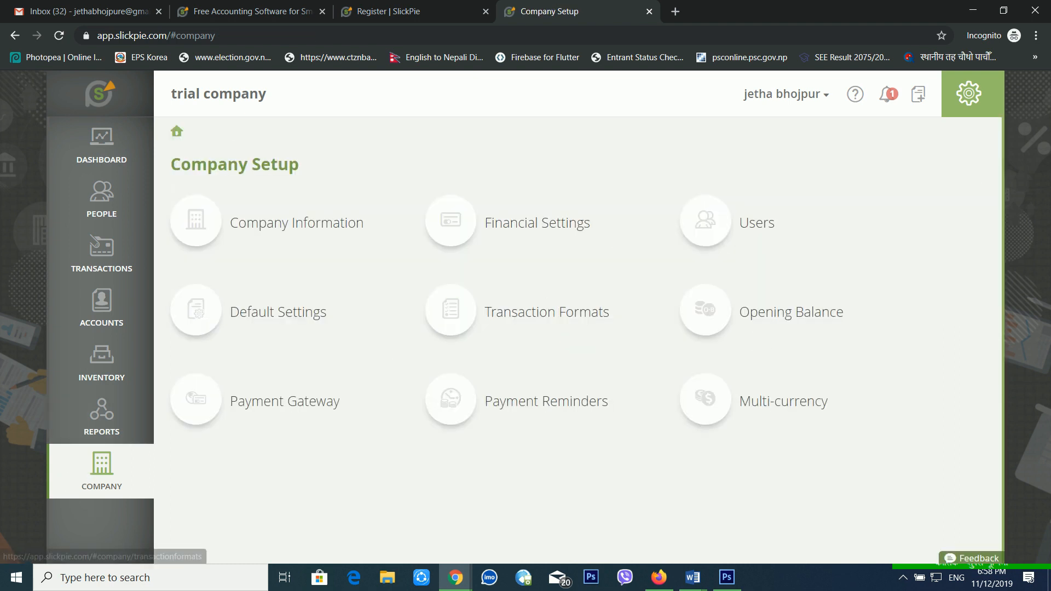
click(710, 235)
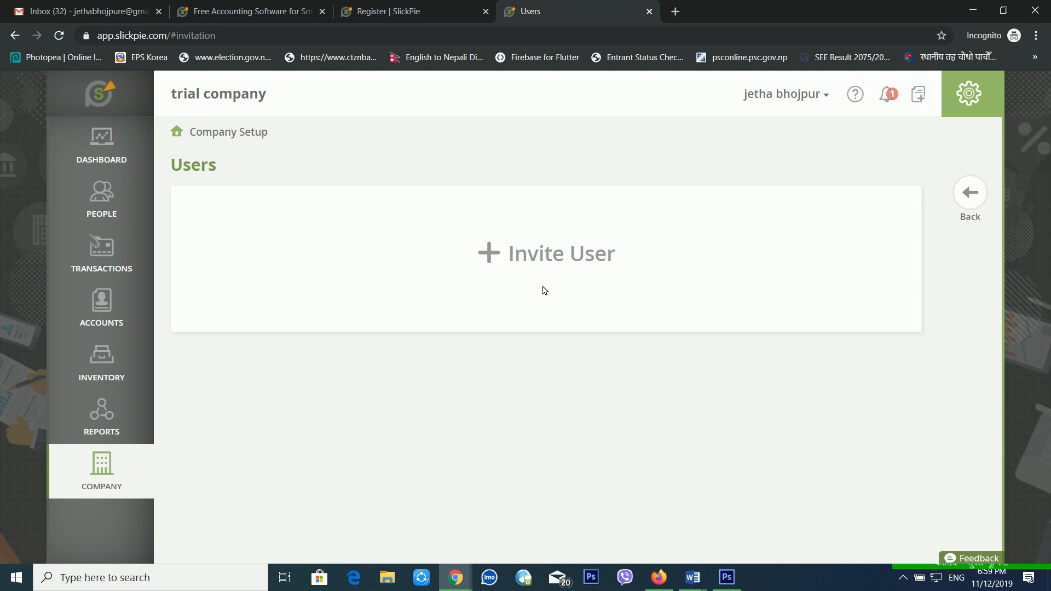
Open an Invite User form, keep the Advisor position, and leave it unsent.
click(589, 269)
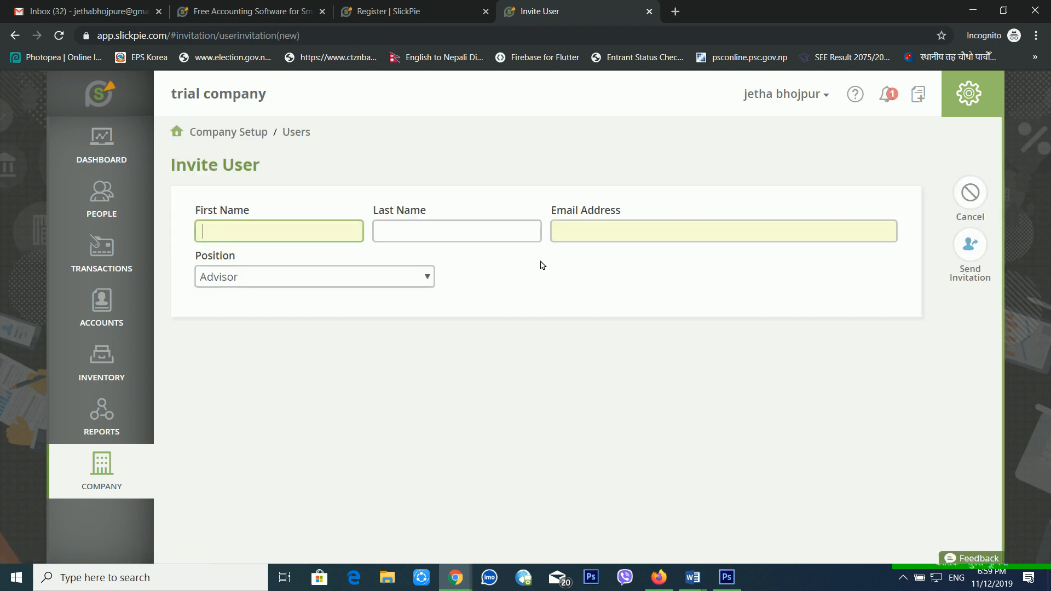
click(608, 243)
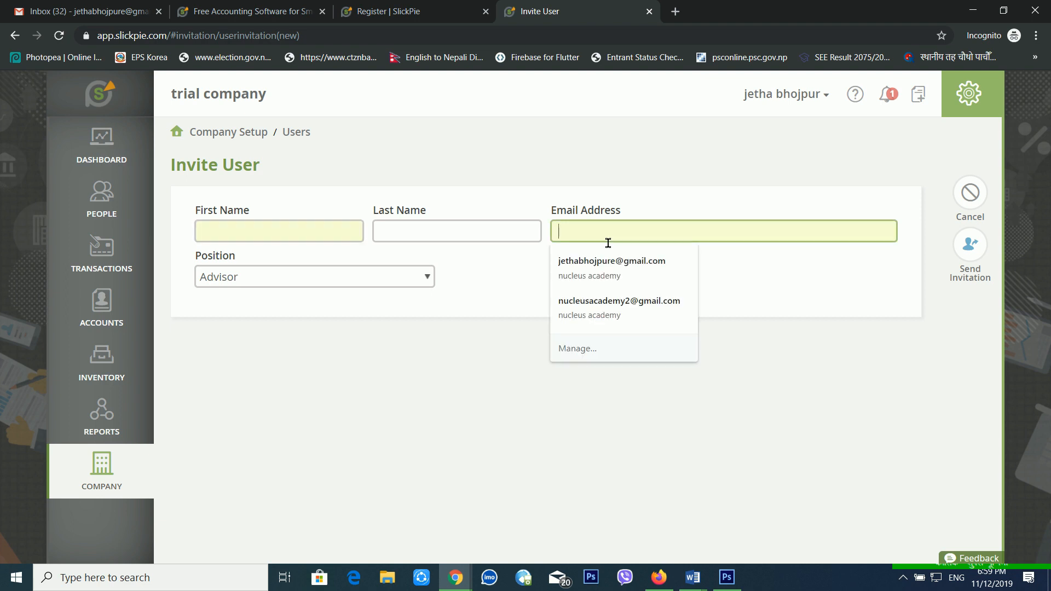
click(288, 281)
click(289, 281)
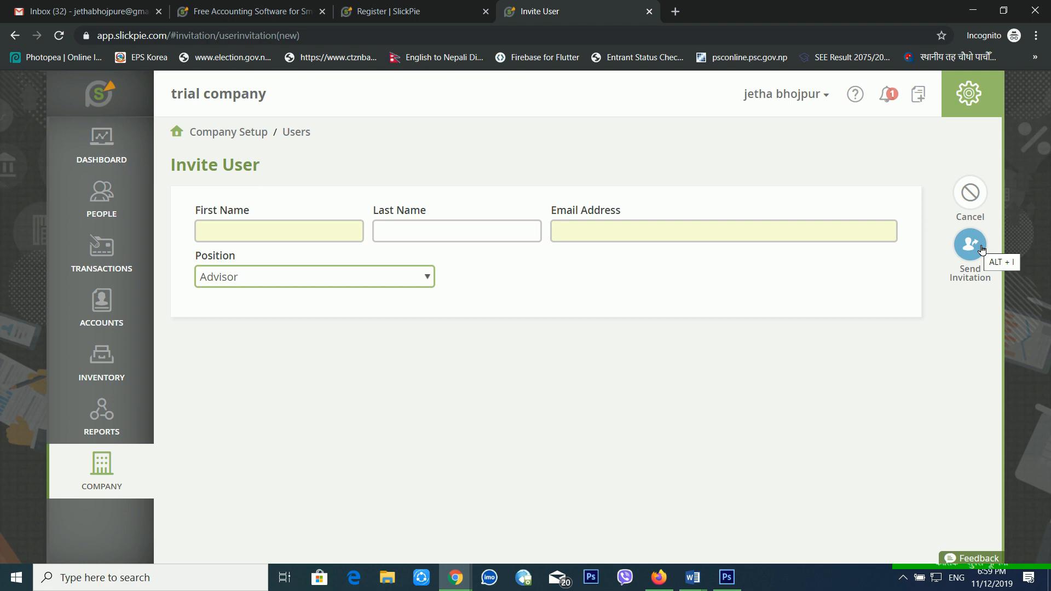
click(582, 291)
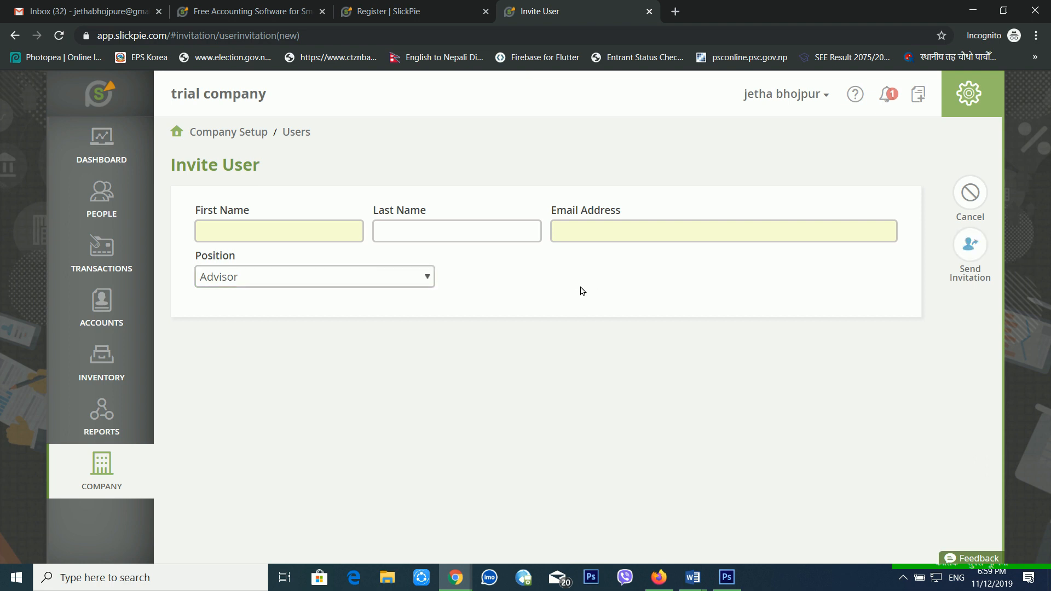
click(101, 468)
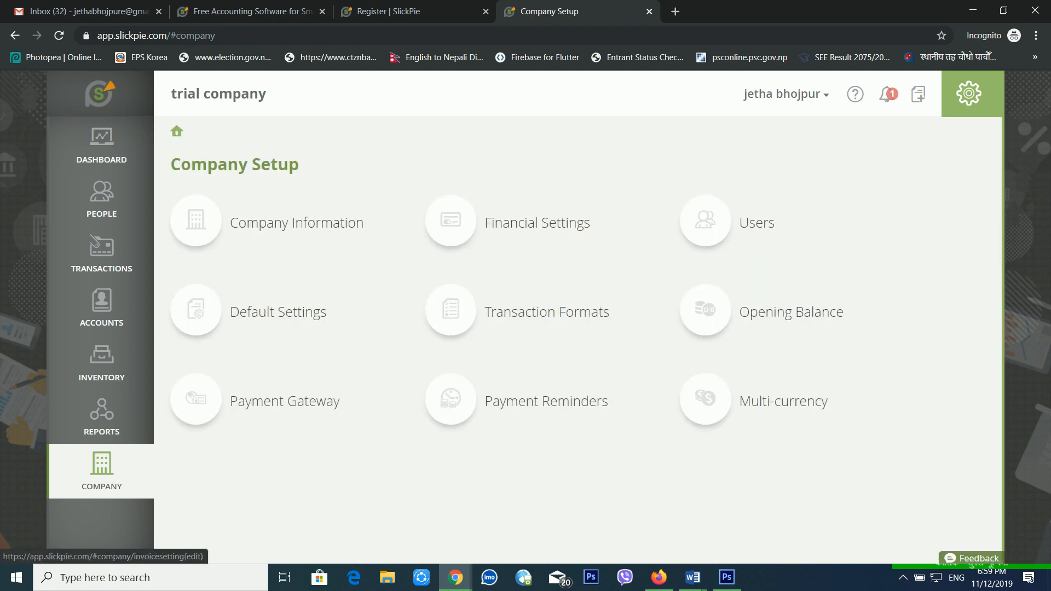
click(213, 320)
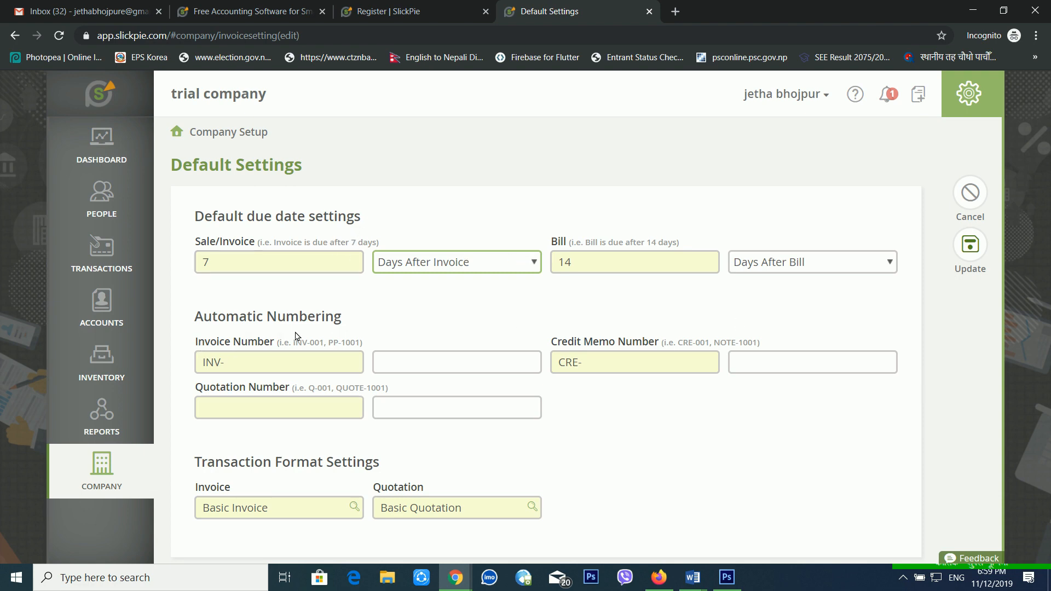
scroll(365, 484, down, 1)
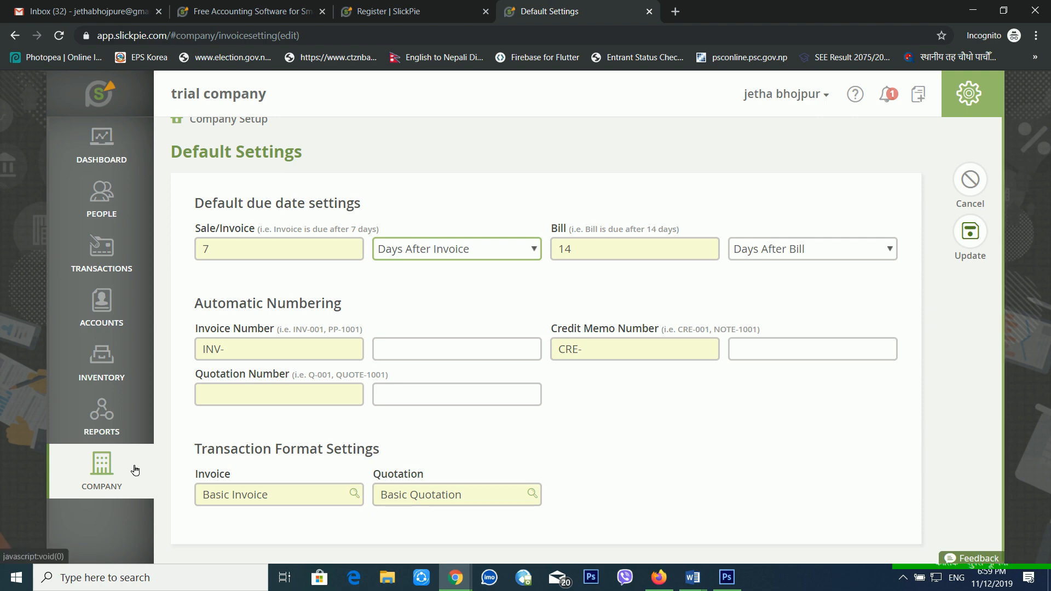
click(103, 466)
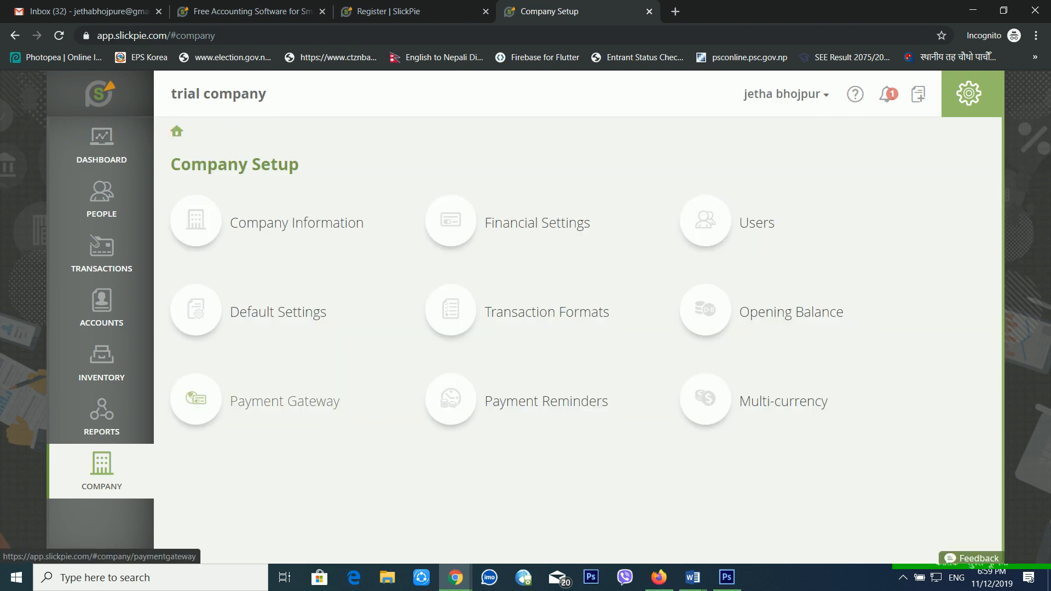
click(485, 312)
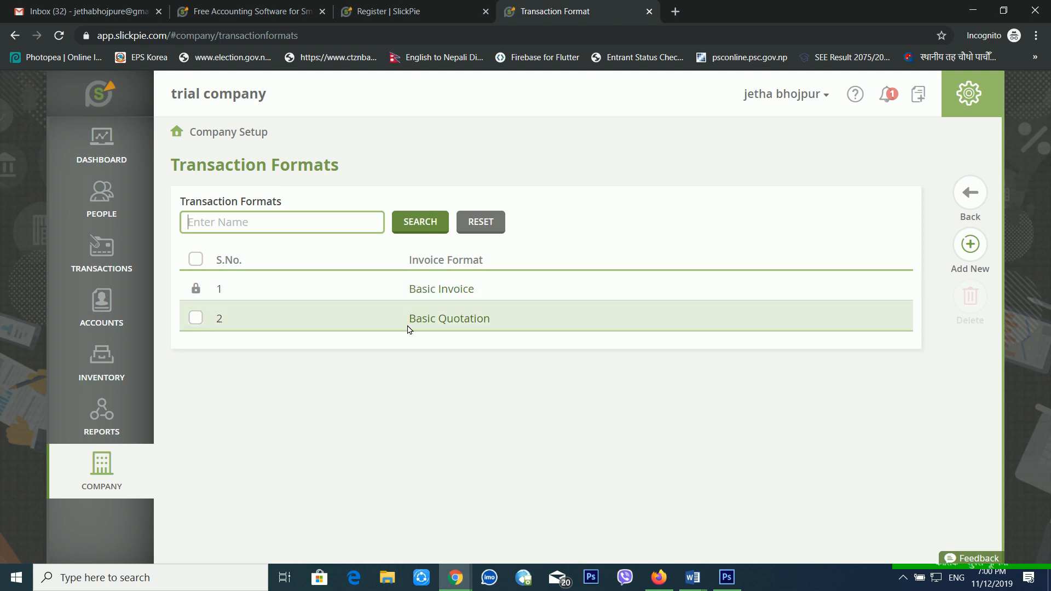
click(99, 480)
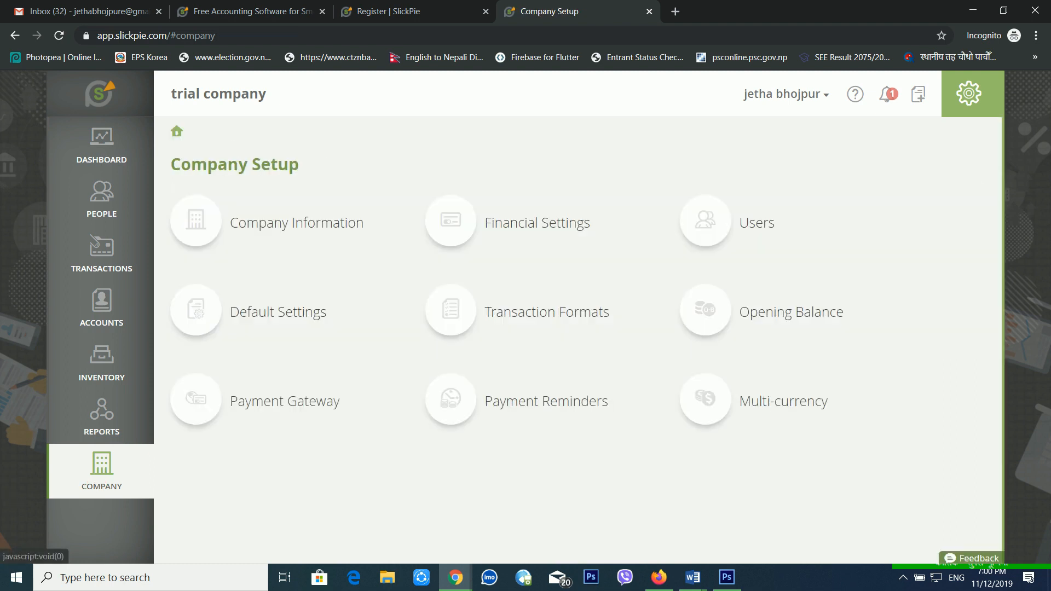
click(728, 316)
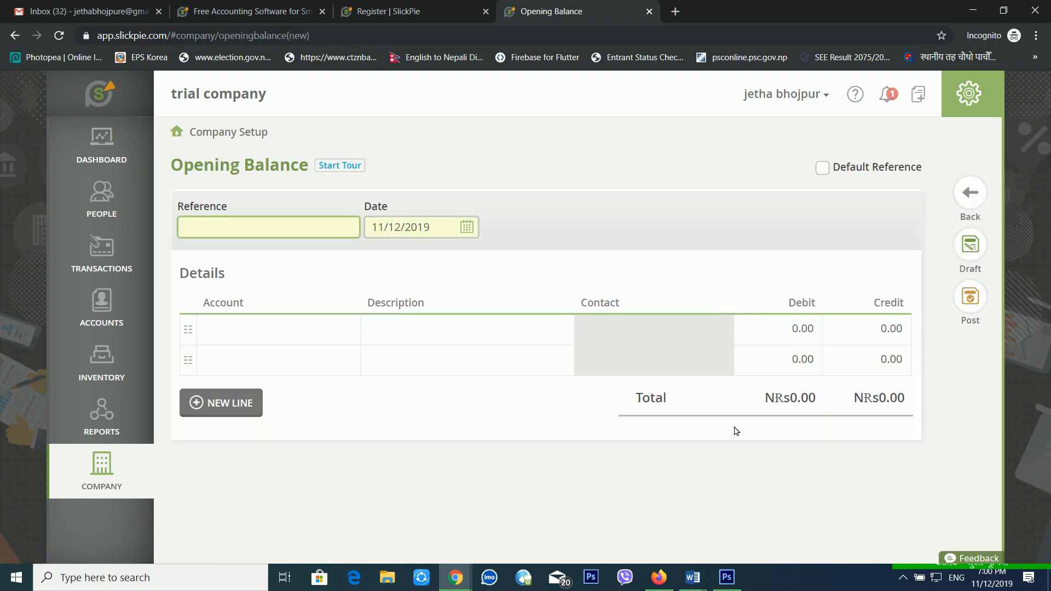
click(258, 342)
click(363, 334)
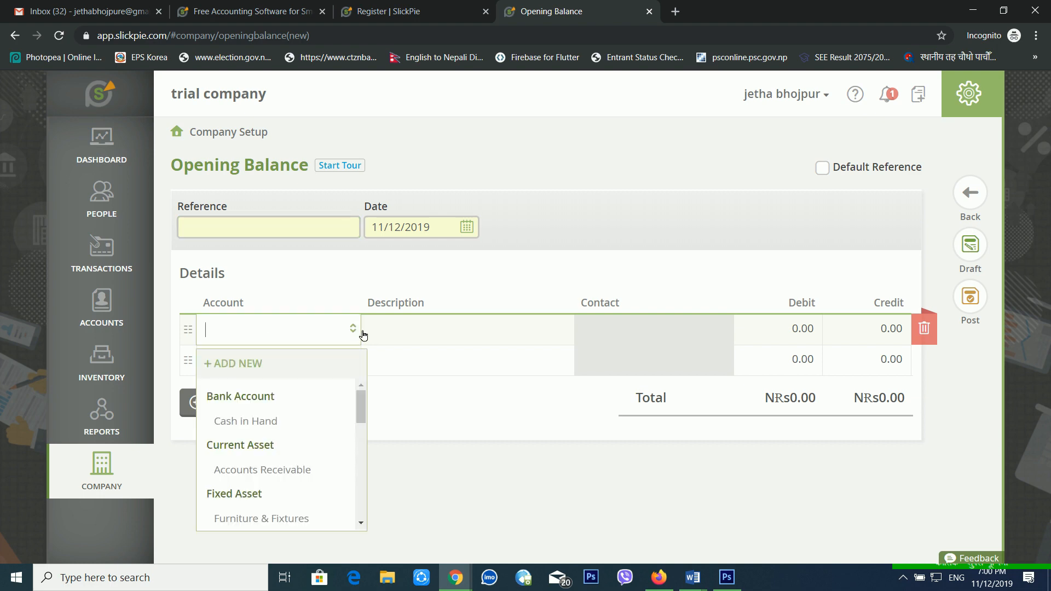
click(96, 465)
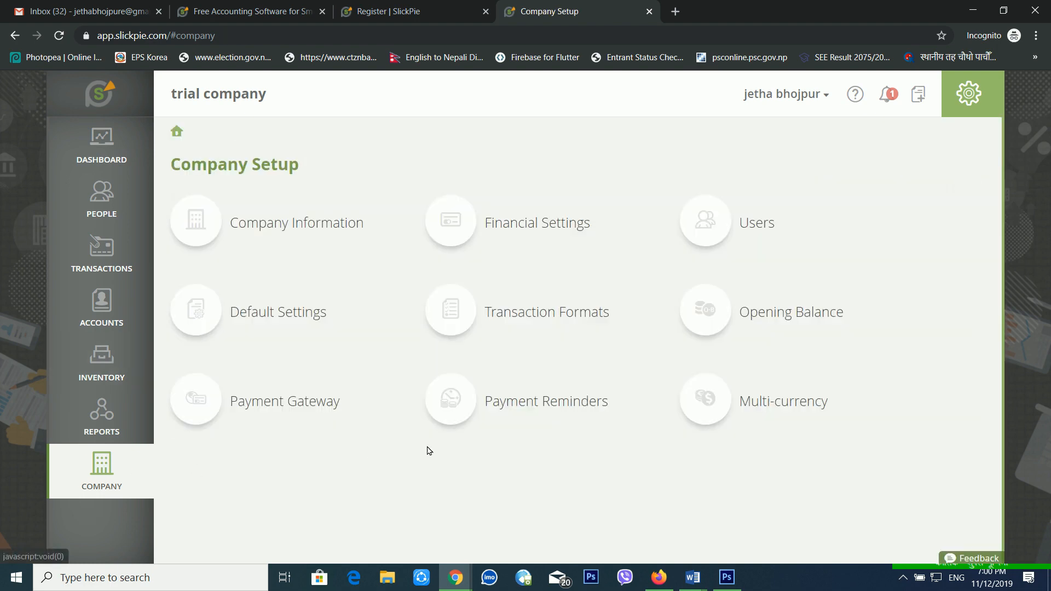
click(258, 412)
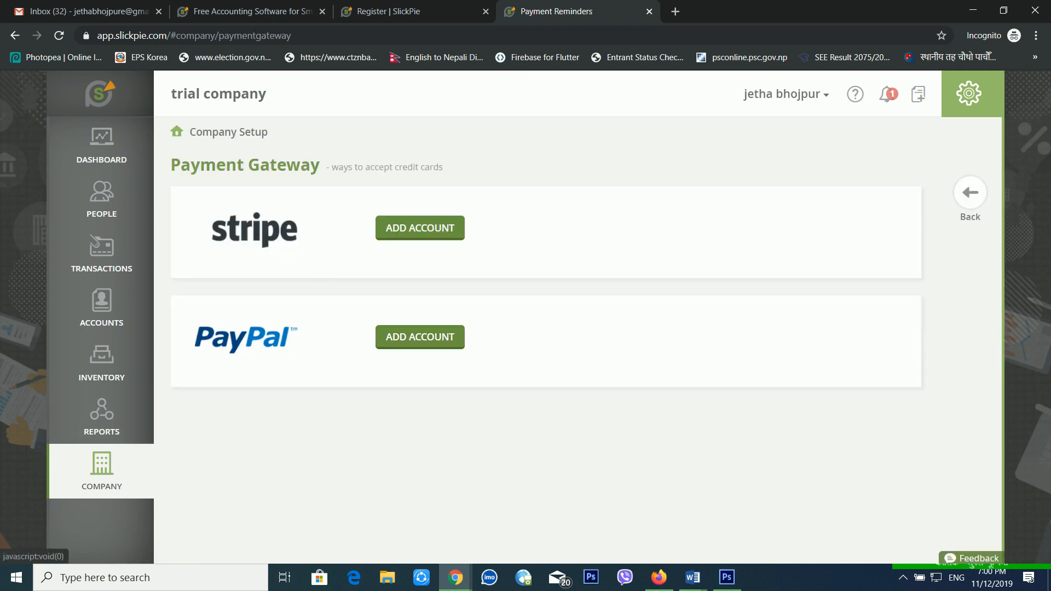
click(96, 472)
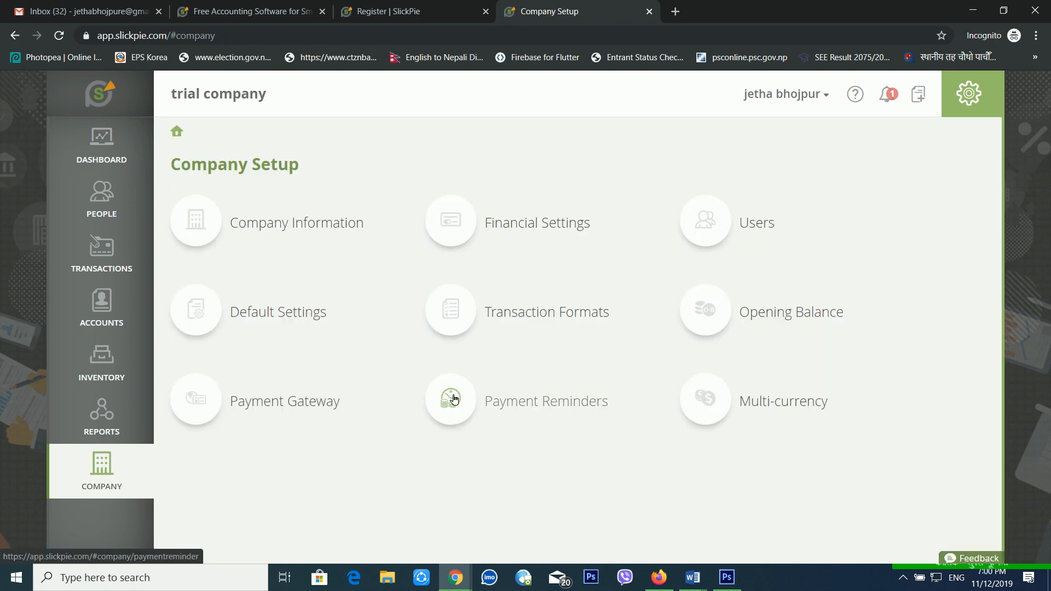
click(464, 409)
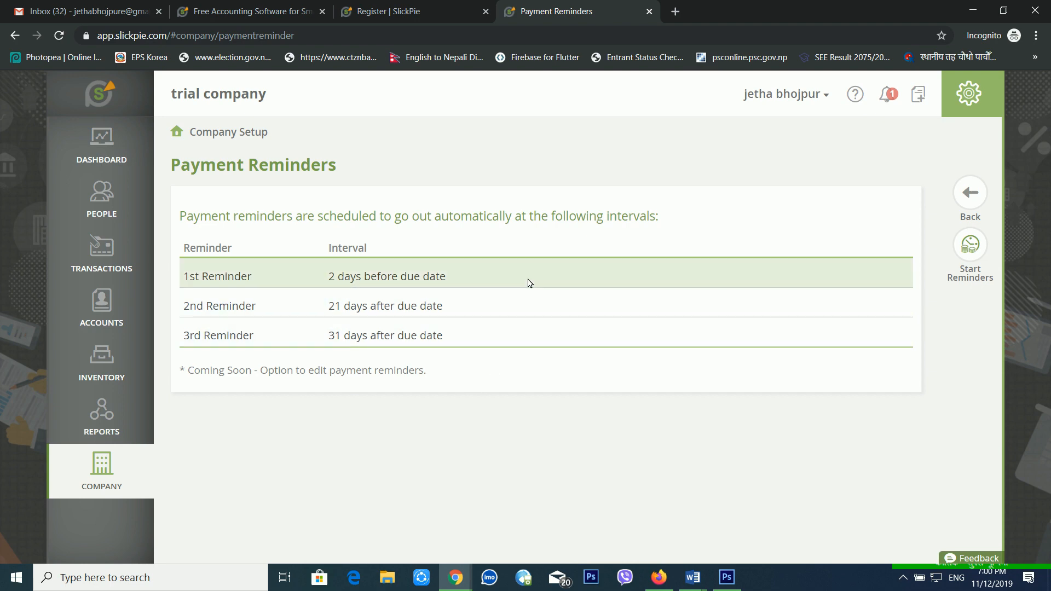
click(114, 462)
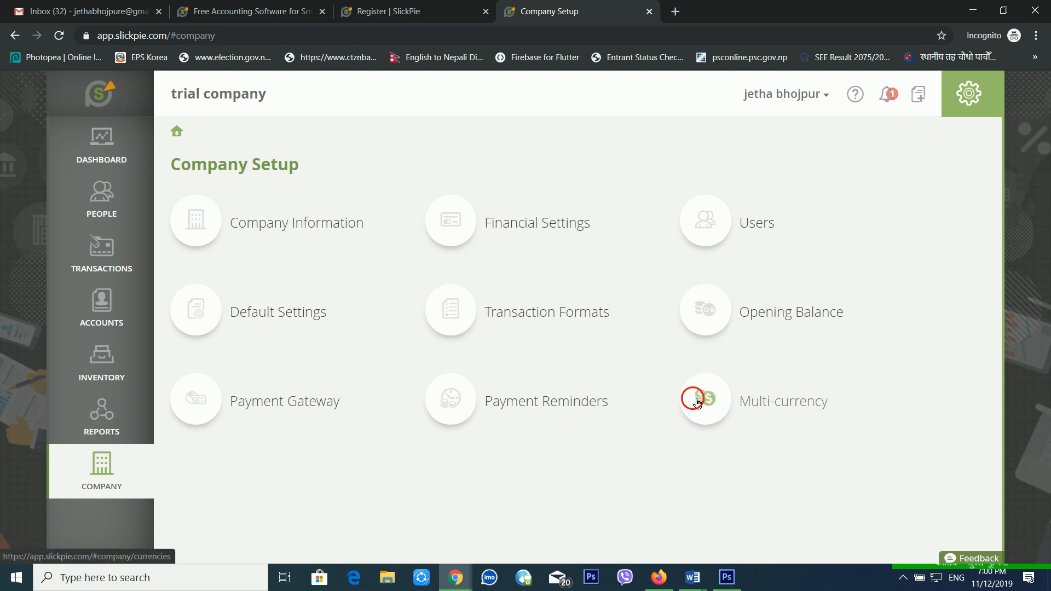
click(694, 403)
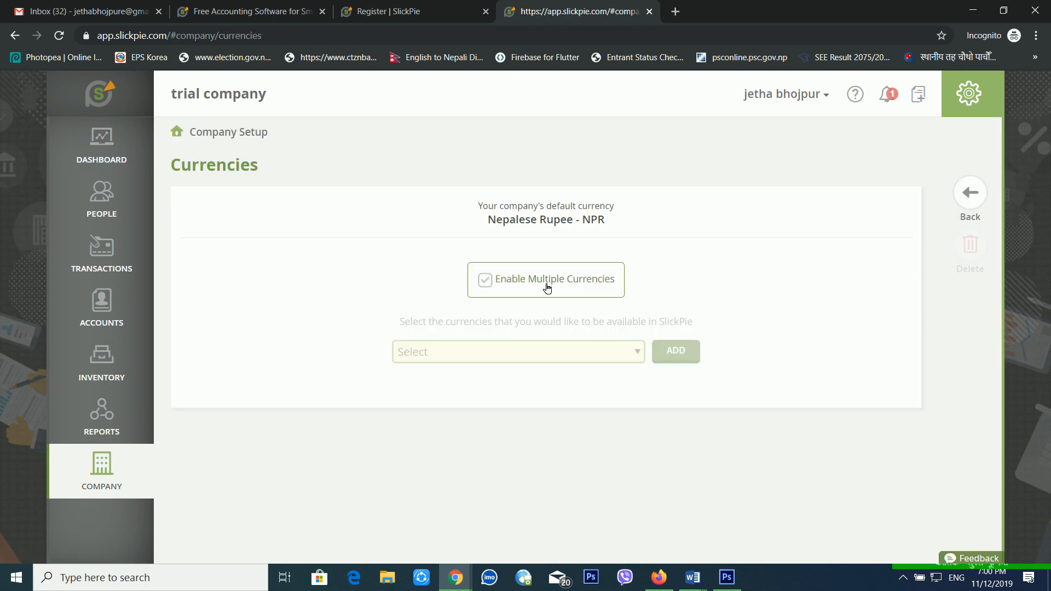
click(540, 284)
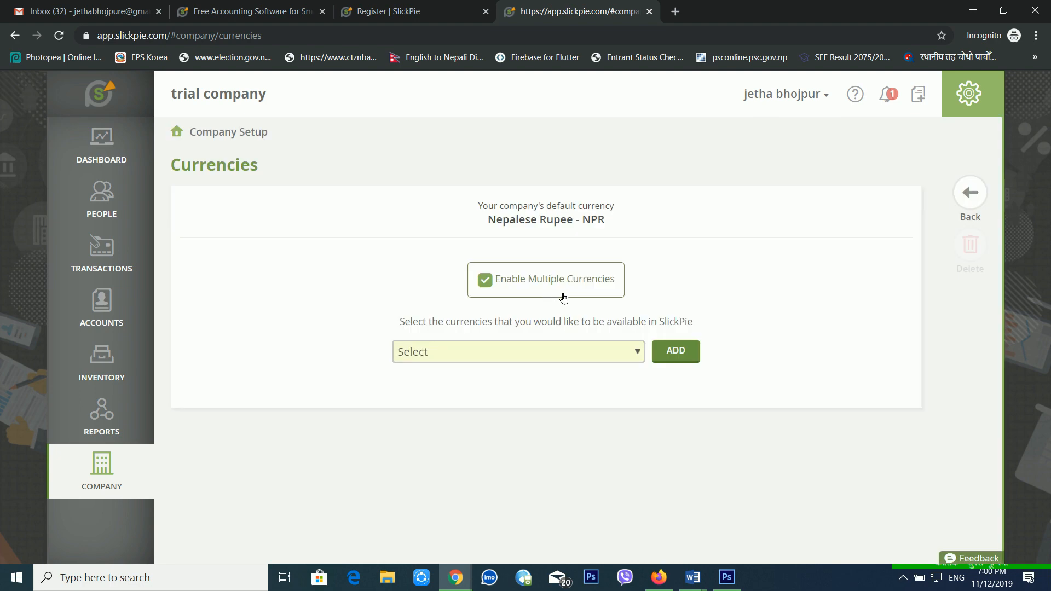
click(638, 352)
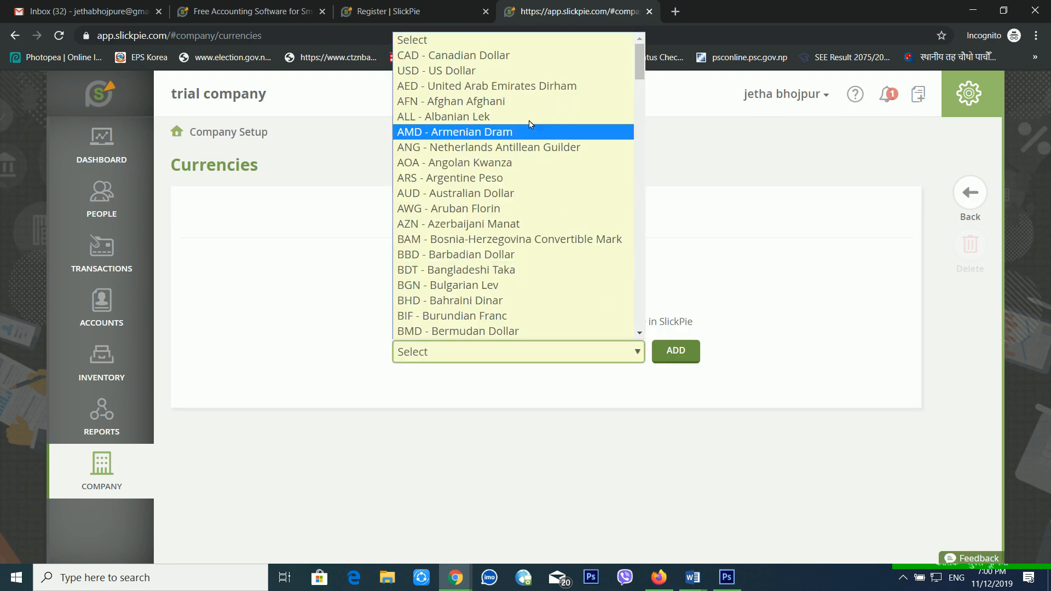
scroll(537, 305, down, 20)
scroll(540, 313, down, 15)
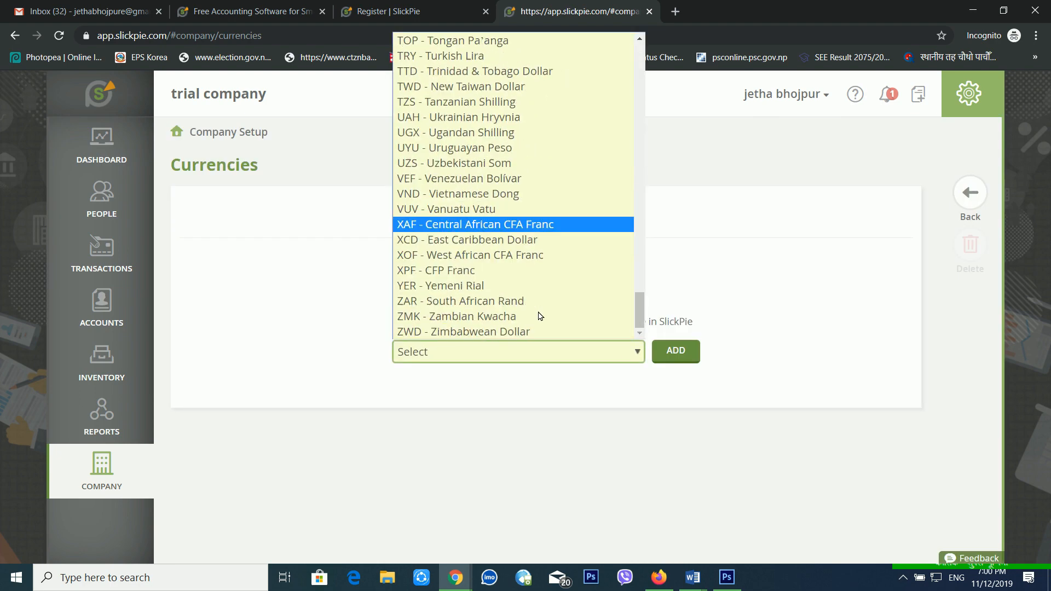
click(705, 255)
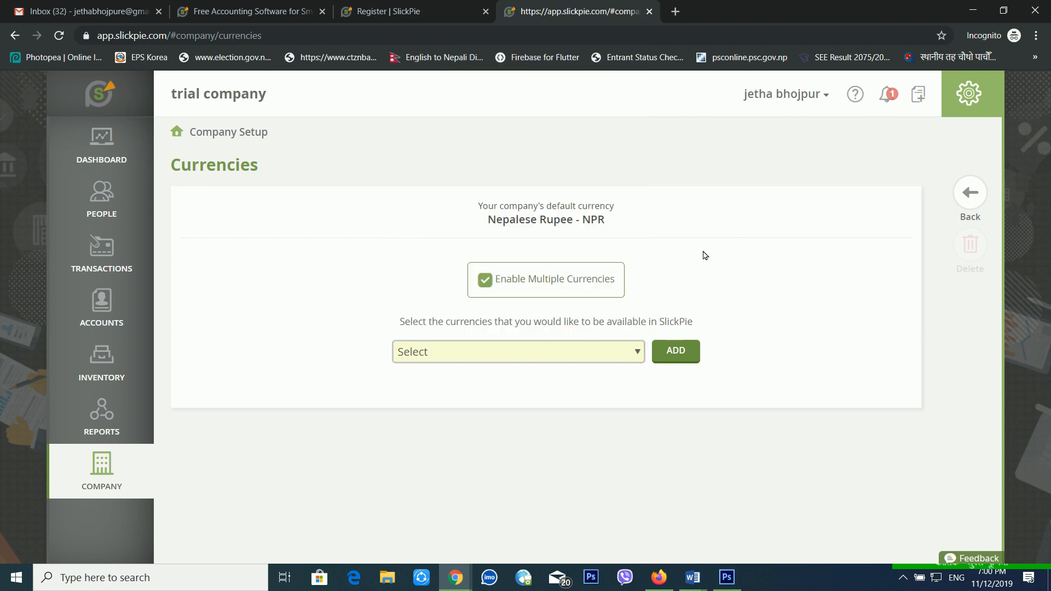
click(529, 284)
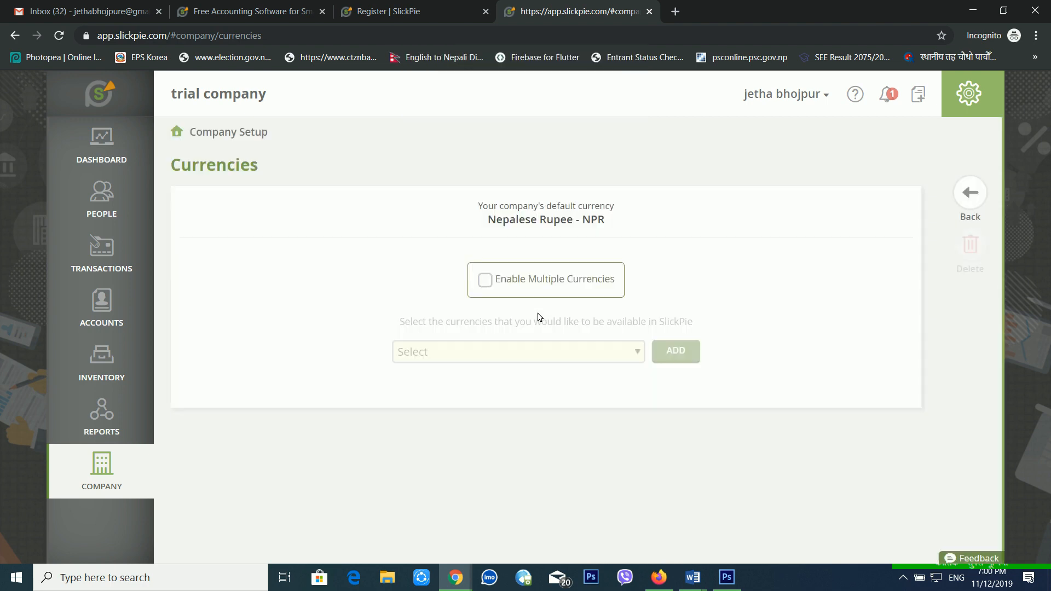
click(959, 186)
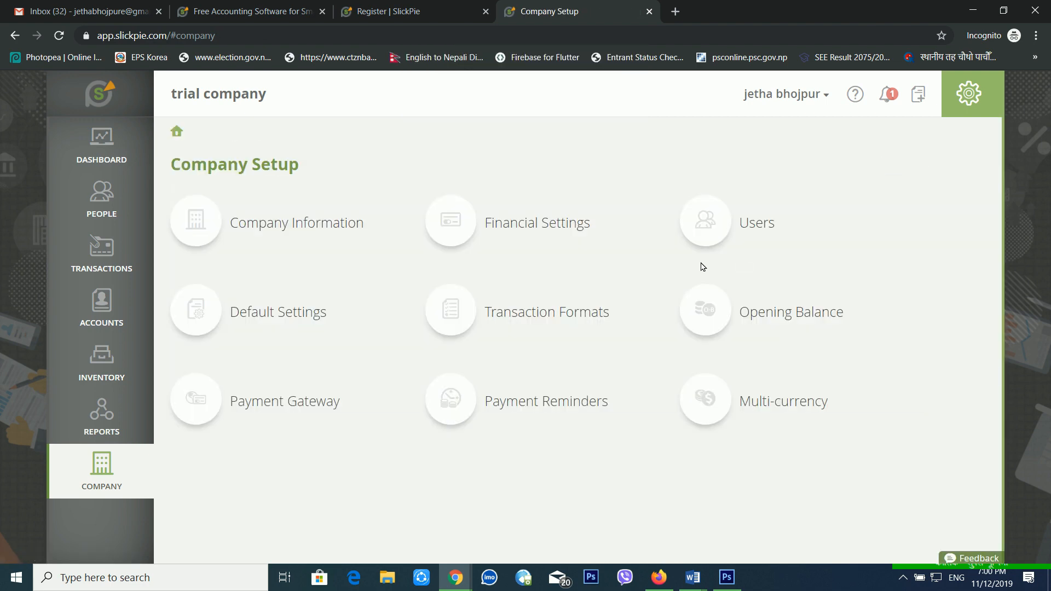